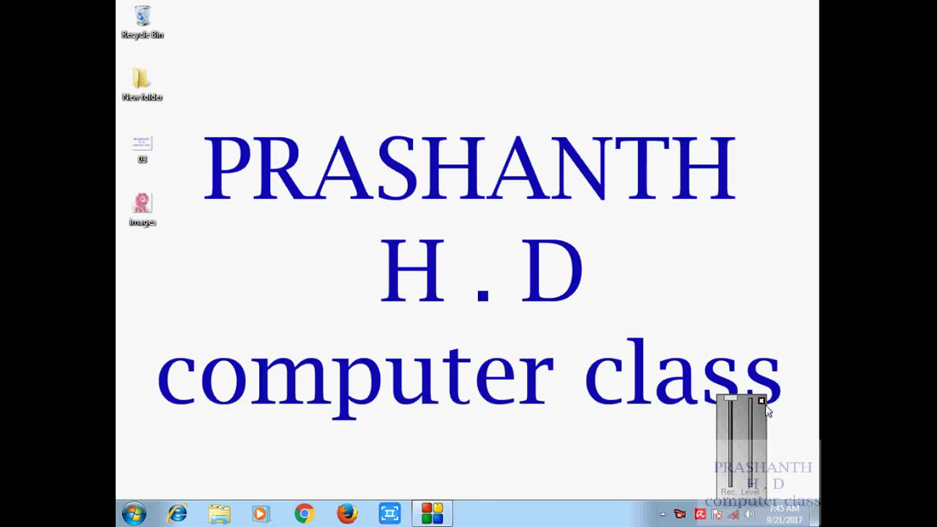
Launch Microsoft Office PowerPoint 2007 from the Start menu's Microsoft Office program folder.
click(761, 401)
click(132, 512)
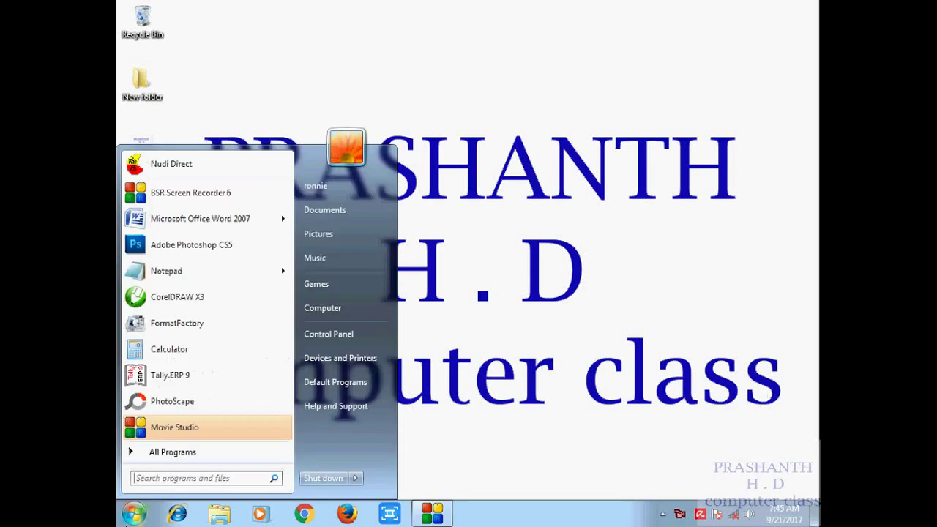
click(195, 451)
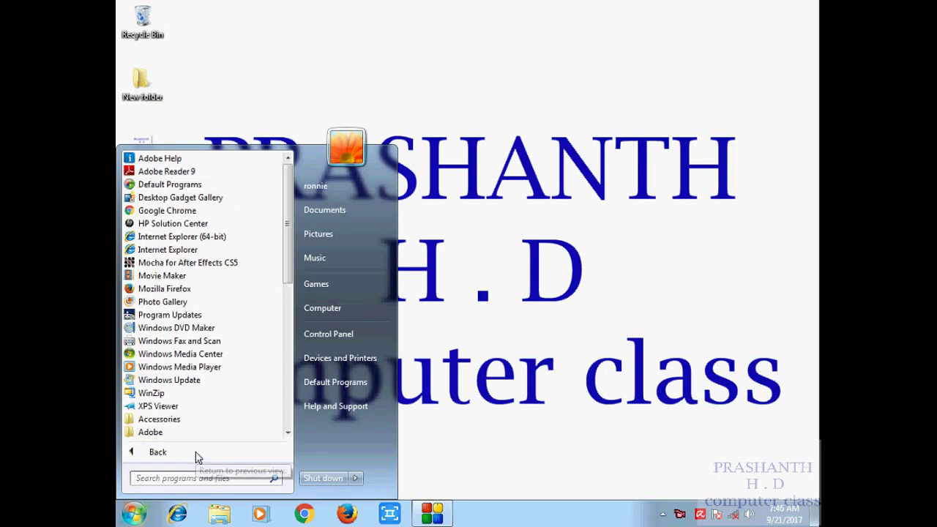
scroll(204, 428, down, 1)
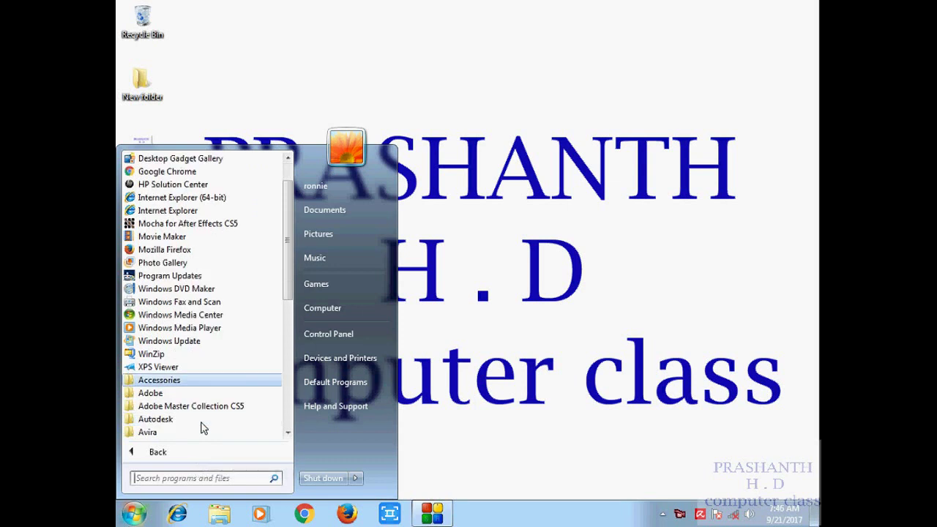
scroll(207, 412, down, 2)
scroll(206, 412, down, 1)
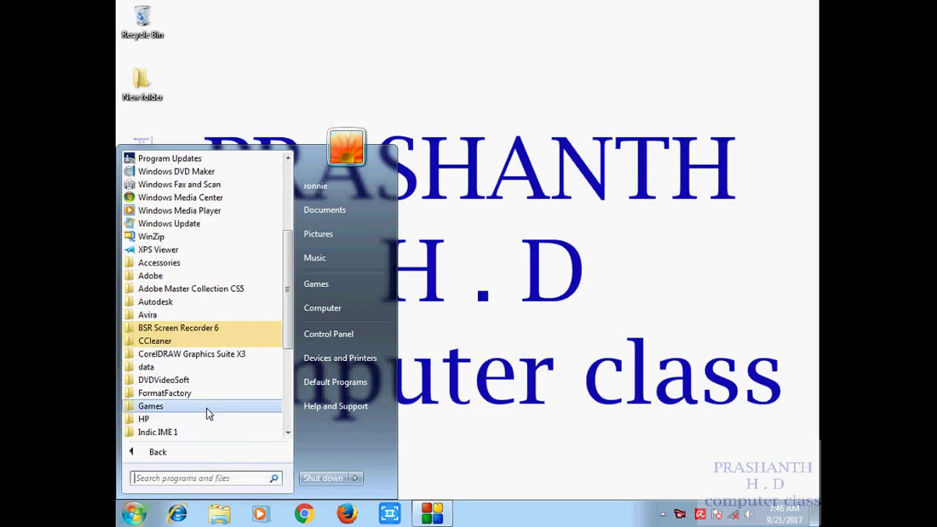
scroll(208, 414, down, 2)
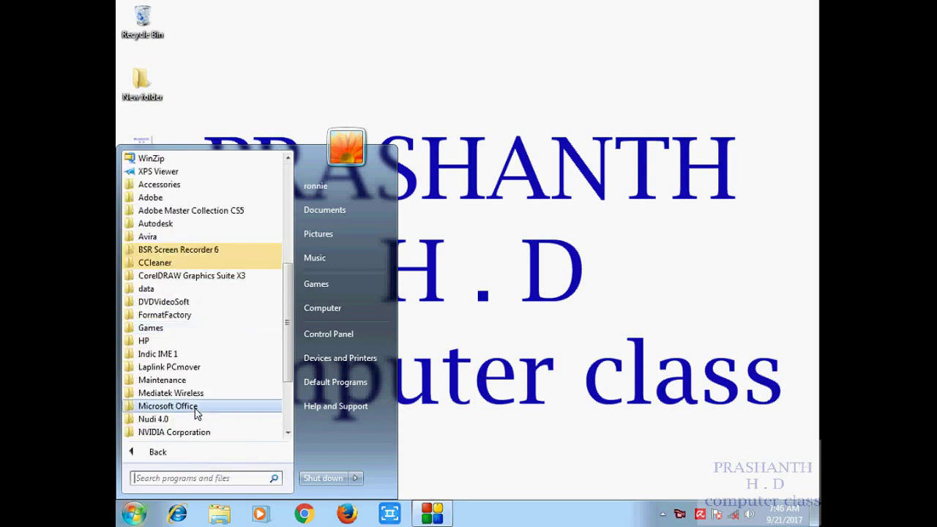
click(196, 406)
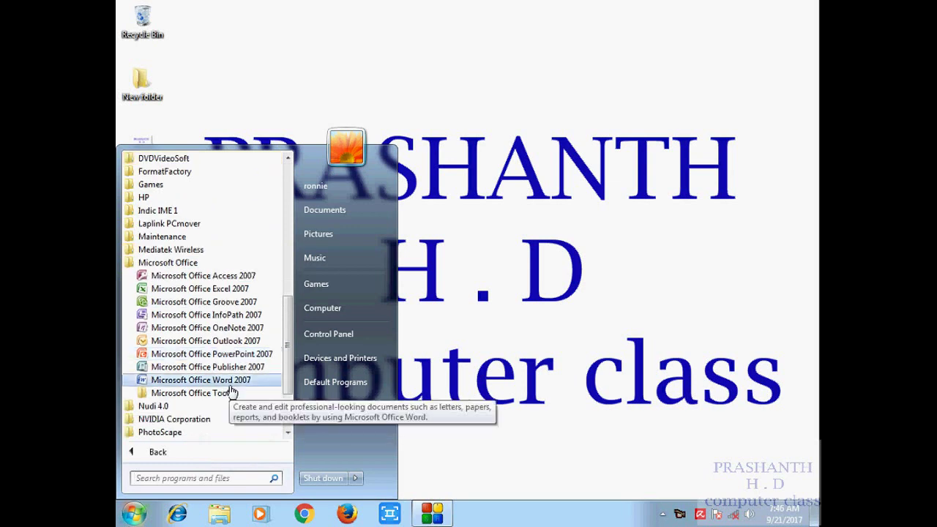
click(255, 356)
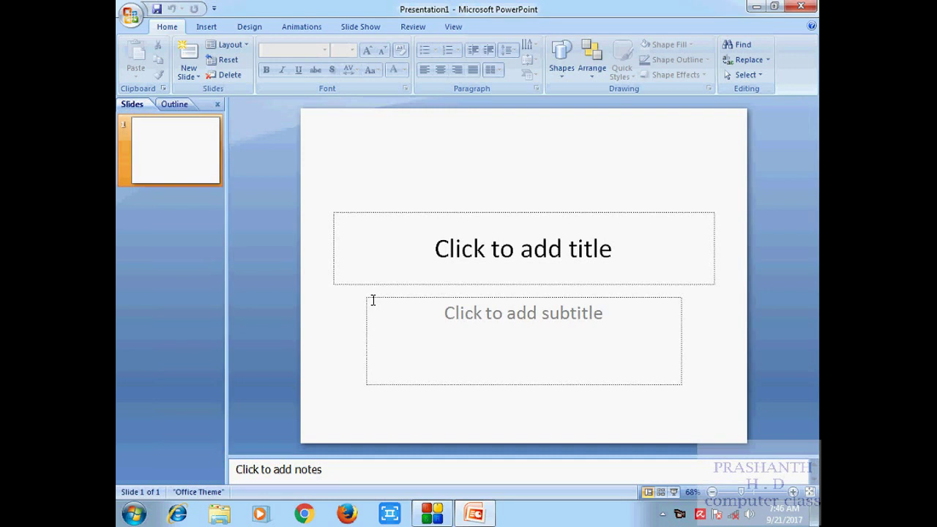
click(162, 104)
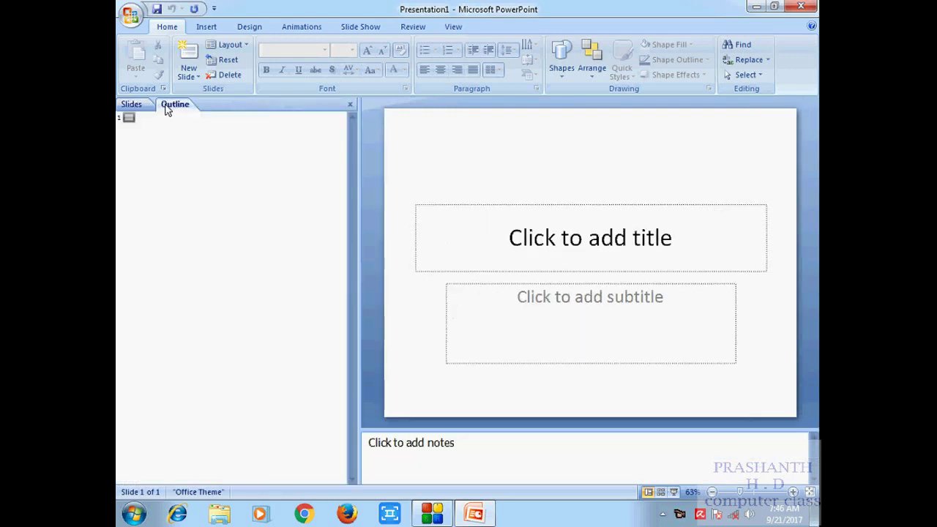
click(143, 106)
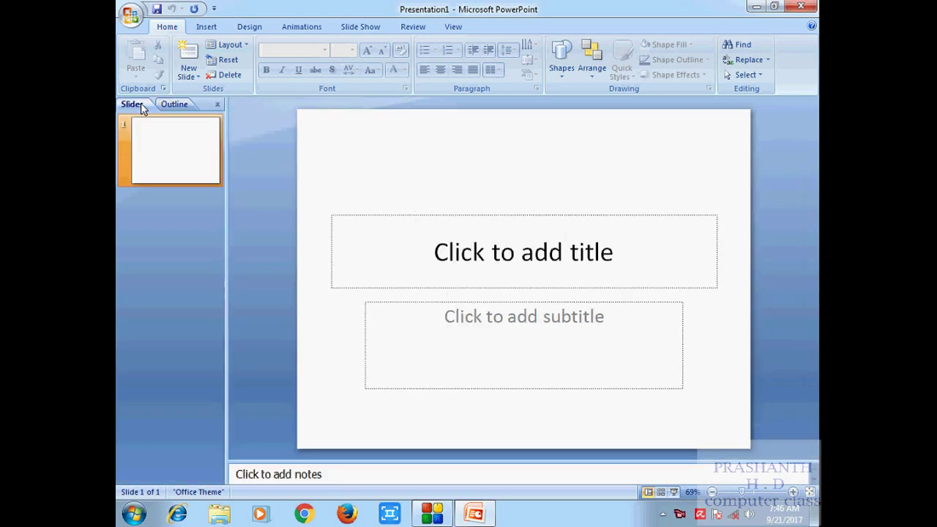
click(581, 231)
click(565, 315)
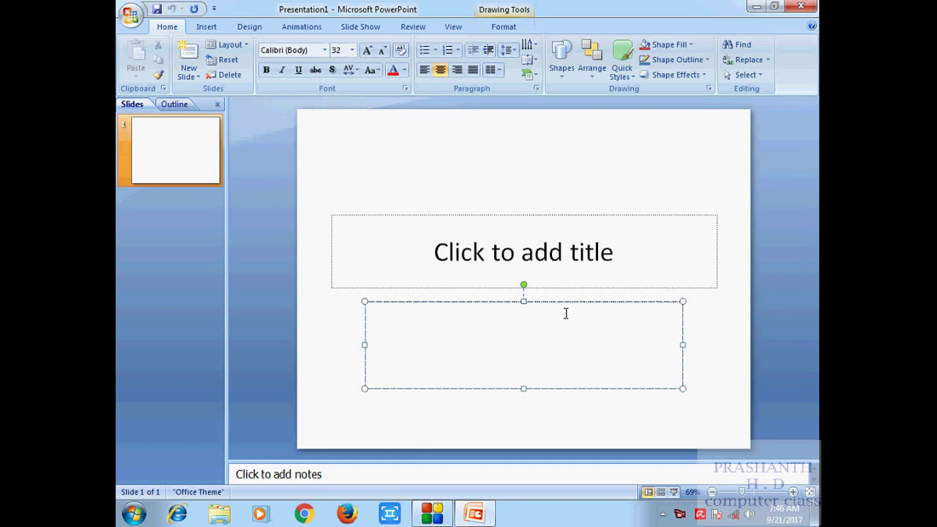
click(554, 239)
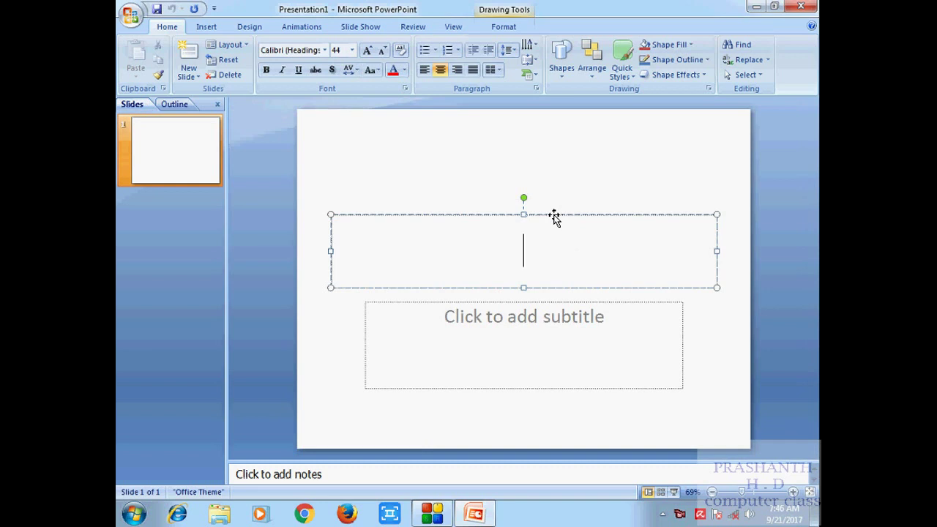
click(538, 173)
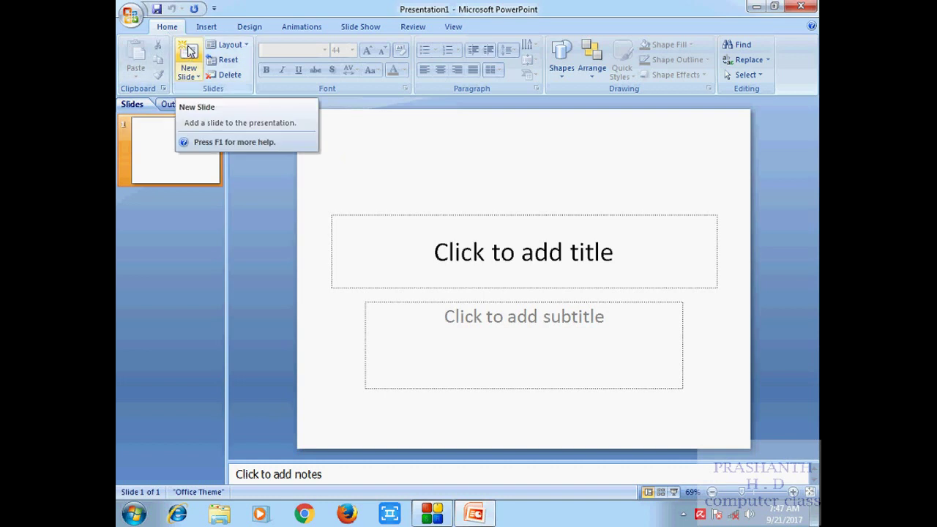
Add two Title and Content slides, checking slides 1 and 2 in between.
click(190, 50)
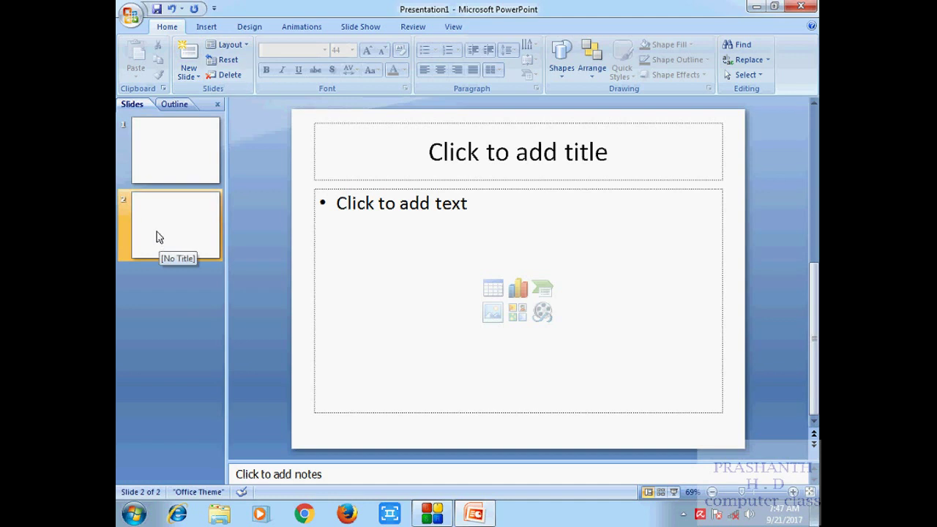
click(161, 150)
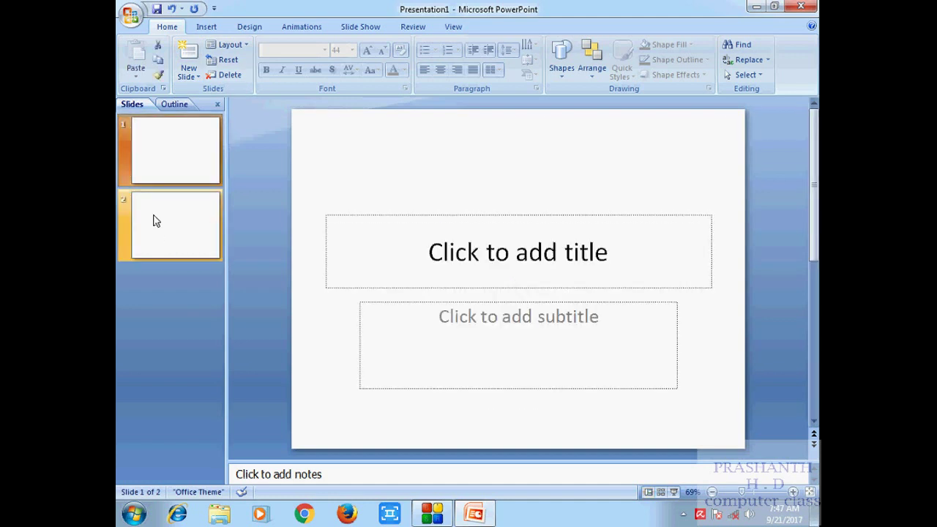
click(153, 221)
click(173, 148)
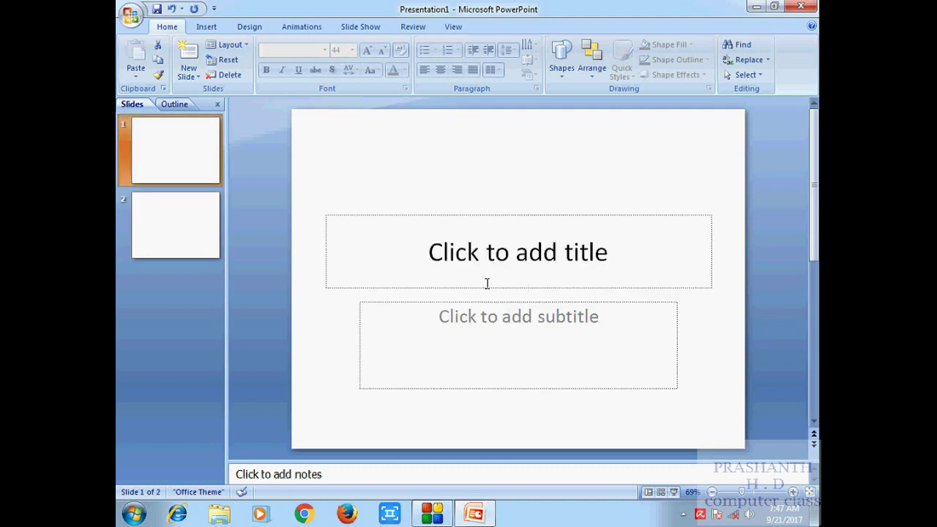
click(181, 238)
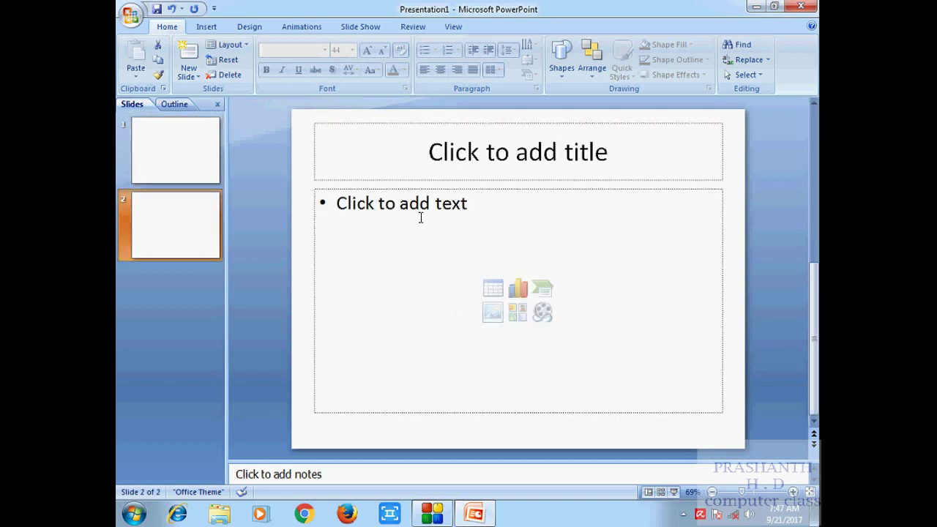
click(187, 57)
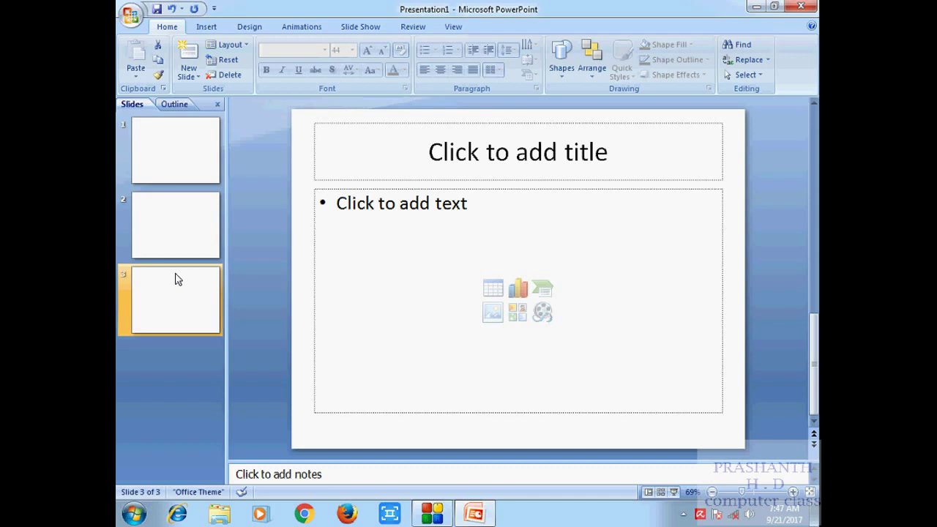
Add slide 4, then slides 5–8 with Section Header, Two Content, Content with Caption and Picture with Caption layouts.
click(192, 78)
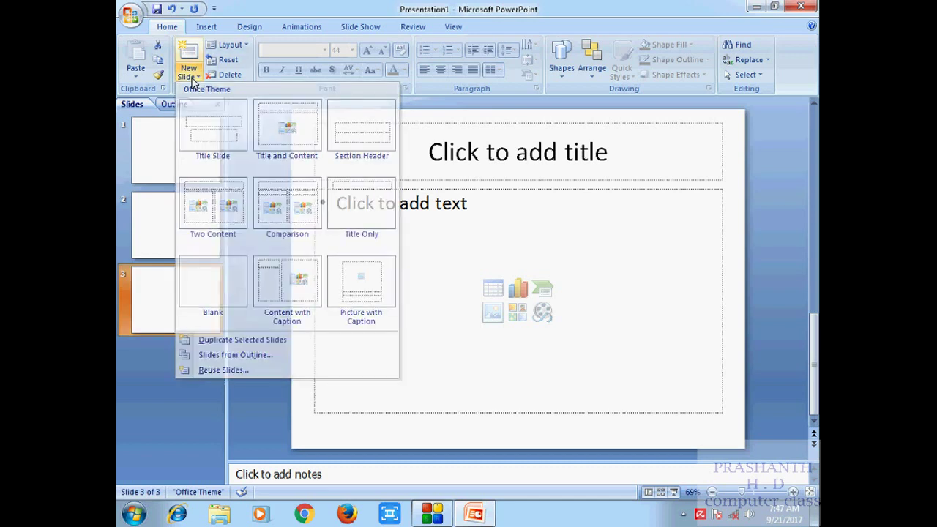
click(193, 52)
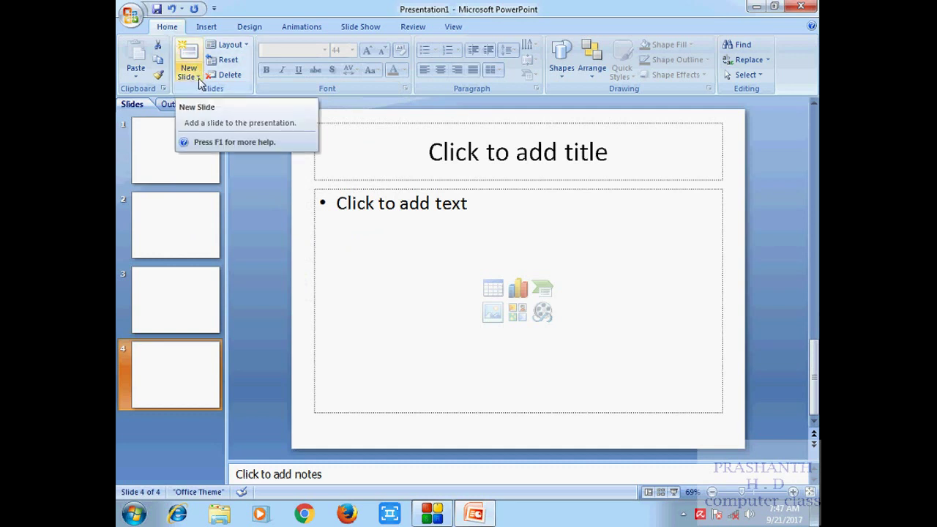
click(197, 78)
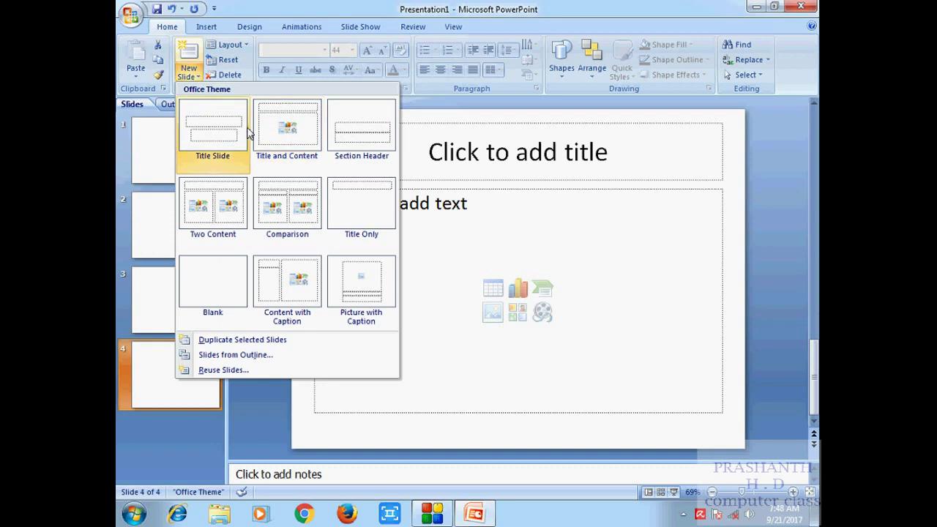
click(352, 139)
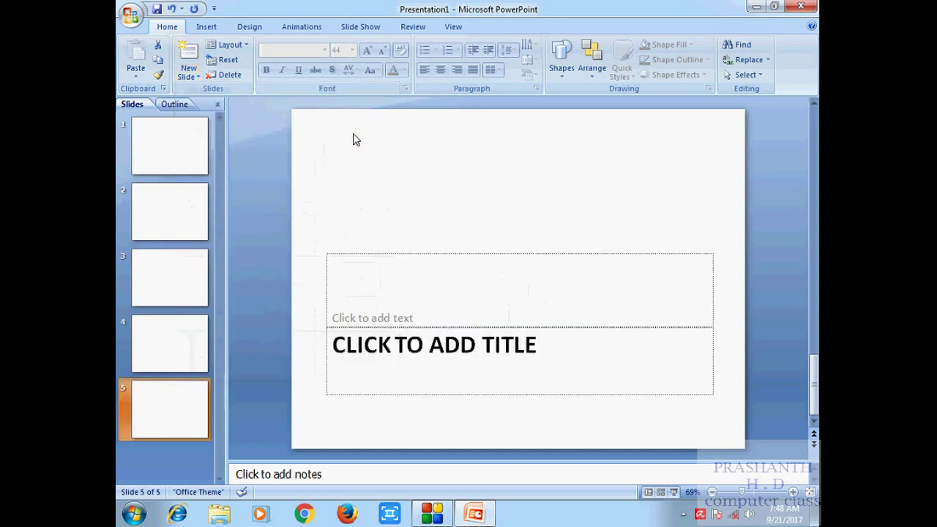
click(188, 73)
click(230, 220)
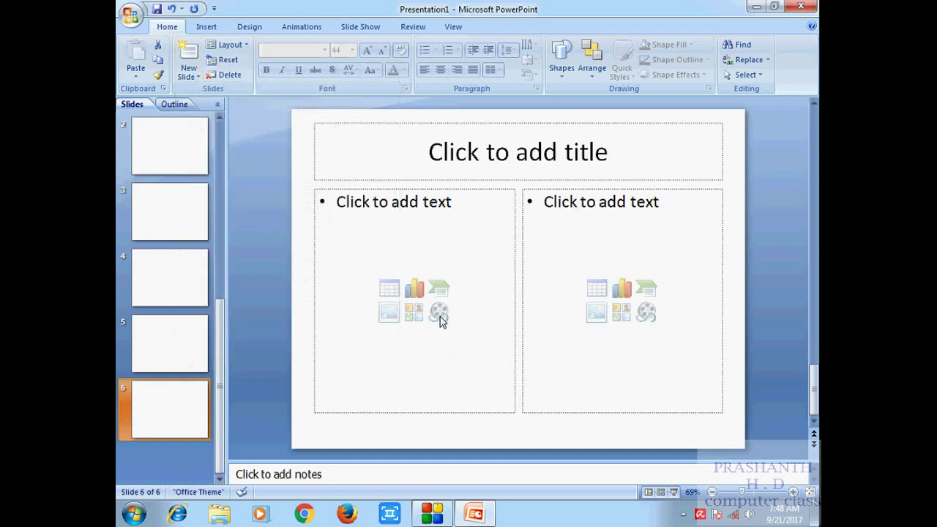
click(193, 77)
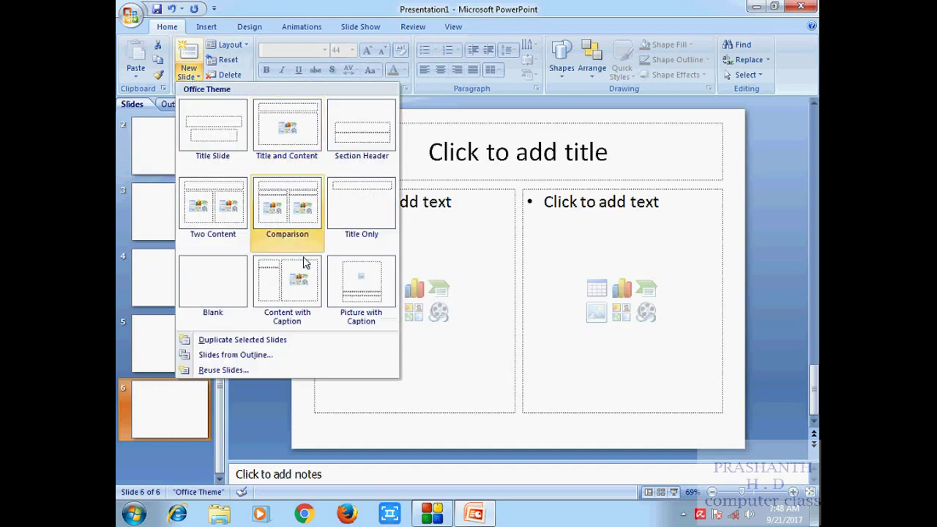
click(293, 282)
click(188, 73)
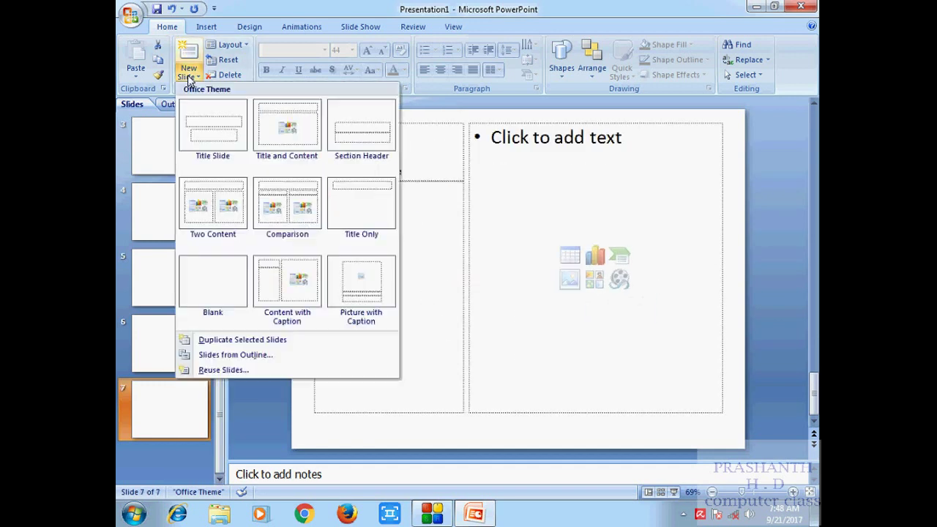
click(365, 304)
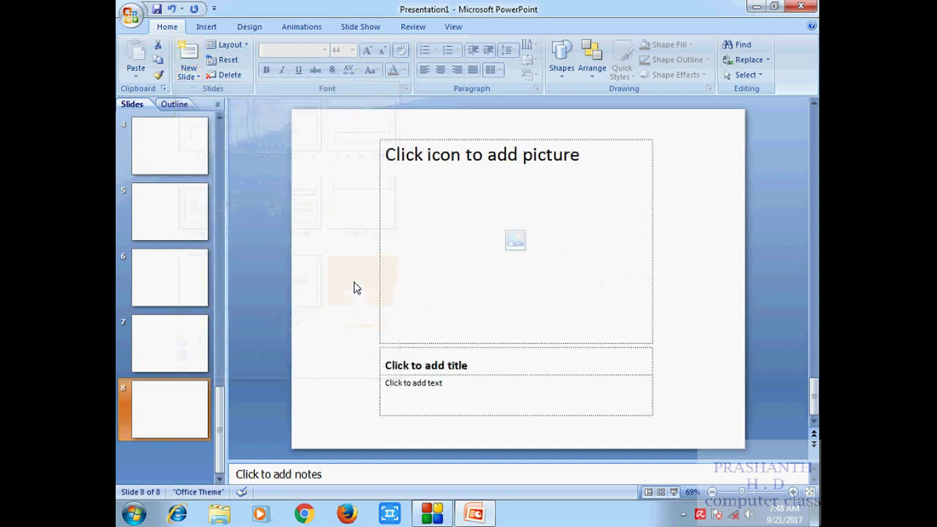
Browse slides 1, 7 and 8 in the Slides pane, ending on the first slide.
scroll(169, 226, up, 5)
click(161, 159)
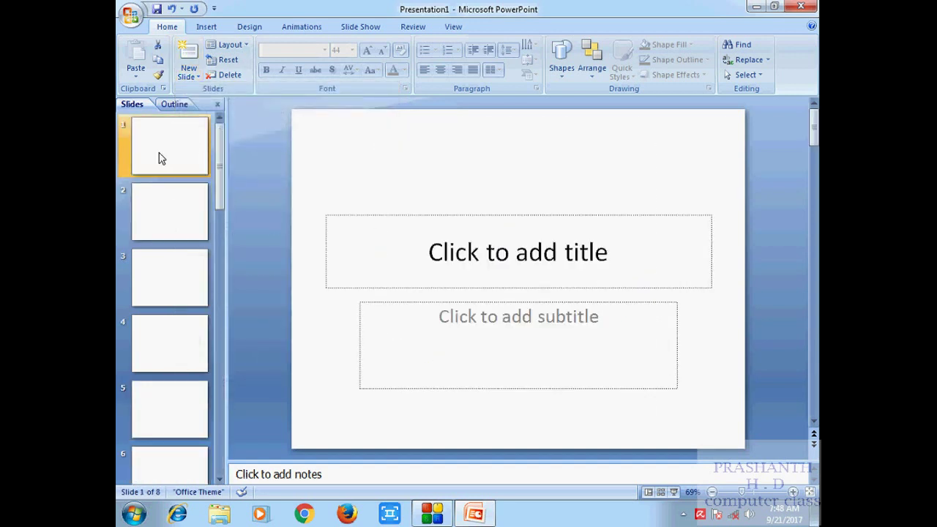
click(189, 76)
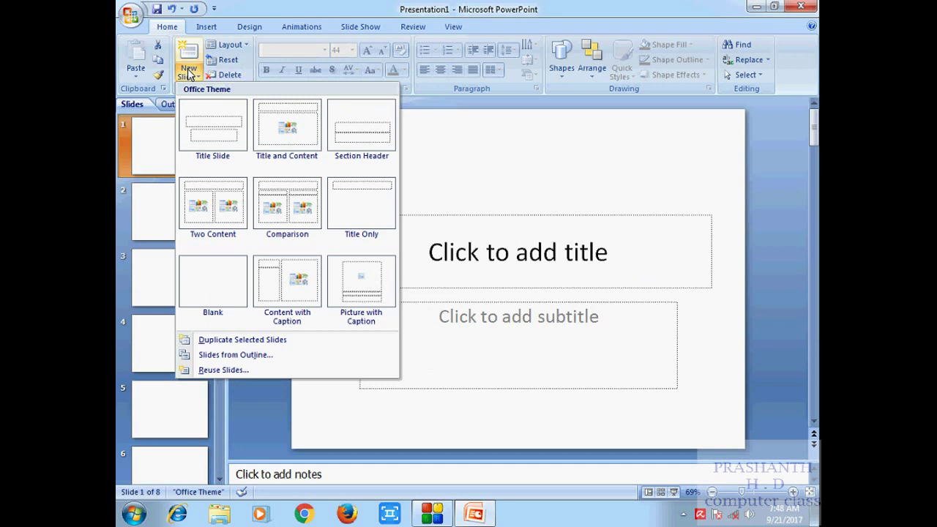
click(143, 208)
scroll(146, 212, down, 3)
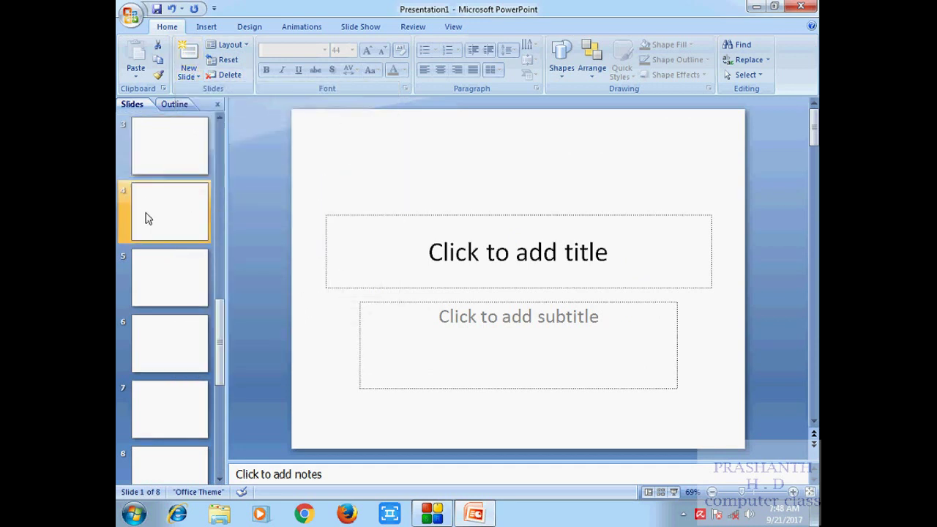
click(159, 328)
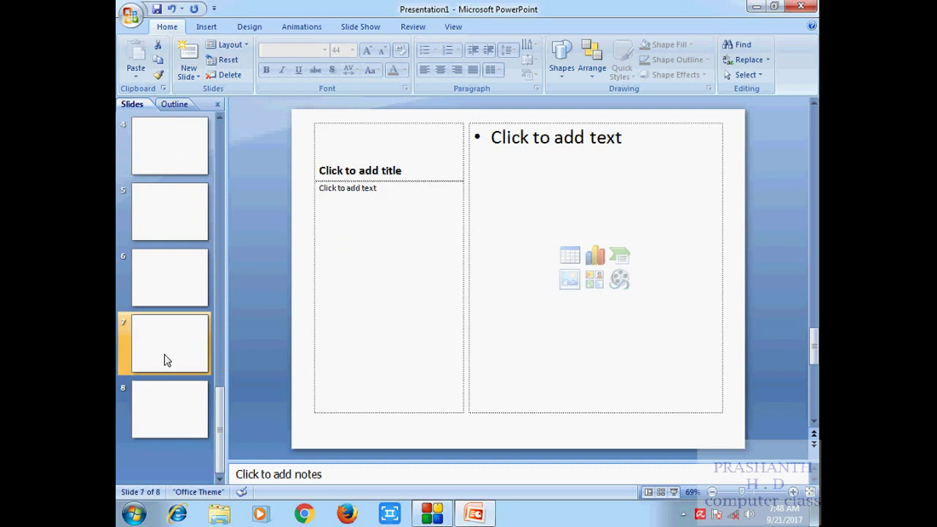
scroll(167, 359, up, 3)
click(157, 162)
scroll(196, 280, down, 3)
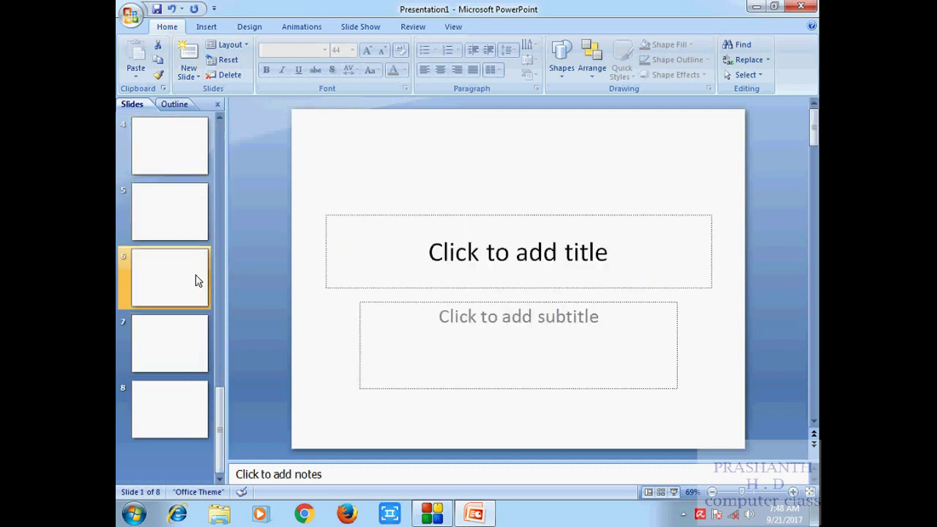
click(175, 388)
scroll(179, 293, up, 5)
click(171, 153)
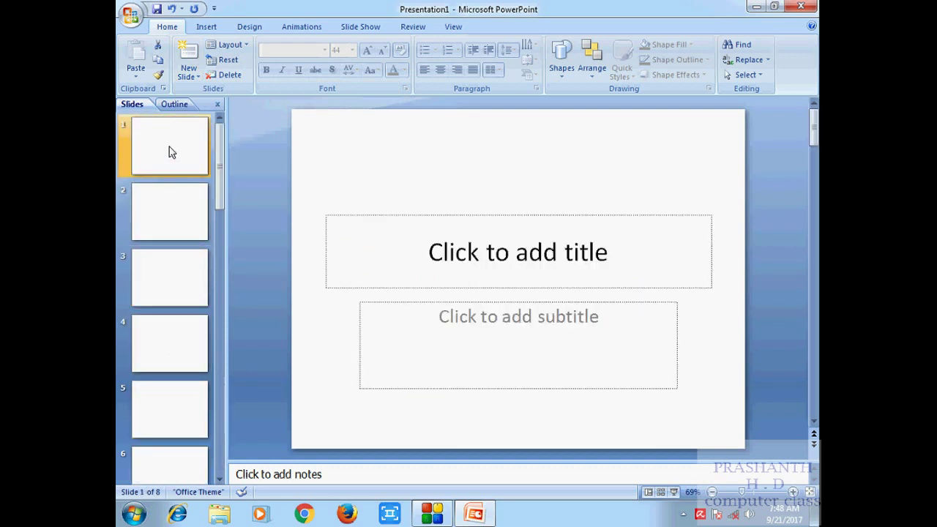
Give slide 1 the Title and Content layout and slide 2 the Picture with Caption layout.
click(241, 50)
click(322, 117)
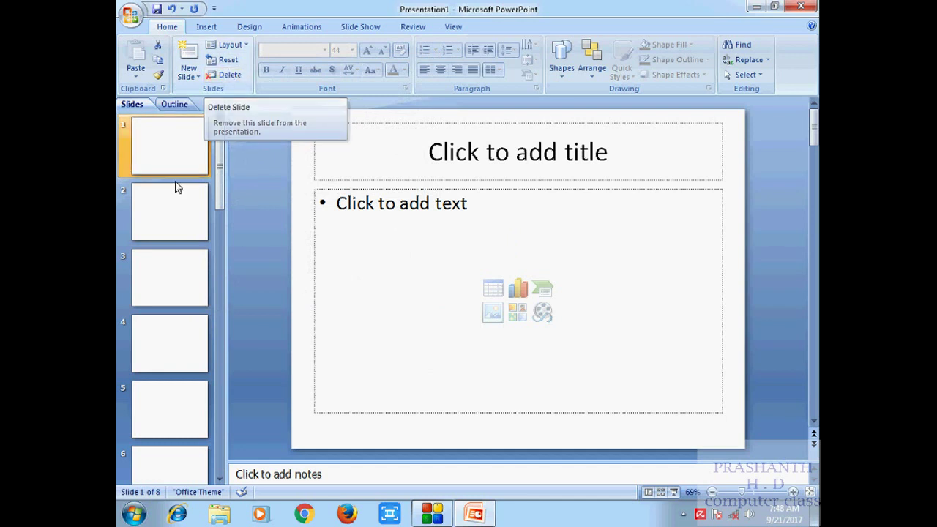
click(176, 220)
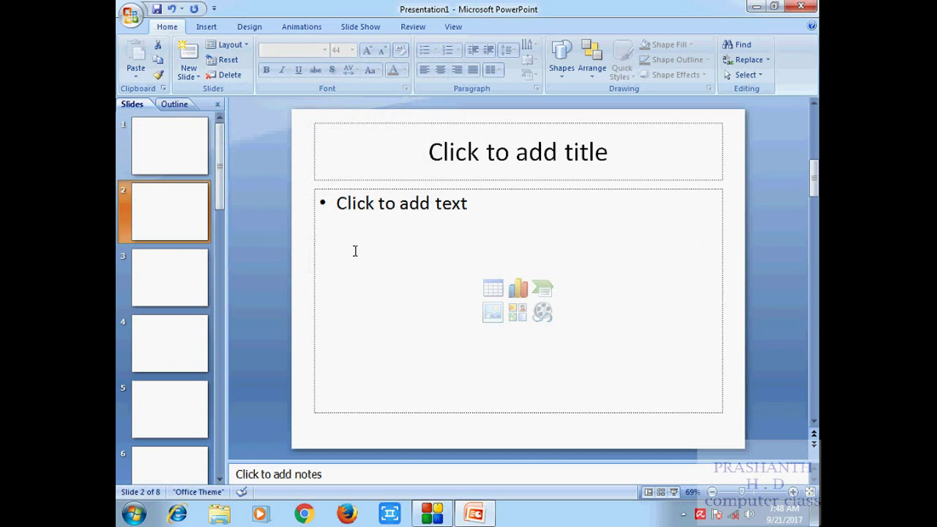
click(227, 45)
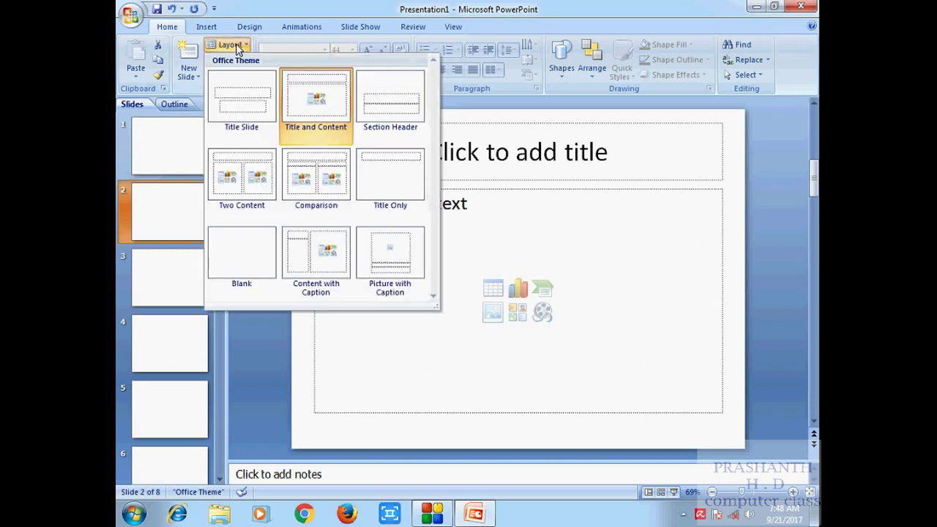
click(399, 265)
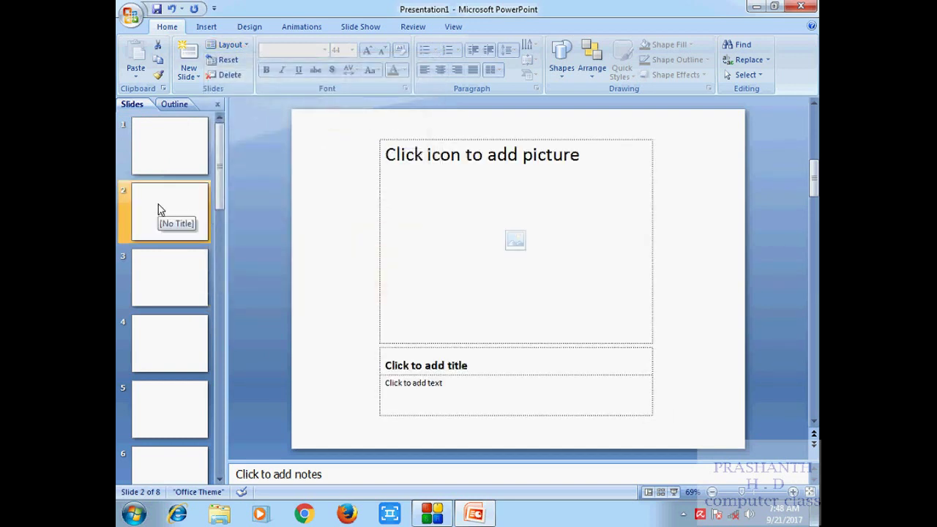
Scroll down to view slide 7, then return to the first slide.
drag(220, 186, 219, 465)
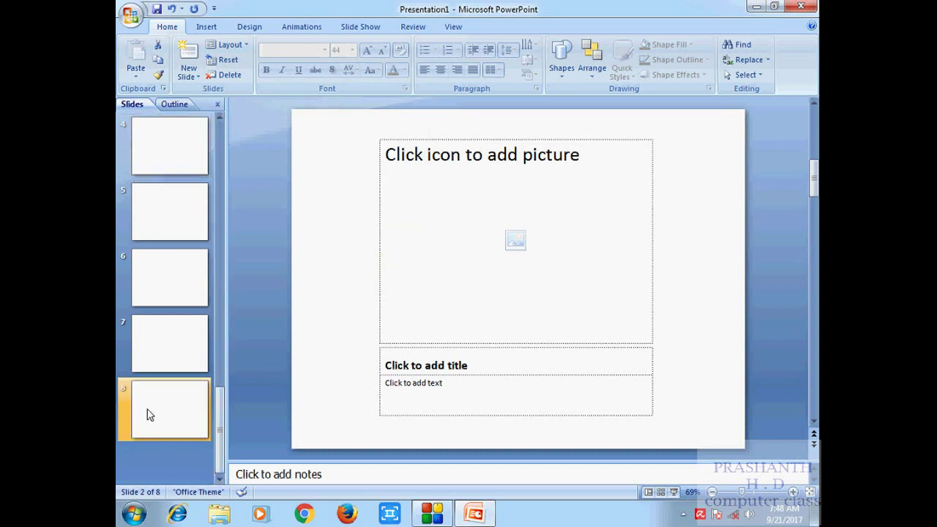
click(160, 333)
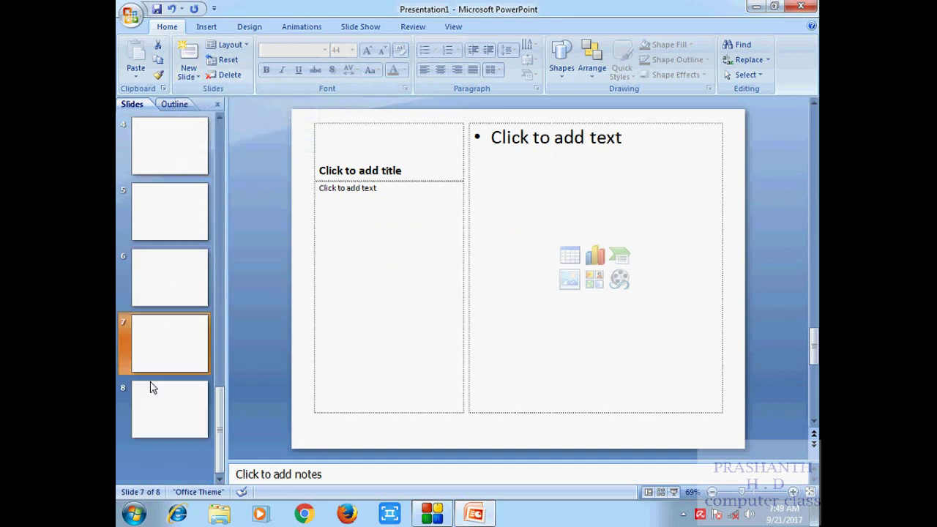
drag(219, 421, 221, 121)
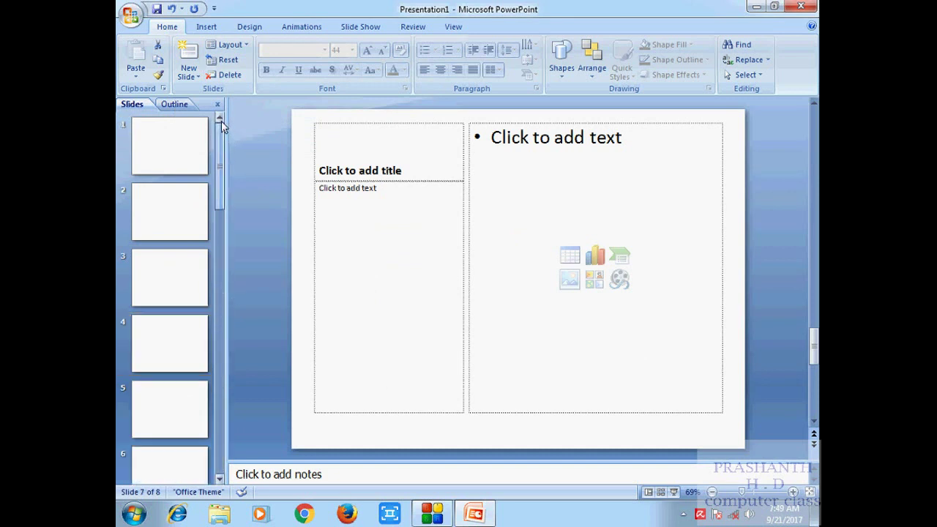
click(166, 142)
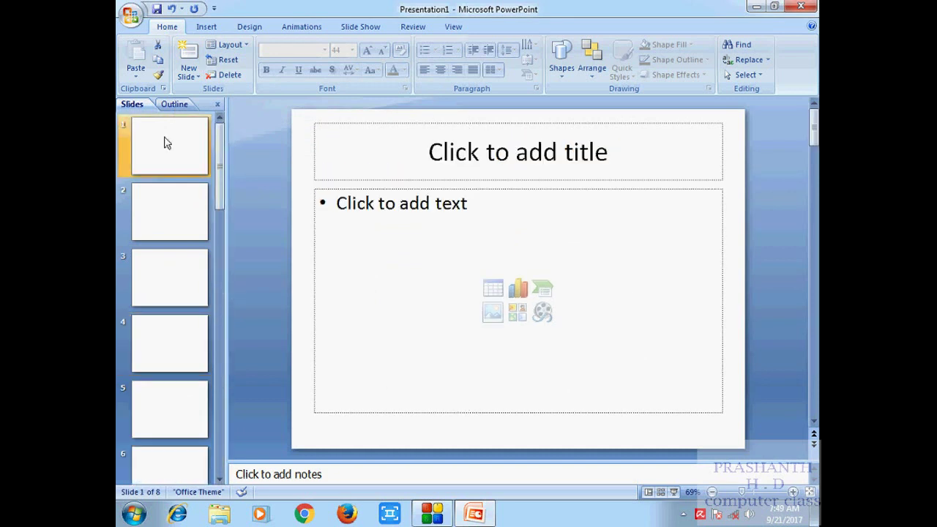
Reset the slide placeholders to their defaults and return to the first slide.
click(232, 63)
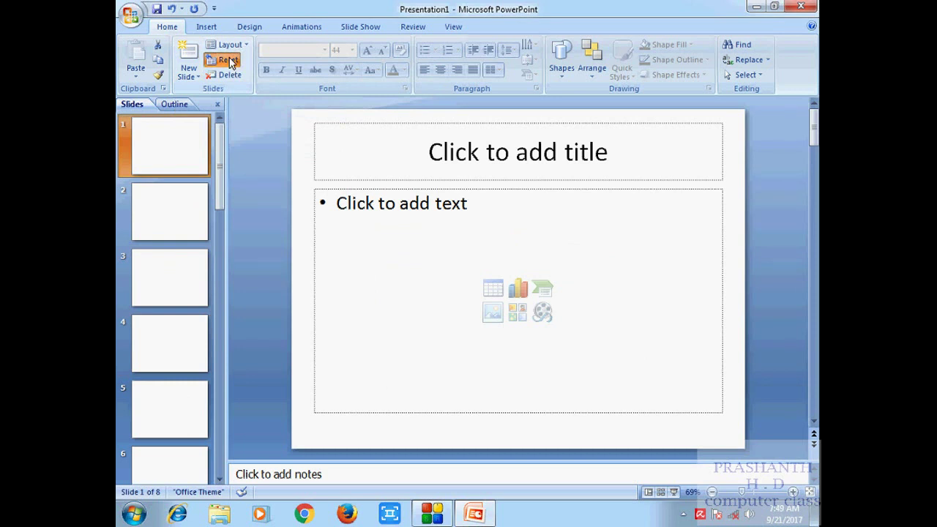
click(161, 207)
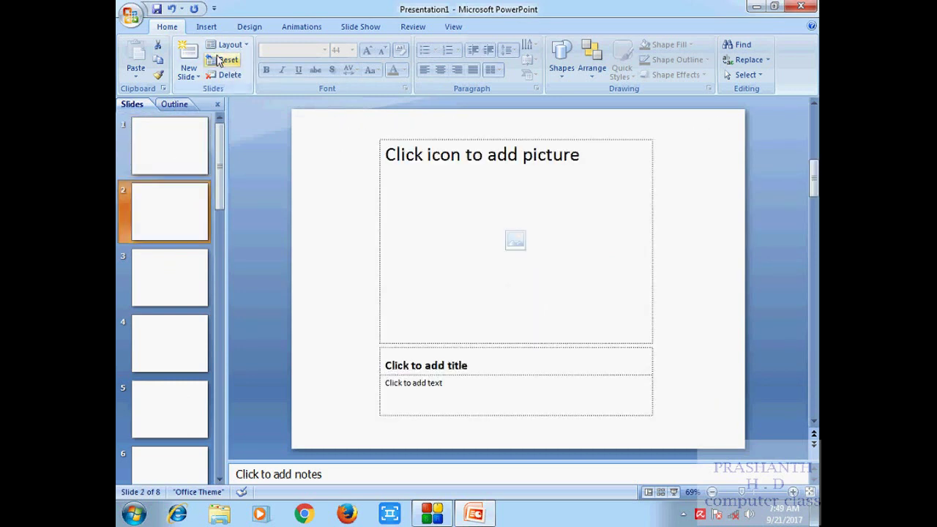
click(182, 139)
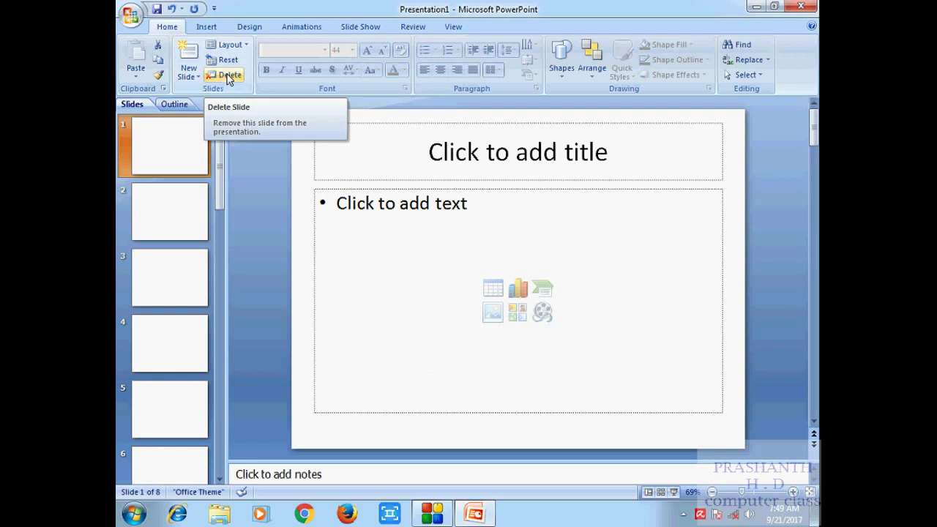
Delete seven slides so only one Picture with Caption slide remains.
click(228, 77)
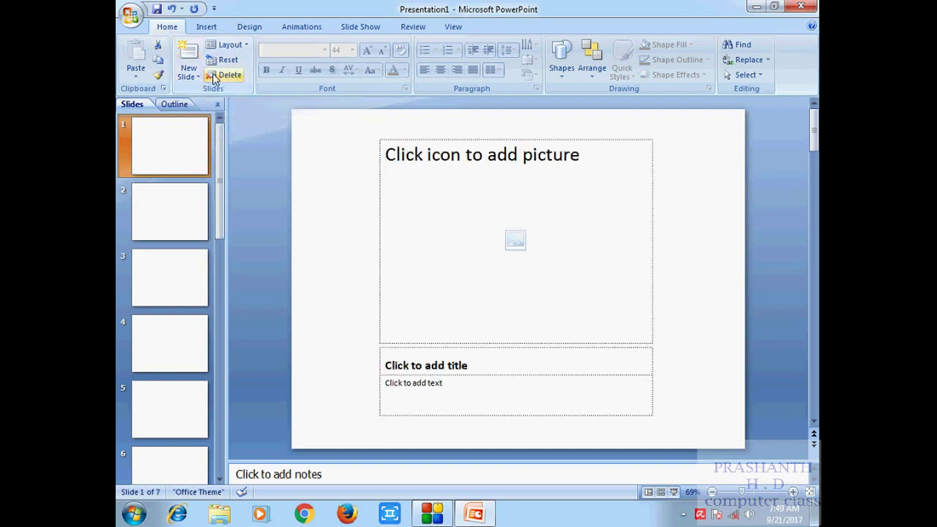
click(216, 78)
click(215, 79)
click(215, 80)
click(216, 79)
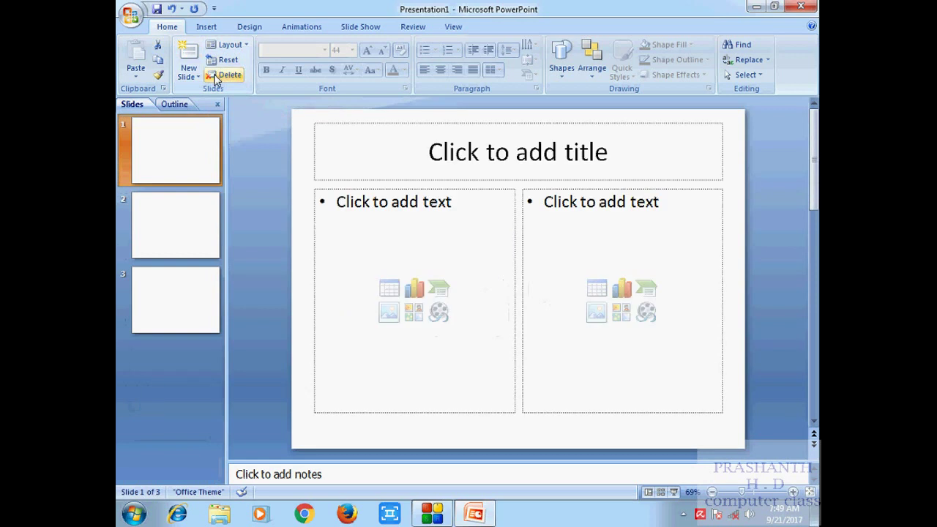
click(215, 79)
click(215, 79)
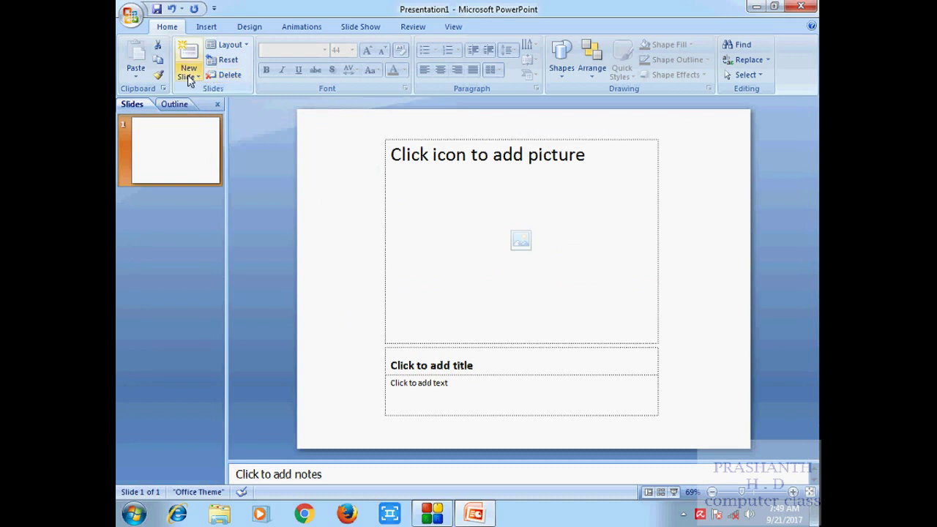
Add a second slide with the Title Slide layout and place the cursor in its title.
click(188, 78)
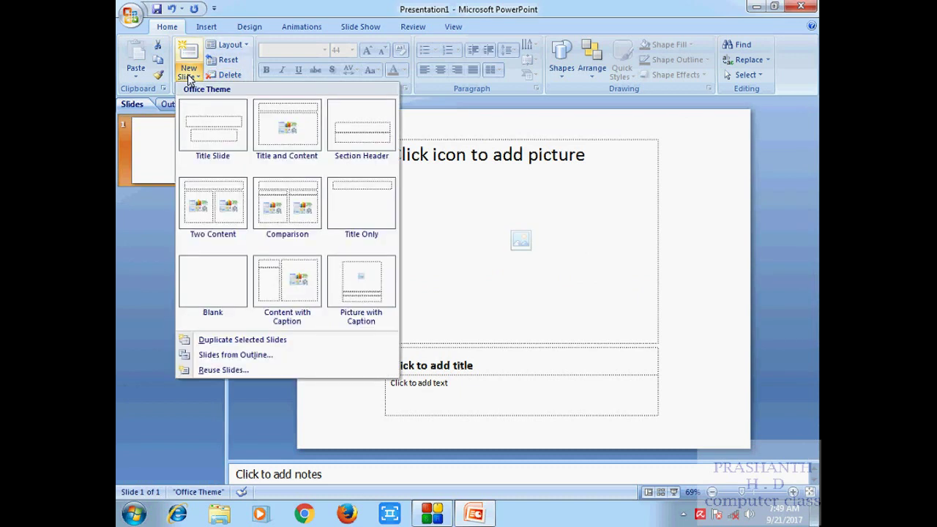
click(194, 119)
click(480, 231)
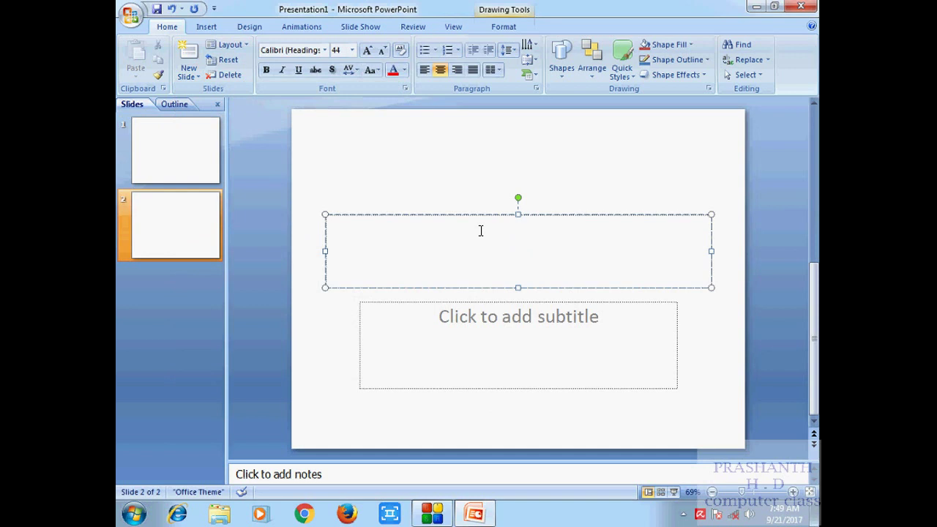
Enter the title 'Rabbit' and the subtitle 'Running rabbit' on slide 2.
text(rabb)
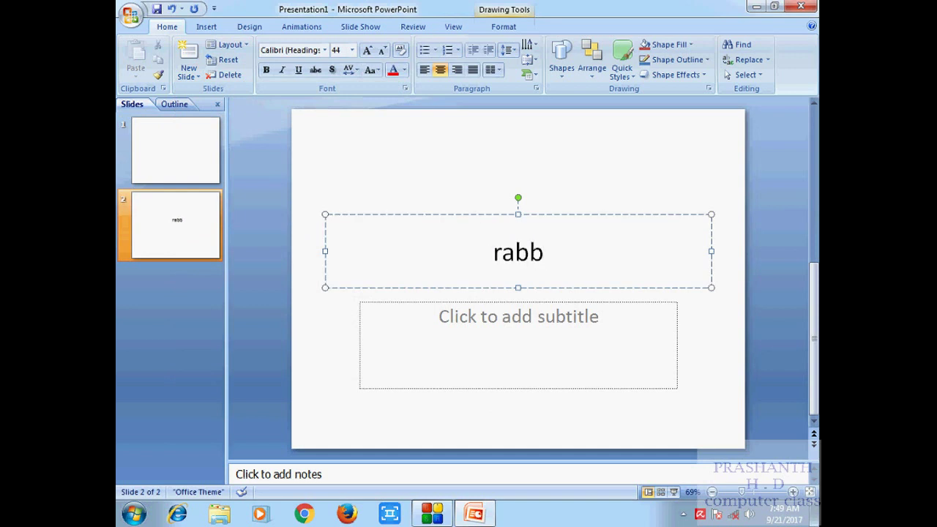
text(it)
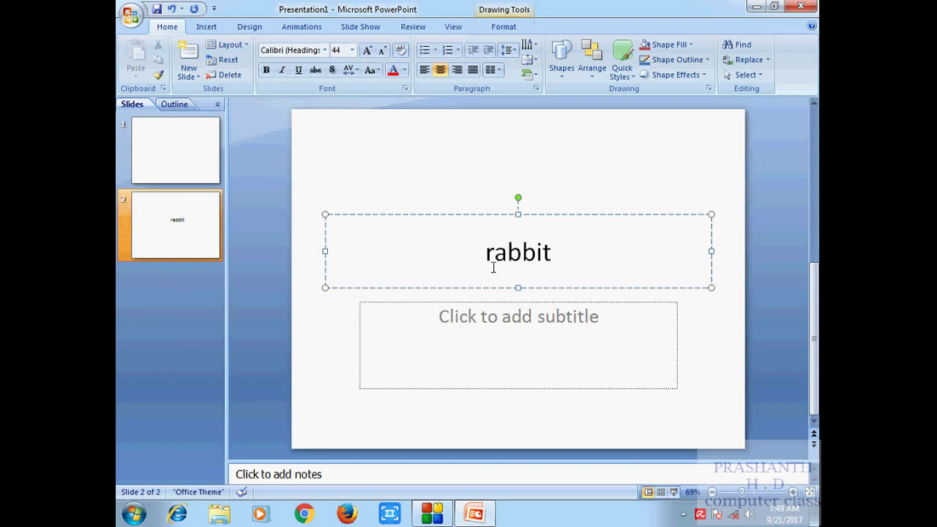
drag(494, 254, 483, 254)
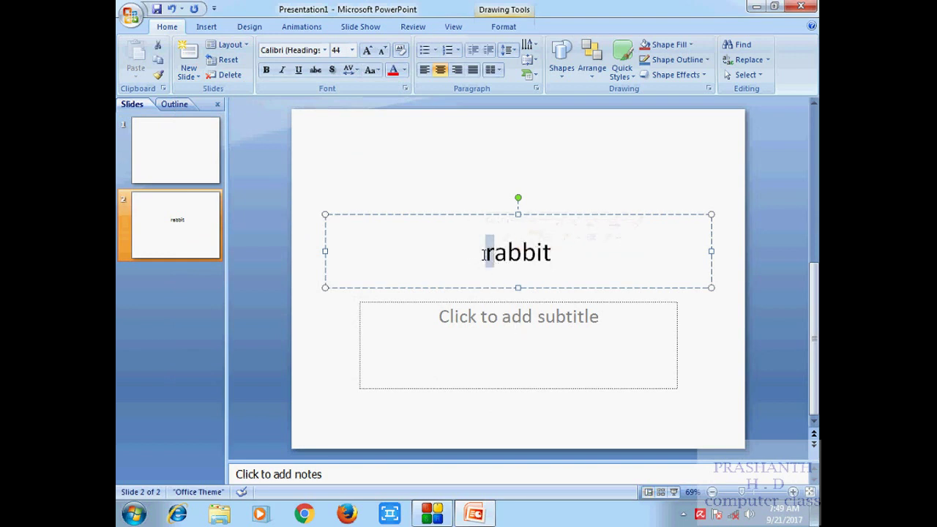
text(R)
click(484, 307)
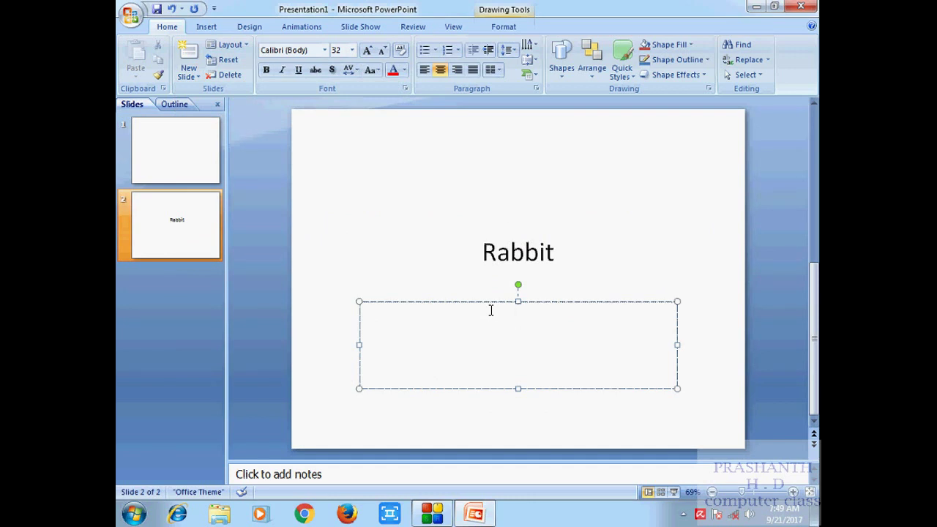
click(459, 247)
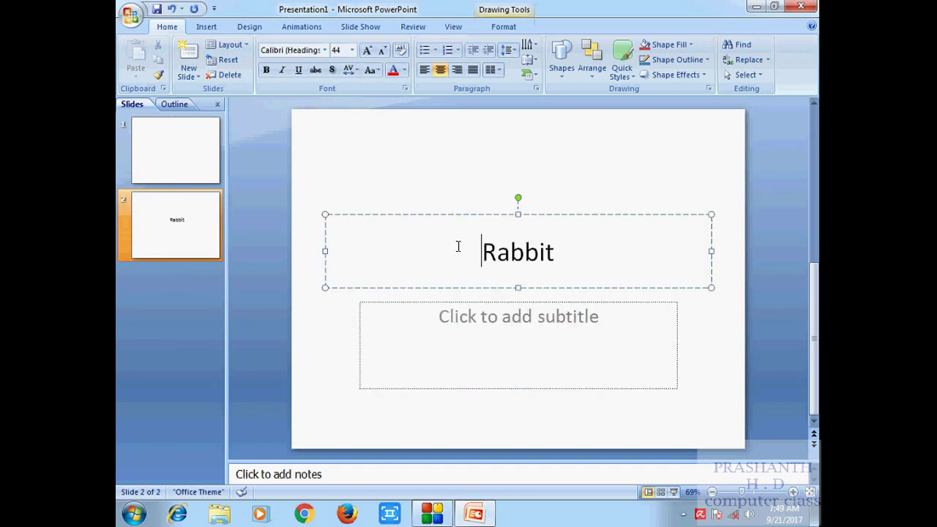
click(489, 333)
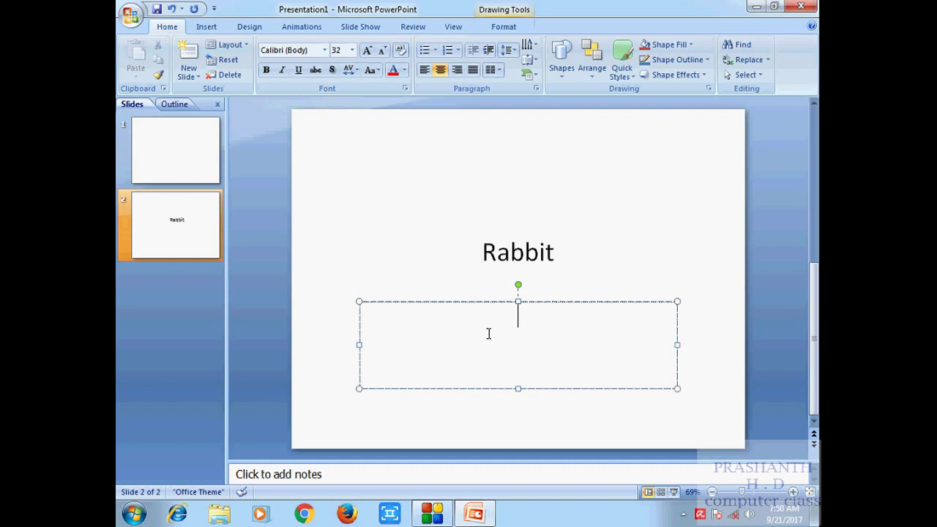
text(running r)
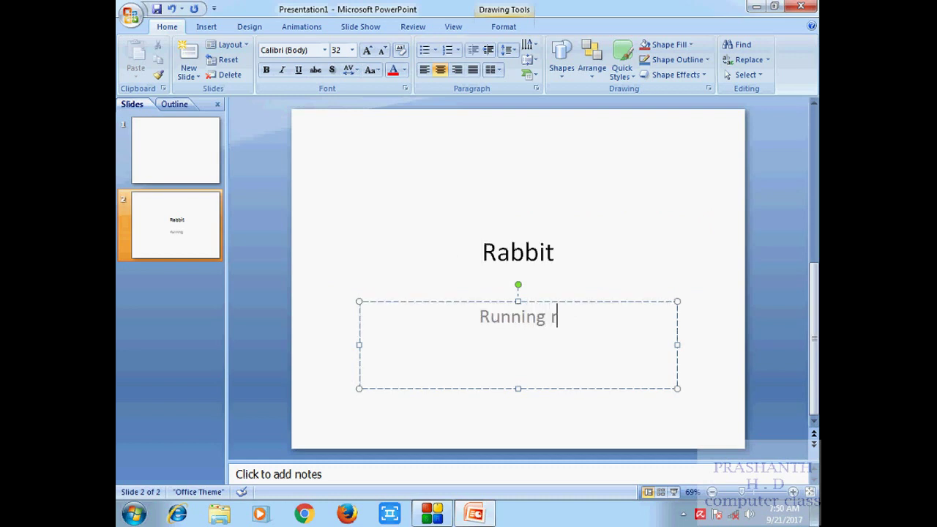
text(abbit)
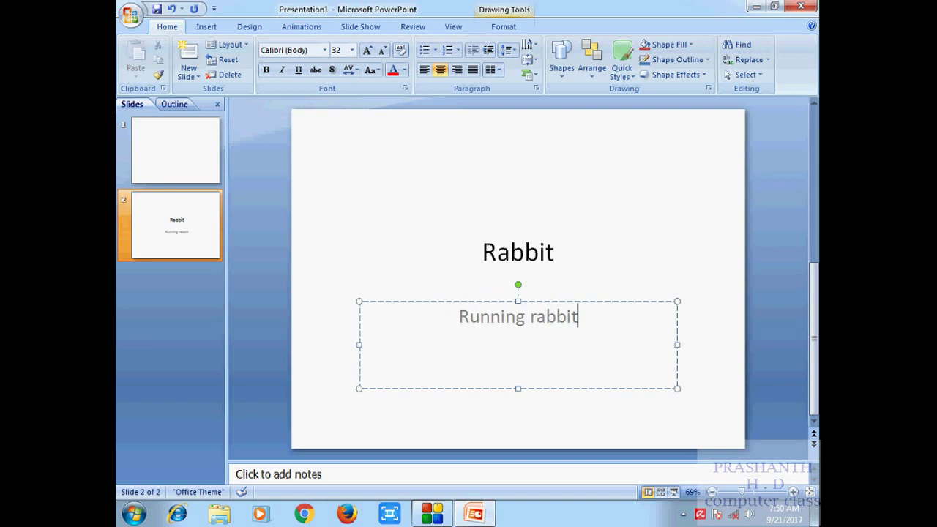
click(434, 224)
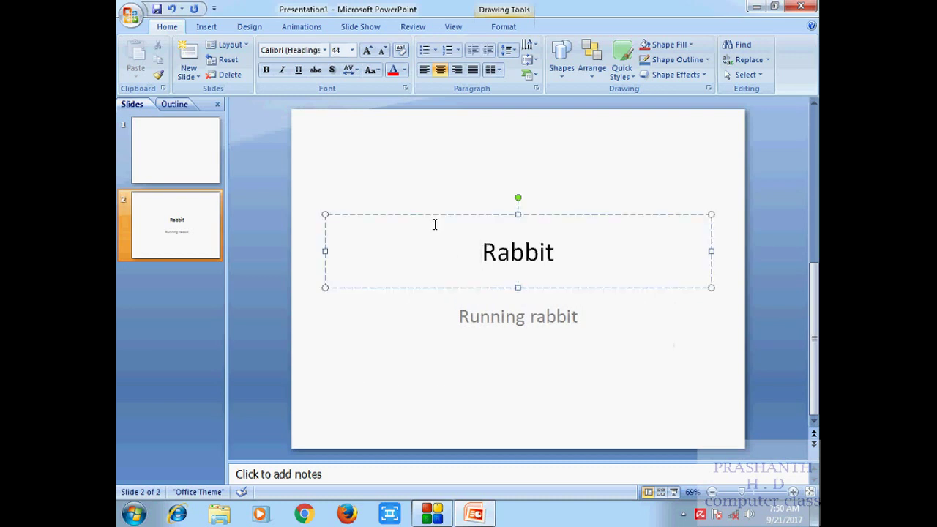
click(386, 176)
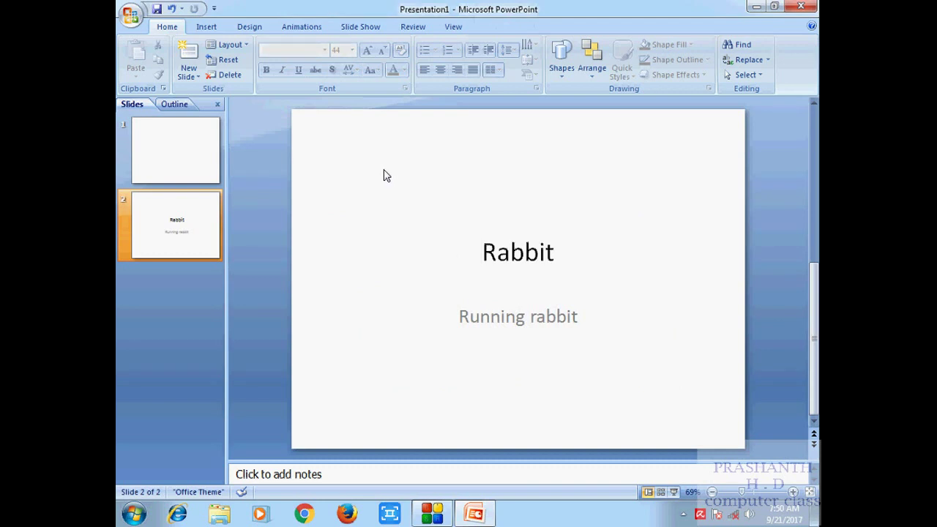
Add a third Title and Content slide after the Rabbit slide, then bring up the screen recorder.
click(188, 59)
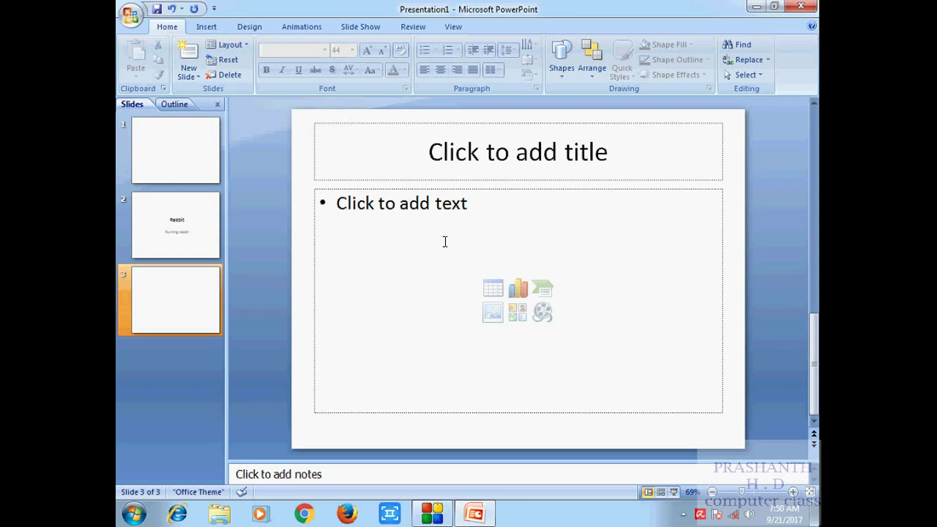
click(432, 512)
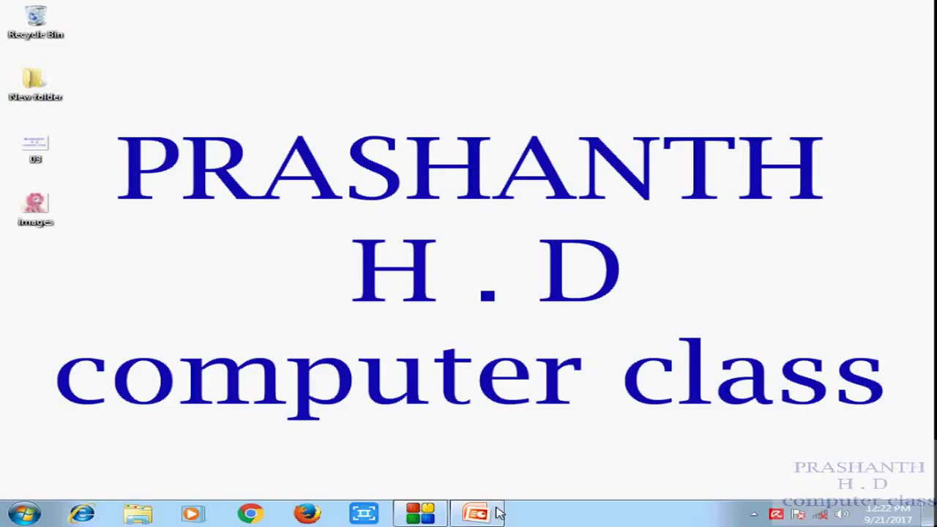
Stop the CamStudio screen recording.
click(498, 512)
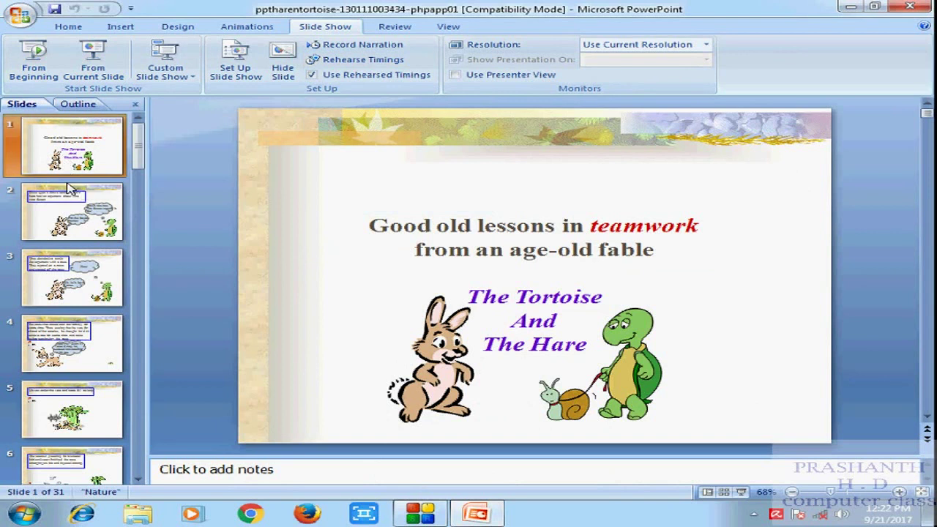
click(66, 223)
click(62, 278)
click(82, 336)
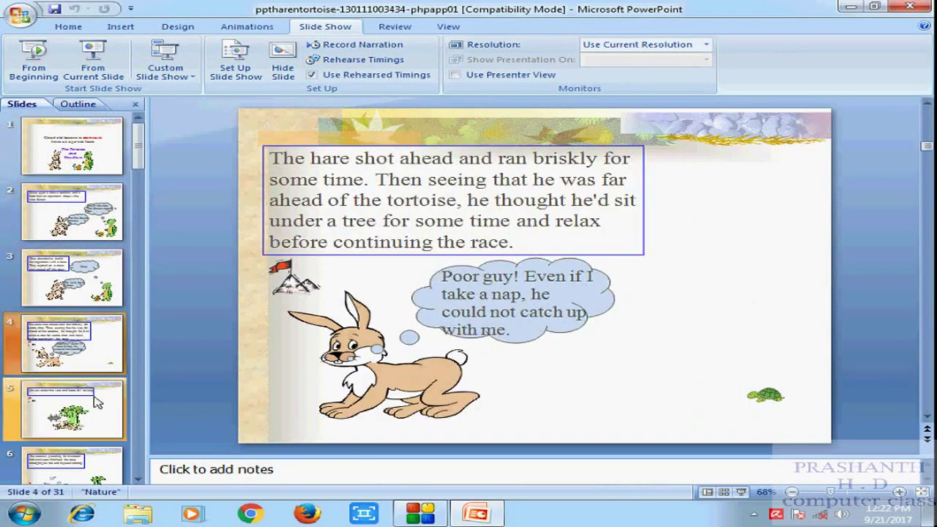
click(95, 406)
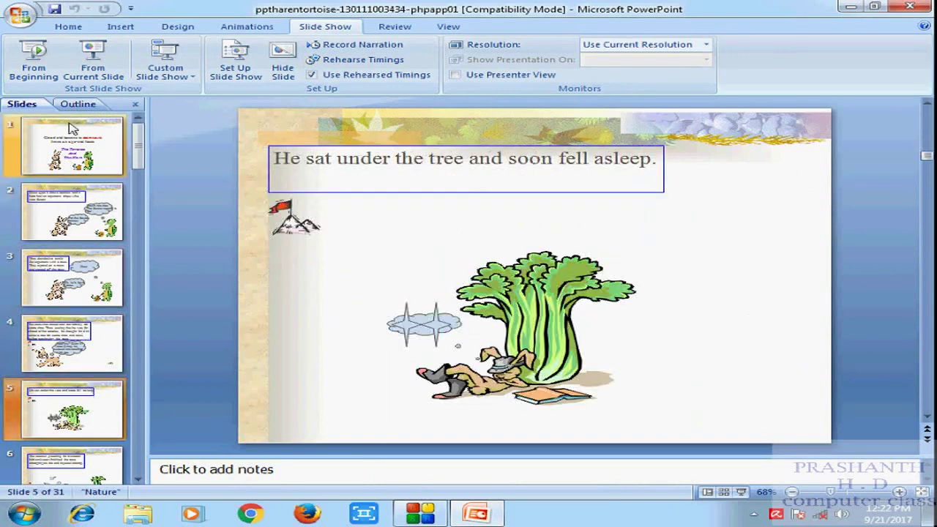
click(72, 149)
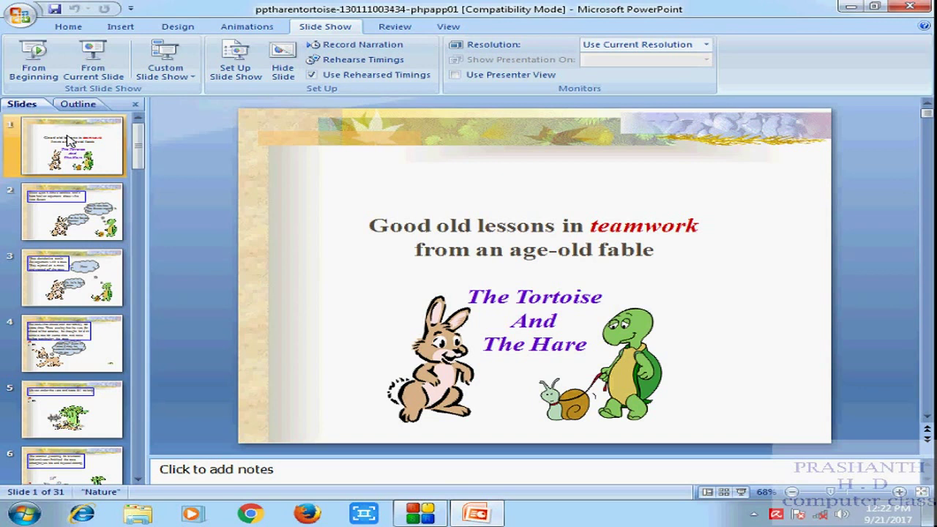
Play the Tortoise and the Hare slide show from the beginning, advancing slides, then end it.
click(33, 58)
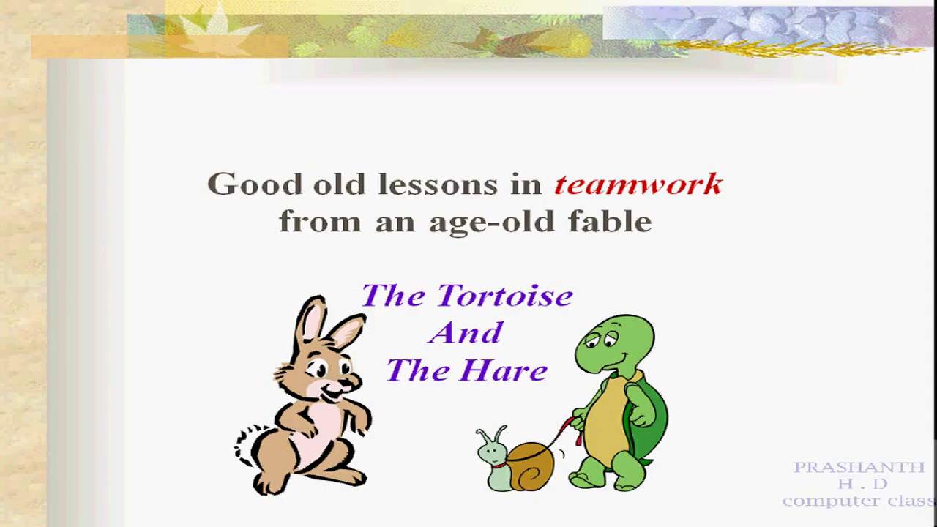
key(Right)
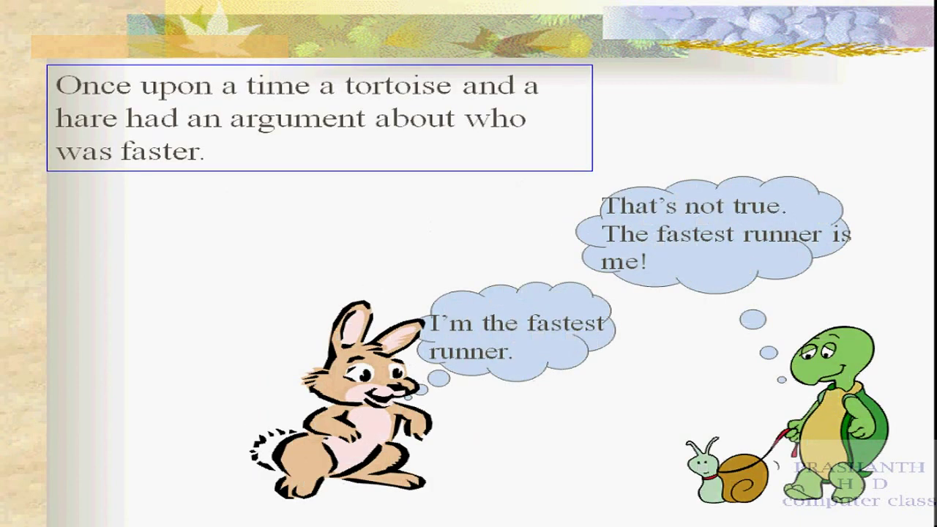
key(Right)
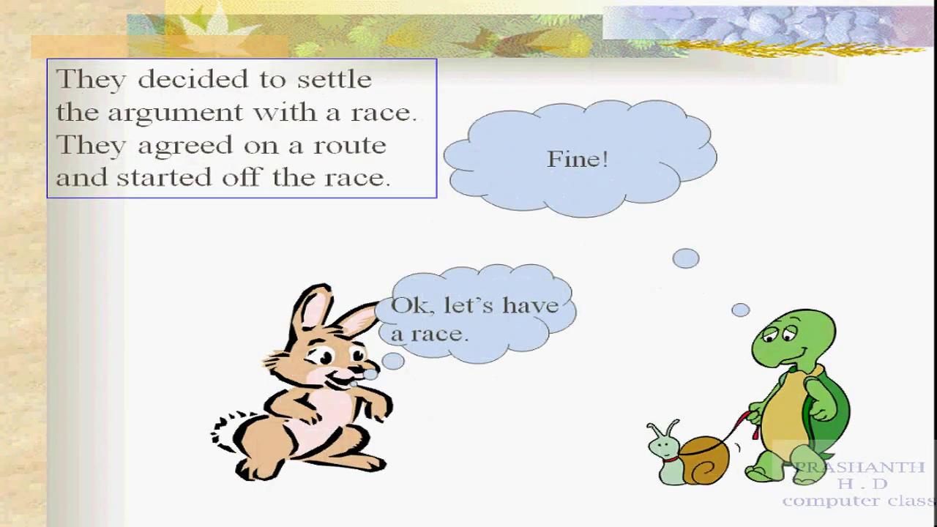
key(Right)
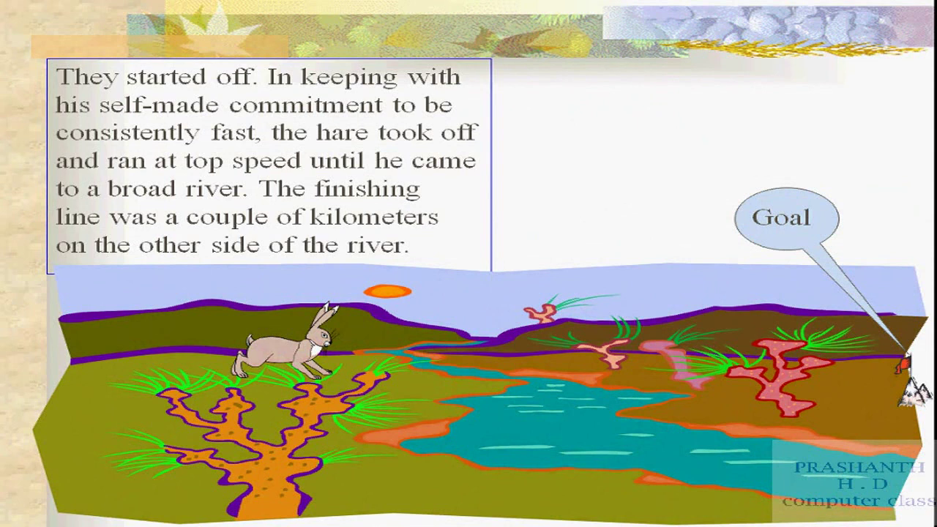
key(Escape)
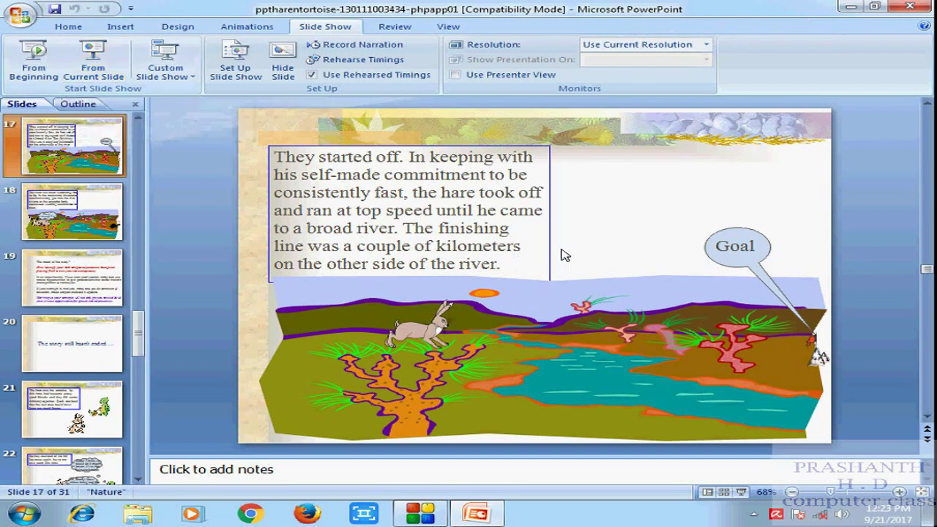
On the title slide, move the rabbit picture left and the tortoise-and-snail picture toward the right edge.
scroll(385, 176, up, 9)
scroll(357, 180, up, 3)
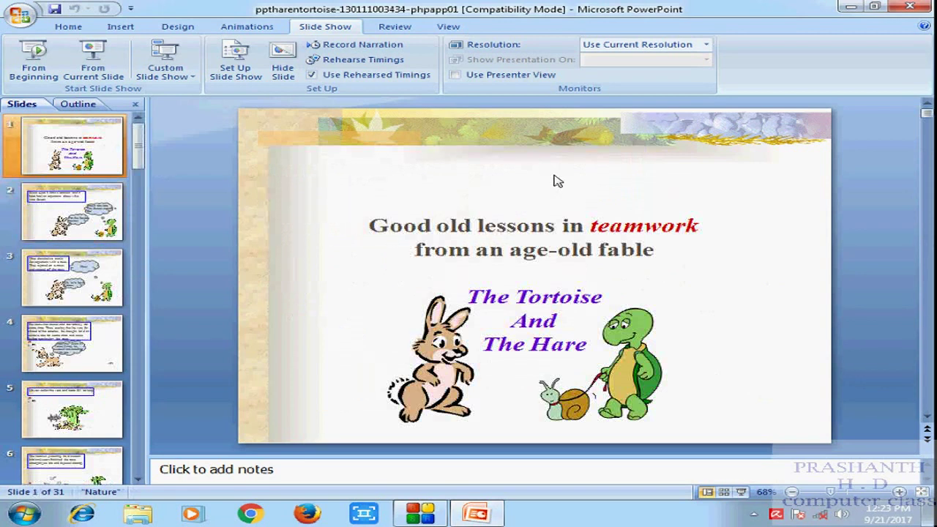
click(512, 227)
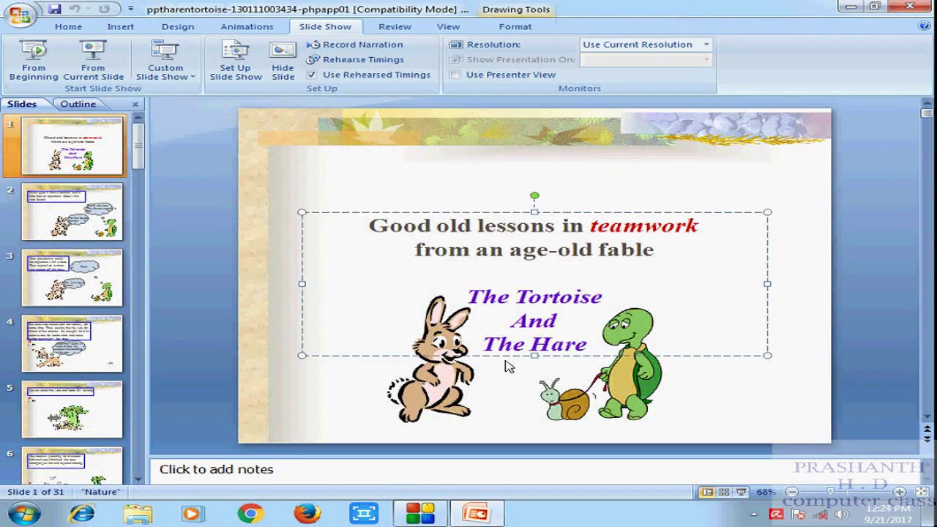
drag(450, 389, 421, 389)
drag(603, 380, 737, 388)
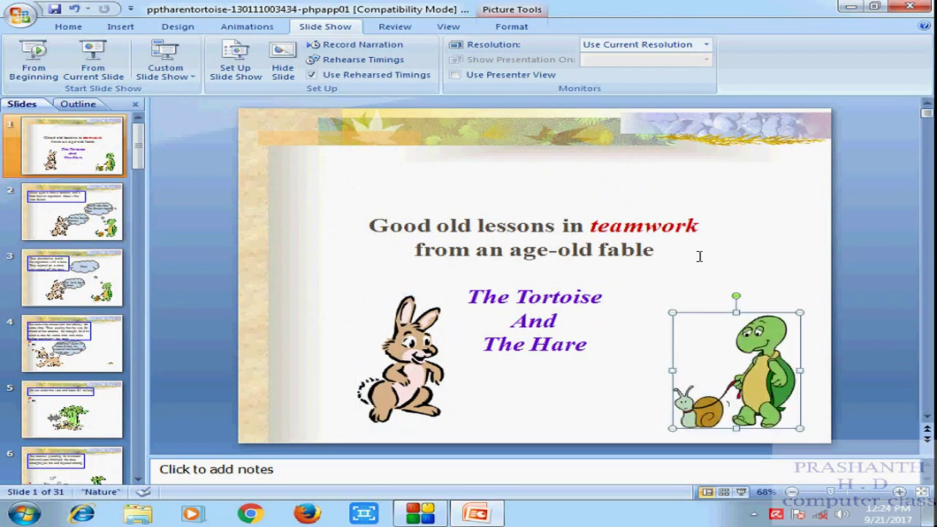
double_click(688, 227)
click(588, 397)
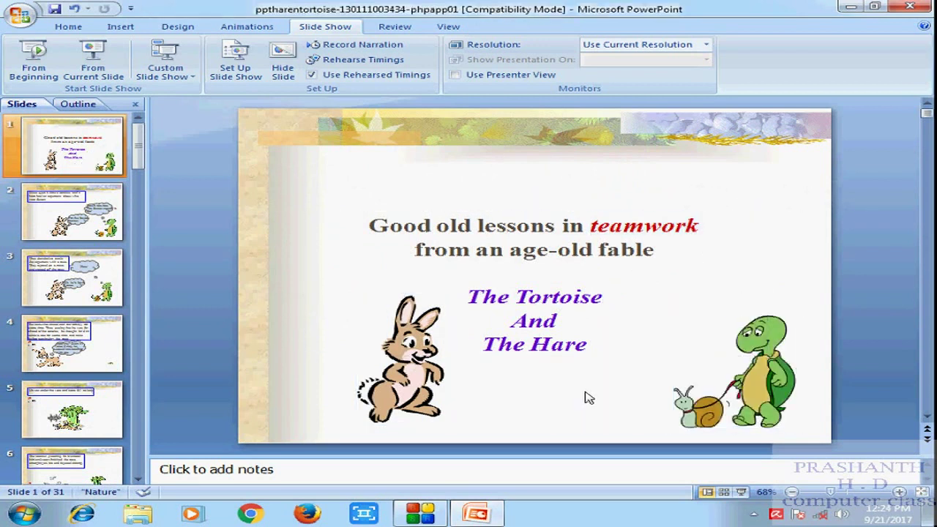
Browse fable slides 2–10, return to the title slide, and open the Office button menu.
click(91, 216)
click(84, 278)
click(84, 345)
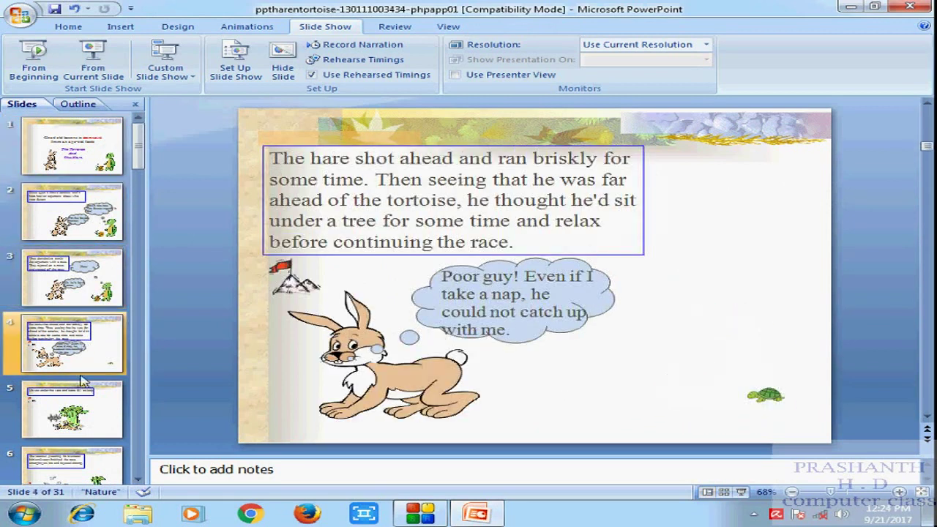
click(83, 381)
scroll(83, 366, down, 5)
click(83, 344)
click(81, 279)
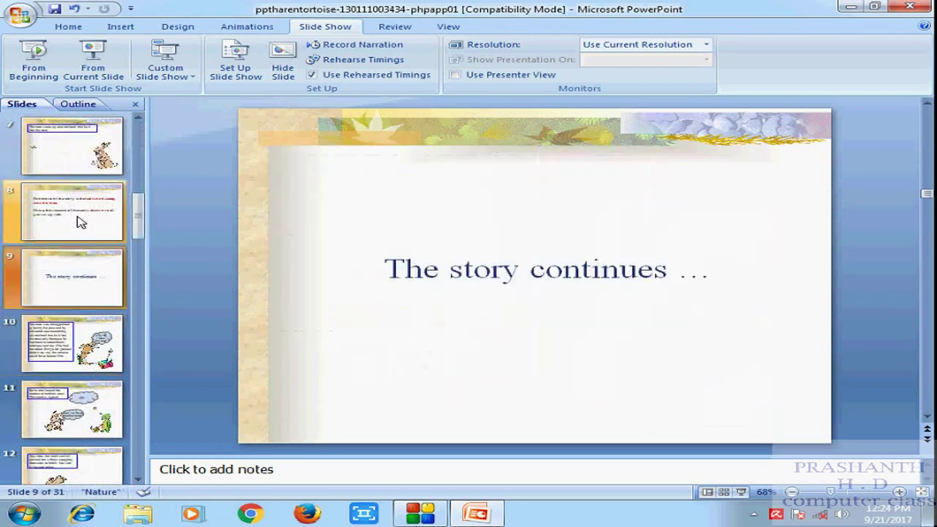
click(80, 222)
scroll(80, 220, up, 10)
click(74, 147)
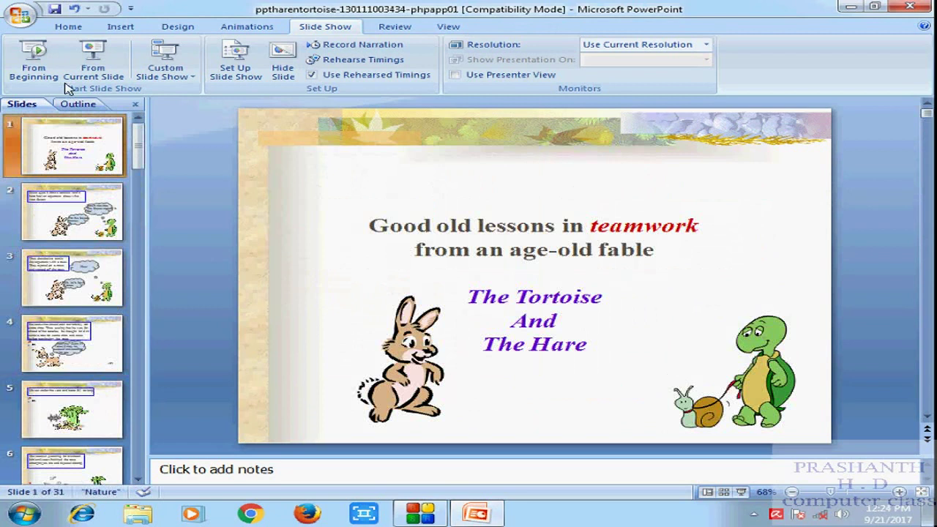
click(66, 26)
click(20, 15)
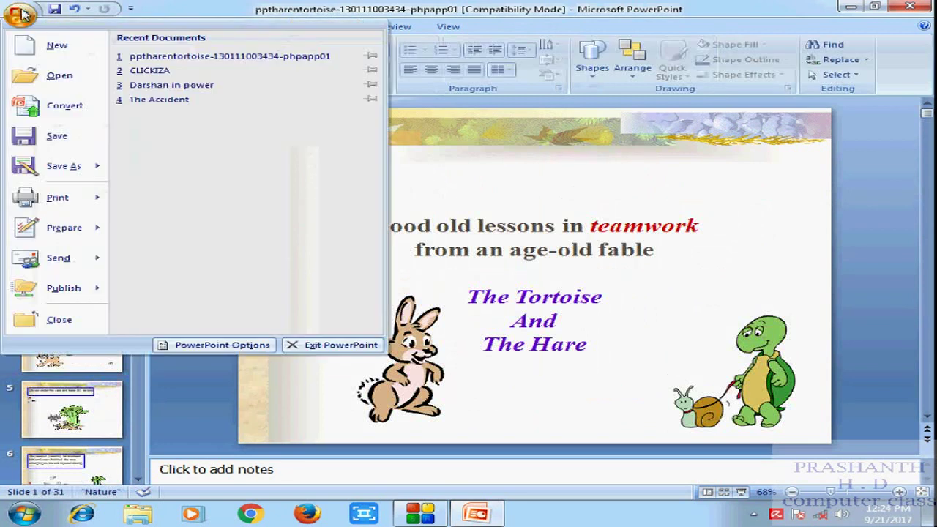
Create a new presentation from the Contemporary Photo Album template under Installed Templates.
click(45, 48)
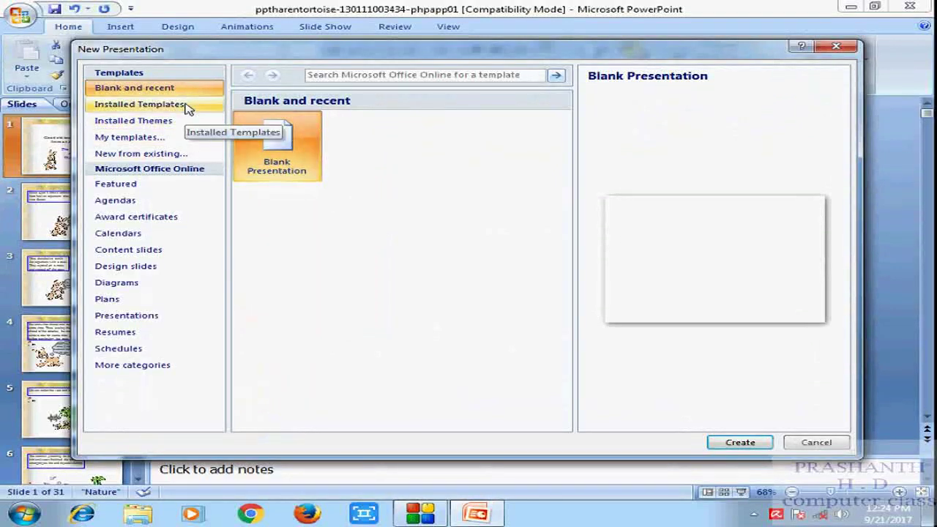
click(187, 106)
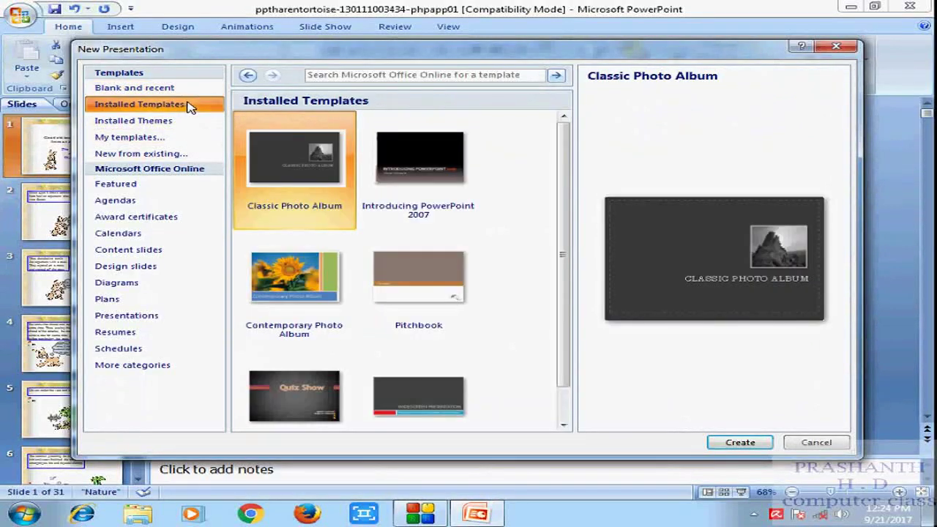
drag(564, 263, 566, 298)
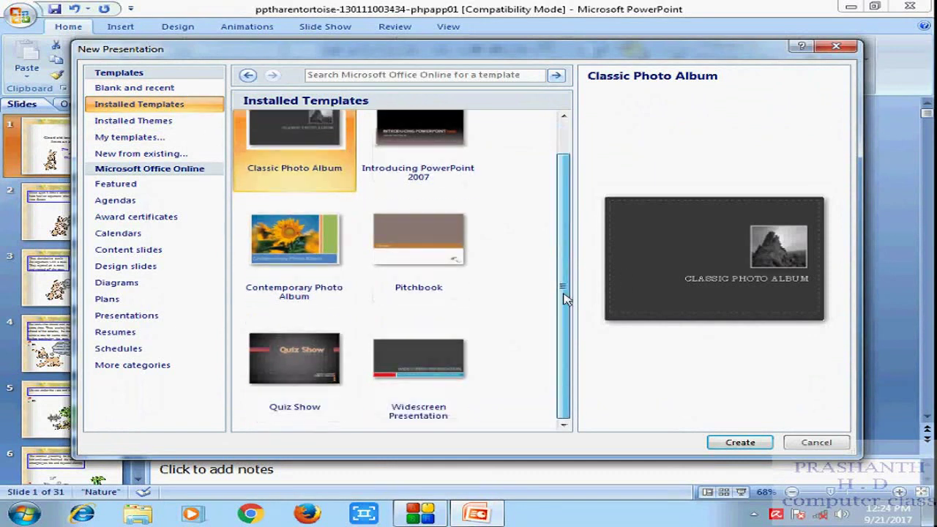
click(138, 89)
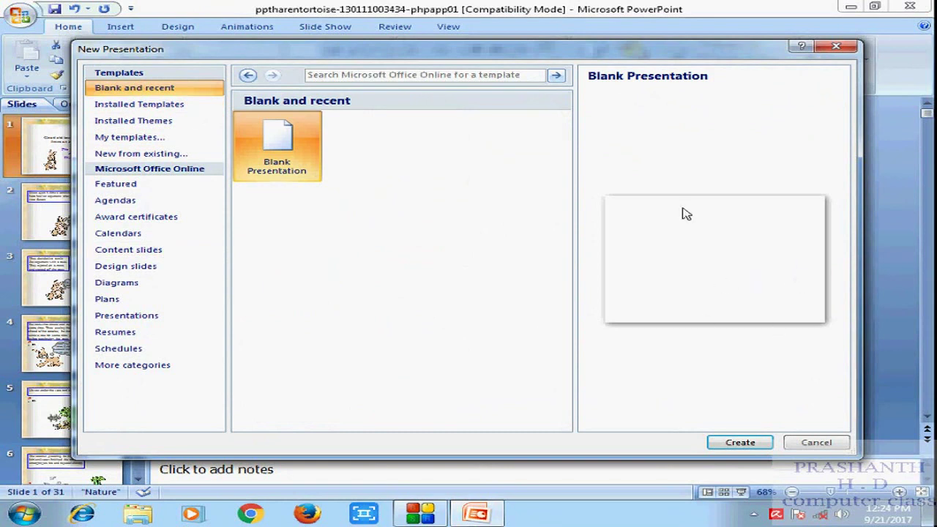
click(181, 110)
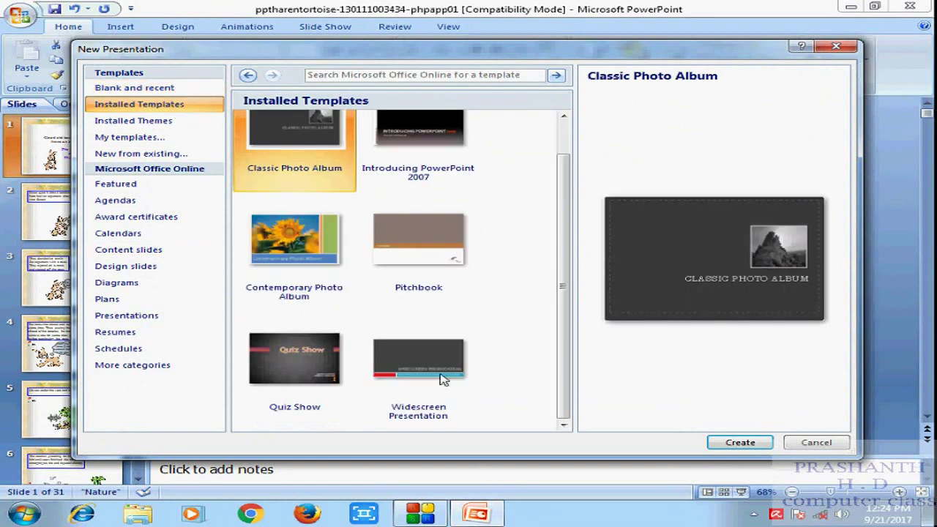
scroll(489, 250, up, 1)
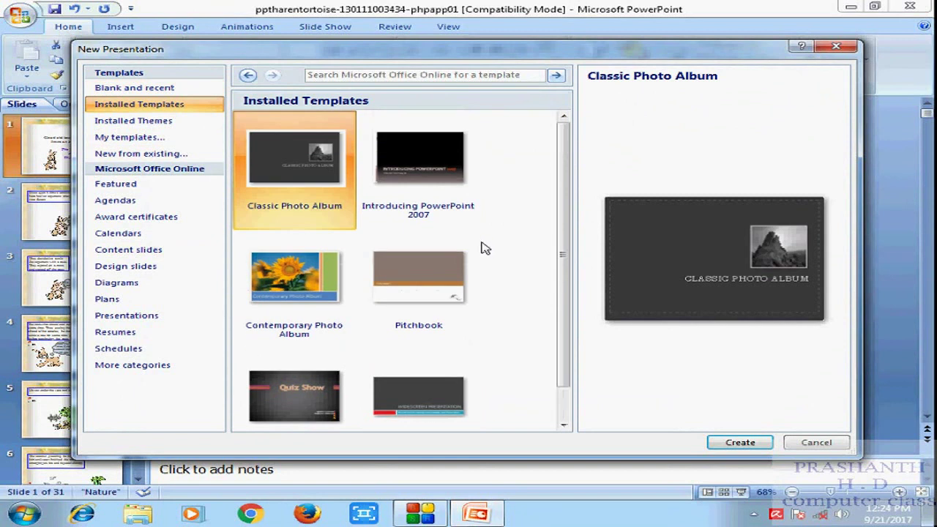
click(318, 275)
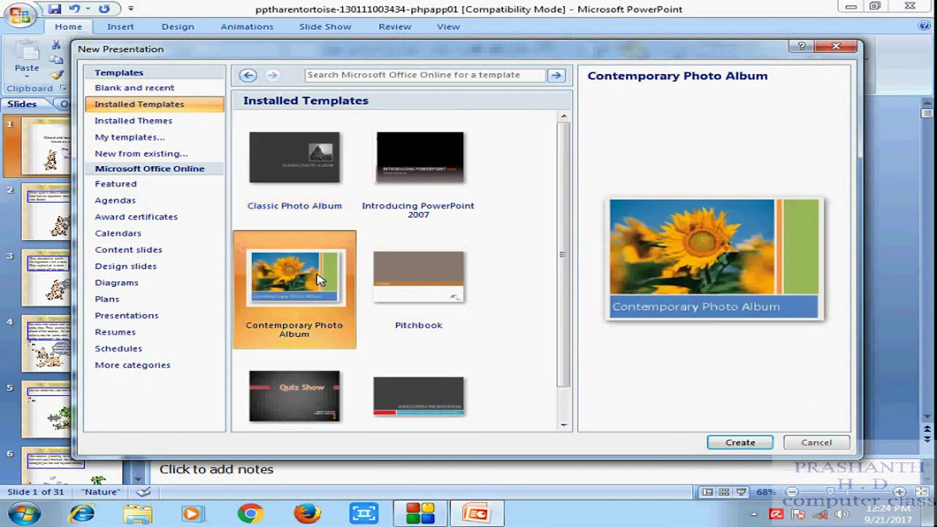
click(738, 443)
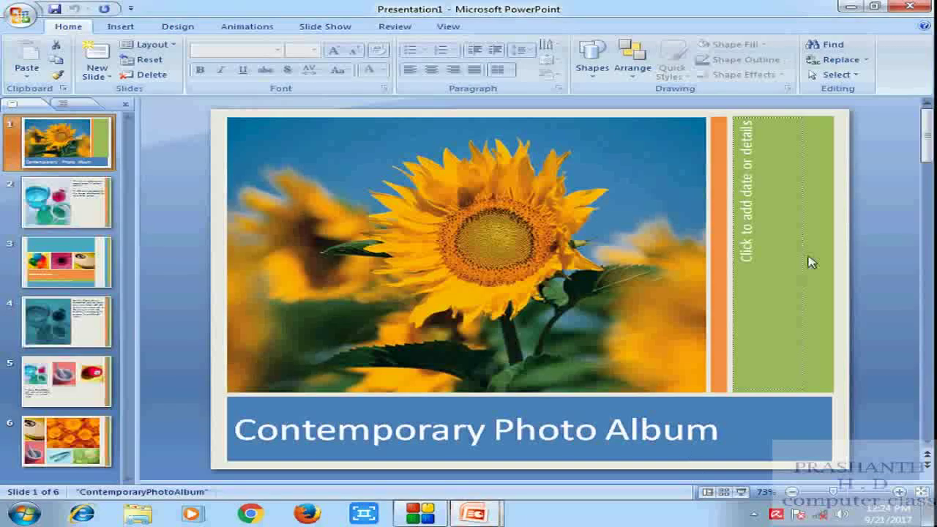
Preview album slides 2 through 6, then select the title and date text on the sunflower slide.
click(91, 210)
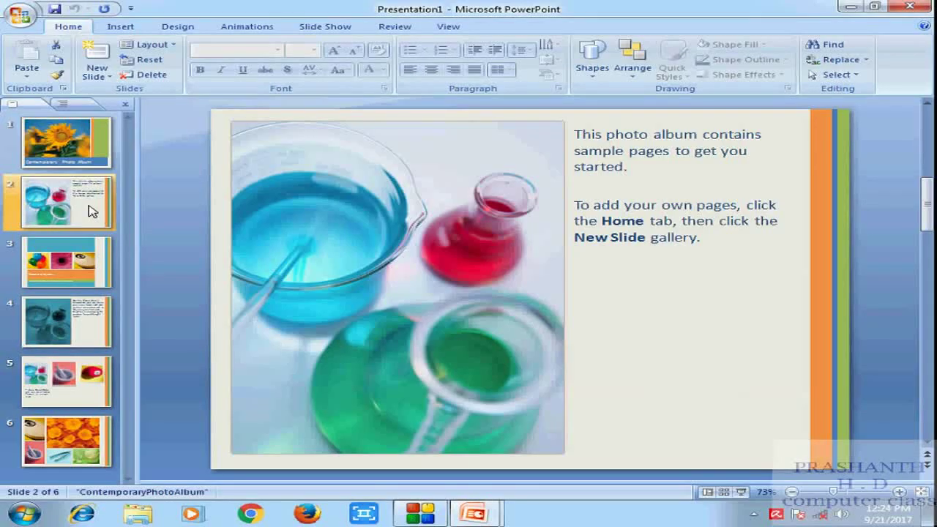
click(77, 262)
click(82, 311)
click(81, 364)
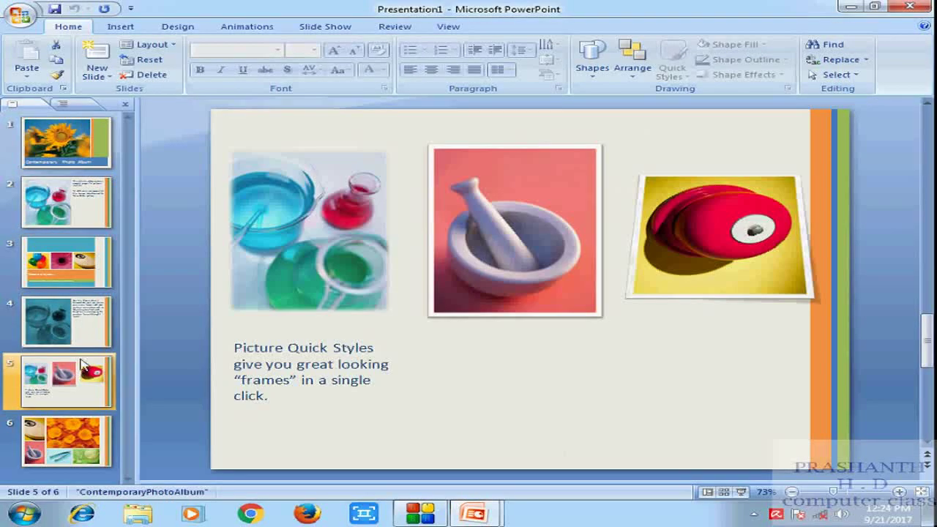
click(70, 432)
click(65, 146)
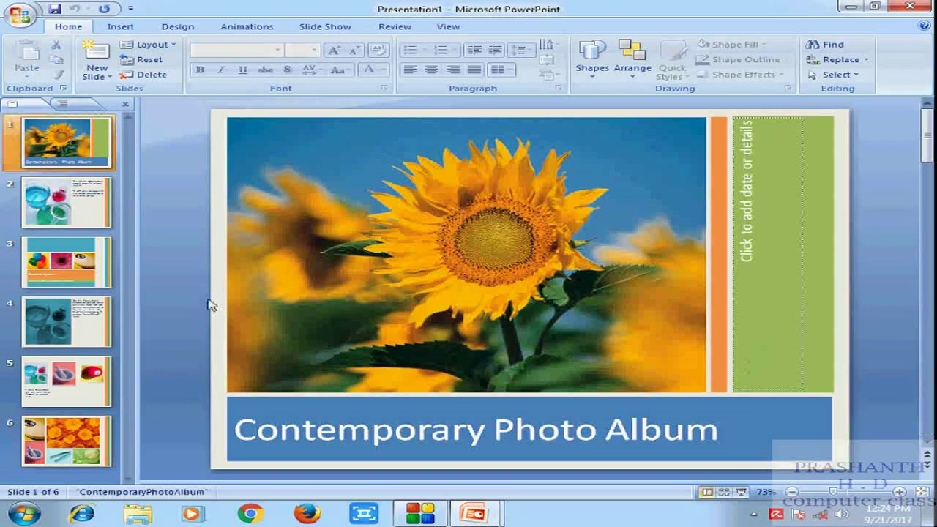
click(464, 440)
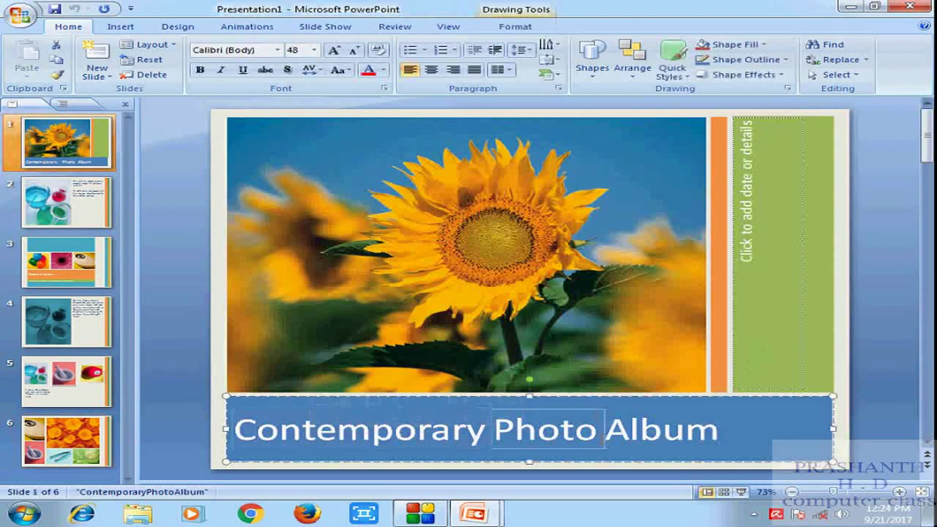
drag(236, 430, 635, 435)
click(752, 205)
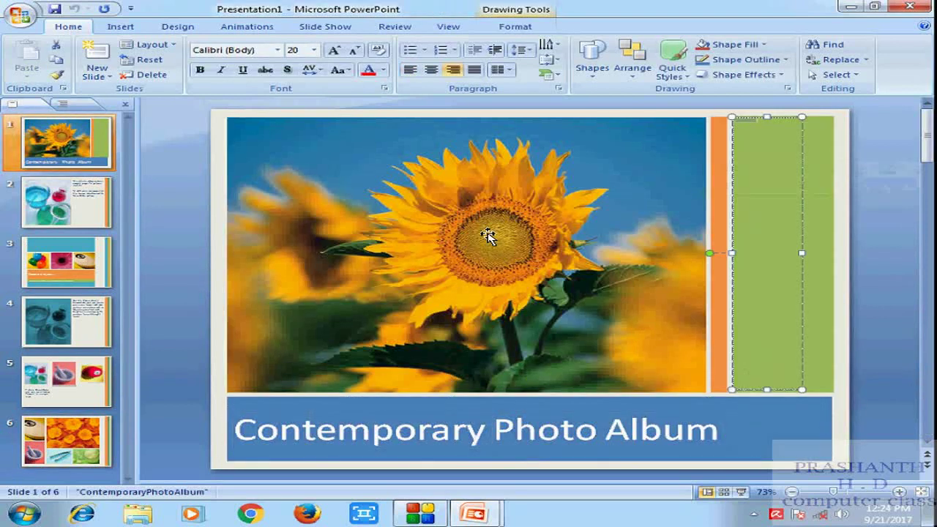
Select paragraph text on album slides 2 and 4, then the date and title on slide 1.
click(46, 182)
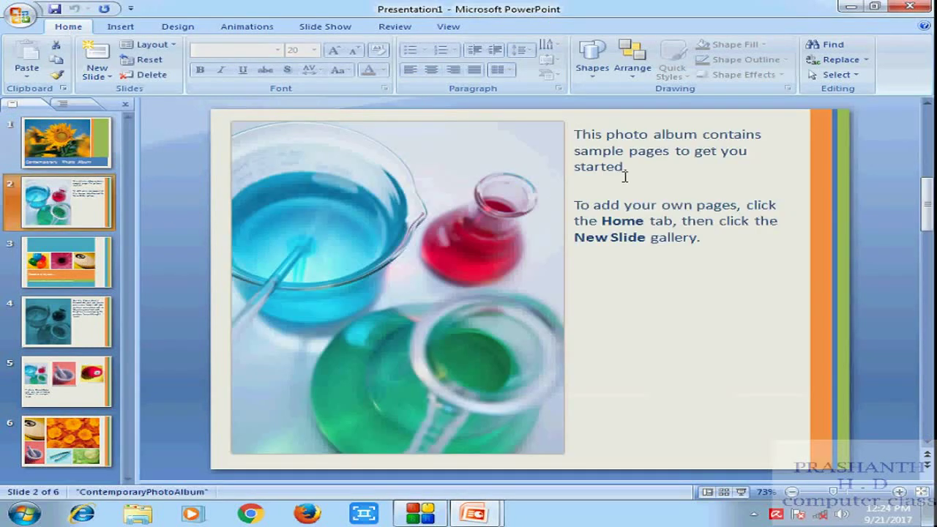
triple_click(621, 151)
triple_click(619, 222)
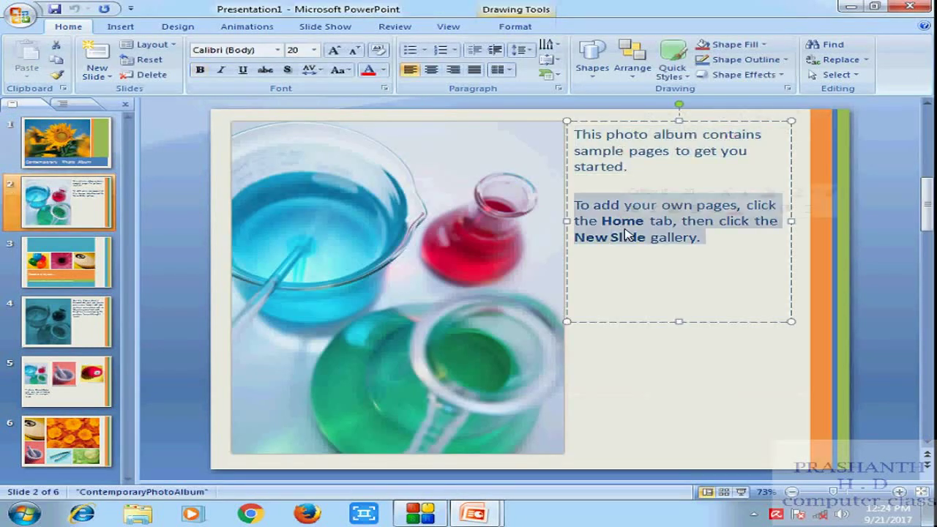
click(14, 323)
triple_click(627, 182)
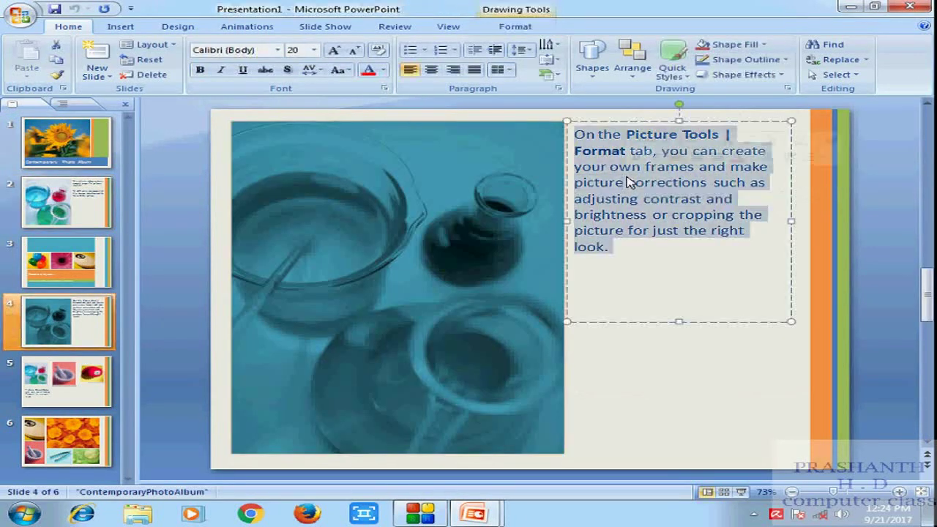
click(59, 391)
click(71, 144)
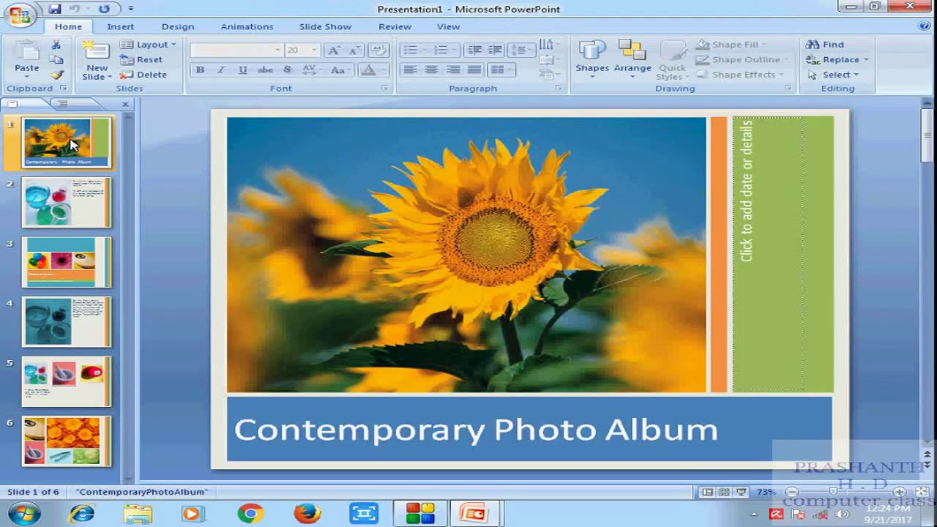
click(752, 238)
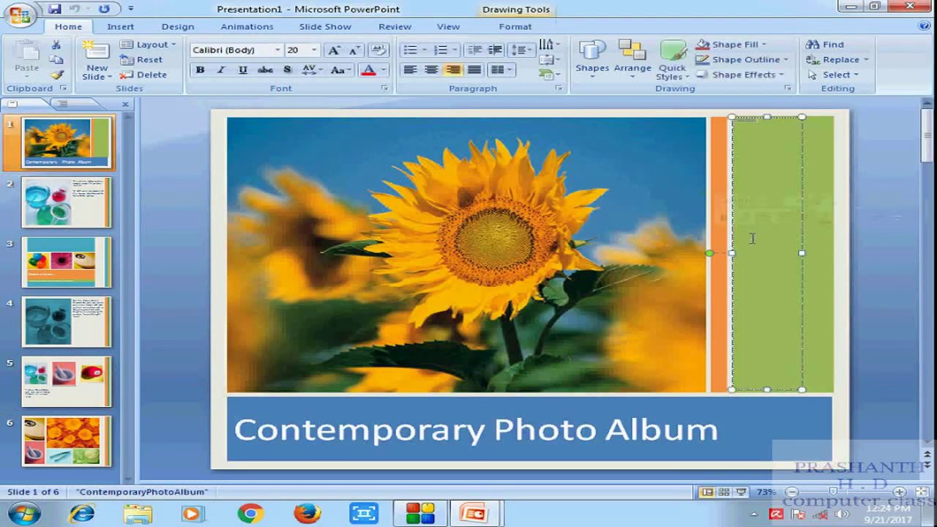
triple_click(563, 432)
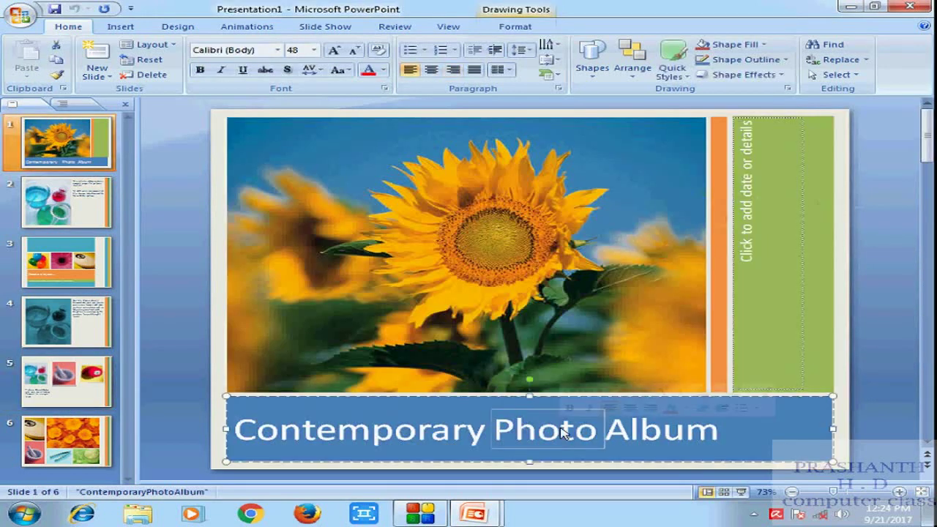
Step through the album slides with thumbnails and the Down arrow, ending on slide 6.
click(66, 202)
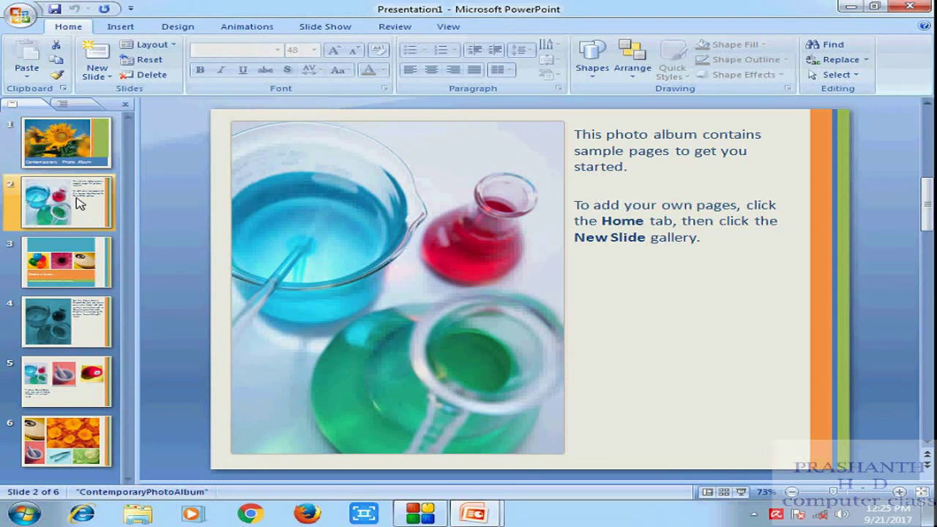
click(66, 439)
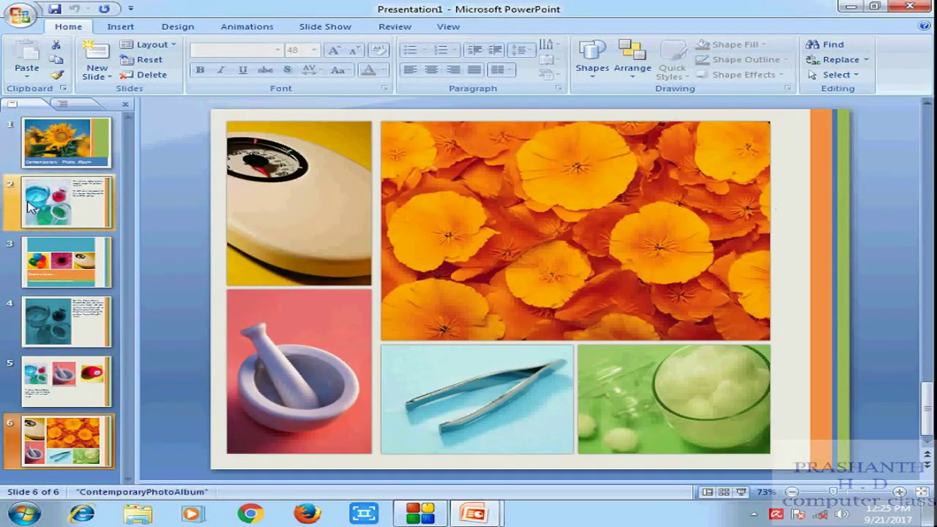
click(45, 156)
click(51, 217)
key(Down)
key(Down)
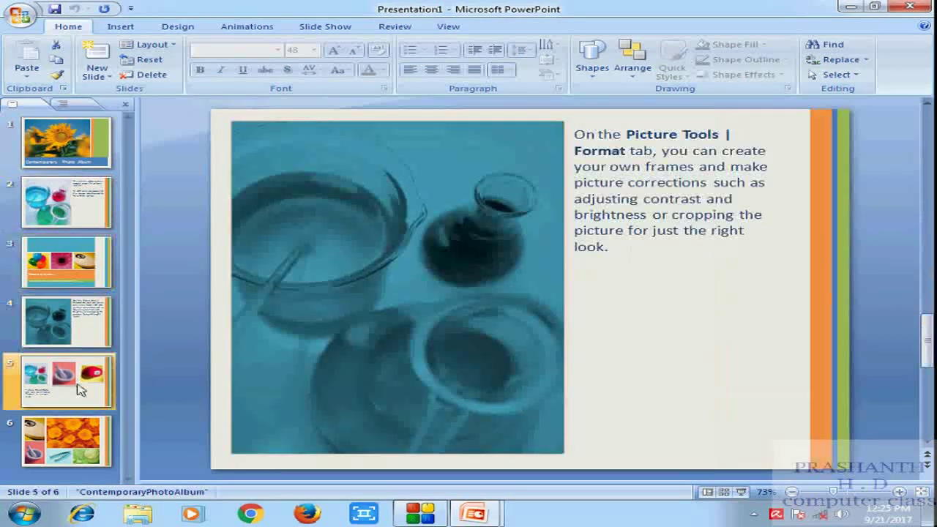
key(Down)
key(Down)
click(52, 146)
key(Down)
key(Down)
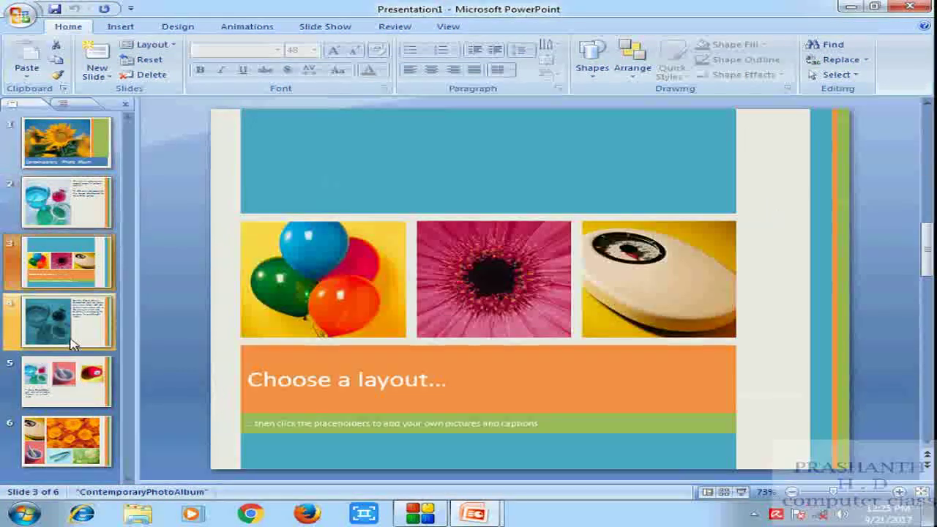
key(Down)
key(Down)
click(71, 455)
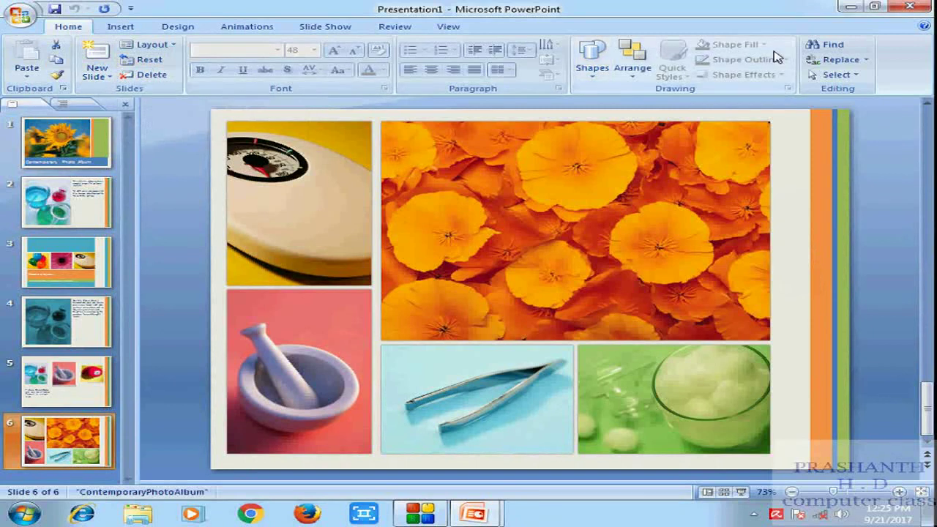
click(428, 516)
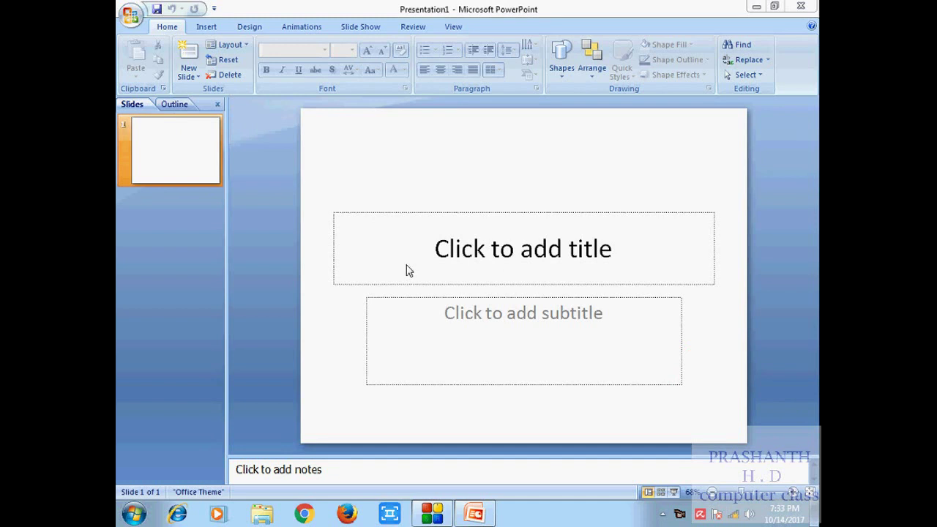
Type 'about me' into the blank slide's title placeholder.
click(504, 249)
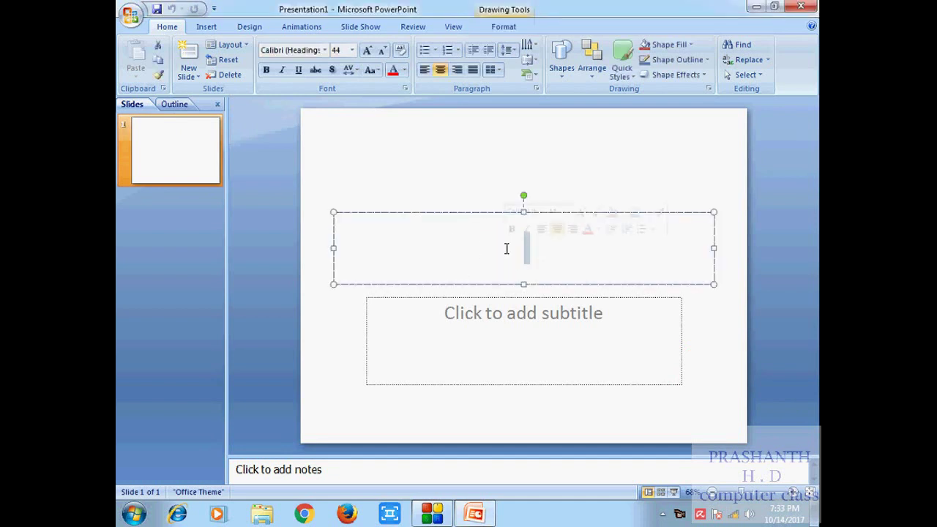
click(508, 248)
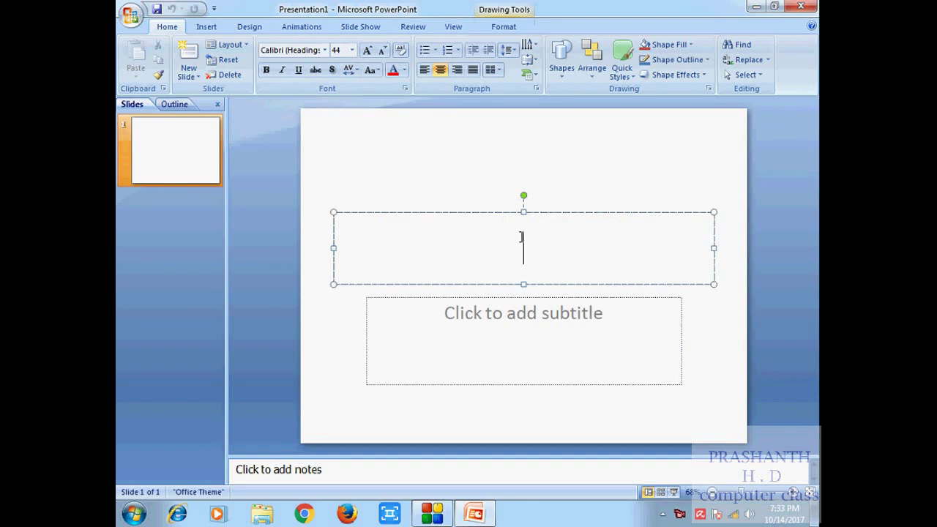
text(about m)
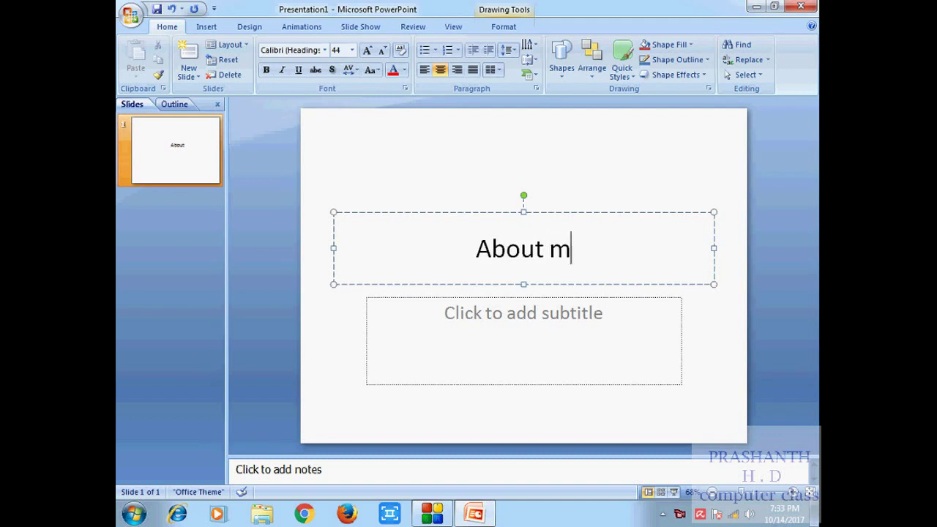
text(e)
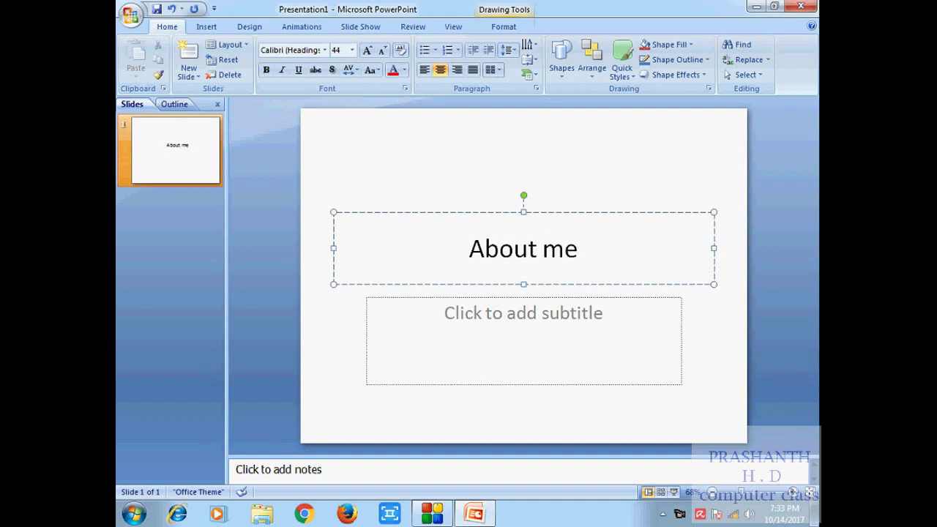
Enter Text, Text1 and Text2 on separate lines in the subtitle placeholder.
click(519, 318)
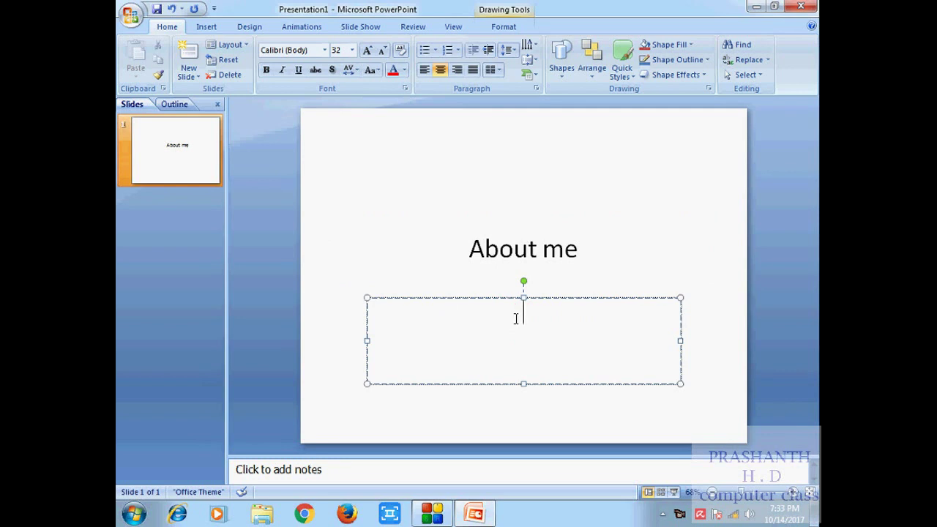
text(test)
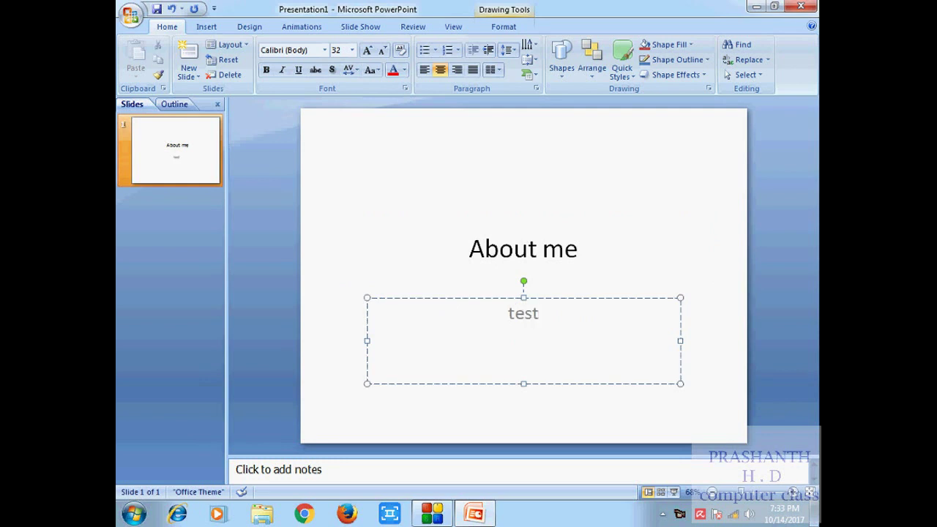
key(BackSpace)
key(BackSpace)
text(xt)
key(Return)
text(t Te)
text(xt1)
key(Return)
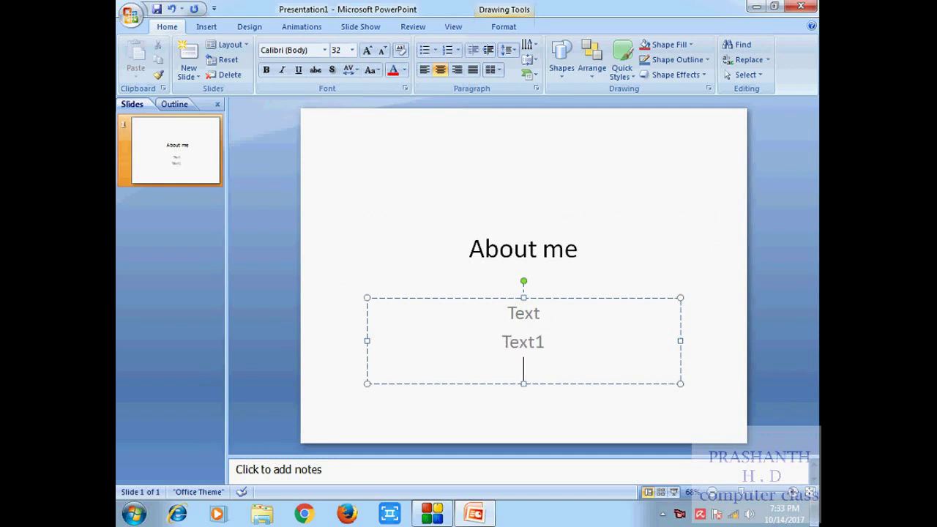
text(text2)
key(Return)
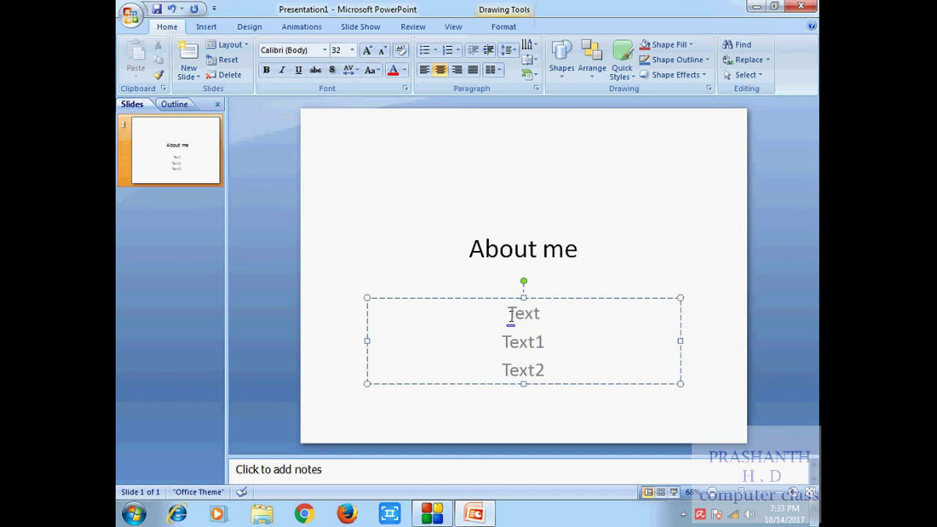
click(375, 245)
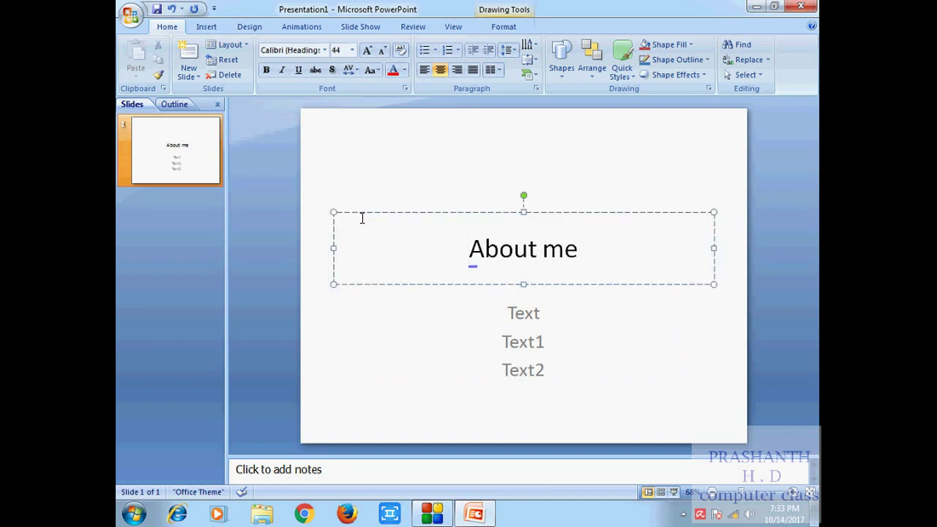
Move the About me title to the slide top and stretch the text box up toward it.
double_click(516, 342)
click(498, 249)
drag(473, 214, 477, 118)
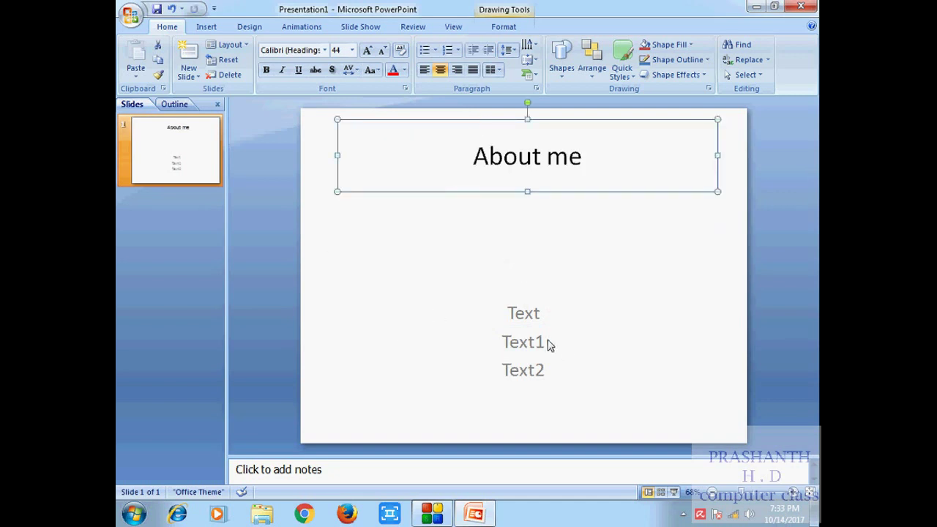
click(525, 342)
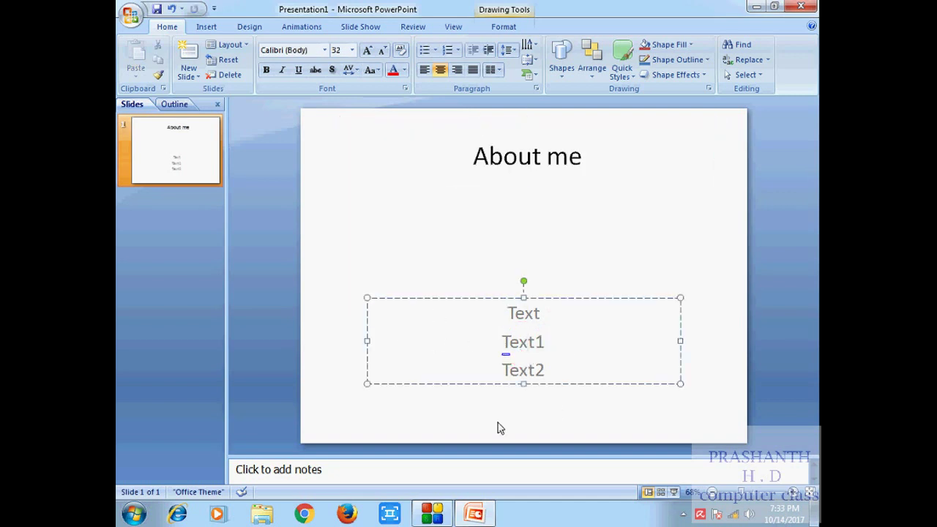
key(Up)
drag(522, 296, 522, 186)
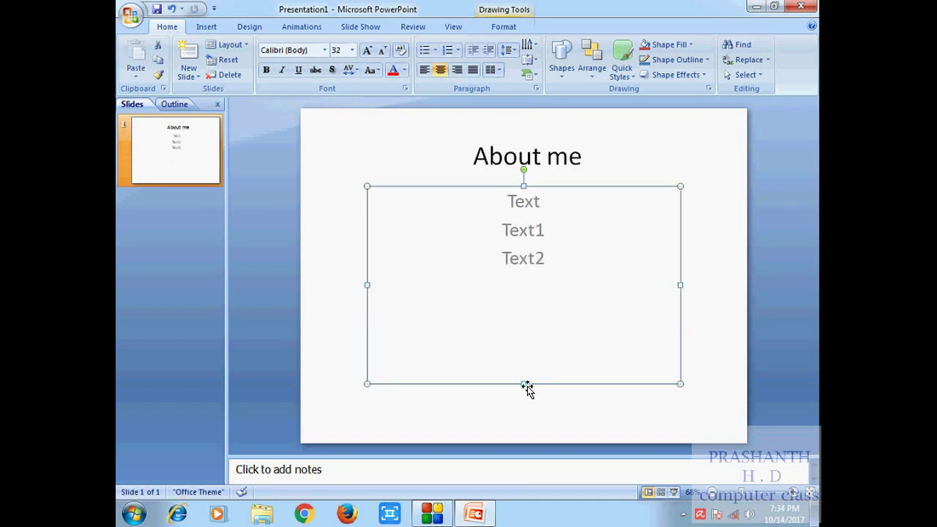
click(527, 408)
Left-align the Text, Text1 and Text2 lines, then drag Text below Text2.
click(519, 230)
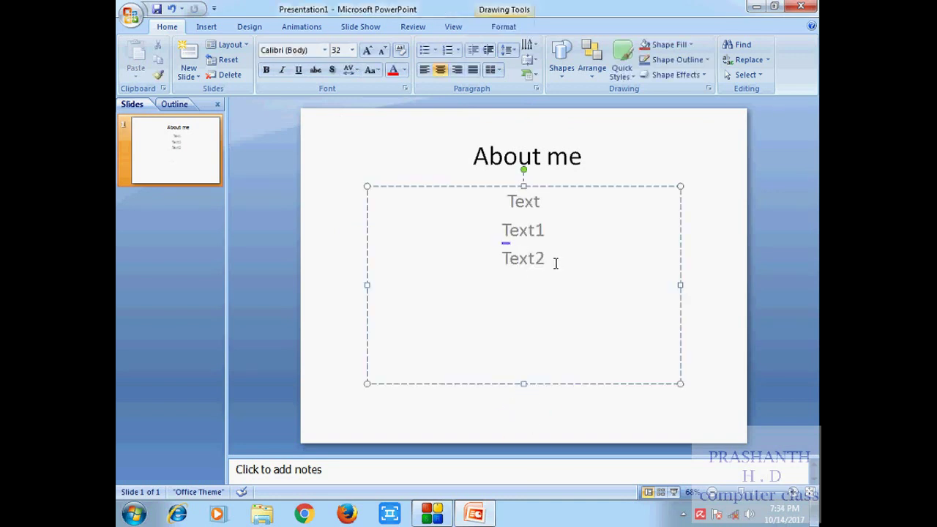
double_click(487, 203)
click(526, 265)
click(561, 287)
click(494, 204)
click(424, 71)
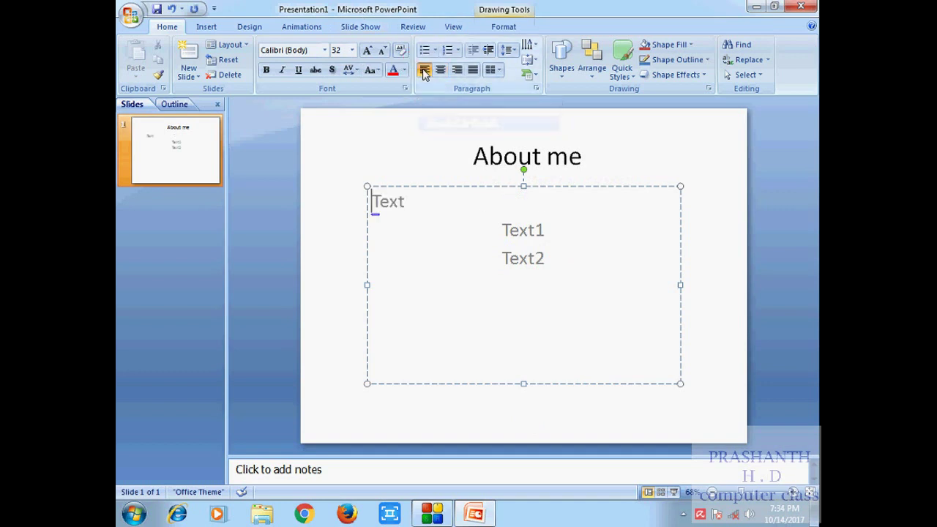
click(503, 231)
click(425, 71)
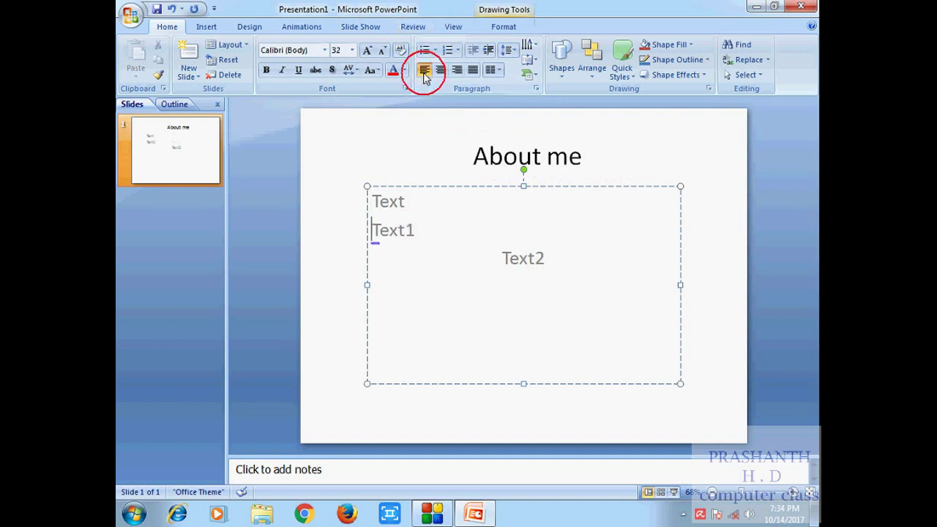
click(503, 258)
click(424, 71)
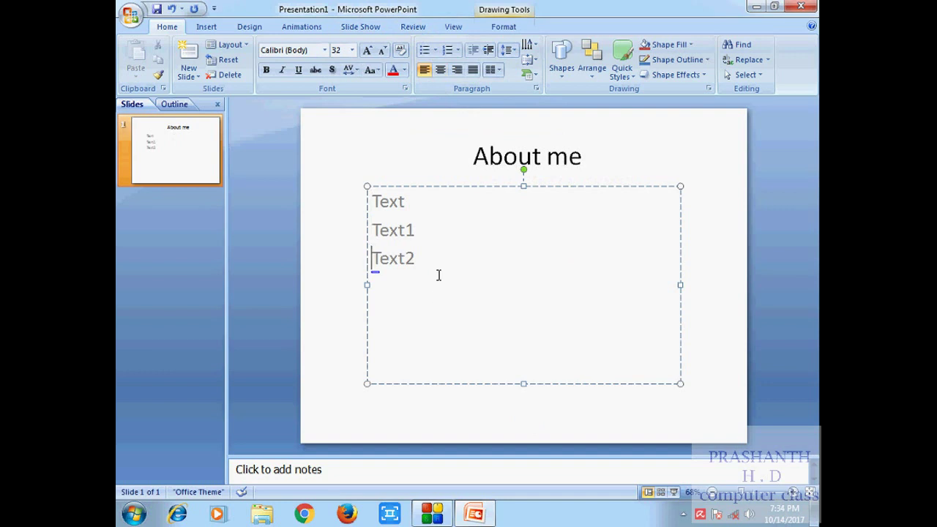
drag(395, 244, 372, 205)
click(446, 268)
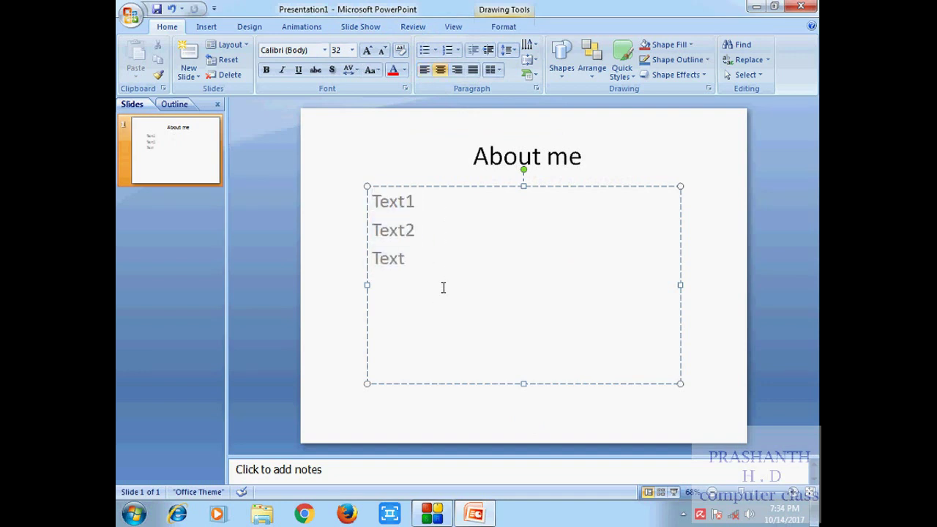
Select the About me title and try Bold, Italic, Underline and Strikethrough, removing each again.
click(412, 152)
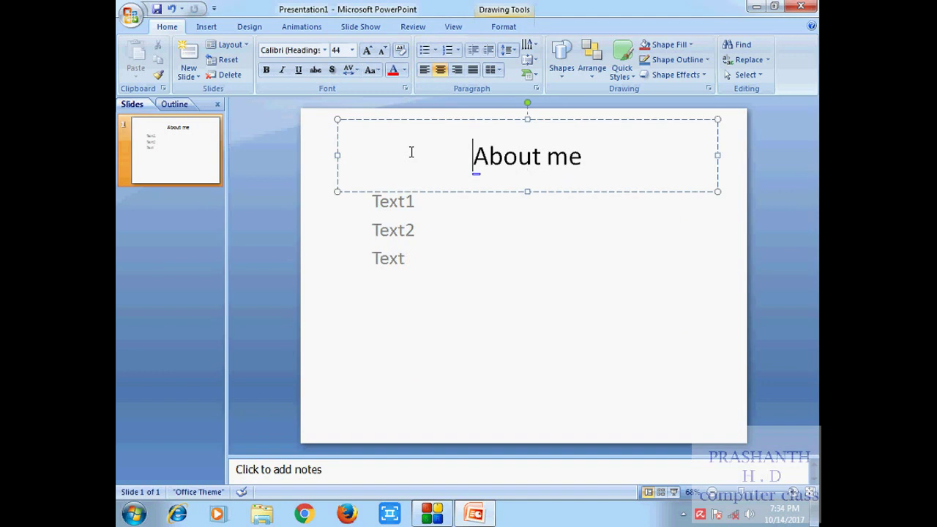
click(583, 156)
triple_click(535, 157)
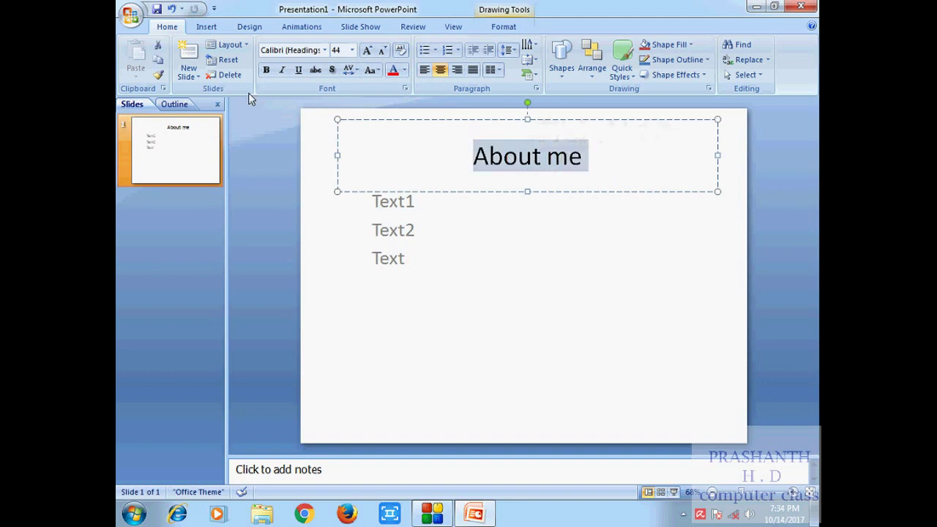
click(267, 71)
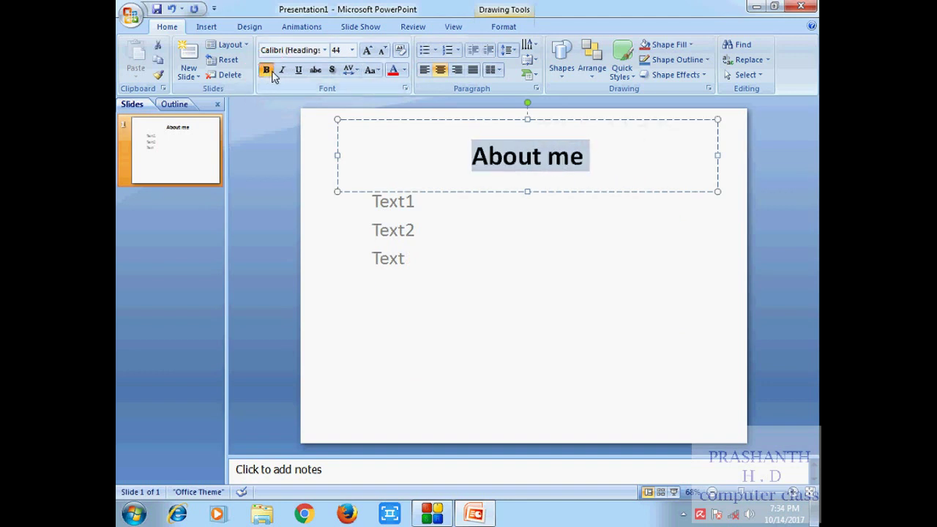
click(281, 71)
click(282, 70)
click(298, 70)
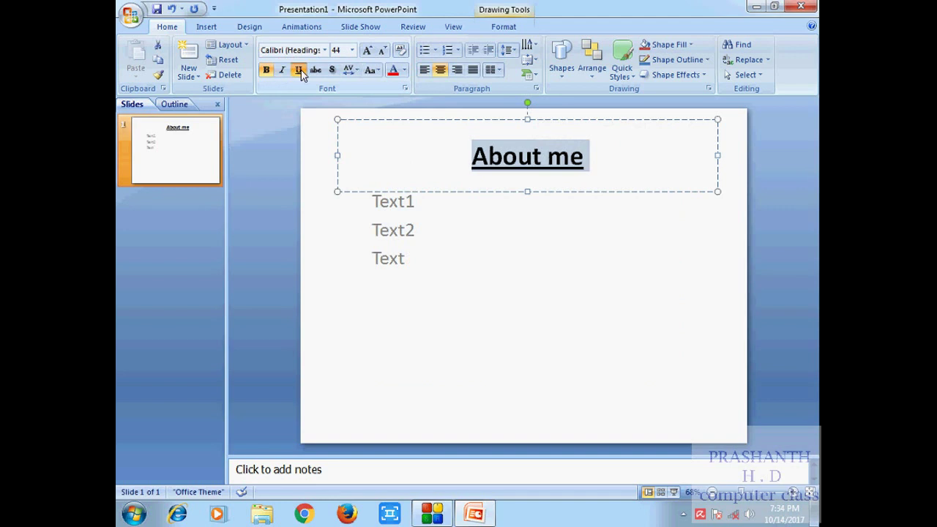
click(299, 71)
click(267, 71)
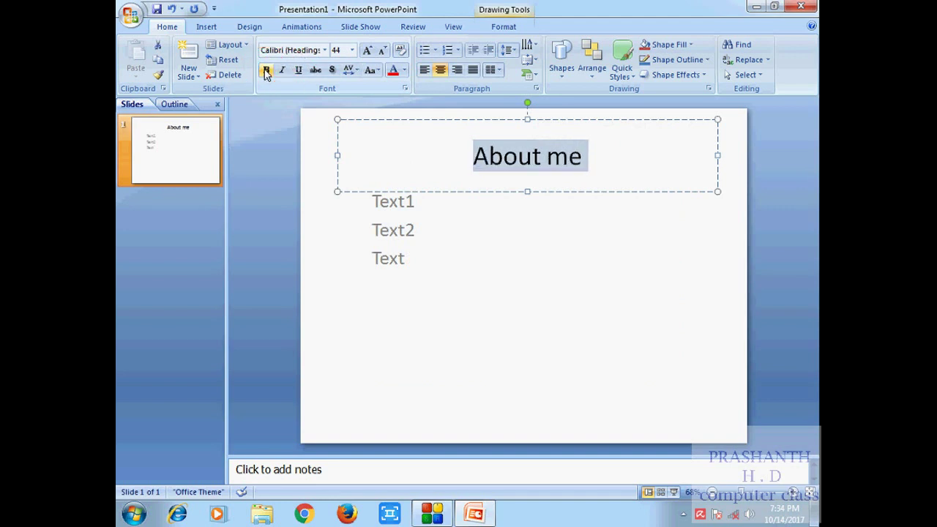
click(314, 70)
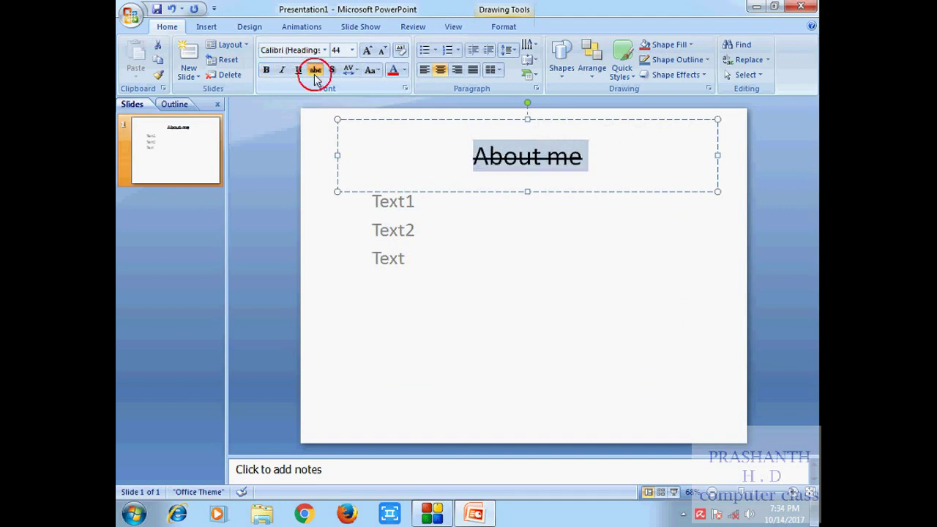
click(315, 71)
Add a text shadow to the title and set its character spacing to Very Tight.
click(331, 70)
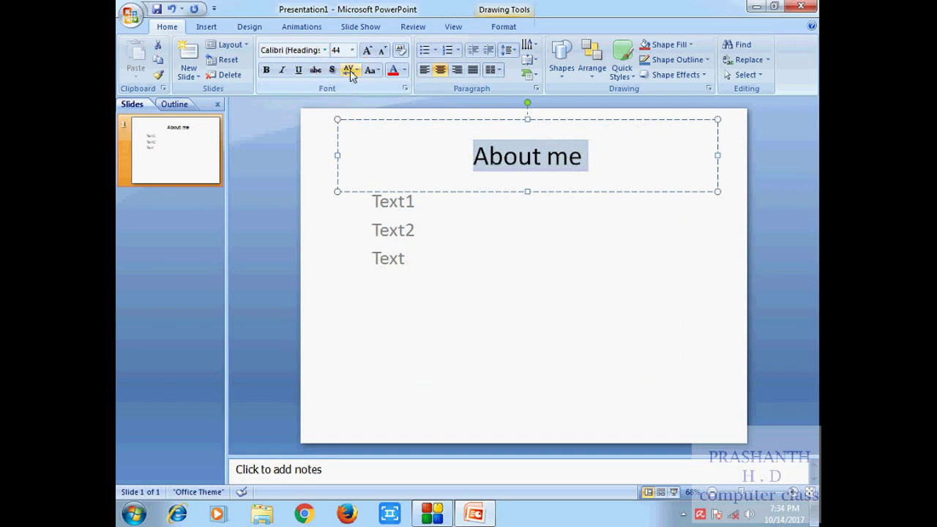
click(350, 70)
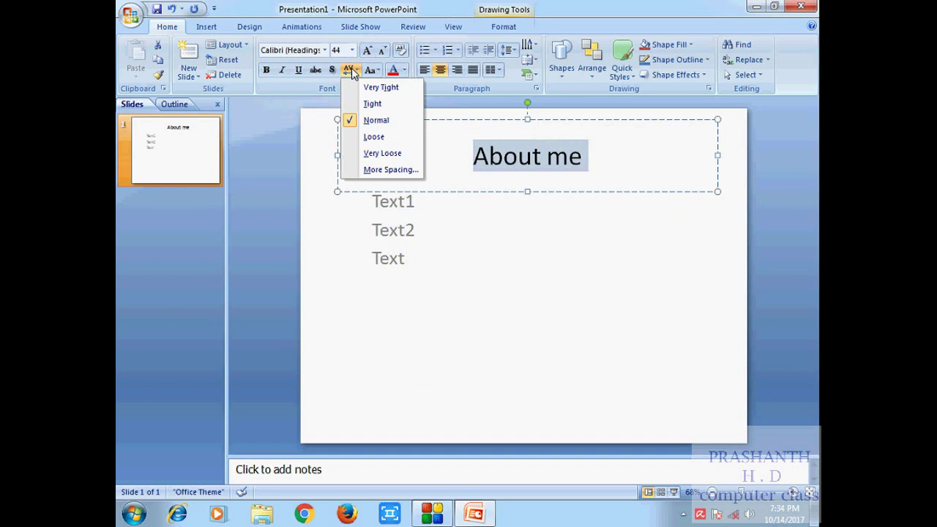
click(377, 87)
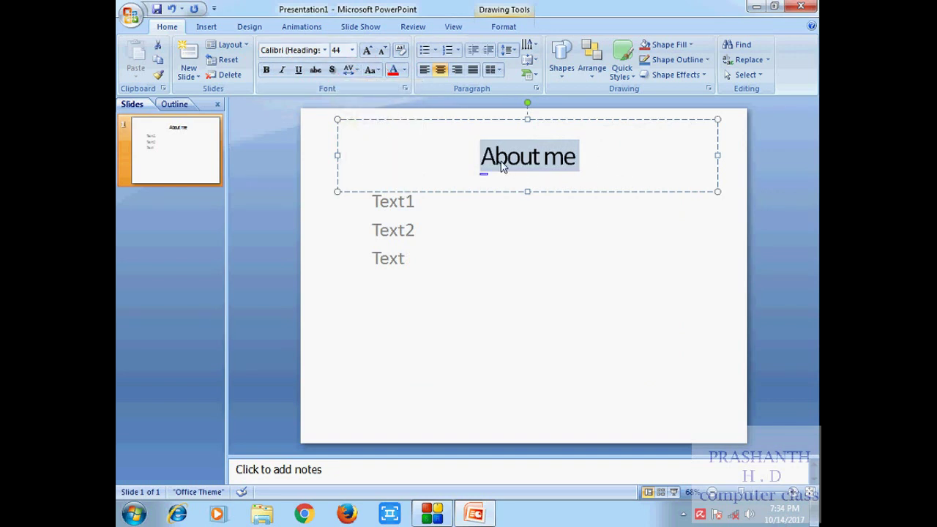
Change the title to lowercase and try Tight, Normal, Loose and Very Loose spacing.
click(372, 70)
click(398, 108)
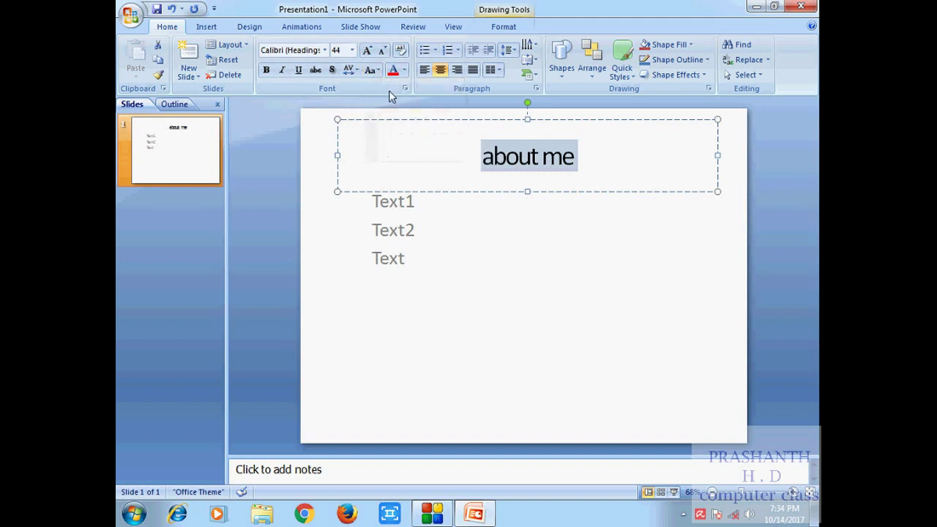
click(349, 69)
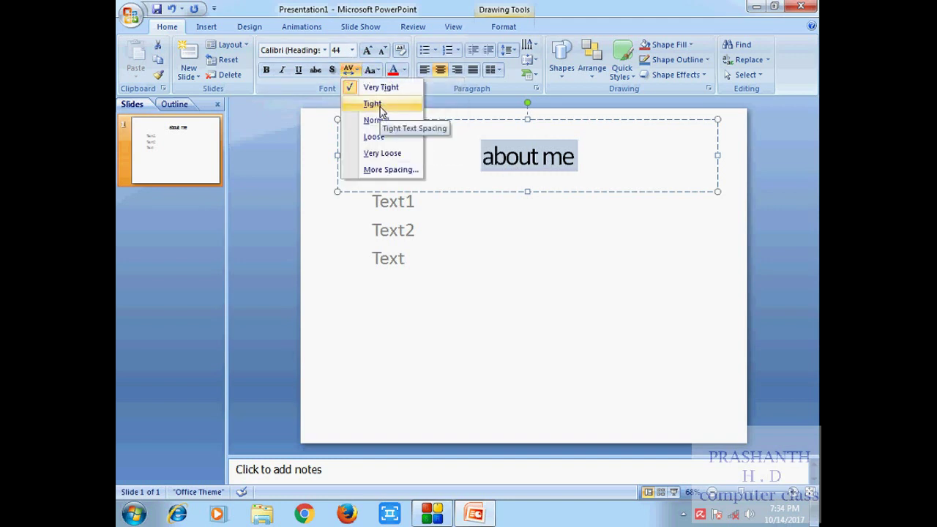
click(377, 110)
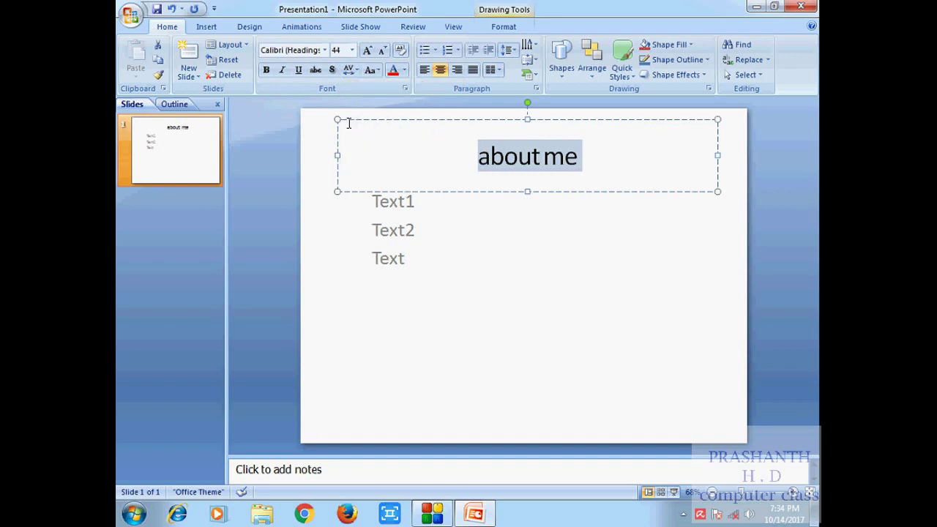
click(357, 70)
click(385, 123)
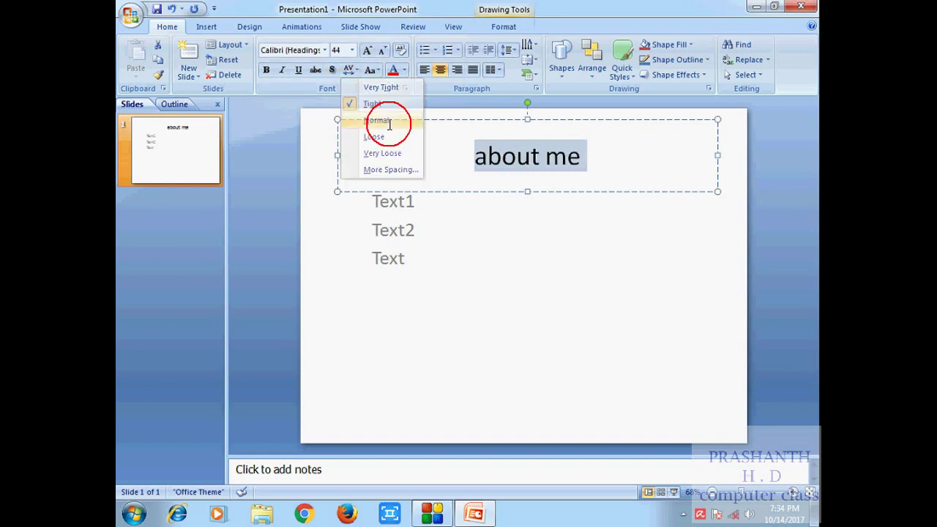
click(352, 70)
click(381, 136)
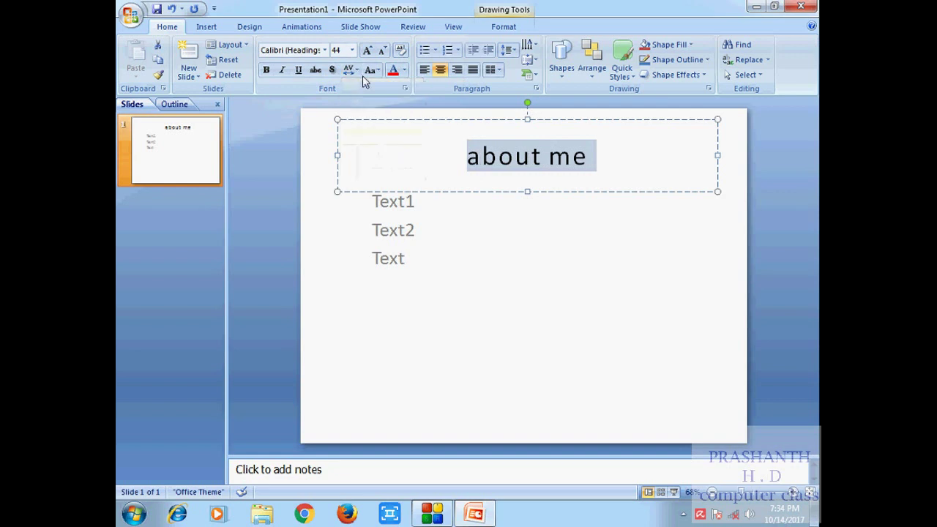
click(356, 72)
click(385, 152)
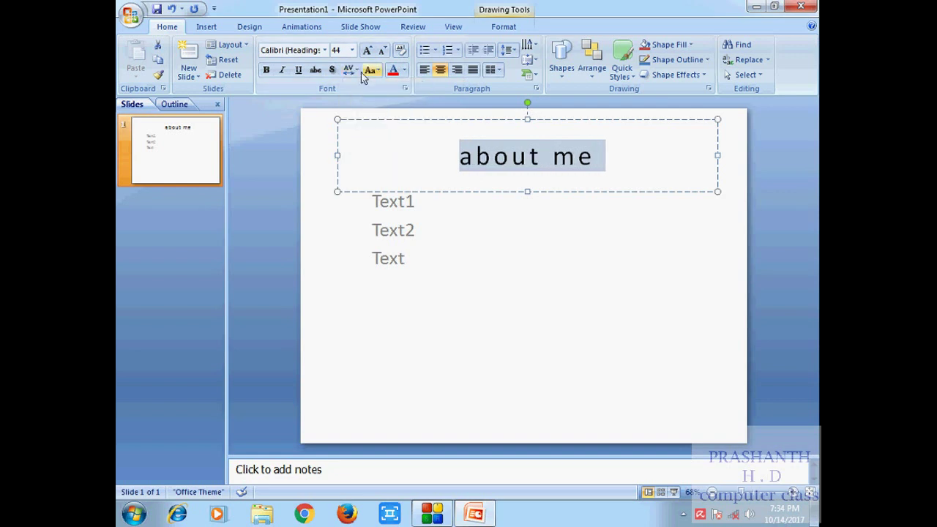
Set the title's character spacing to Expanded by 6 pt, then reselect the whole title.
click(354, 71)
click(384, 169)
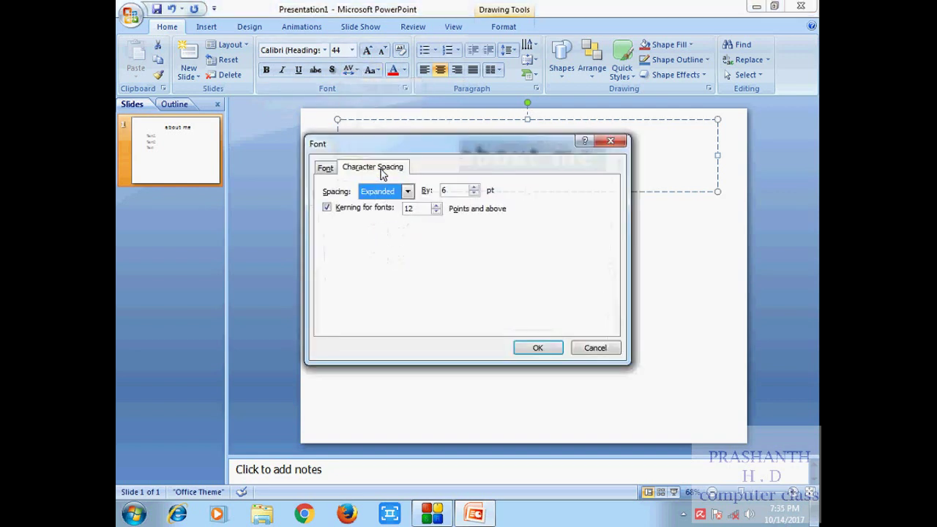
click(540, 348)
click(502, 159)
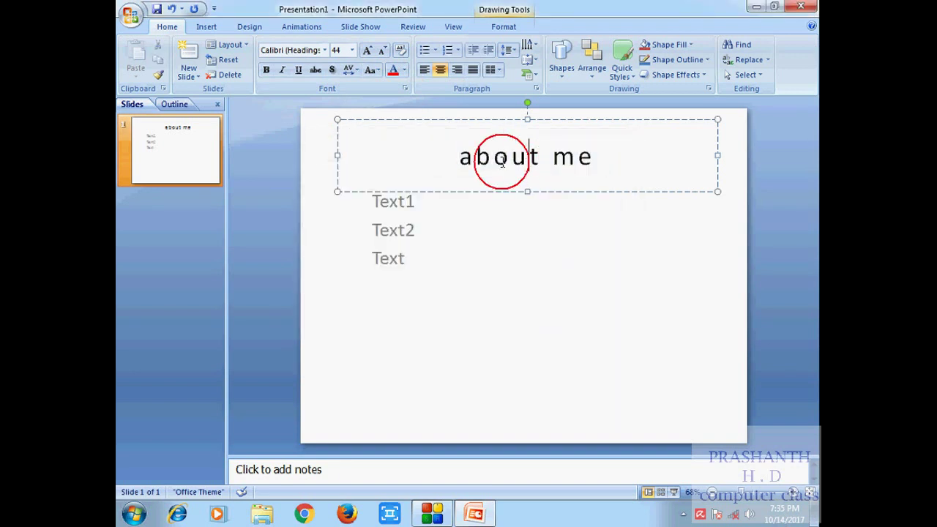
double_click(493, 164)
triple_click(495, 164)
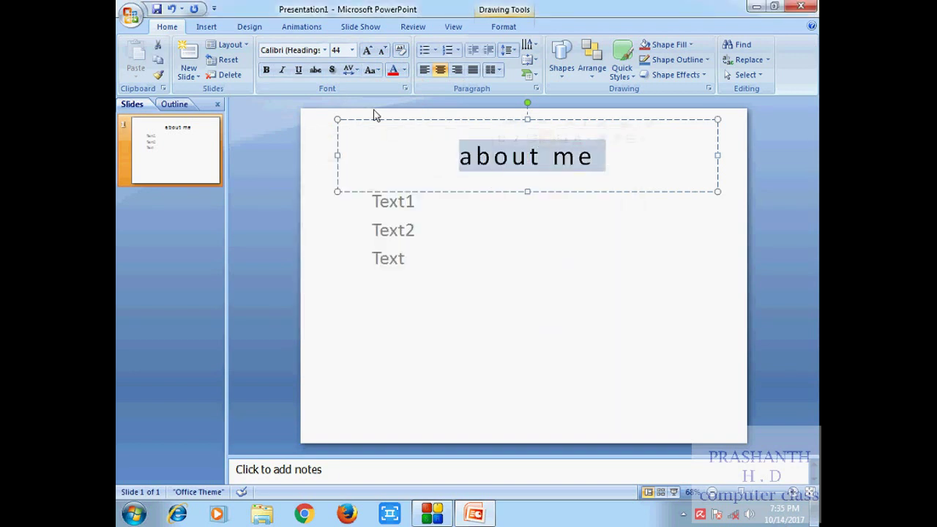
click(371, 70)
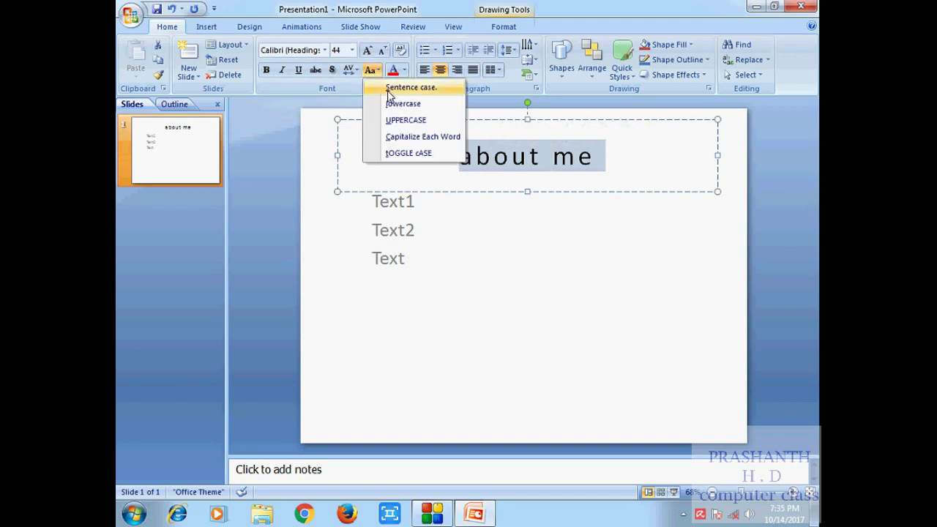
click(391, 90)
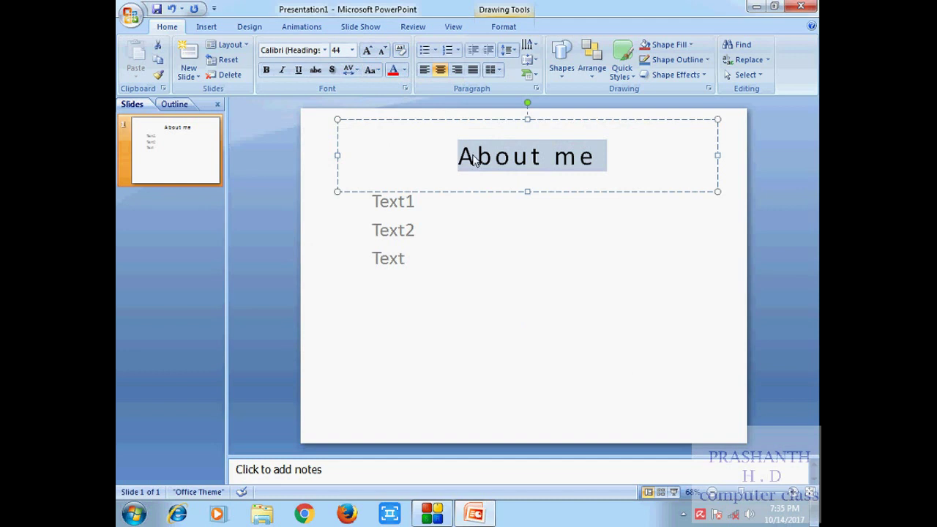
click(375, 70)
click(399, 100)
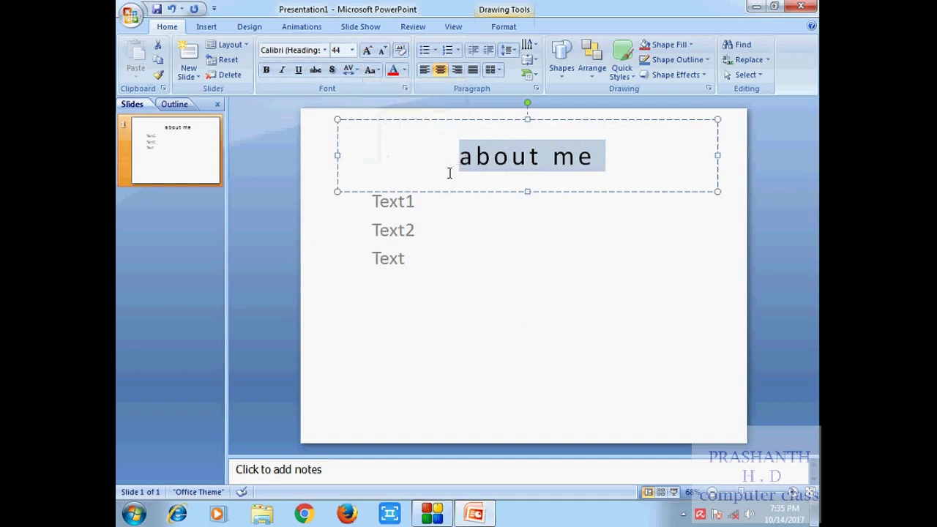
click(370, 70)
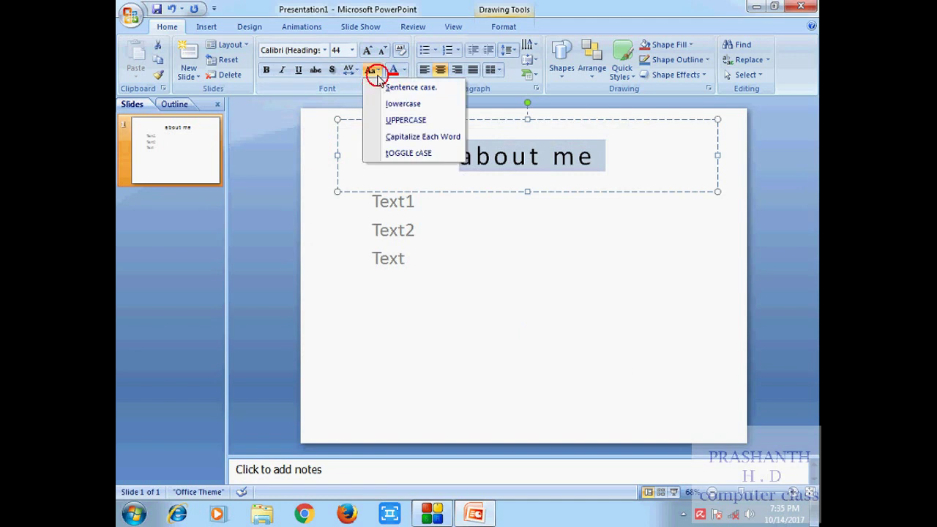
click(395, 118)
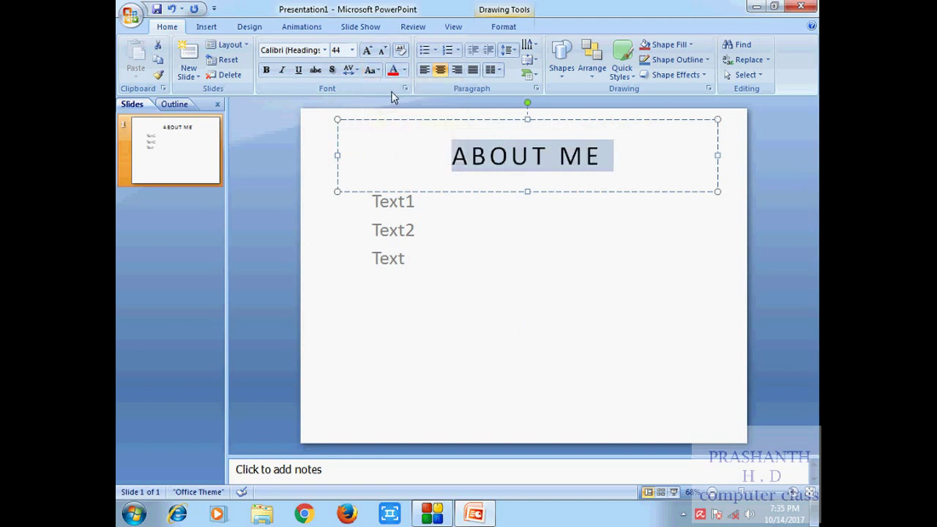
click(370, 70)
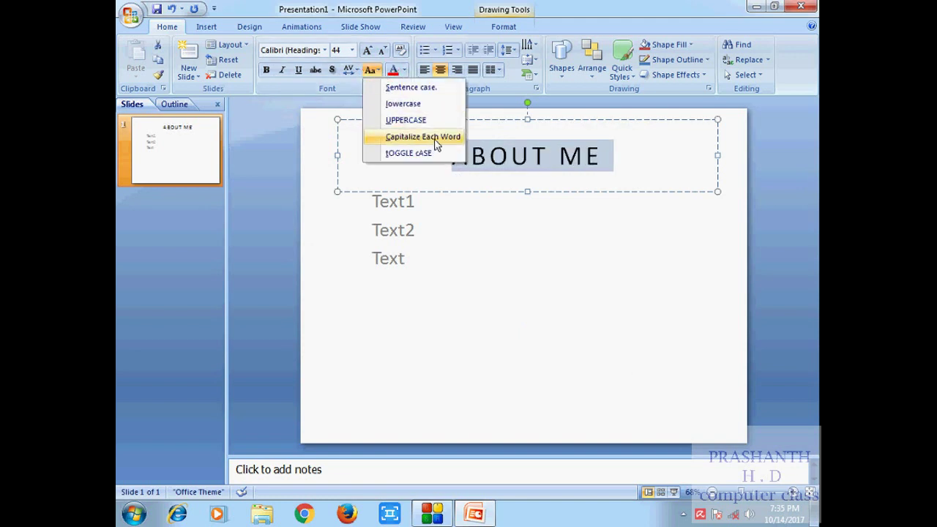
click(436, 142)
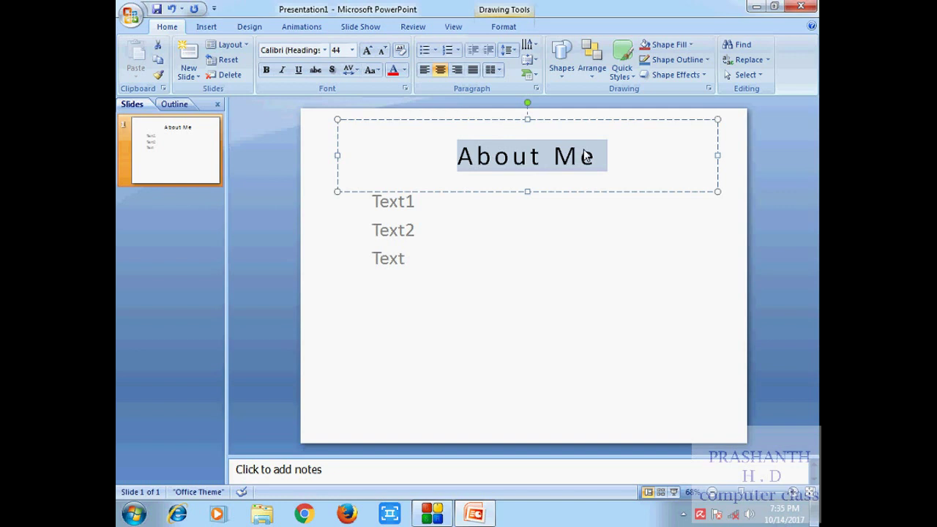
click(350, 70)
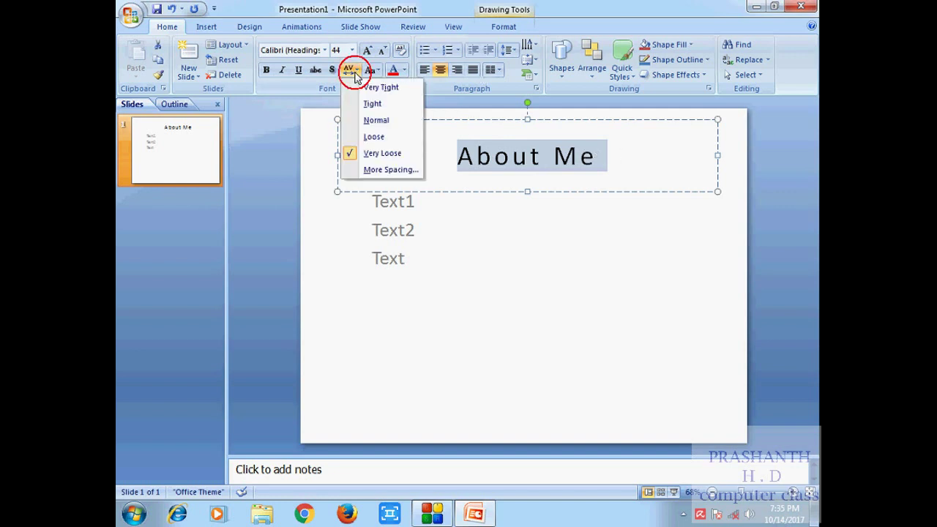
click(378, 181)
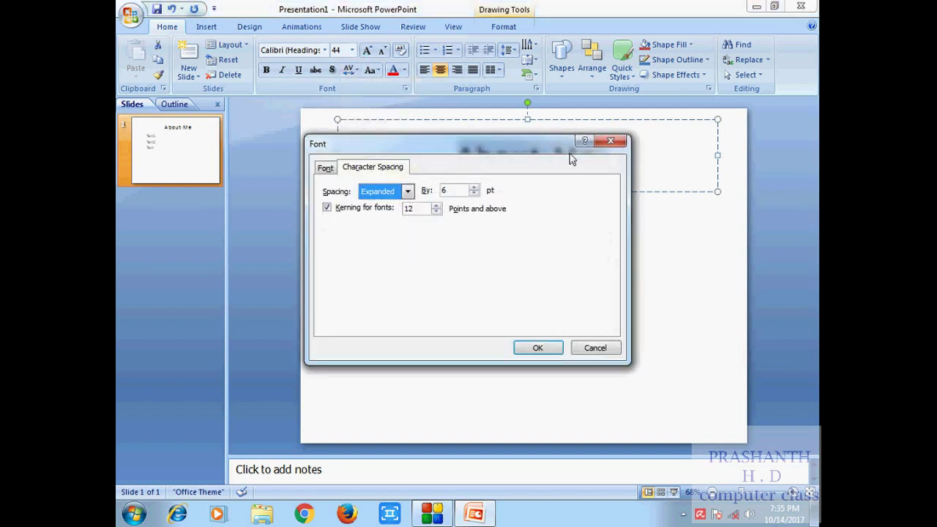
click(609, 142)
click(370, 69)
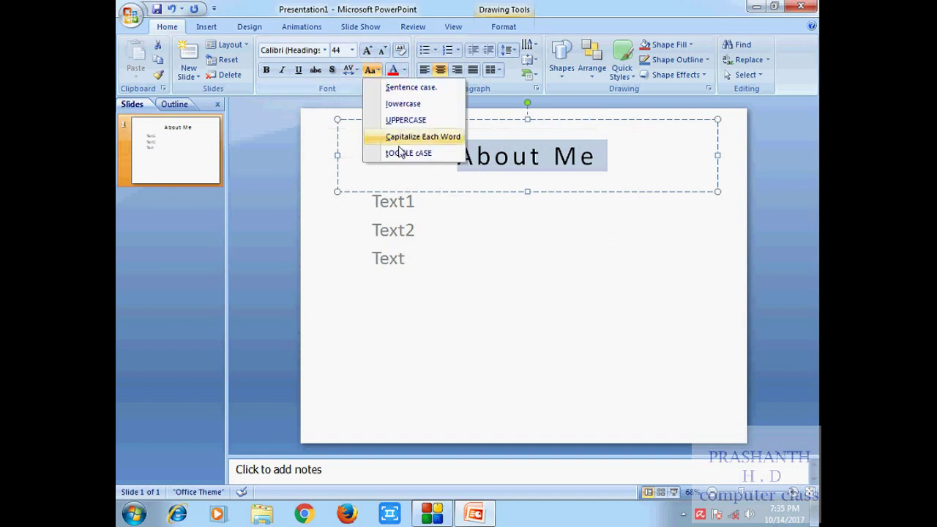
click(432, 153)
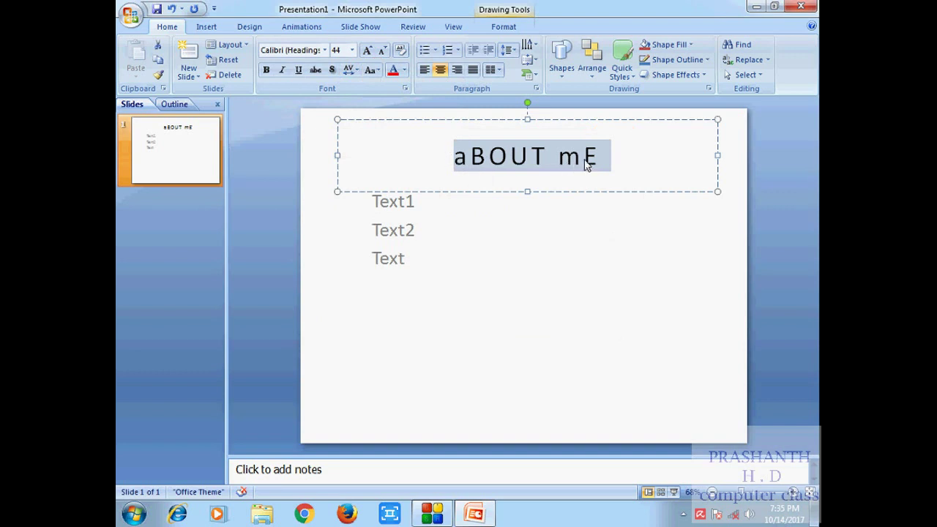
click(372, 70)
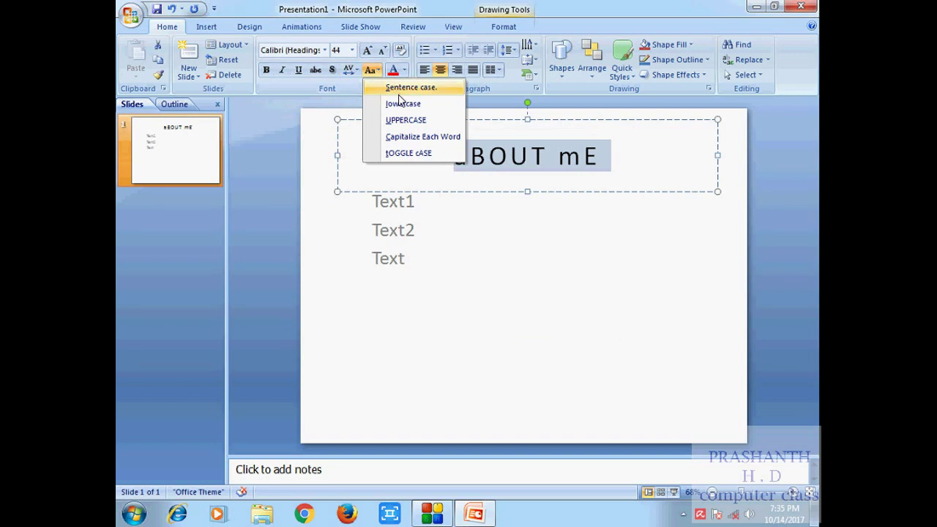
click(403, 101)
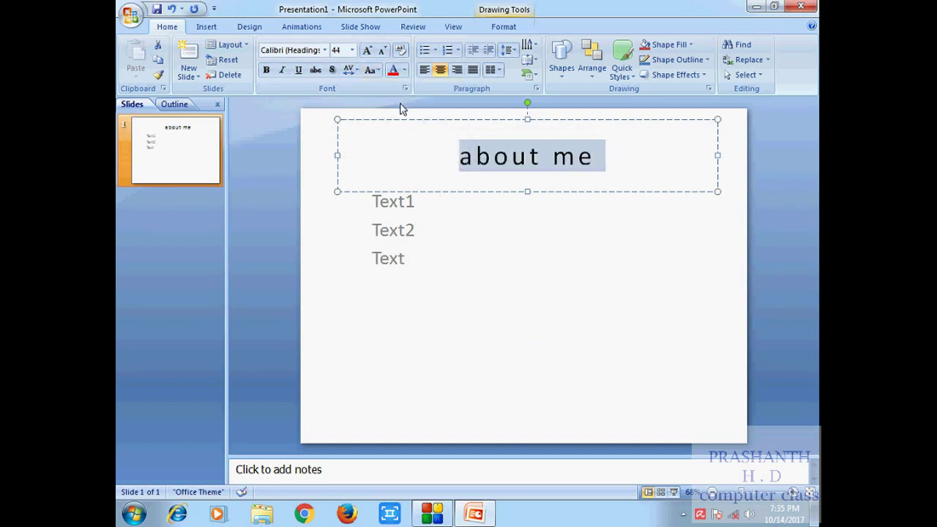
click(405, 70)
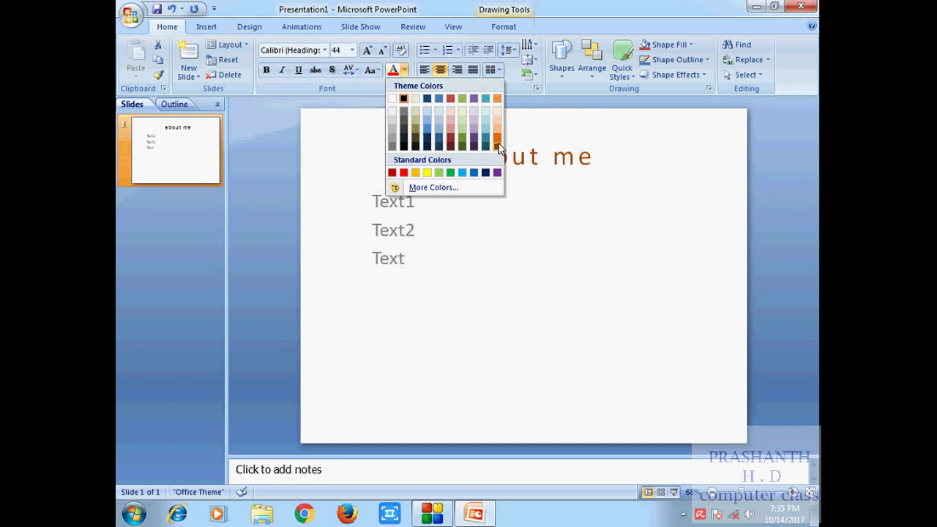
Make the about me title orange, Adobe Gothic Std B, 54 pt.
click(498, 139)
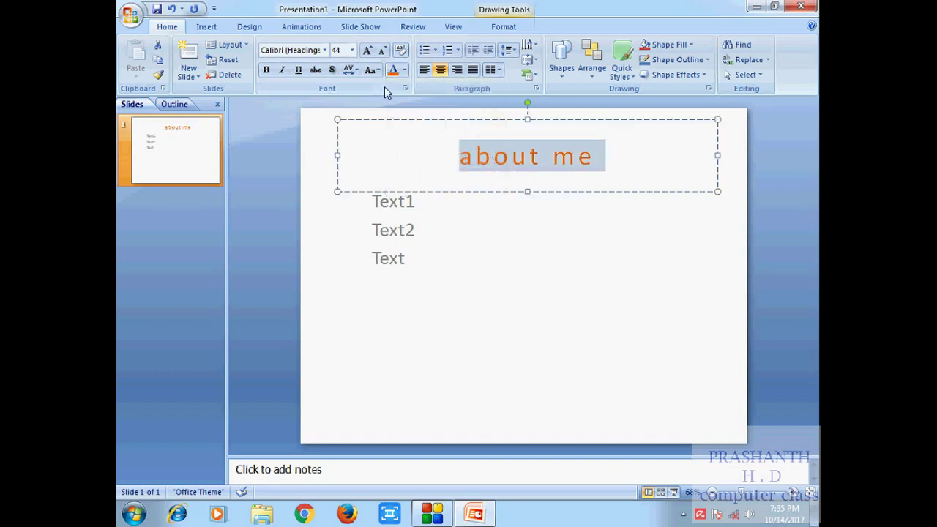
click(327, 53)
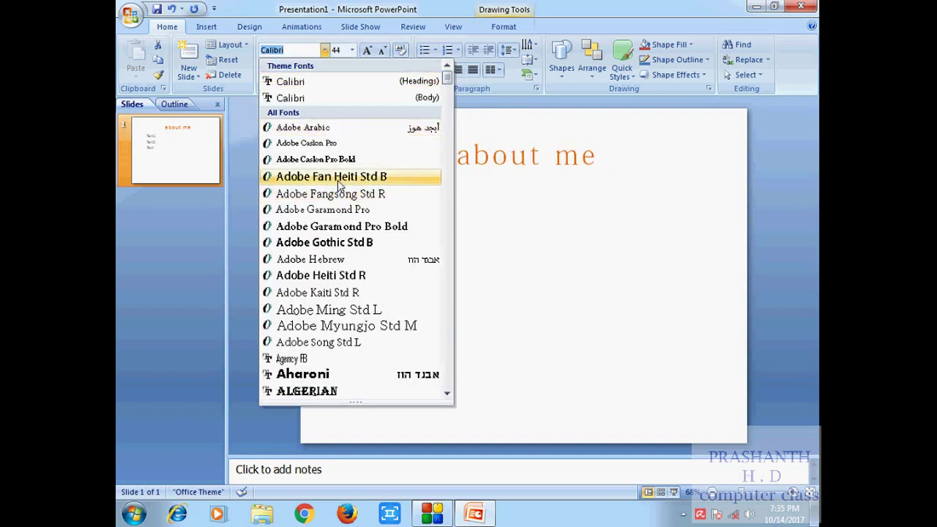
click(349, 247)
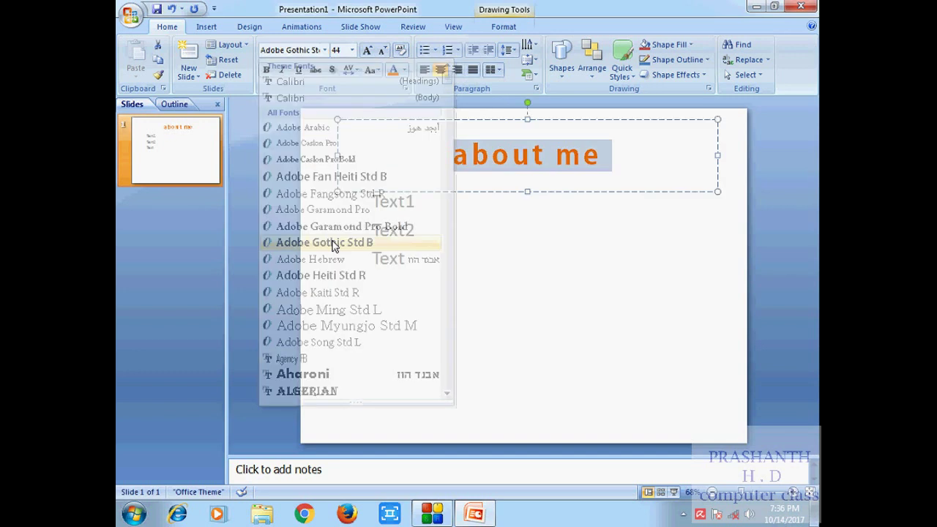
click(353, 50)
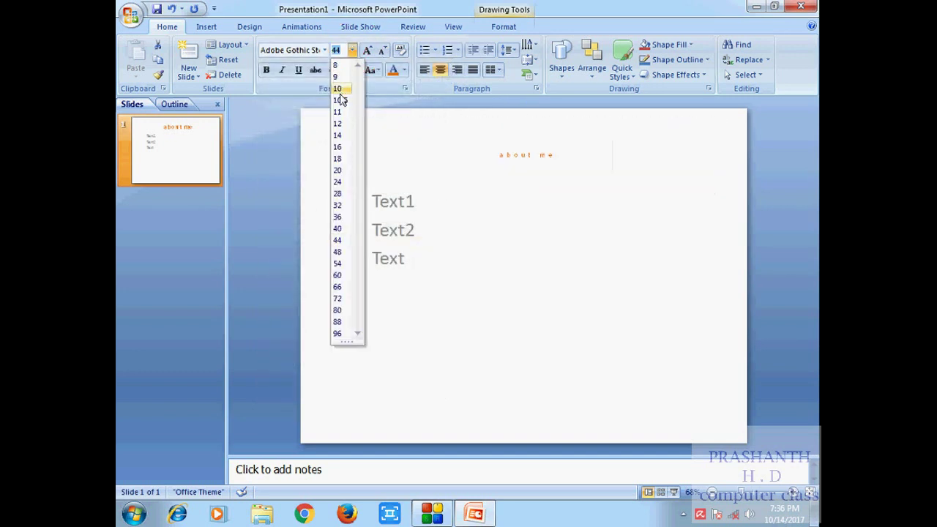
click(338, 265)
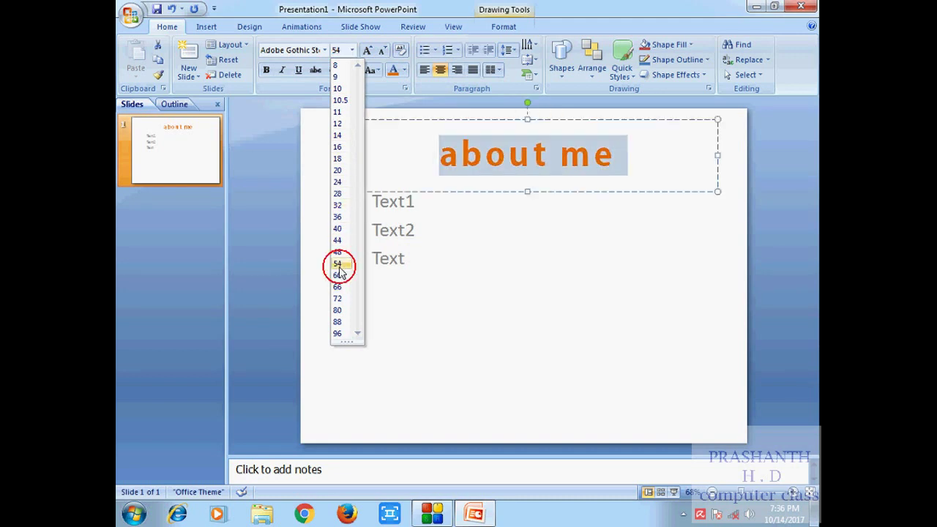
Adjust the title size with Grow and Shrink Font until it ends at 48 pt.
click(367, 51)
click(367, 51)
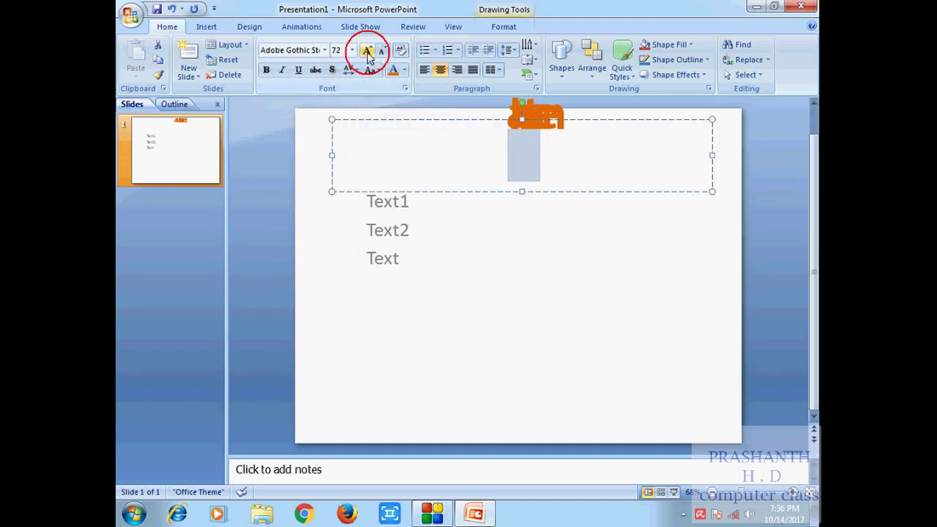
click(383, 53)
click(384, 52)
click(384, 53)
click(384, 53)
click(384, 53)
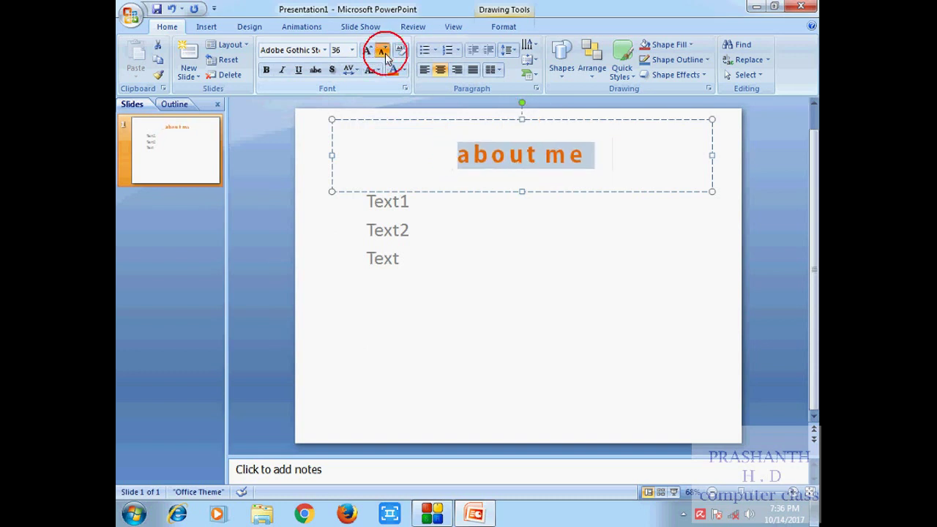
click(384, 53)
click(366, 51)
click(367, 52)
click(367, 51)
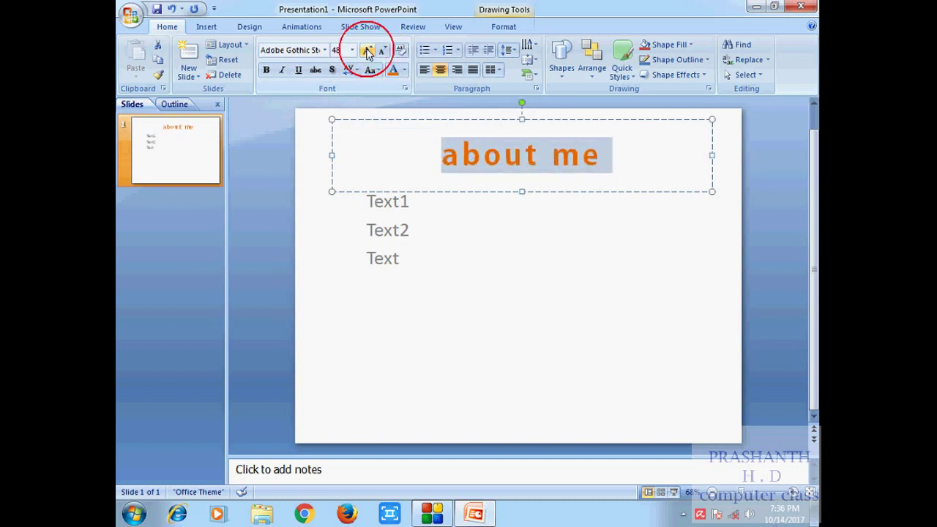
click(383, 230)
click(376, 203)
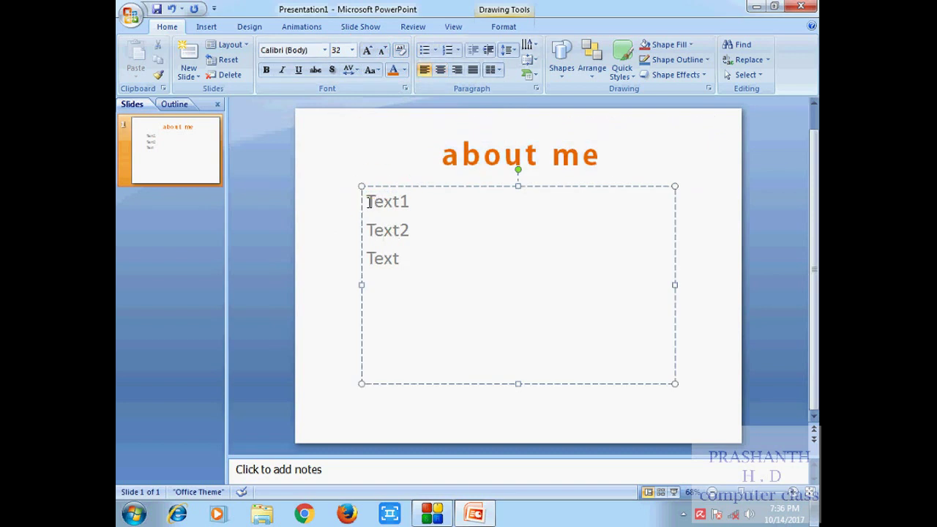
text(tex)
Bullet Text1, then add a bulleted 'Text two' line and an empty line below it.
click(413, 257)
key(Return)
key(ctrl+e)
click(424, 49)
key(Return)
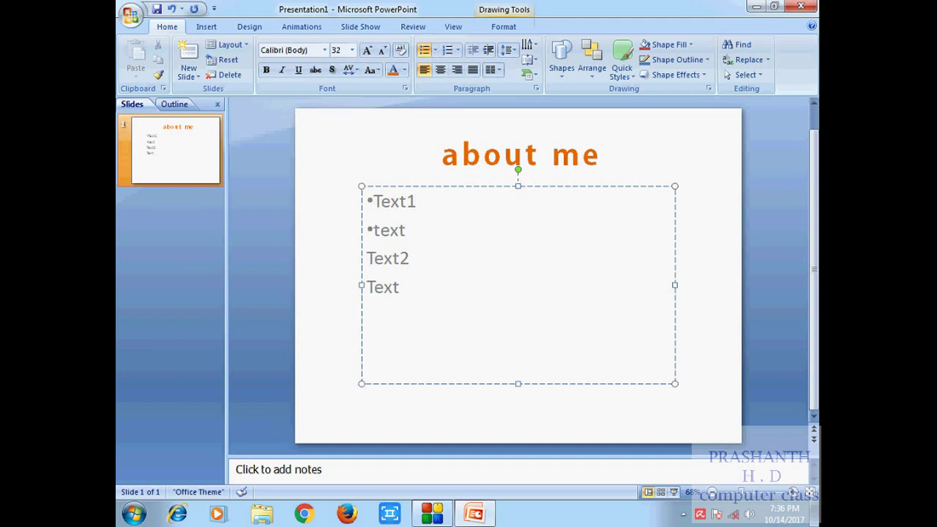
text(two)
key(Return)
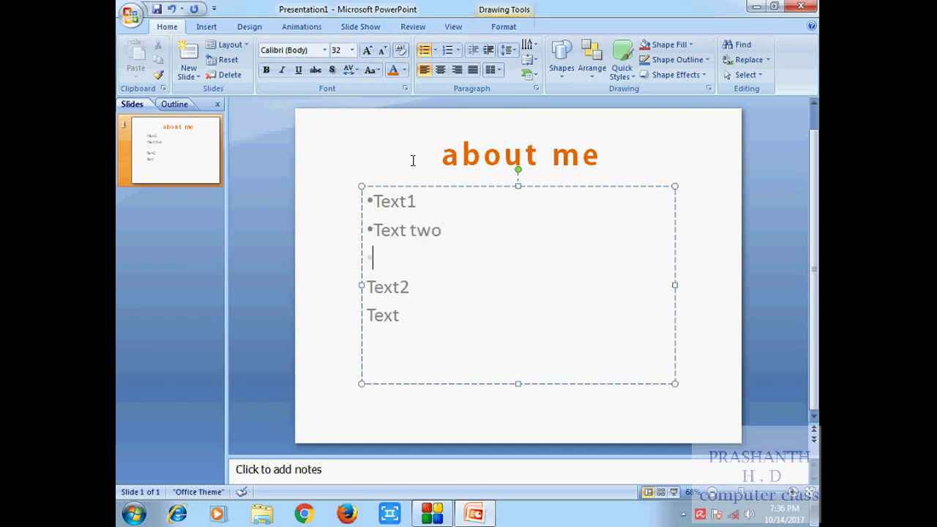
Give the empty line a hollow round bullet and Text1 and Text two diamond bullets.
click(435, 50)
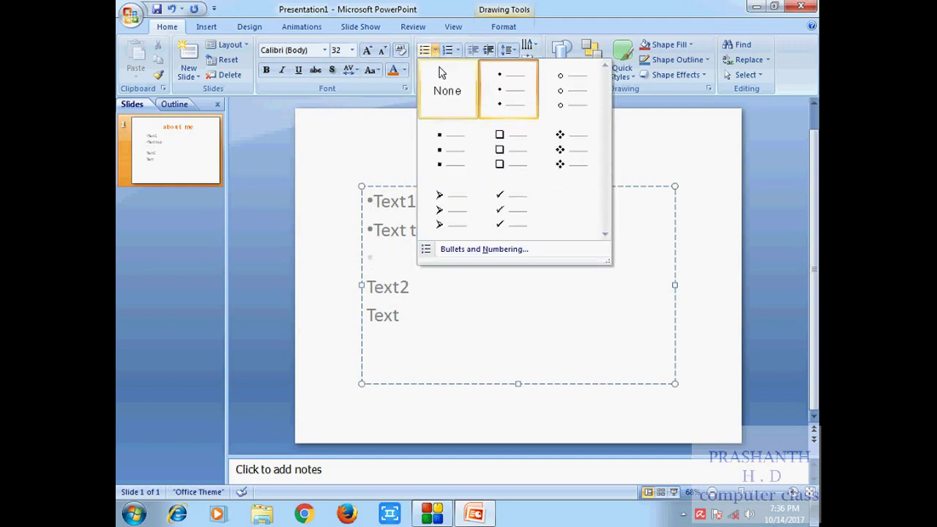
click(571, 95)
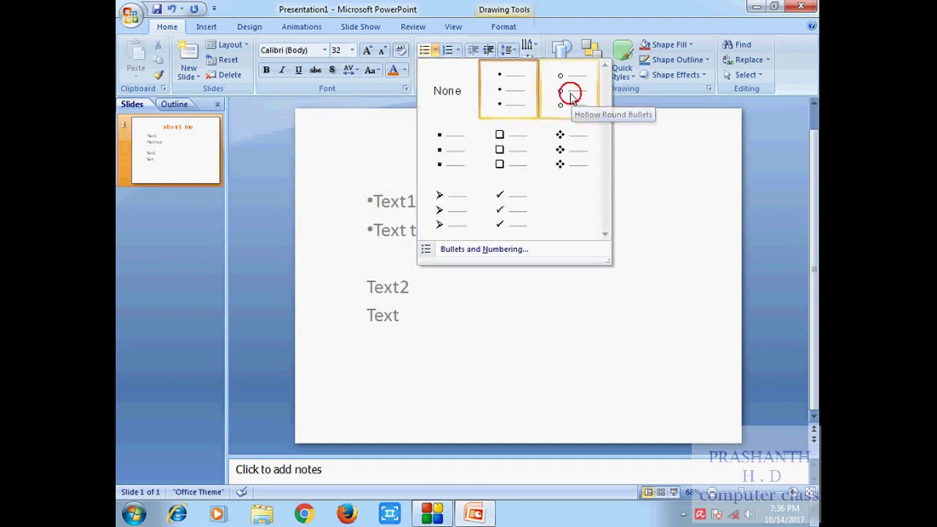
drag(445, 232, 372, 204)
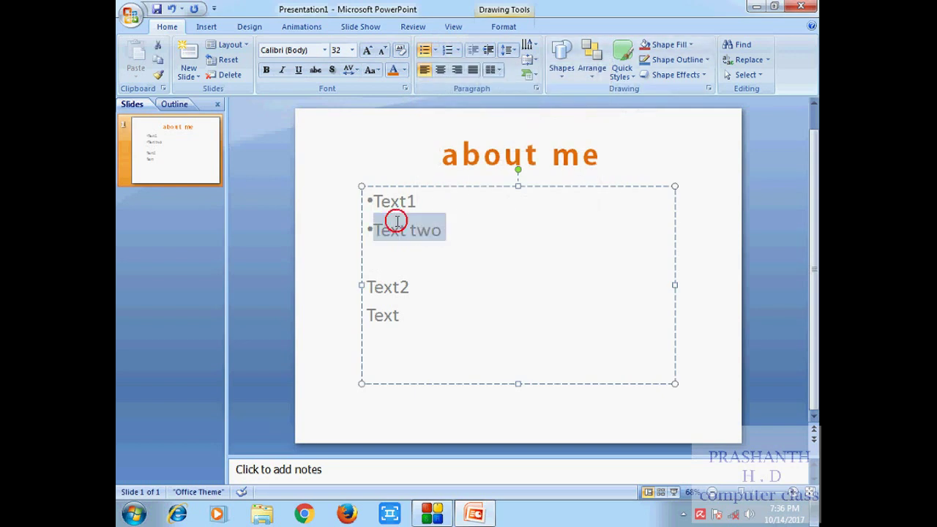
click(435, 50)
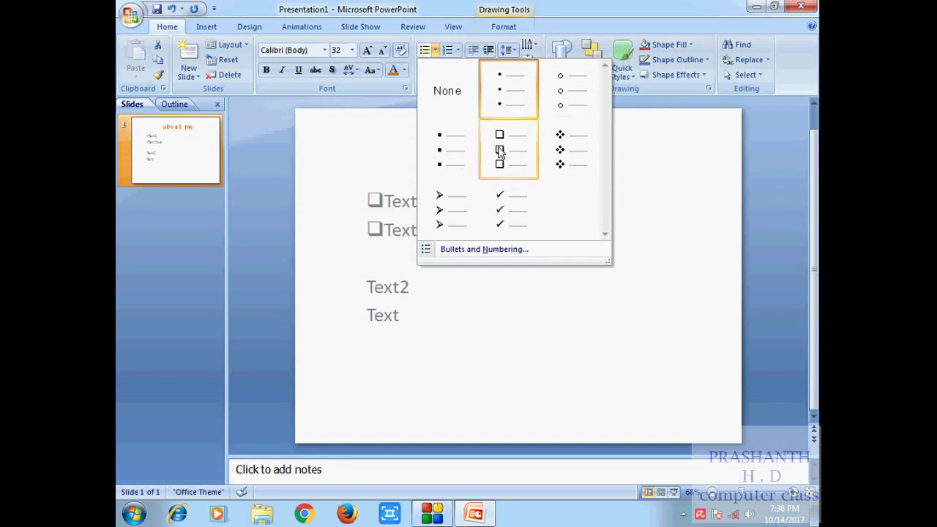
click(574, 151)
click(483, 235)
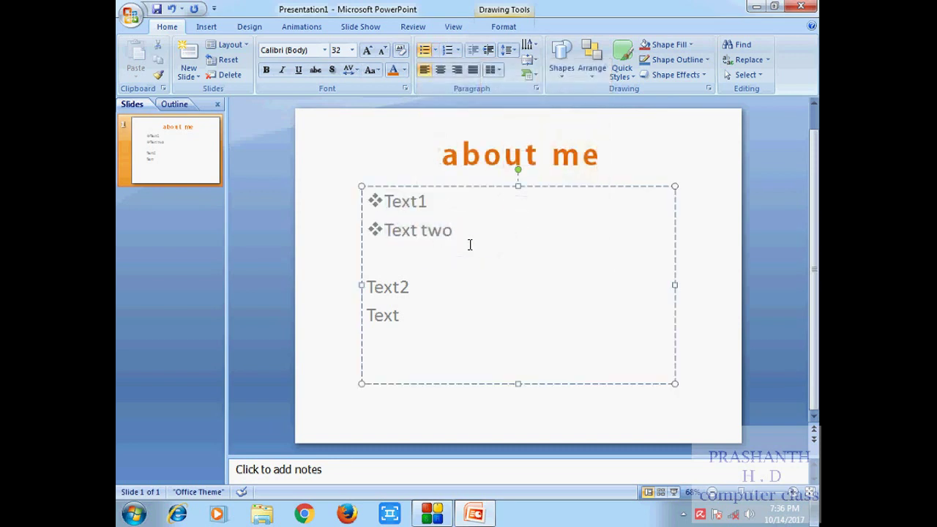
Switch Text1 and Text two to the i. ii. iii. numbering style.
click(457, 51)
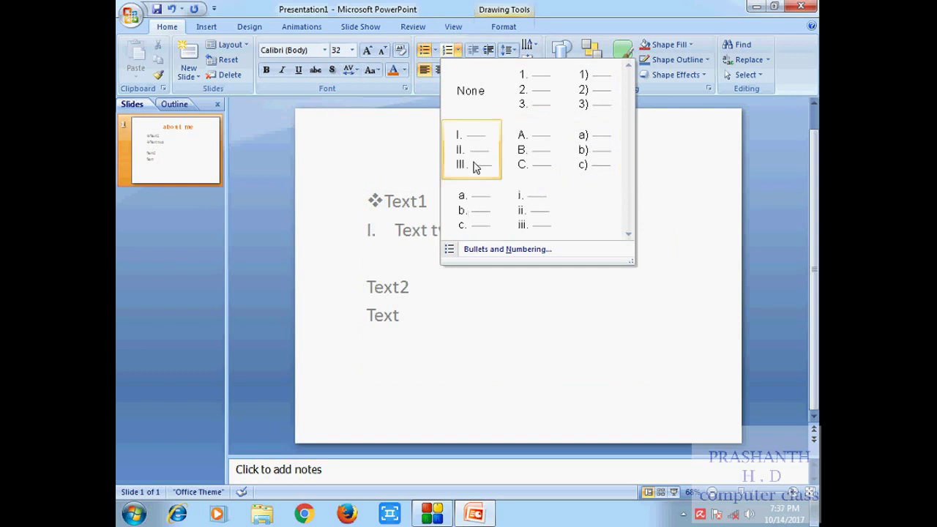
click(366, 226)
click(404, 216)
drag(458, 231, 370, 201)
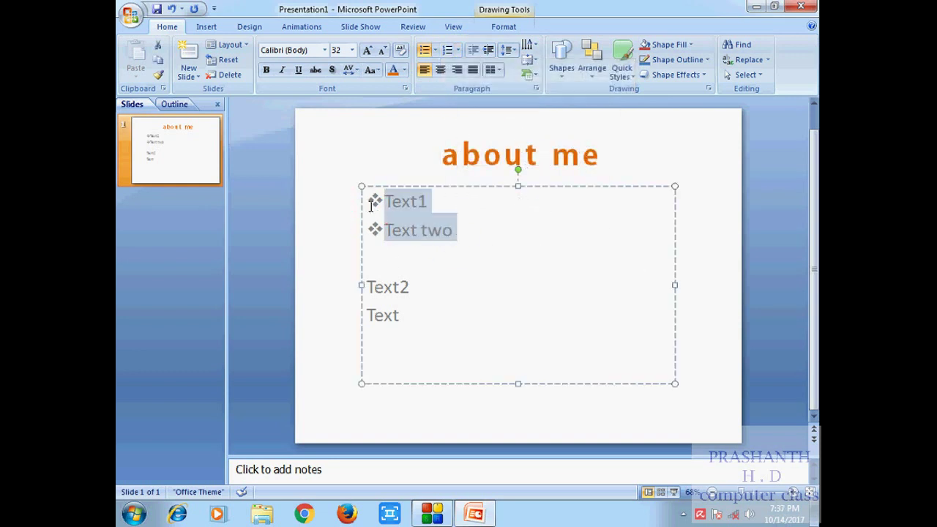
click(458, 51)
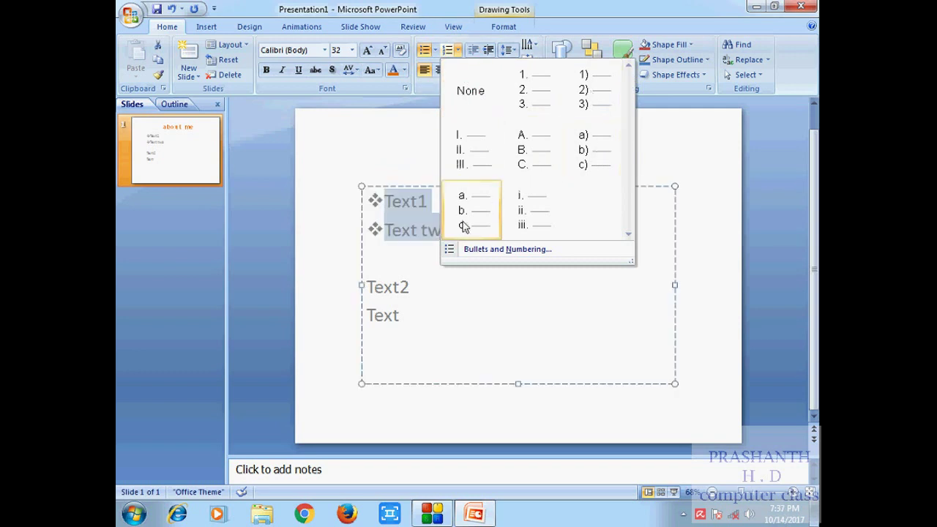
click(538, 215)
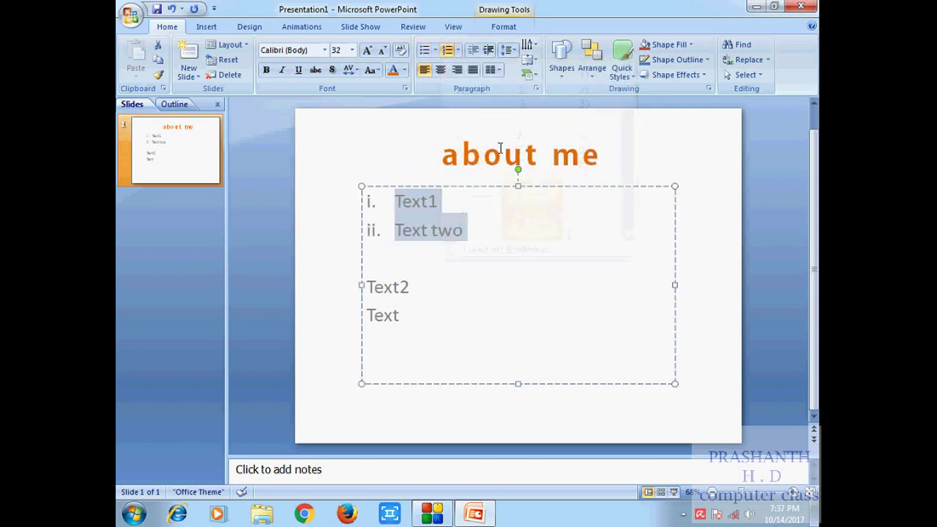
Try centre, right and left alignment on the list, then indent it three levels and back.
click(439, 71)
click(455, 70)
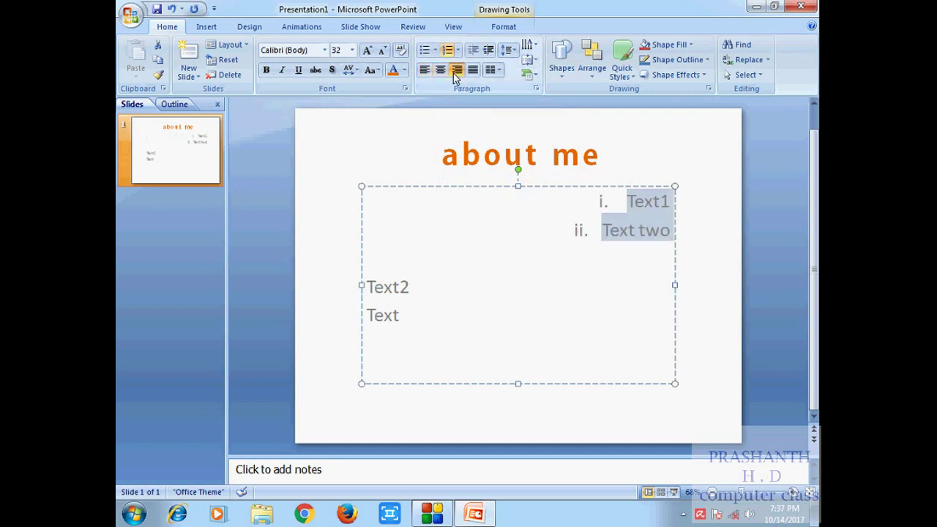
click(424, 71)
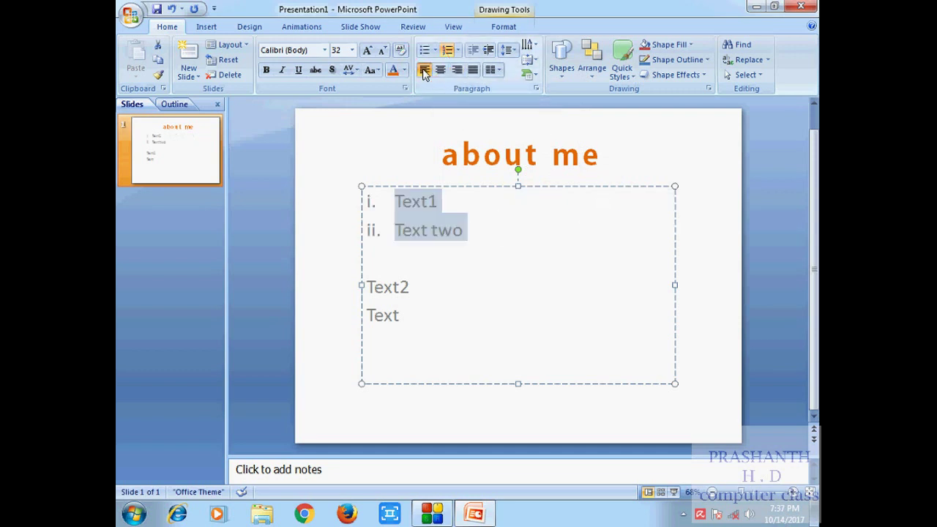
click(488, 54)
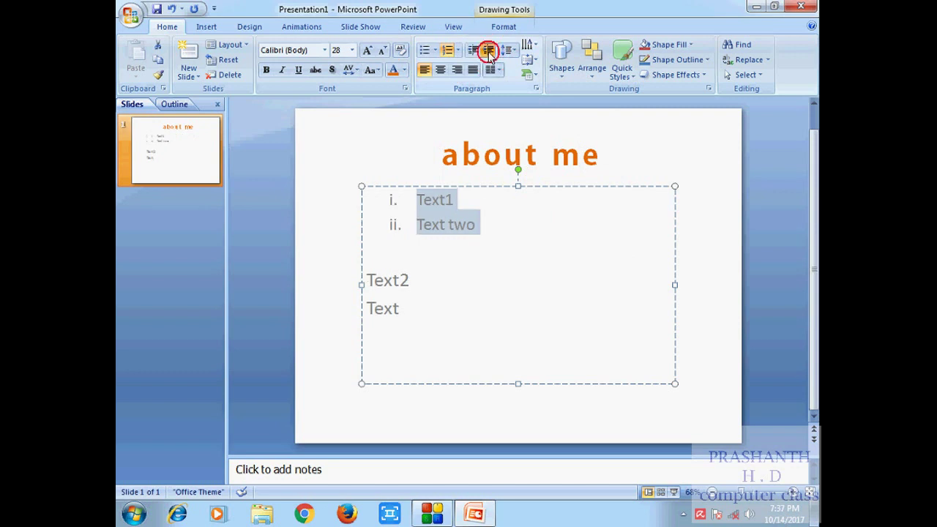
click(488, 54)
click(488, 54)
click(473, 53)
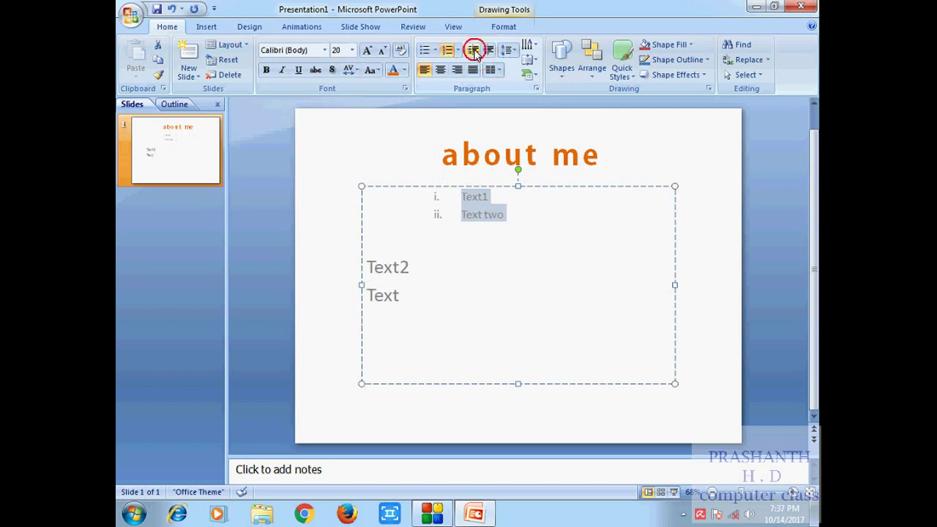
click(473, 53)
click(473, 53)
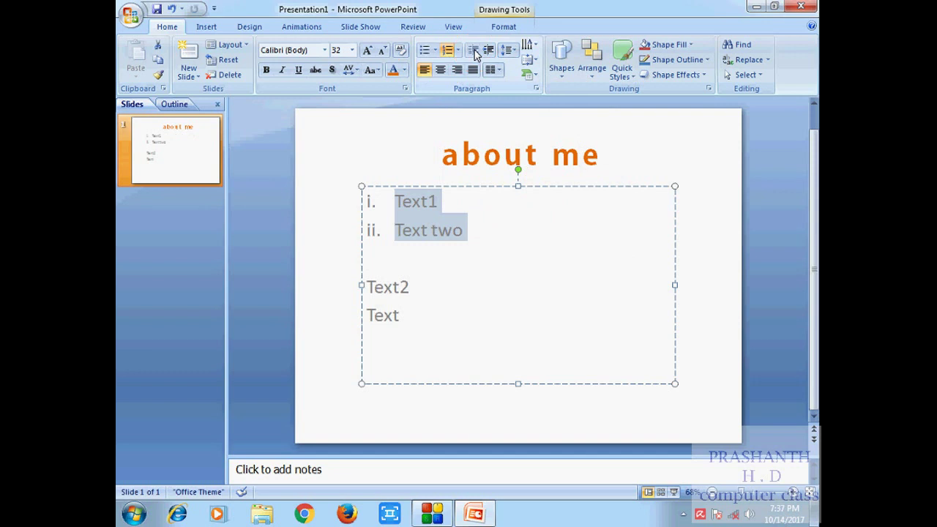
Try 3.0 and 2.0 line spacing on the list, ending at 1.0.
click(512, 51)
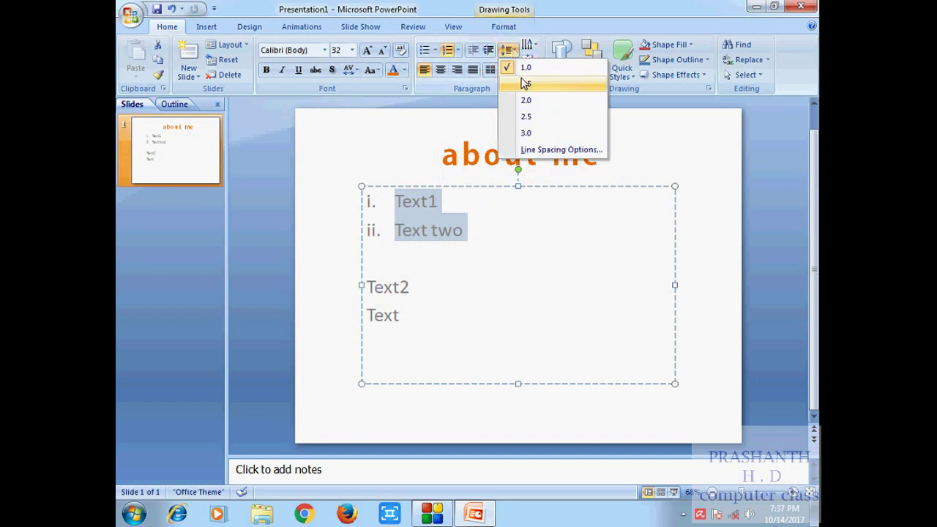
click(538, 134)
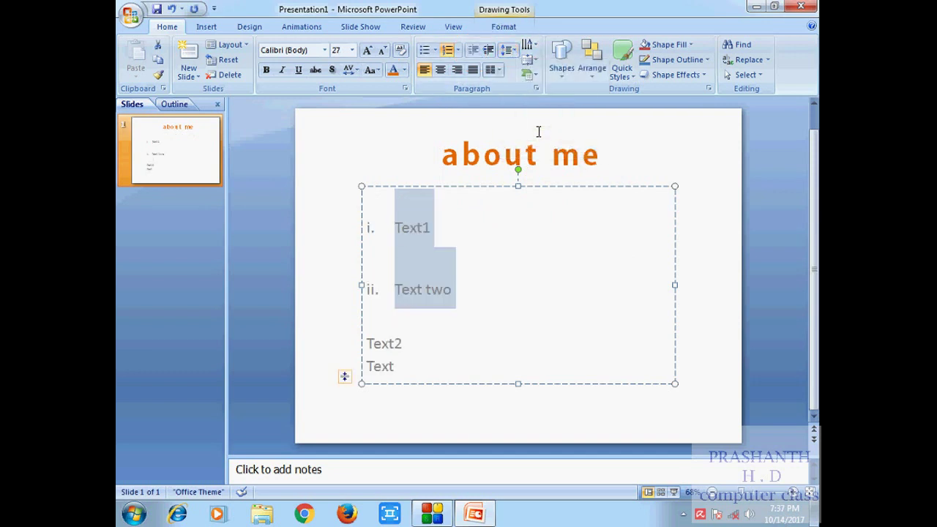
click(508, 51)
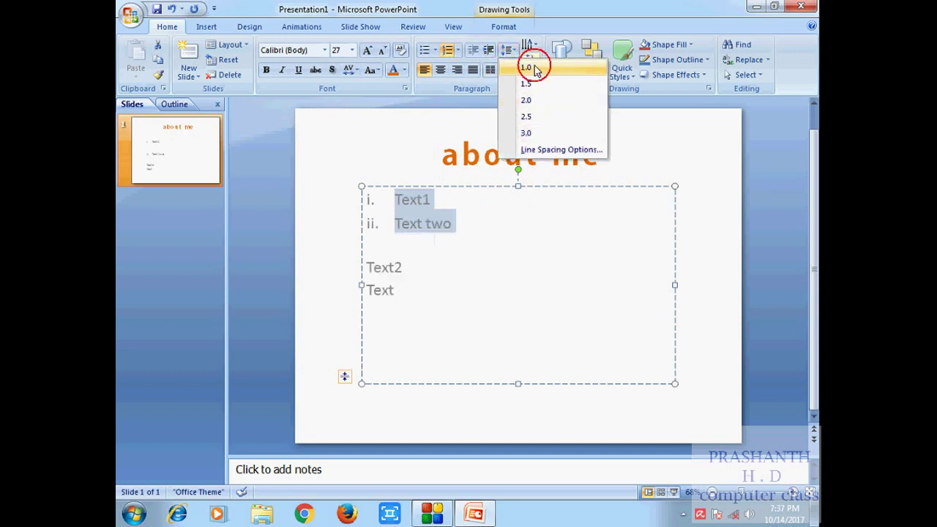
click(531, 66)
click(481, 236)
click(511, 50)
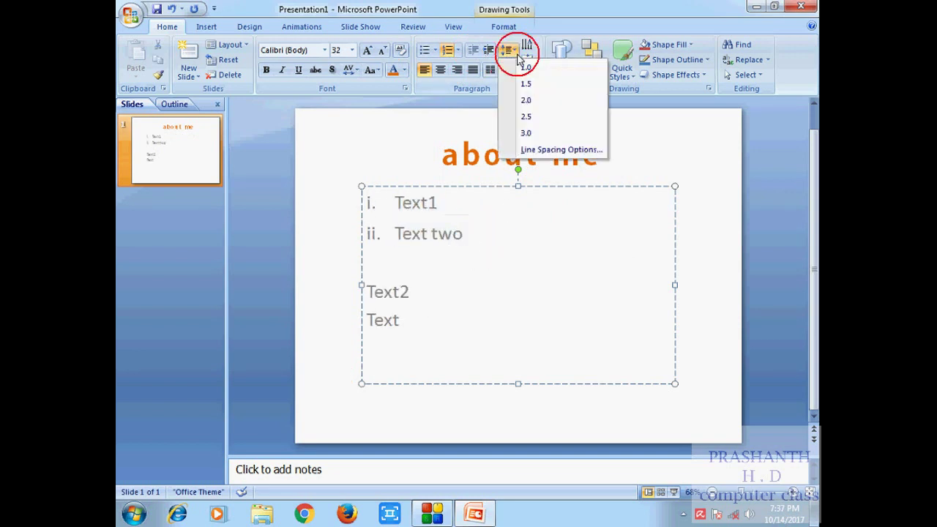
click(524, 99)
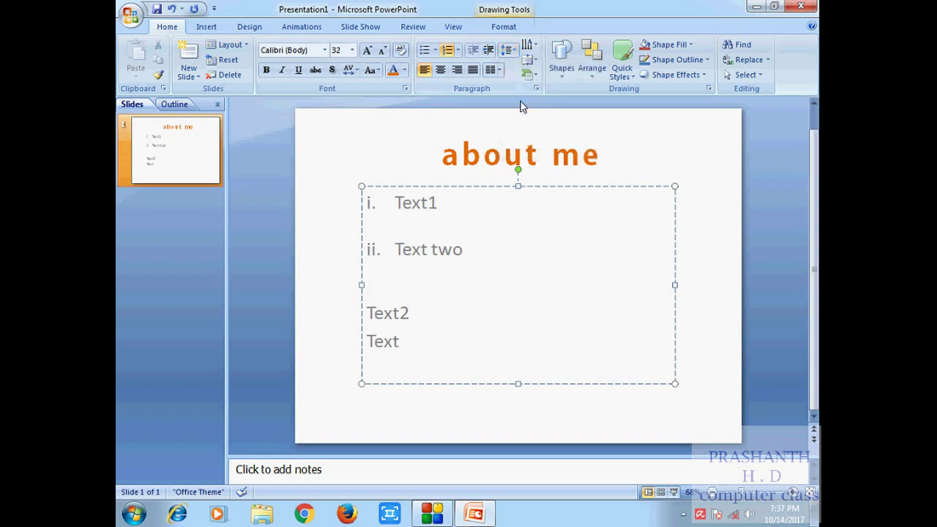
click(508, 50)
click(525, 66)
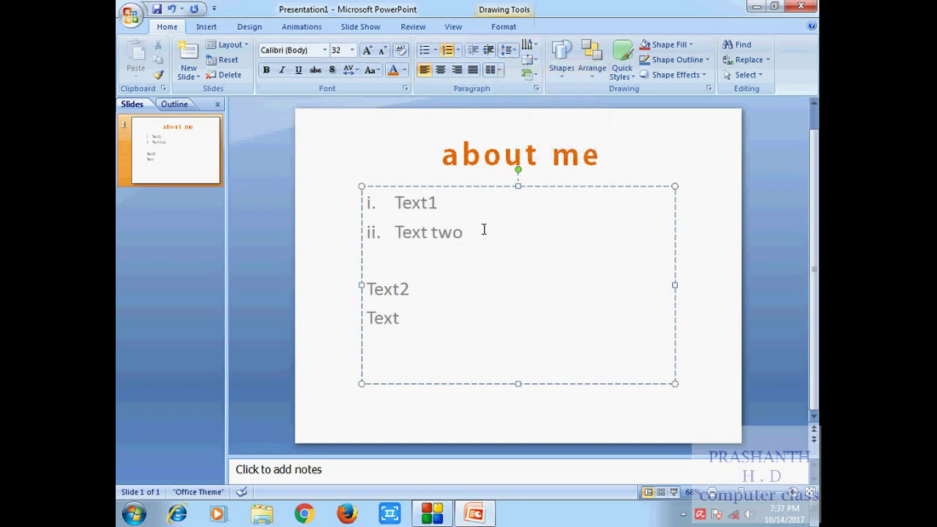
click(484, 230)
Draw a blue oval to the right of the numbered list.
click(566, 73)
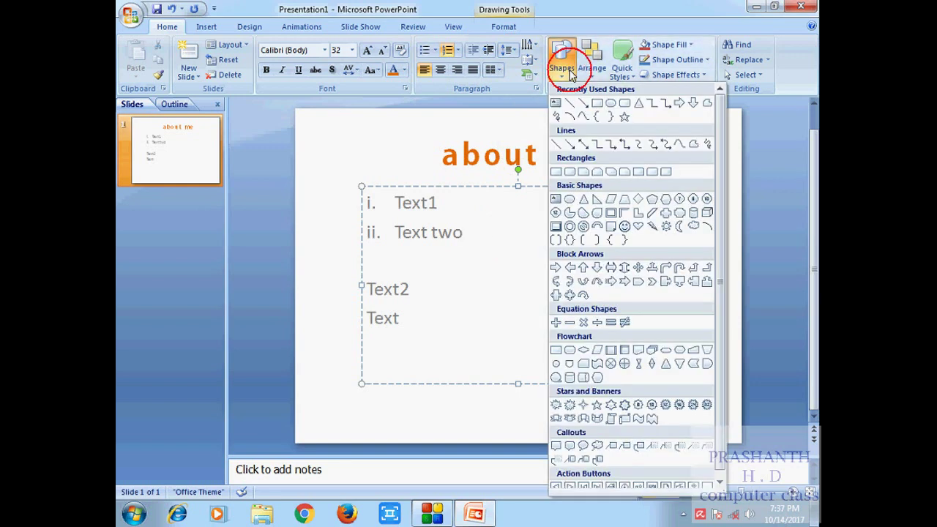
click(611, 102)
drag(543, 219, 608, 306)
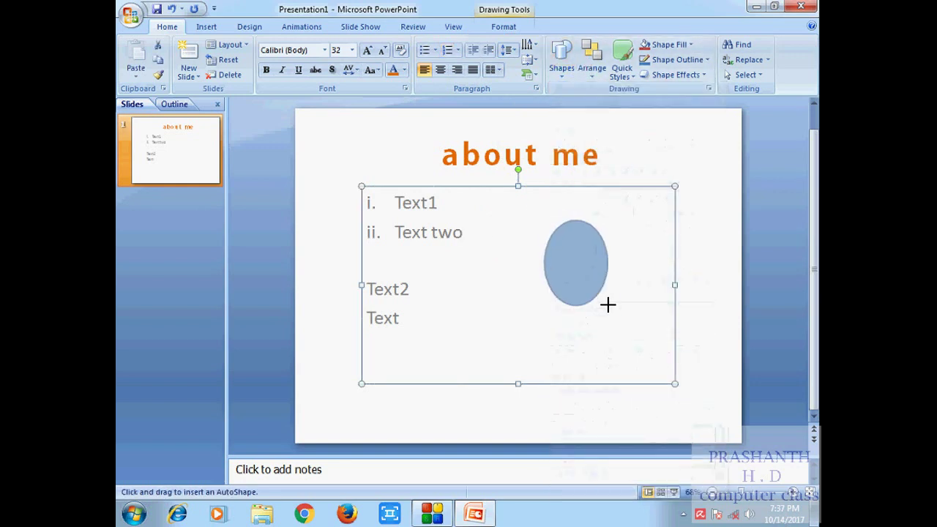
click(590, 77)
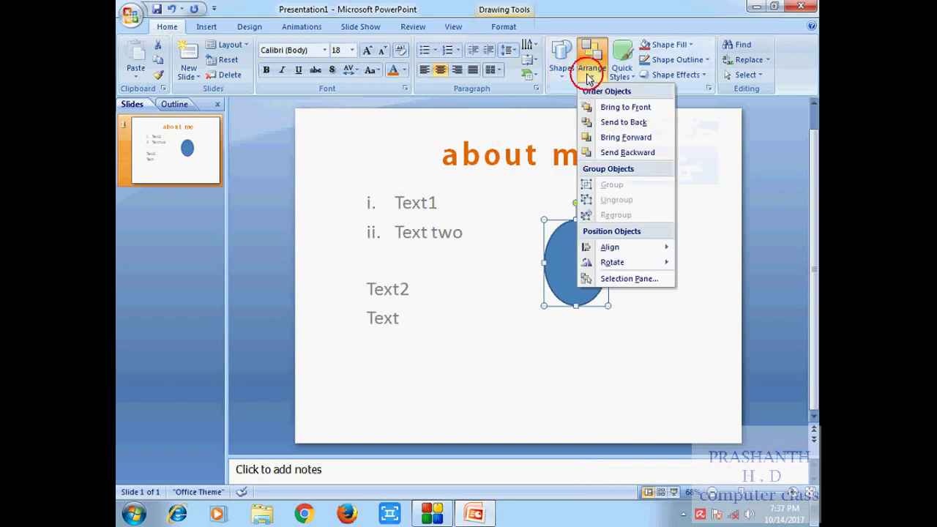
click(587, 73)
Draw a second oval overlapping the first toward the upper left, and pick the Triangle shape.
click(569, 79)
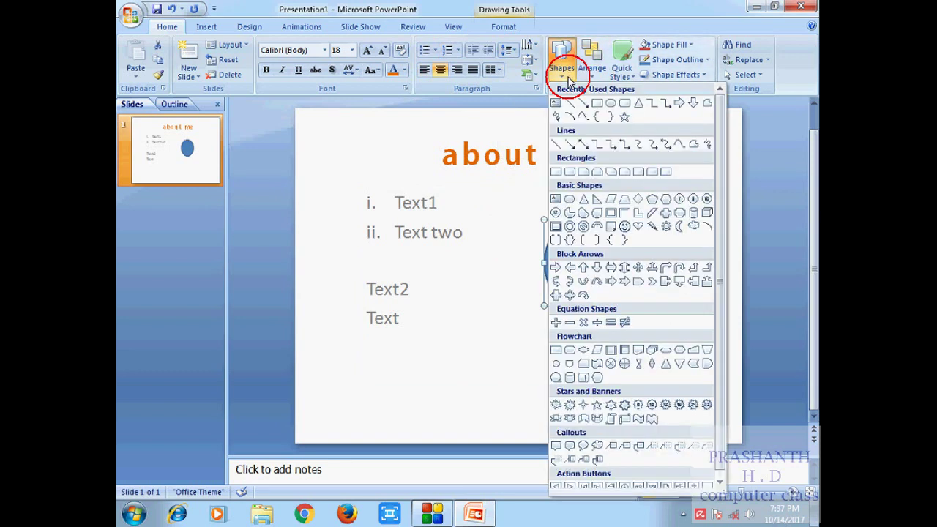
click(611, 103)
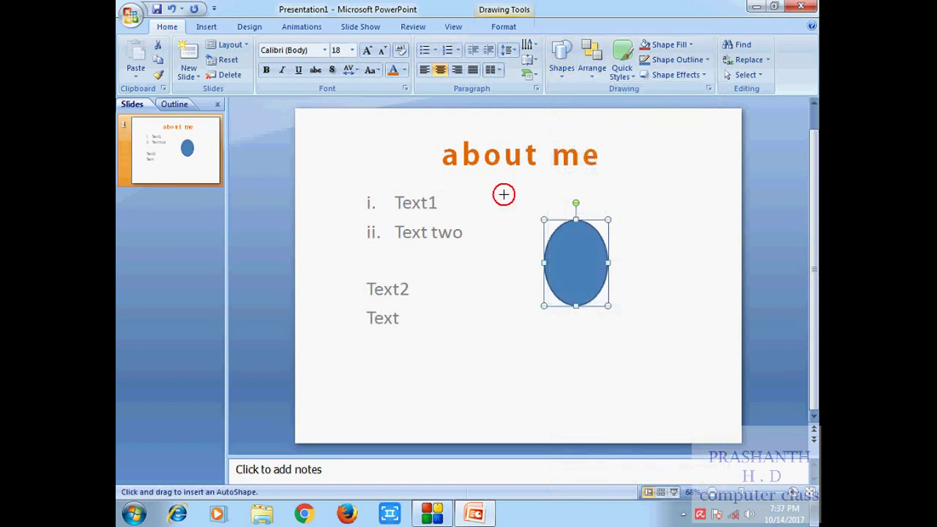
drag(504, 194, 573, 269)
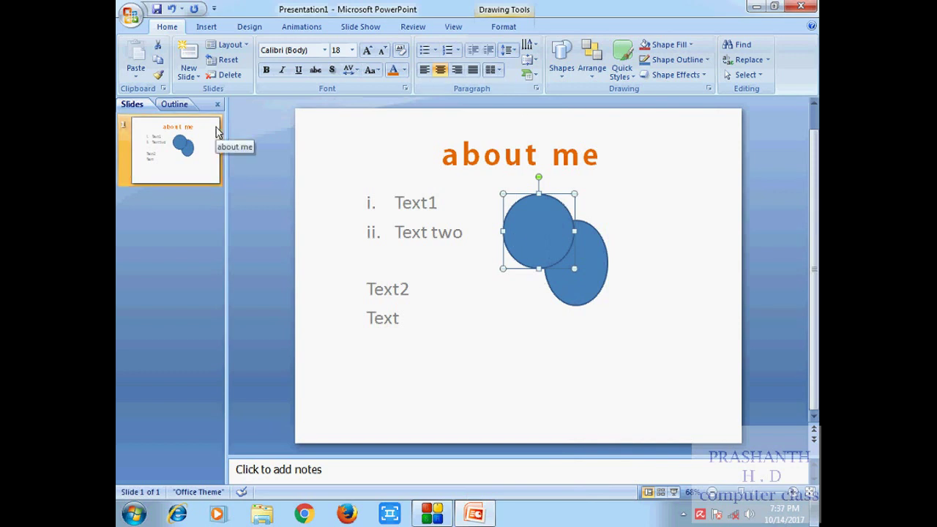
click(562, 63)
click(639, 102)
Draw a triangle over the ovals, style it solid black, and make the upper-left oval purple.
drag(622, 179, 524, 262)
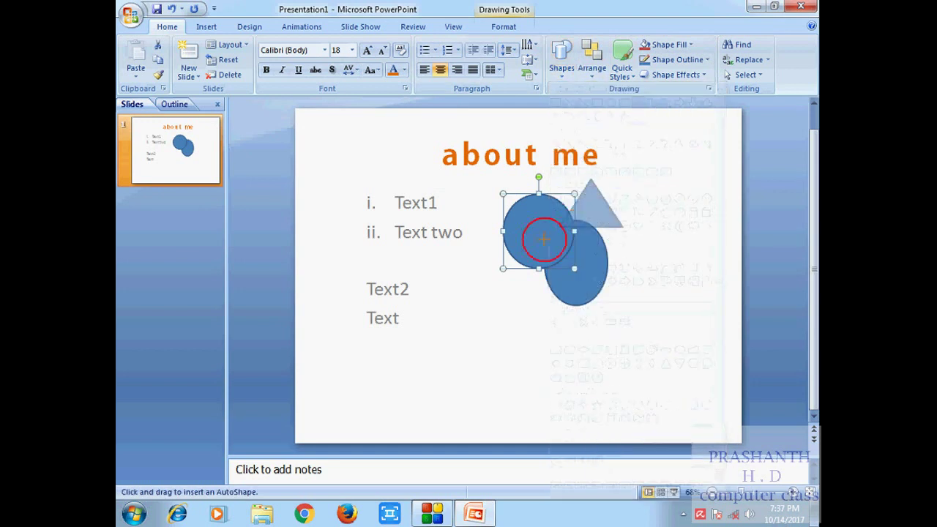
double_click(559, 220)
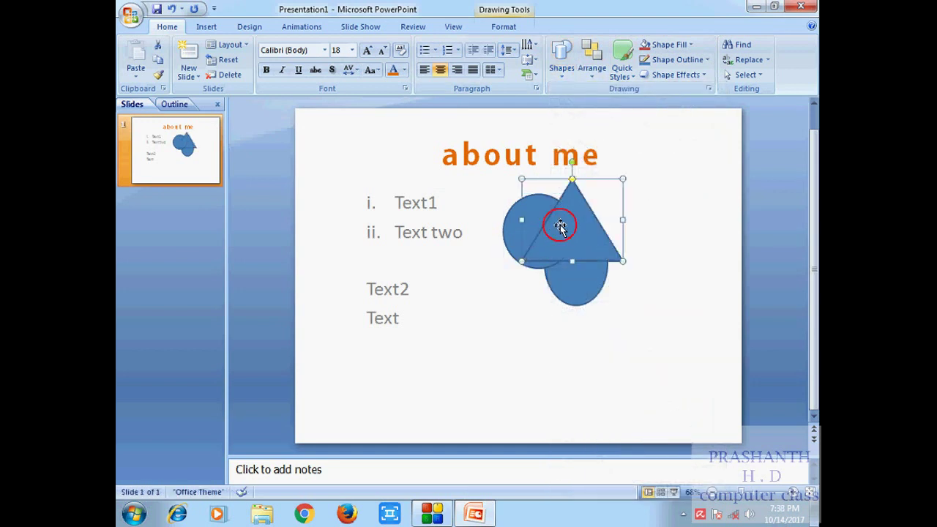
click(305, 61)
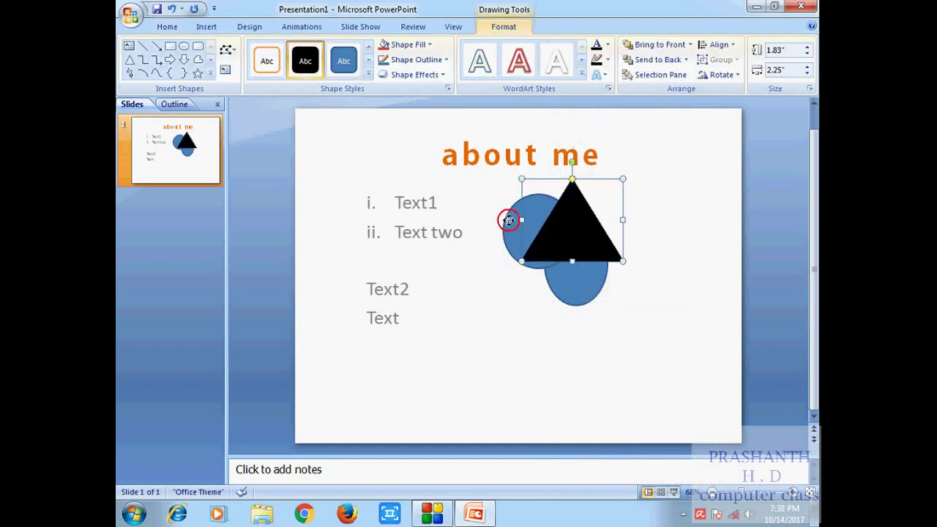
click(508, 223)
scroll(344, 62, down, 1)
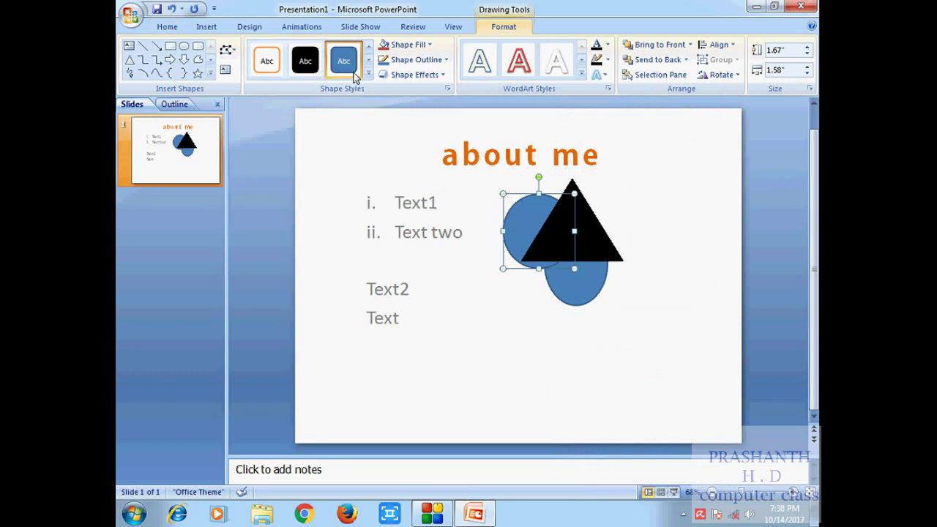
click(345, 63)
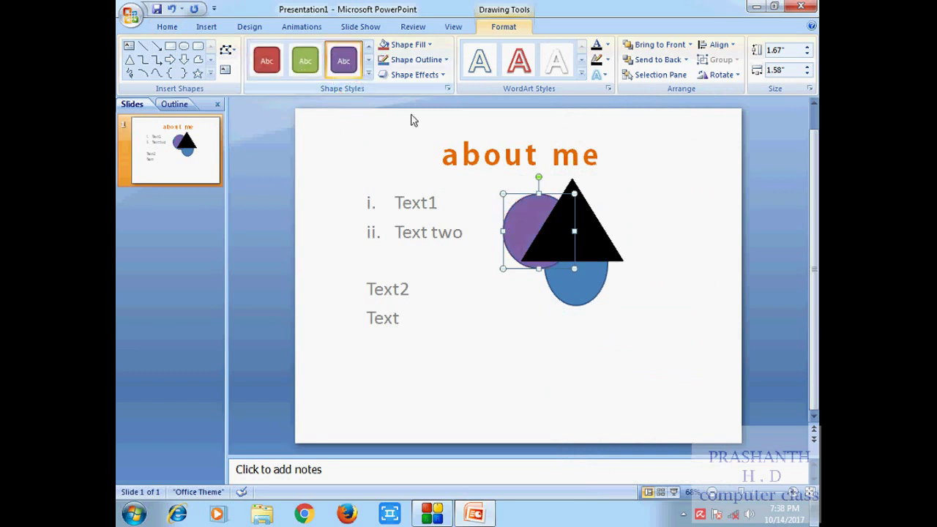
Make the lower-right oval orange and nudge it slightly lower.
click(555, 293)
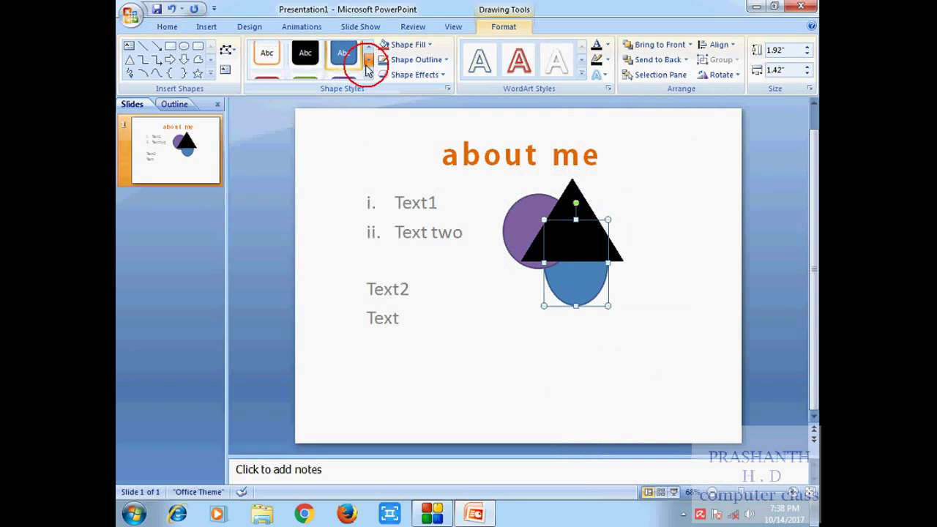
click(368, 60)
click(368, 60)
click(305, 60)
click(499, 292)
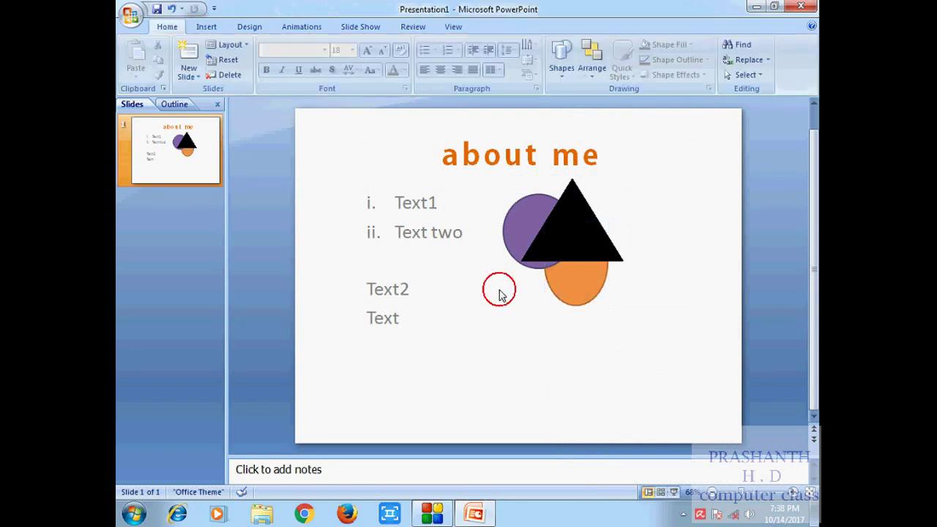
click(583, 280)
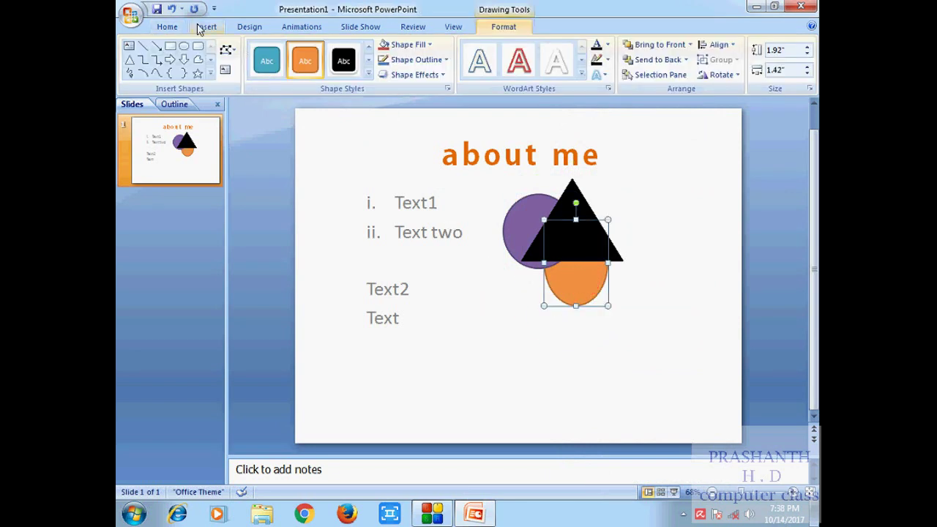
click(167, 27)
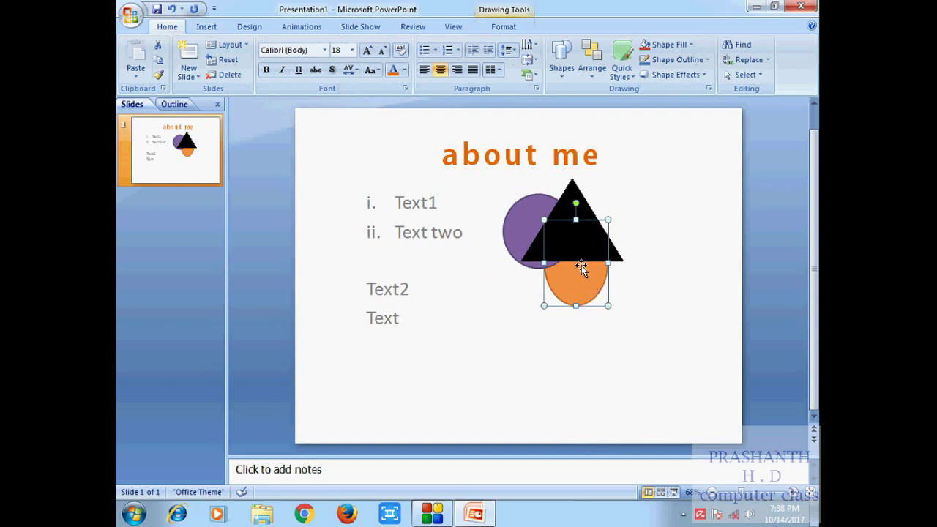
mouse_move(581, 268)
mouse_down()
mouse_move(618, 314)
mouse_move(584, 283)
mouse_up()
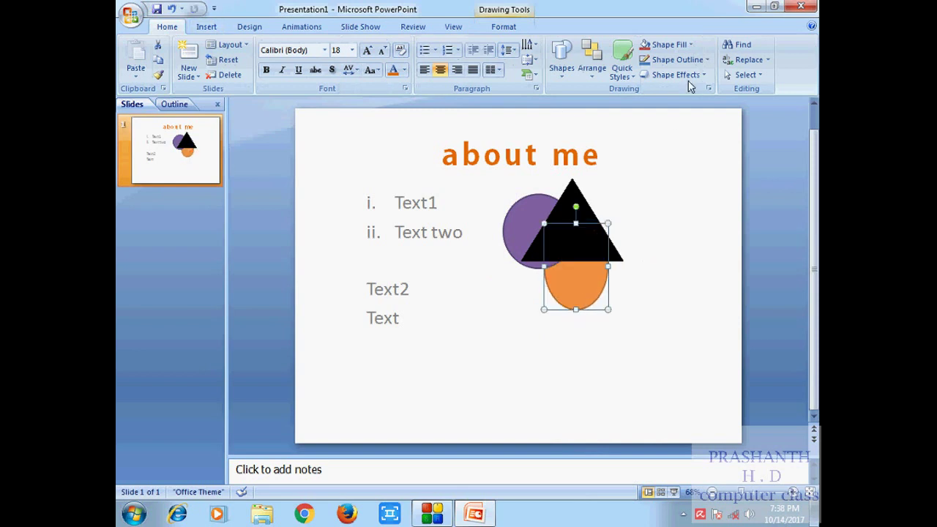
click(588, 76)
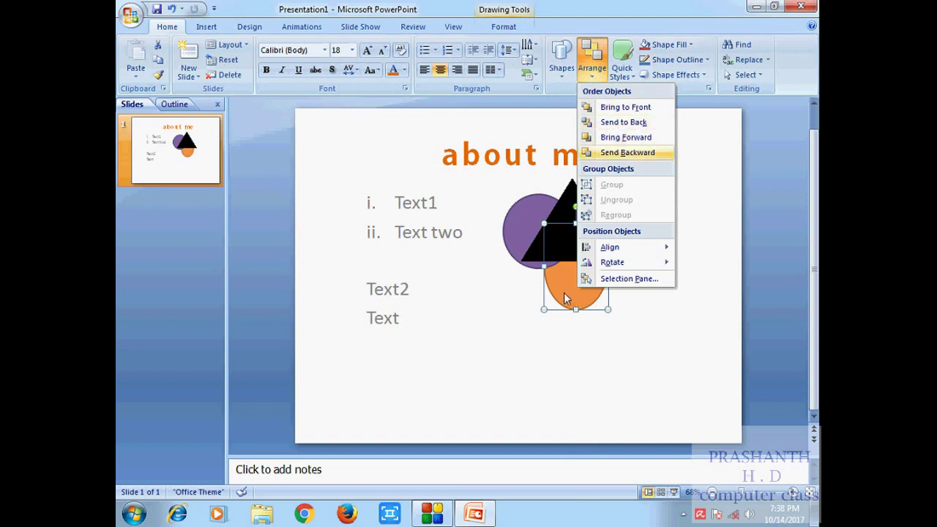
Layer both ovals behind the triangle, nudging the purple oval slightly right and down.
click(630, 107)
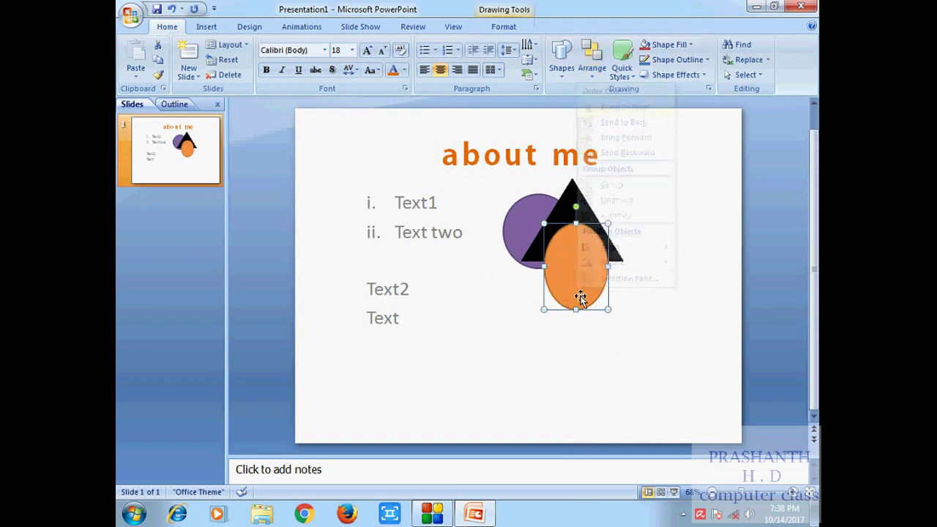
click(590, 66)
click(630, 122)
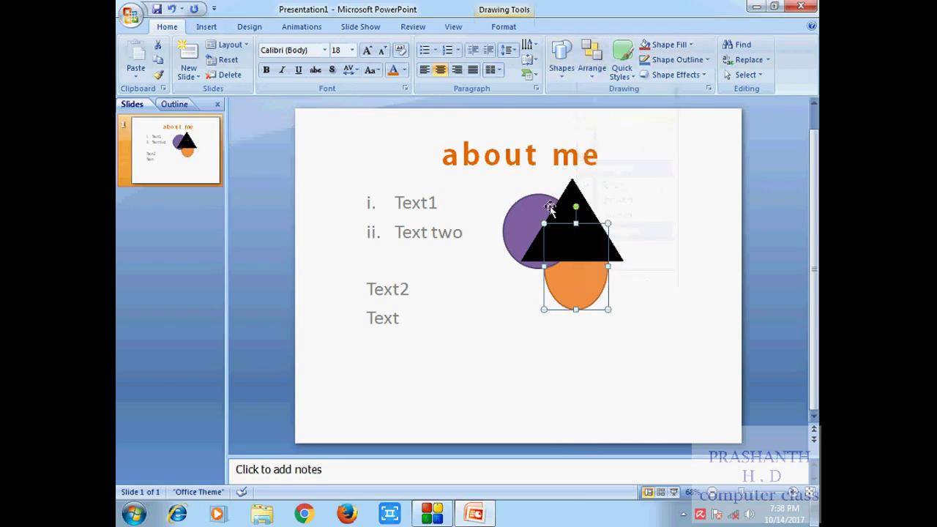
click(518, 228)
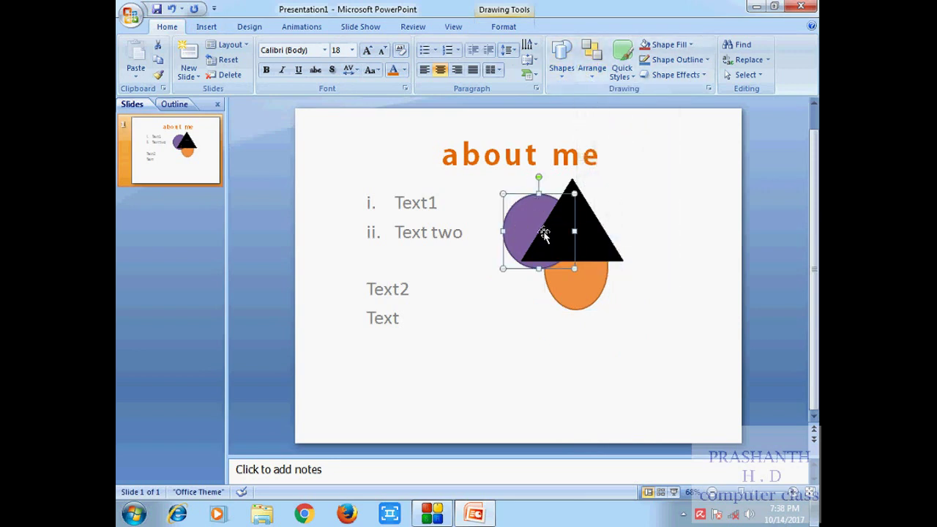
click(590, 70)
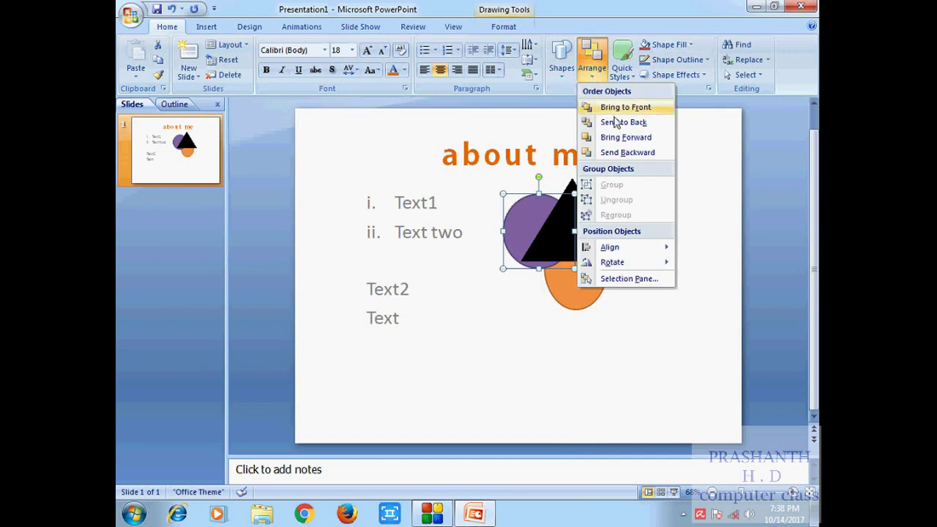
click(642, 137)
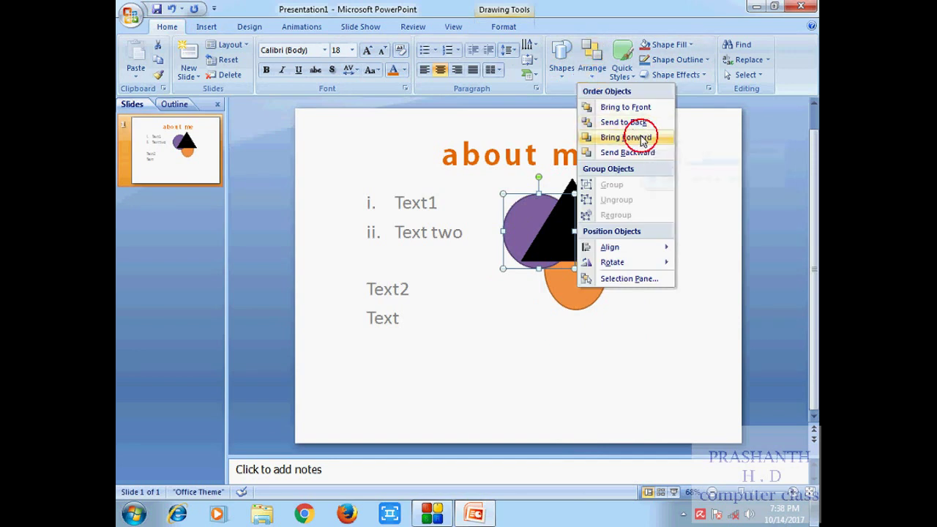
click(594, 79)
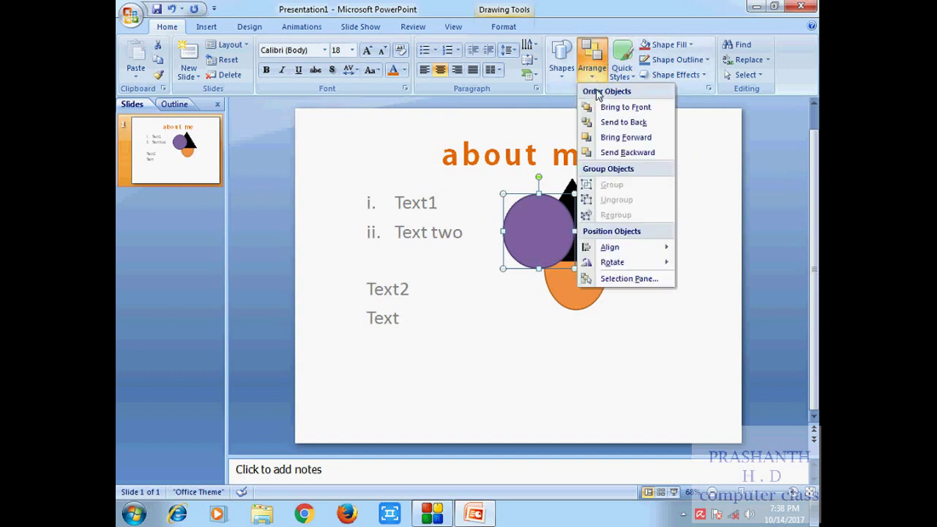
click(619, 152)
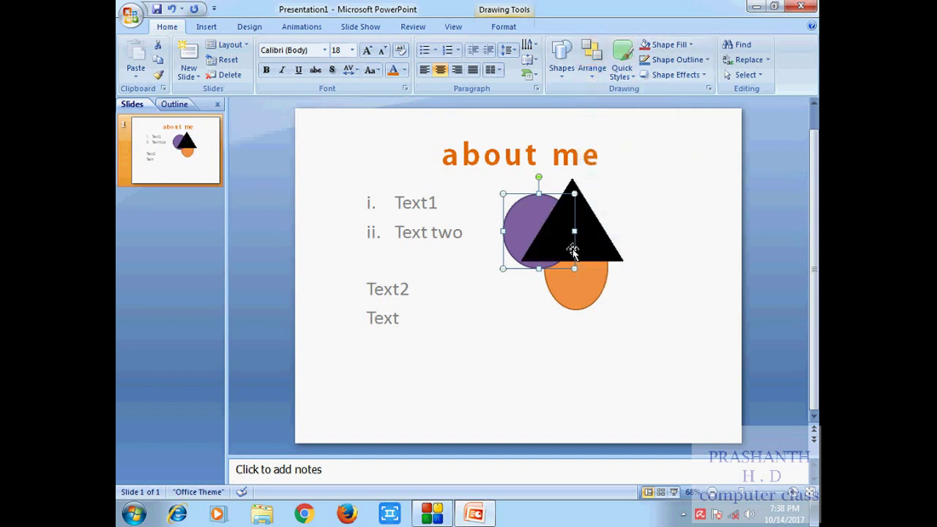
drag(531, 217, 544, 231)
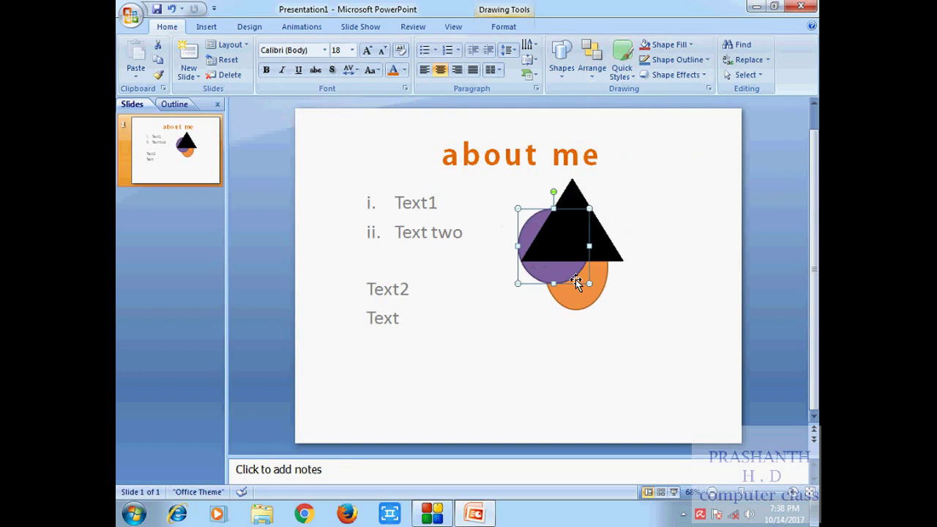
click(591, 66)
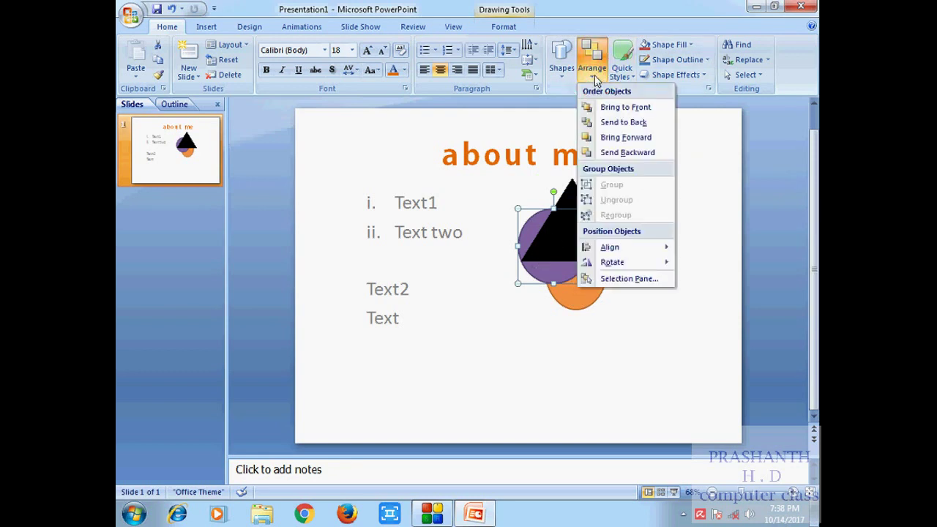
click(626, 153)
click(622, 220)
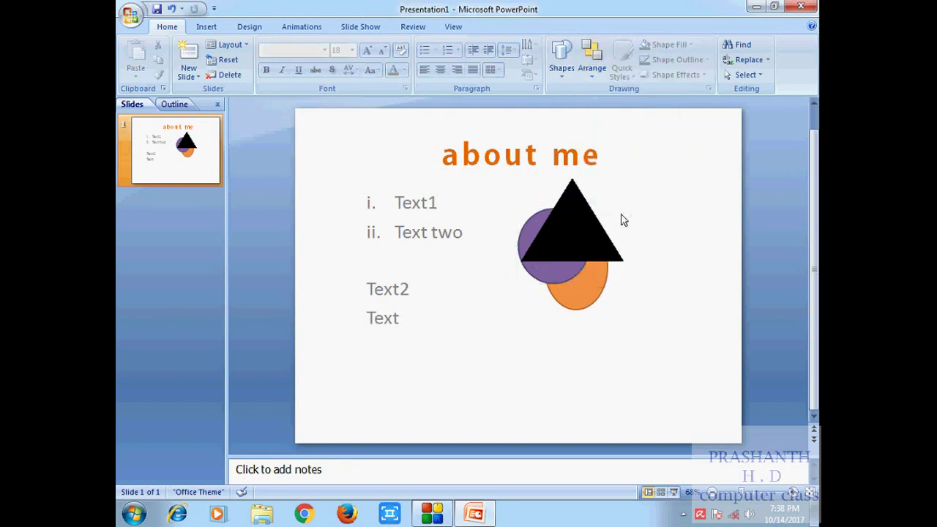
Align the purple circle left, then centre, and drag it onto the orange oval.
click(547, 270)
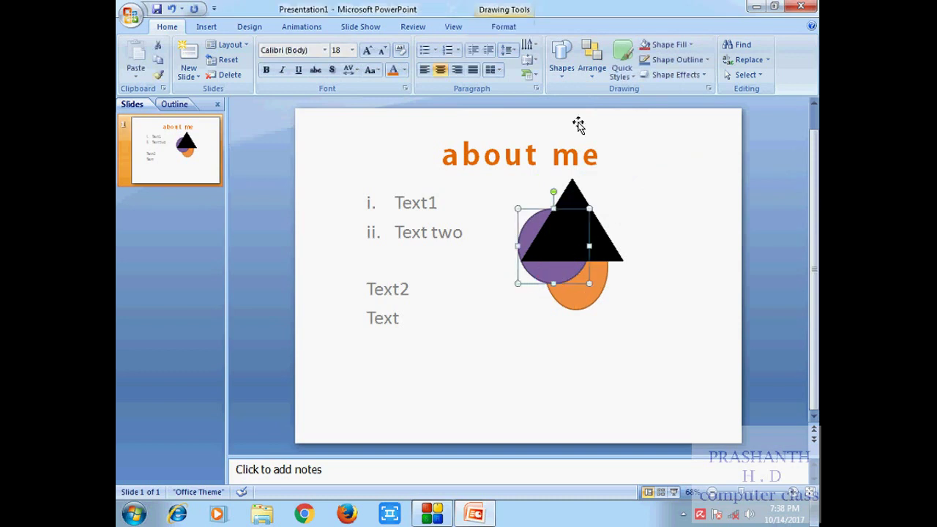
click(591, 71)
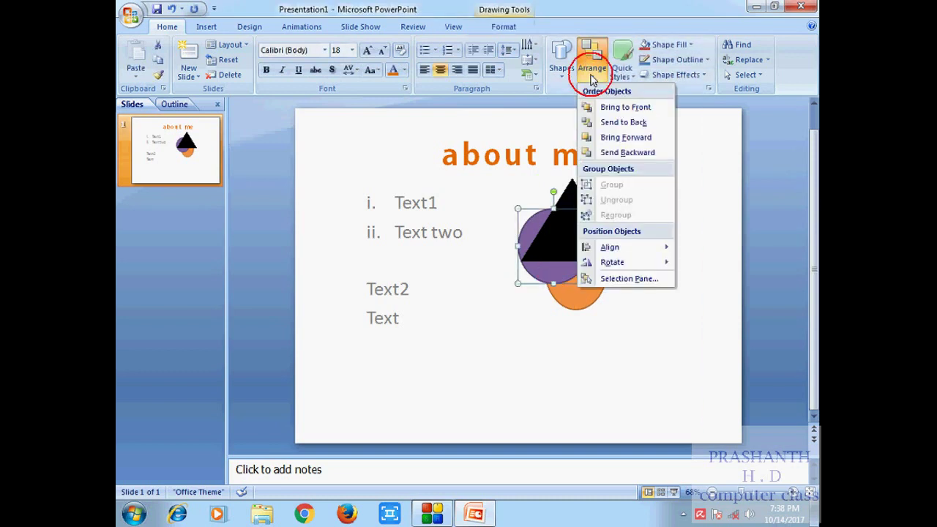
mouse_move(606, 249)
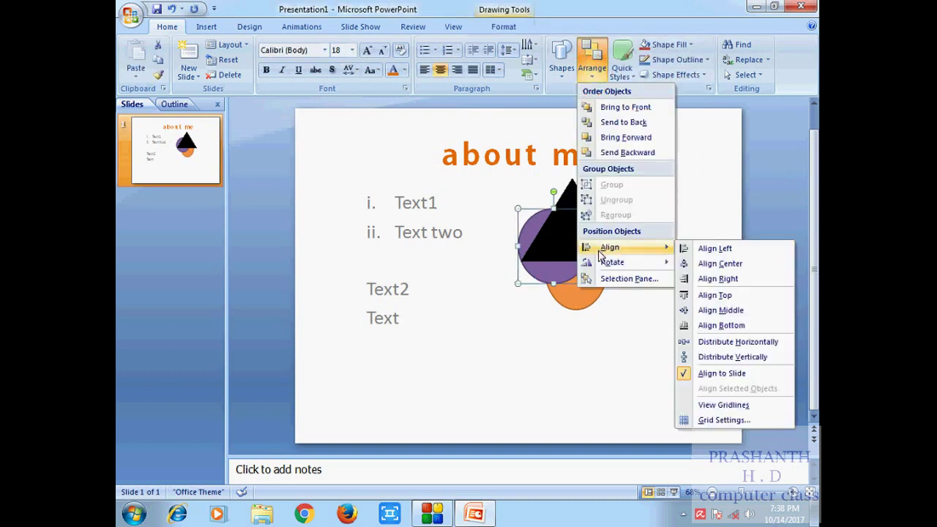
click(715, 250)
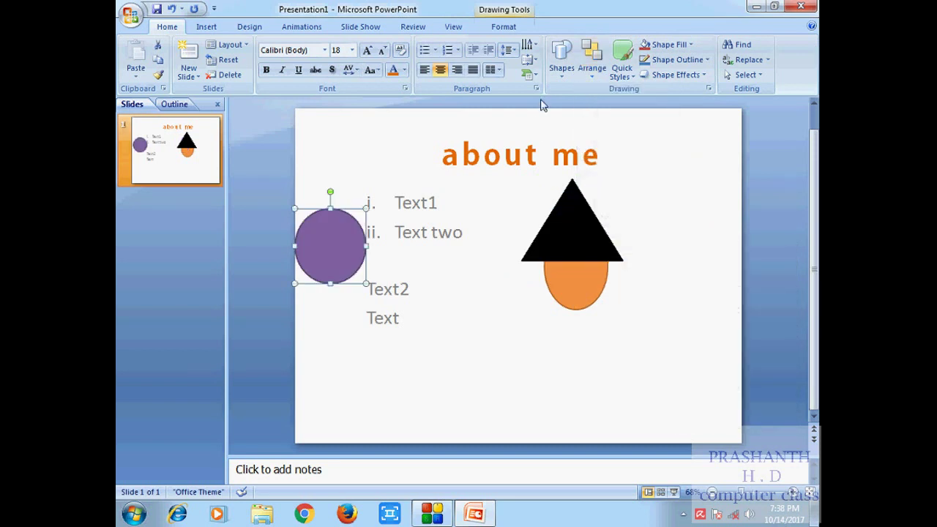
click(587, 79)
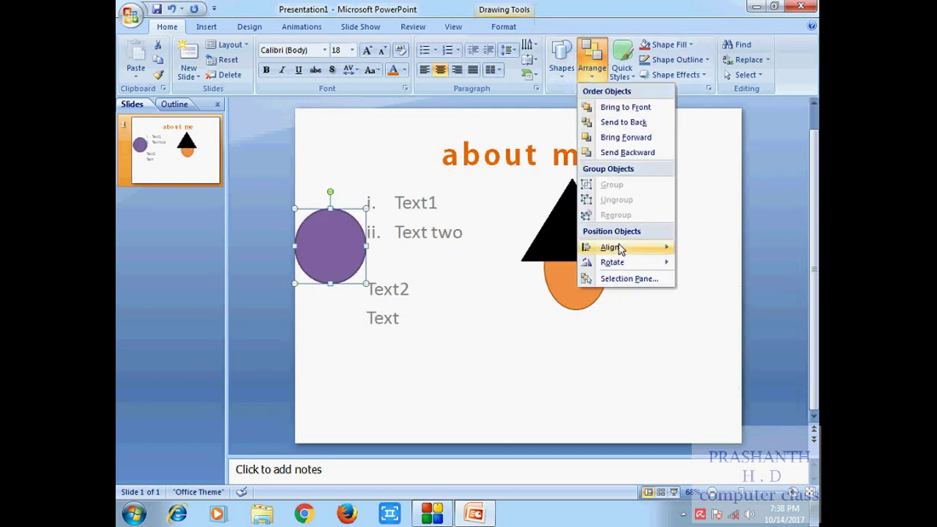
mouse_move(619, 249)
click(740, 266)
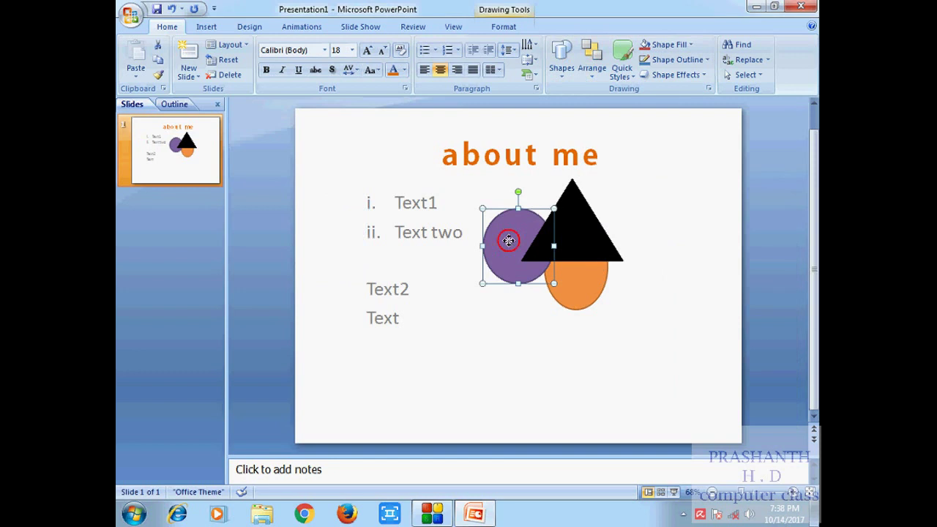
drag(509, 240, 541, 254)
Rotate the black triangle 90° right so it points rightward.
click(593, 74)
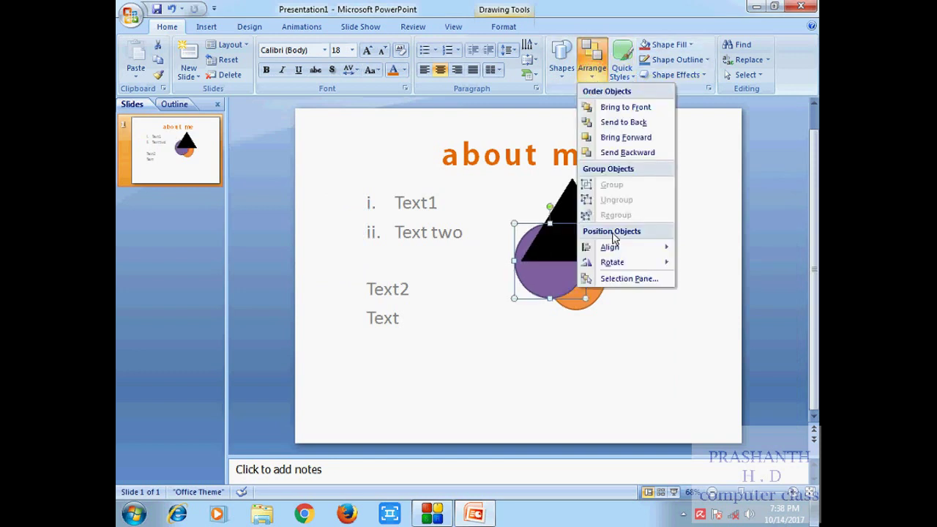
mouse_move(640, 267)
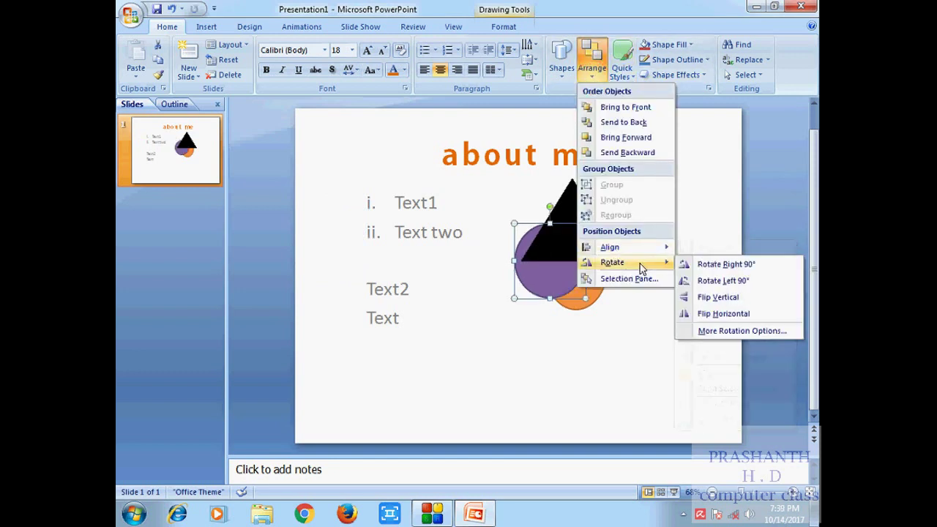
click(600, 341)
click(584, 184)
click(569, 203)
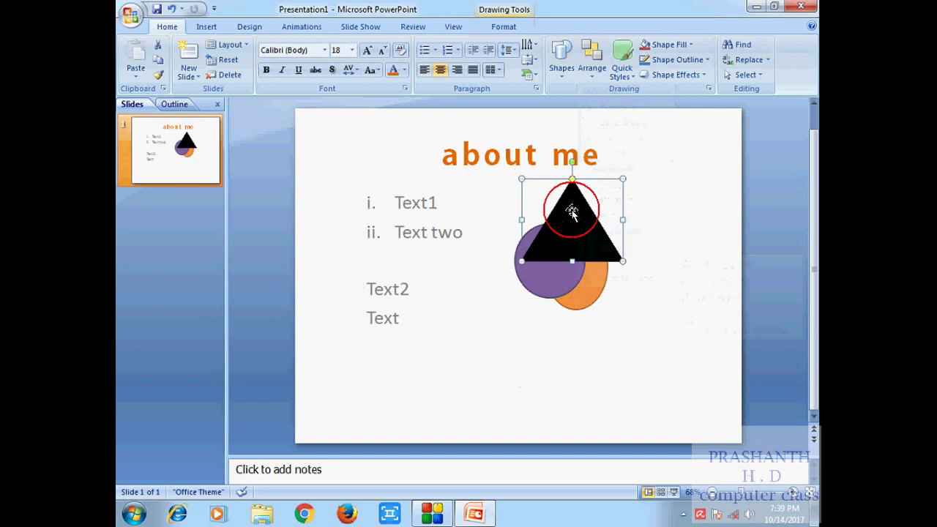
click(592, 73)
mouse_move(634, 262)
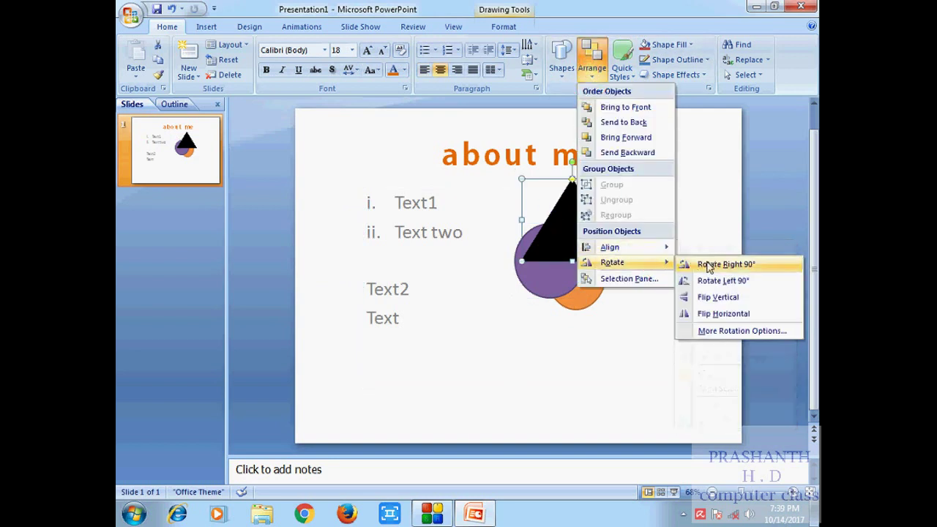
click(708, 265)
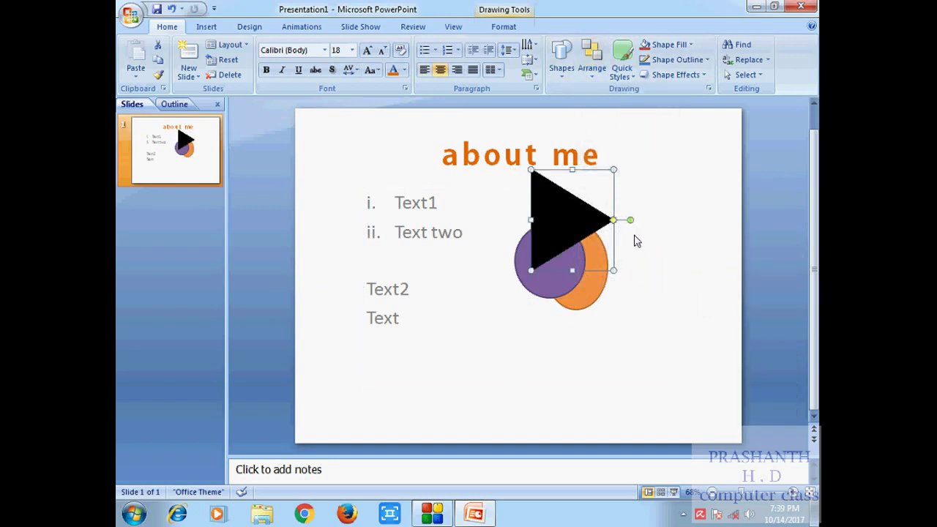
Resize the triangle by lowering its top edge and stretching it up and right.
click(613, 171)
click(548, 209)
click(584, 194)
drag(571, 170, 569, 226)
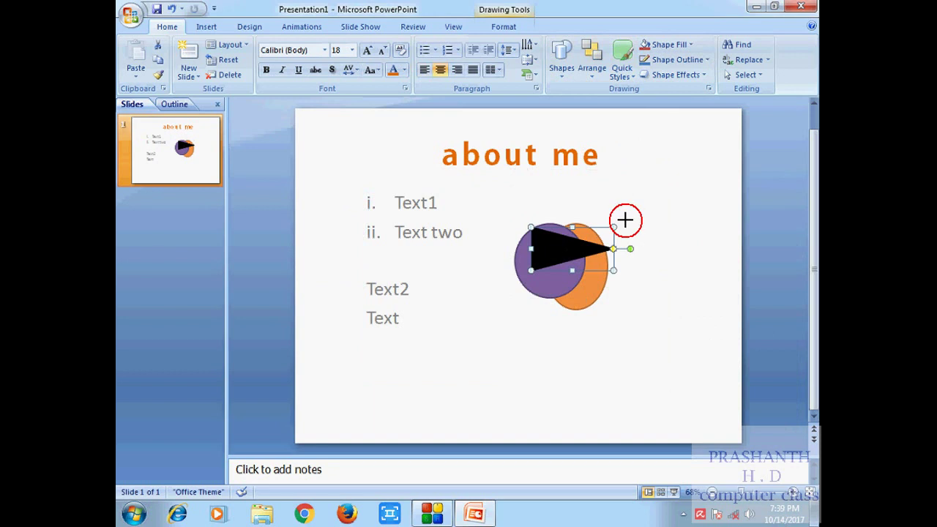
mouse_move(625, 219)
mouse_down()
mouse_move(704, 172)
mouse_move(612, 202)
mouse_up()
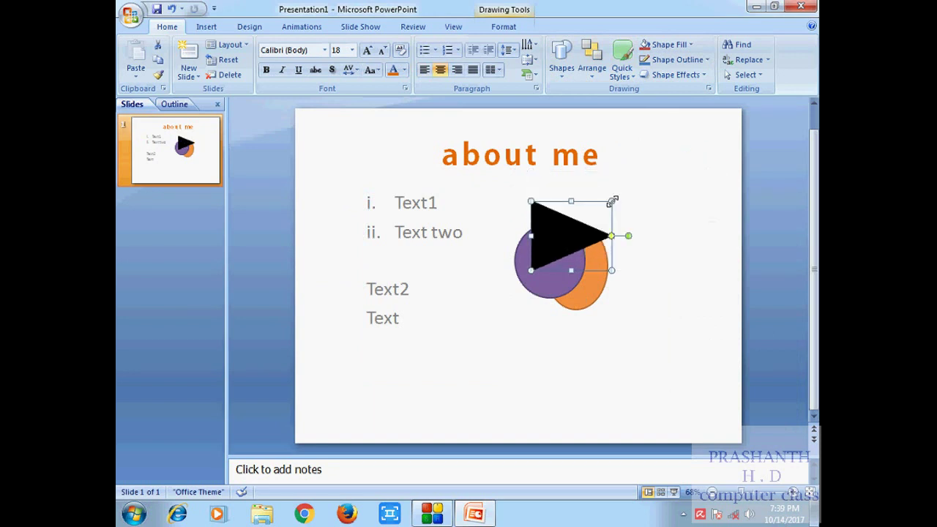
click(623, 72)
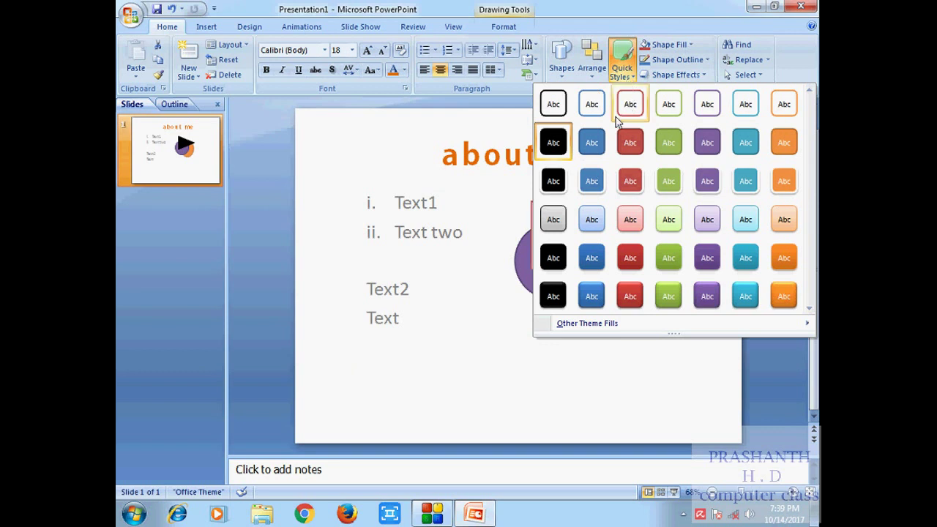
Move the triangle down beside the Text line and apply the purple preset shape style.
click(565, 199)
click(623, 66)
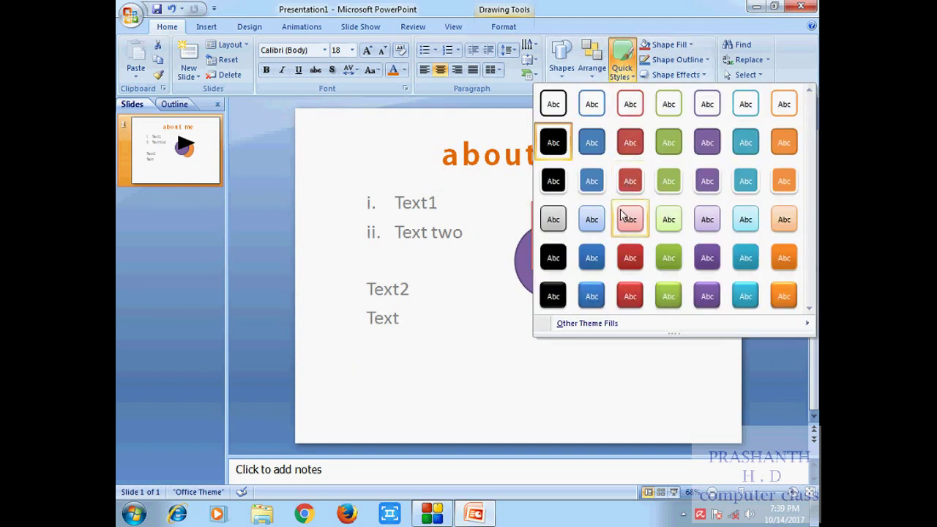
key(Escape)
drag(549, 247, 434, 334)
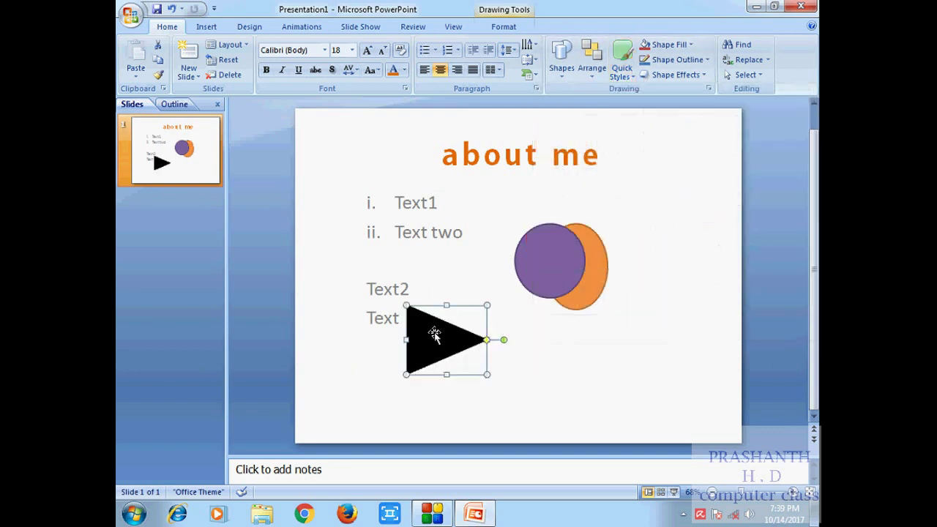
click(621, 66)
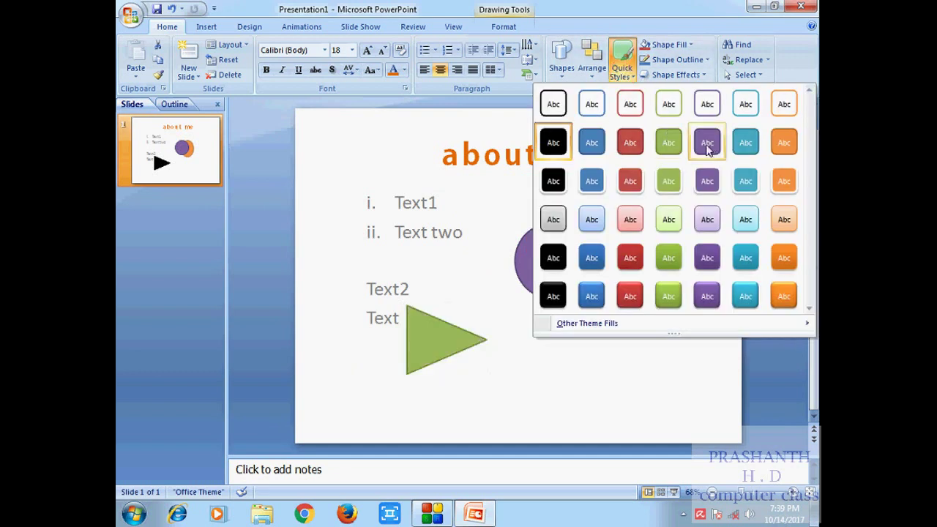
click(709, 190)
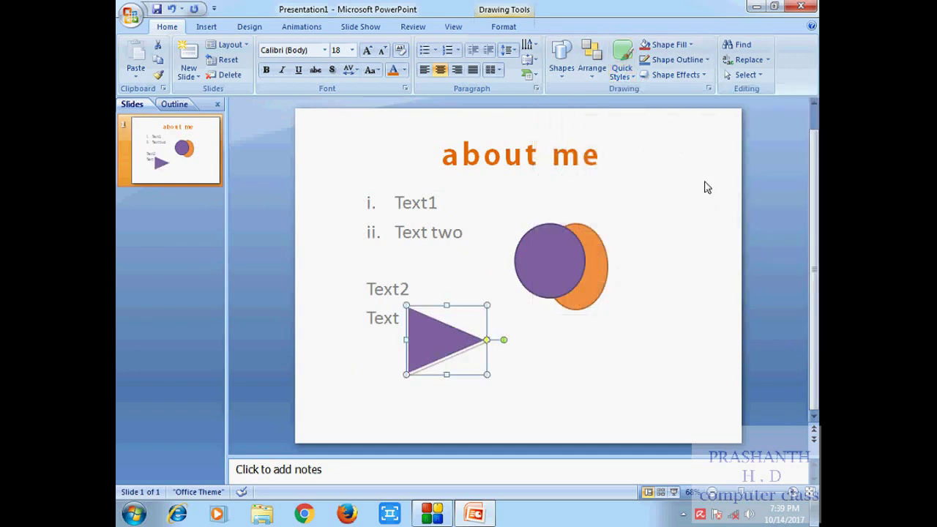
Fill the triangle with the Chrysanthemum sample picture and shift it slightly right.
click(680, 44)
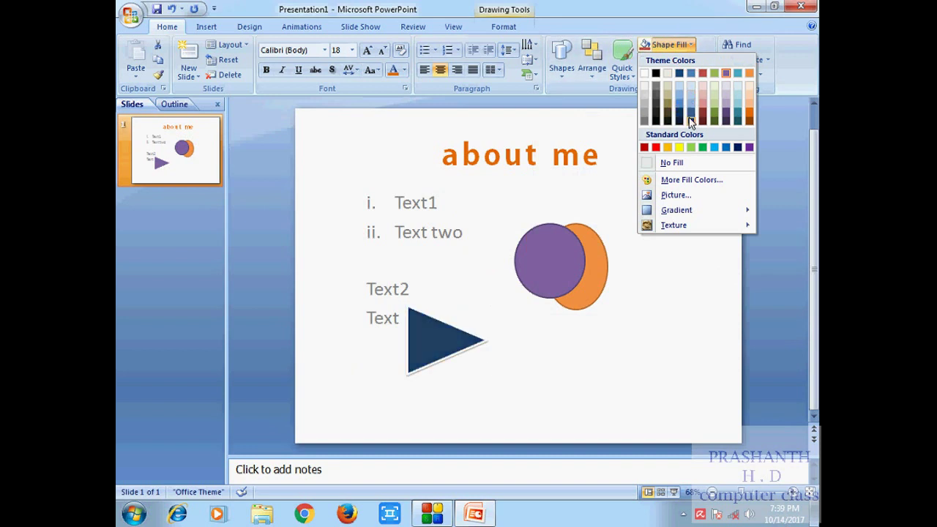
click(688, 197)
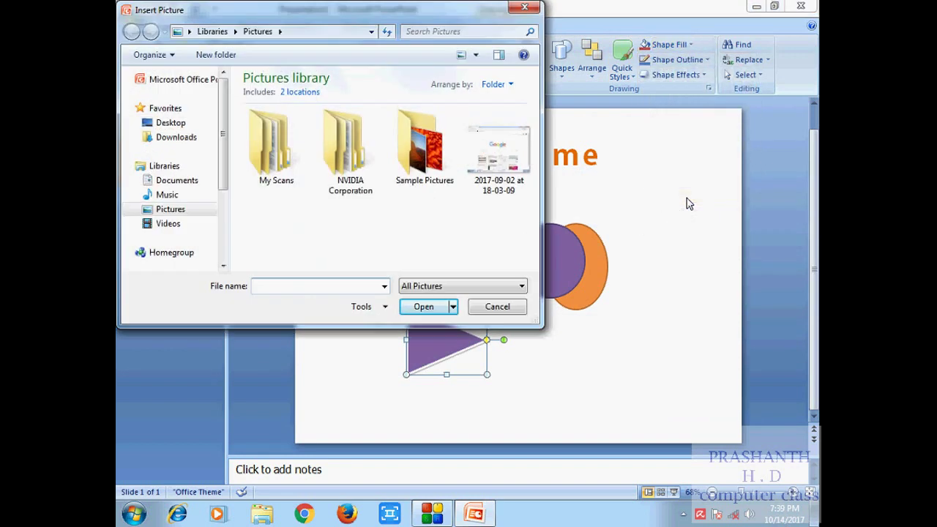
double_click(412, 165)
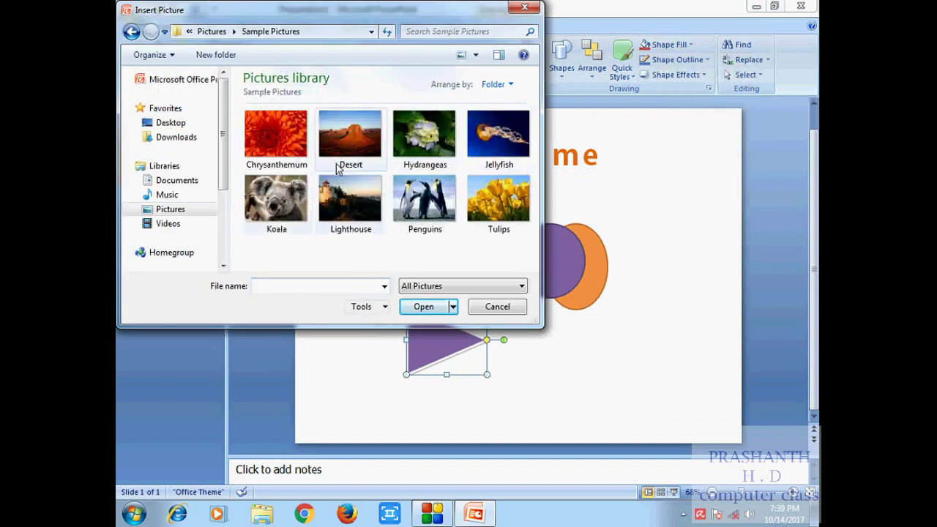
click(286, 159)
click(425, 306)
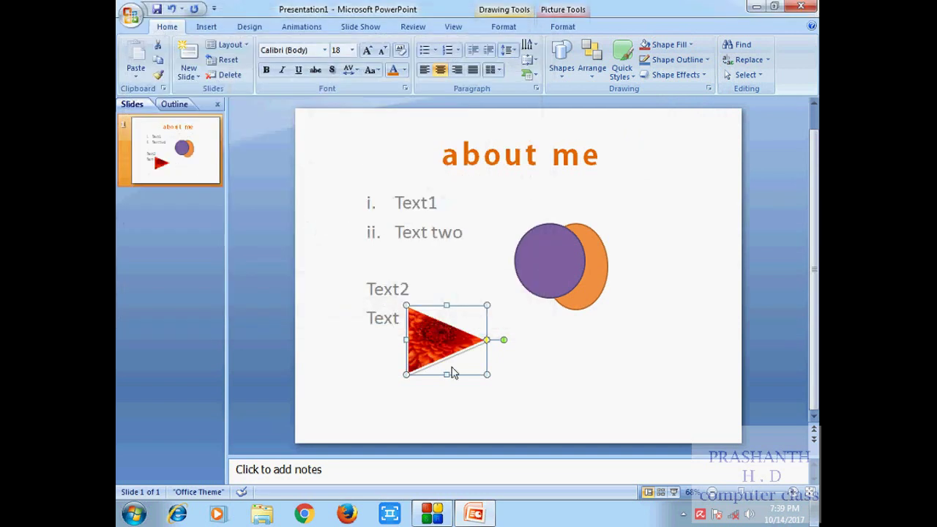
drag(438, 350, 475, 357)
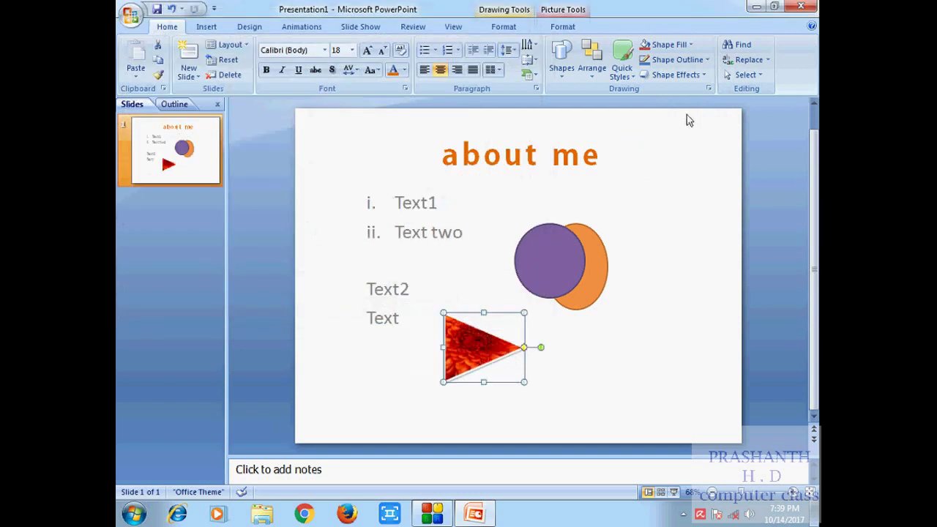
click(706, 59)
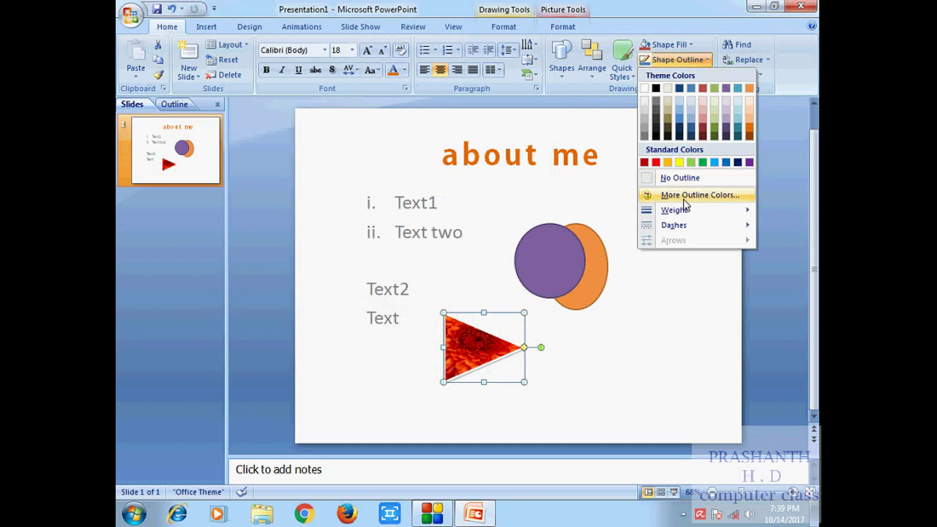
mouse_move(682, 211)
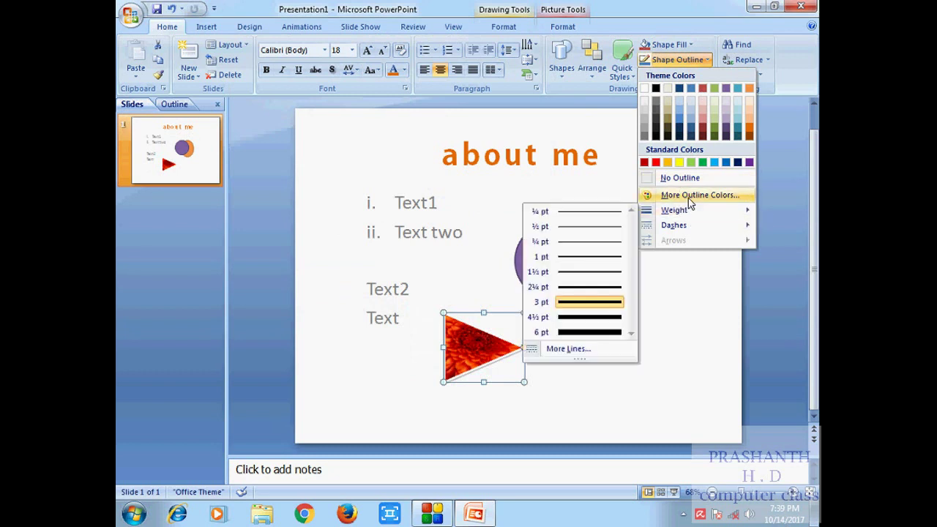
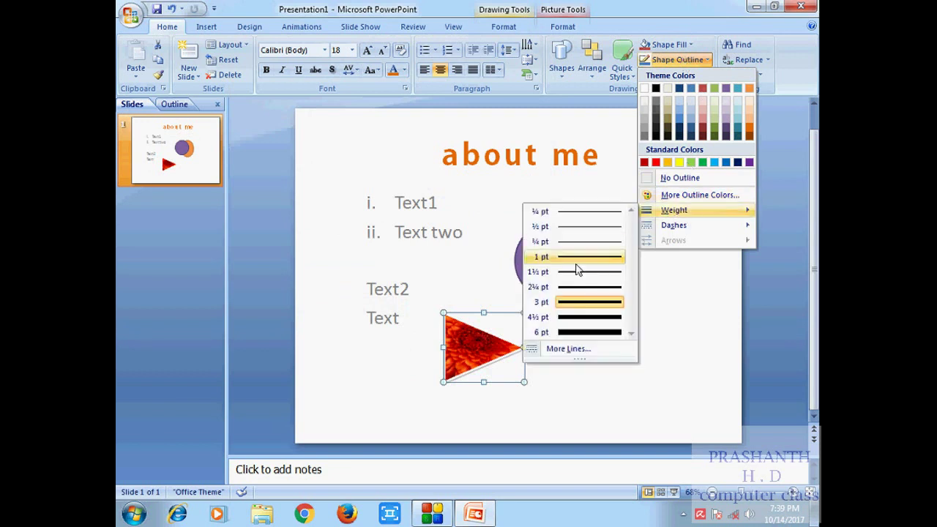
Give the triangle a 2¼ pt outline and an inner shadow.
click(568, 287)
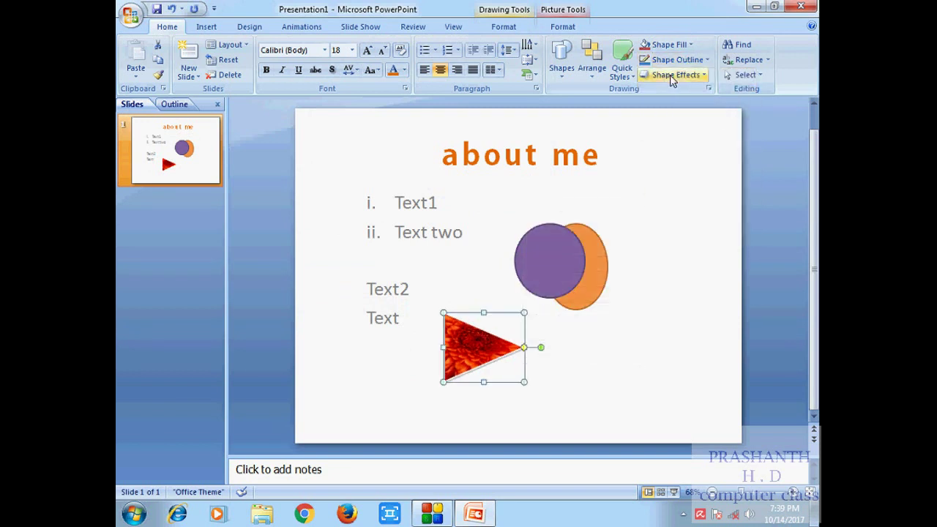
click(706, 60)
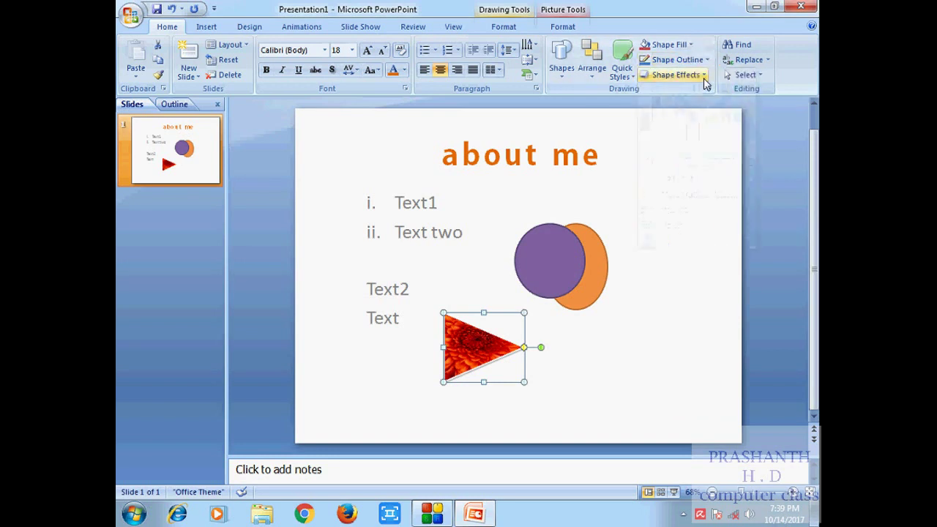
click(704, 76)
mouse_move(701, 130)
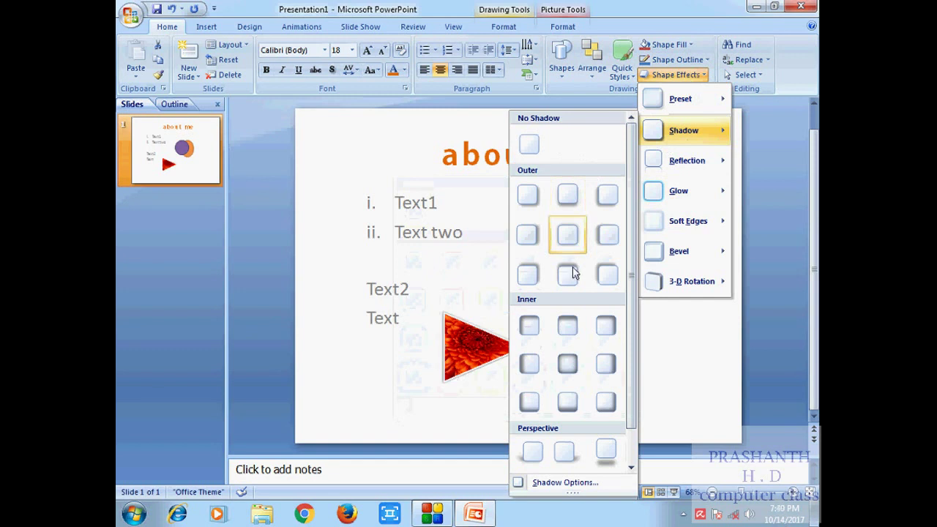
click(606, 327)
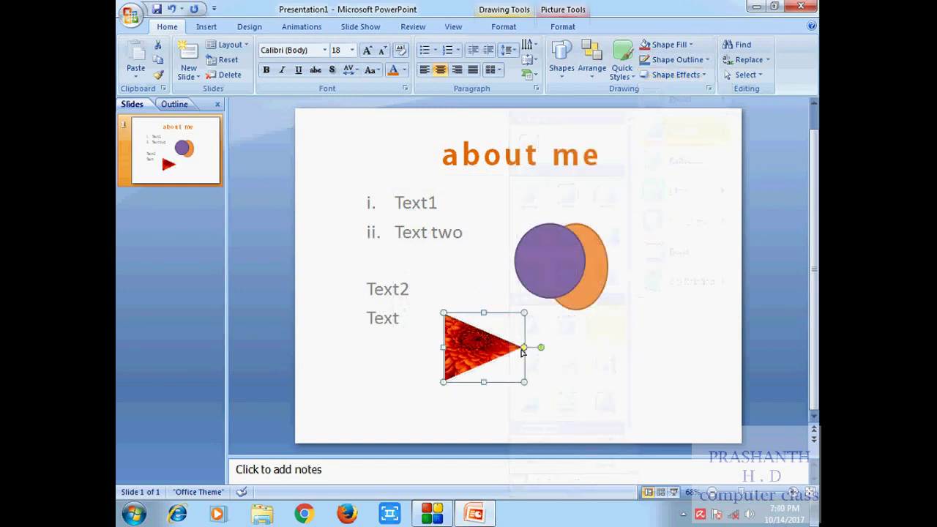
Move the purple circle up-right, away from the orange oval, and give it a shadow.
click(550, 265)
drag(563, 244, 648, 214)
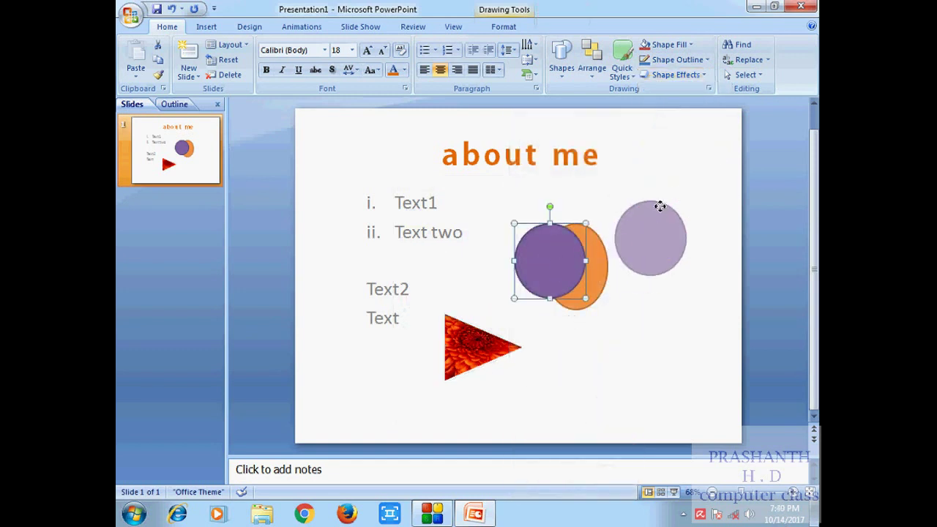
click(673, 75)
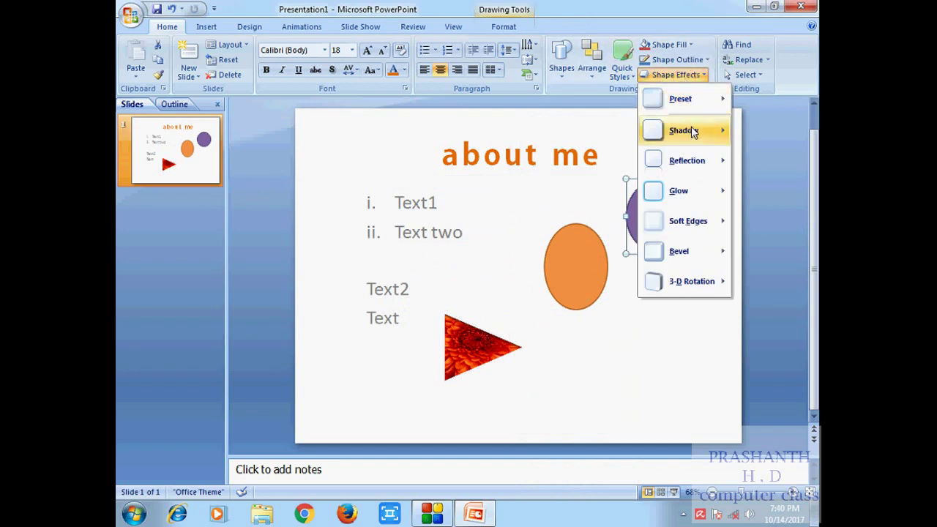
mouse_move(690, 132)
click(602, 201)
click(665, 298)
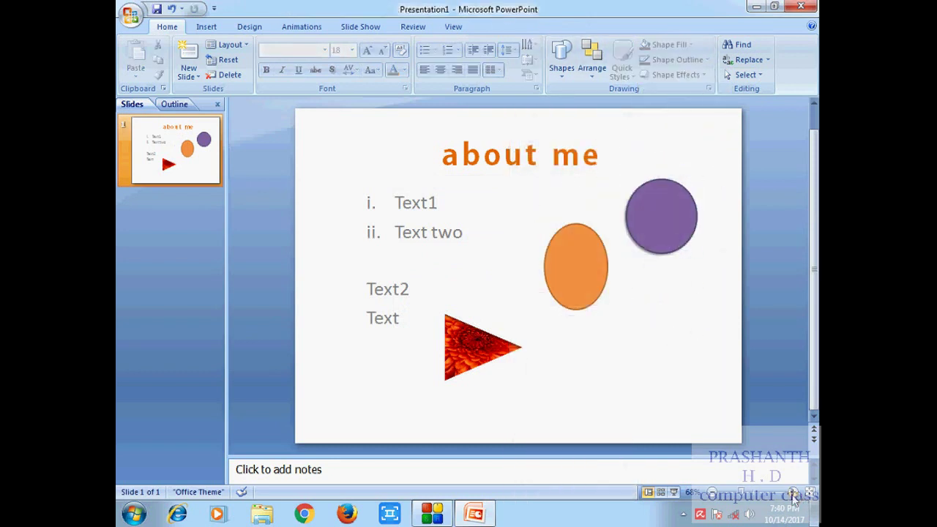
Zoom in to 130% on the purple circle and reselect it.
click(793, 493)
click(792, 493)
click(792, 493)
click(793, 493)
click(793, 493)
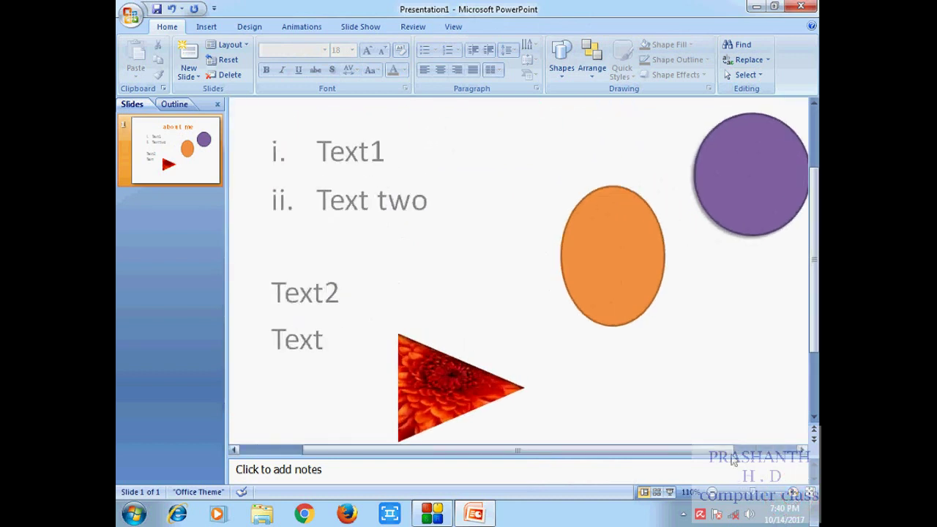
click(769, 451)
scroll(697, 212, up, 1)
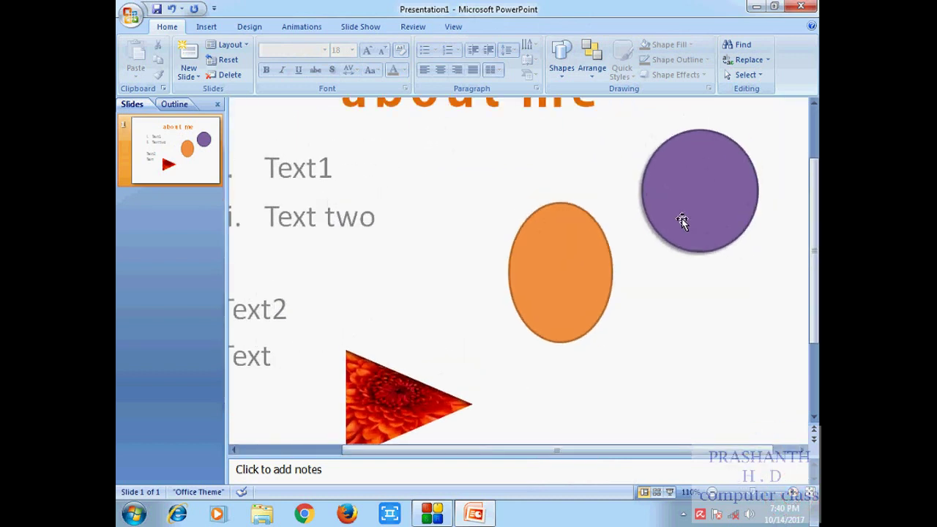
click(793, 493)
click(793, 492)
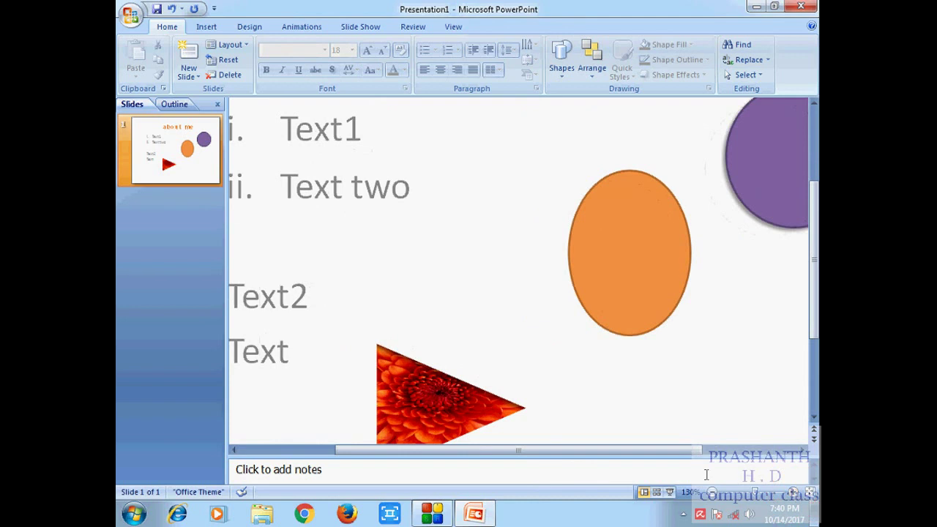
click(729, 451)
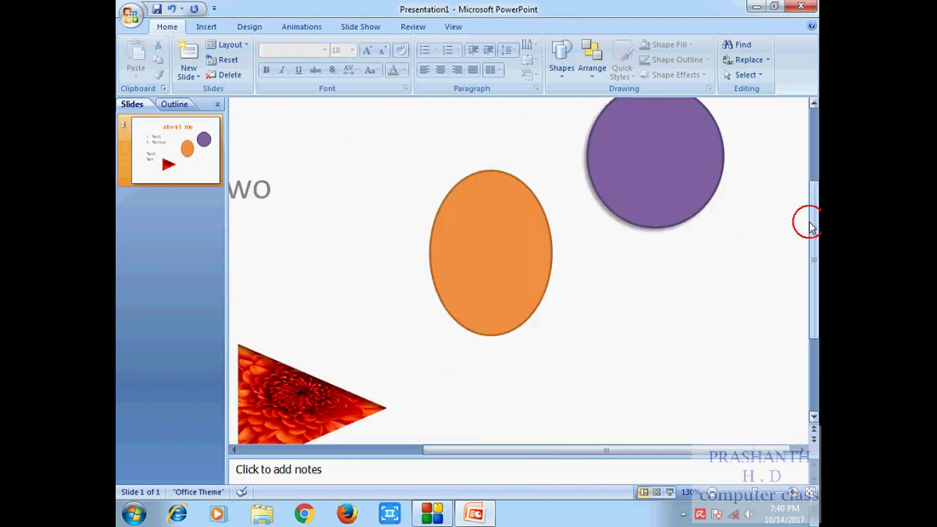
click(615, 210)
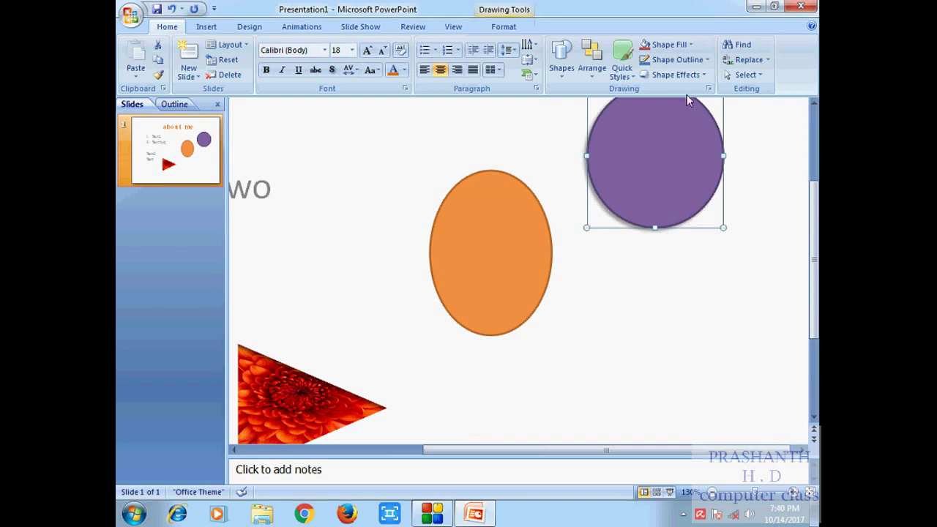
Add a light green glow to the purple circle.
click(675, 75)
mouse_move(692, 193)
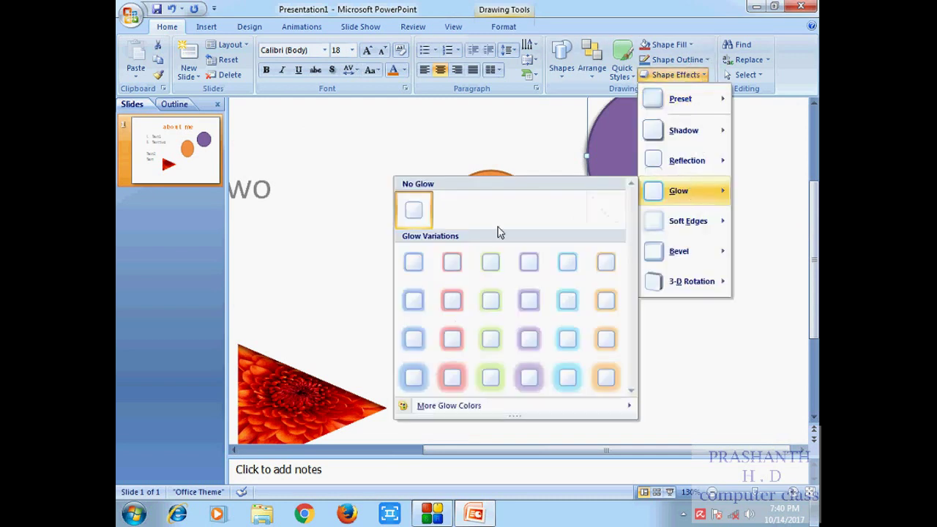
click(489, 264)
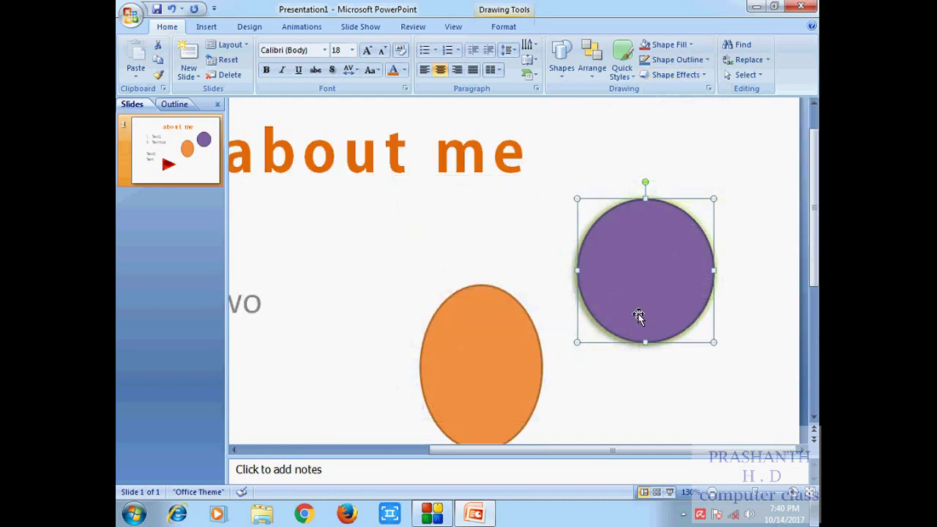
Flatten the circle into an ellipse with a Parallel 3-D rotation, then zoom out to 110%.
click(688, 74)
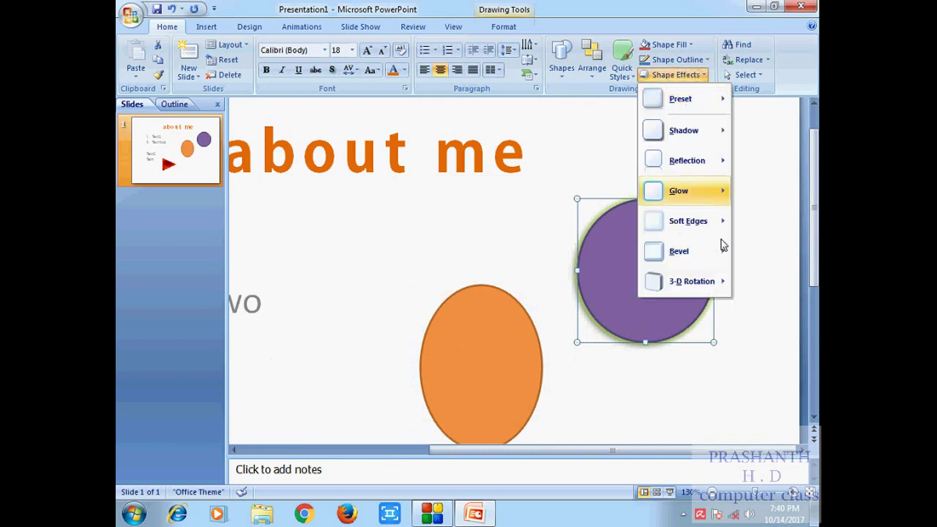
mouse_move(703, 279)
click(565, 236)
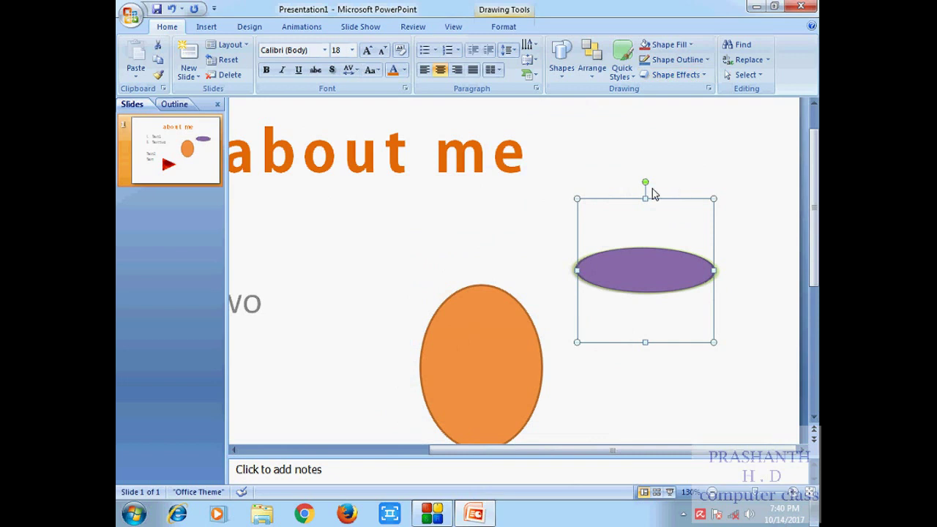
click(495, 211)
click(712, 492)
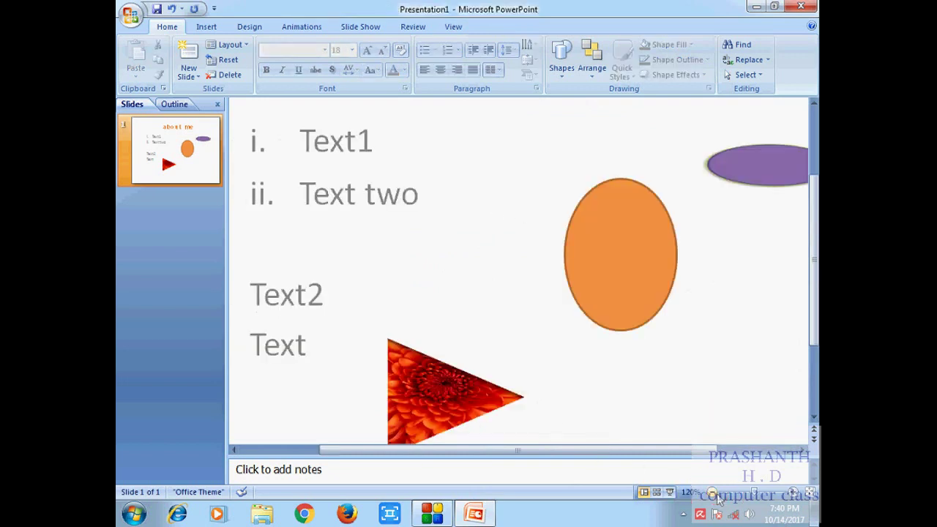
click(655, 444)
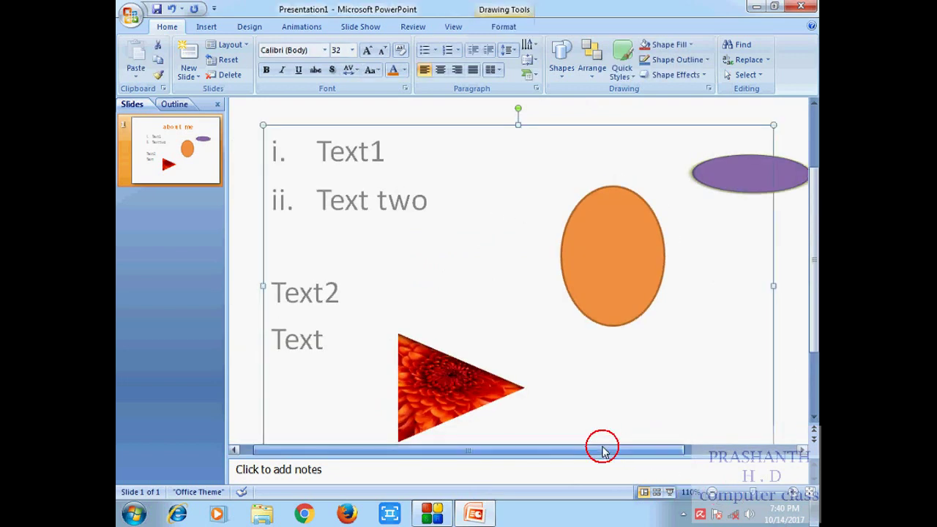
ctrl+scroll(689, 339, down, 1)
click(740, 44)
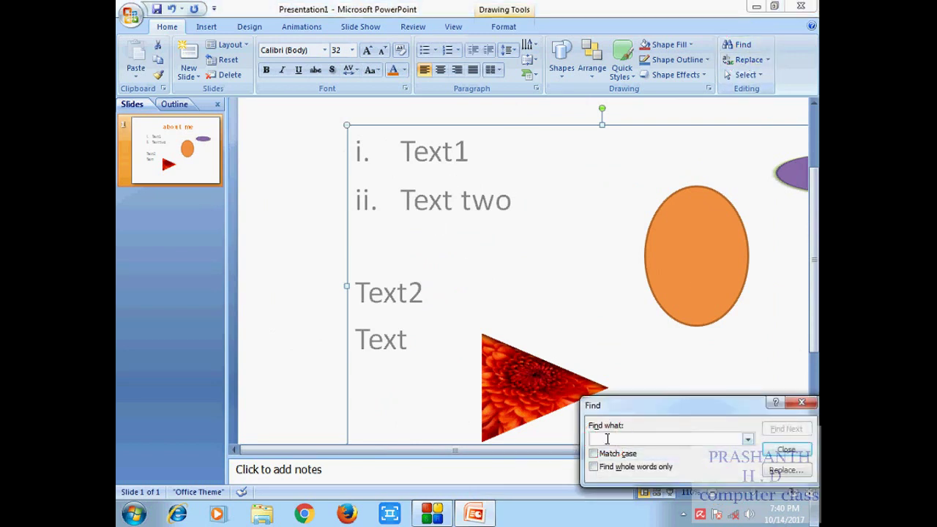
text(text2)
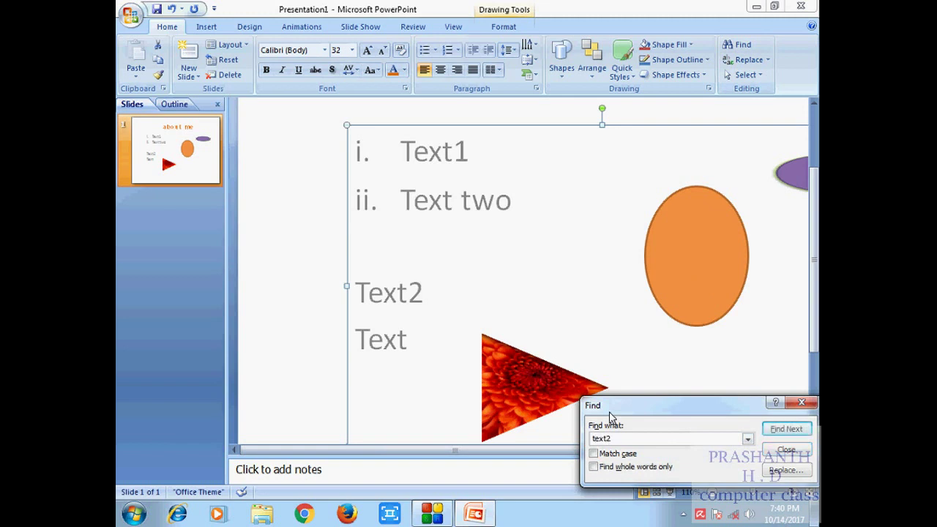
click(785, 429)
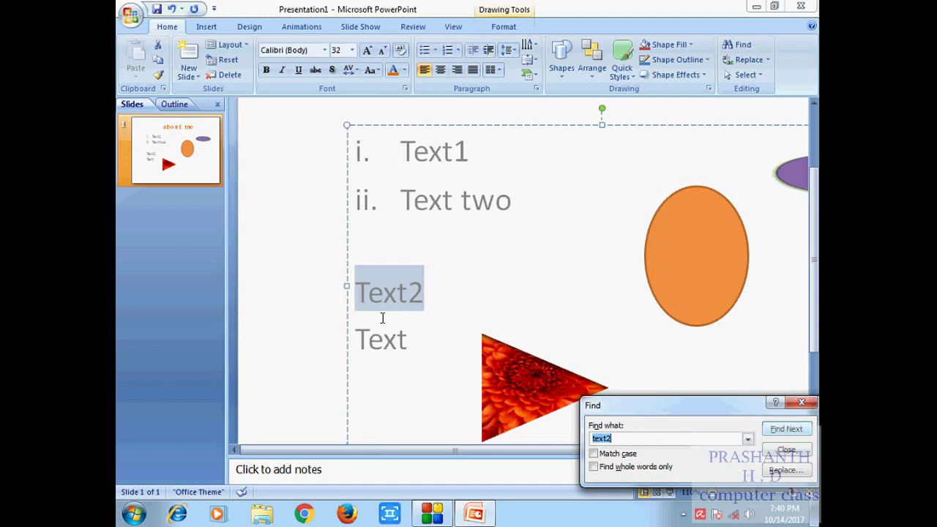
click(625, 437)
click(776, 431)
click(776, 431)
click(776, 430)
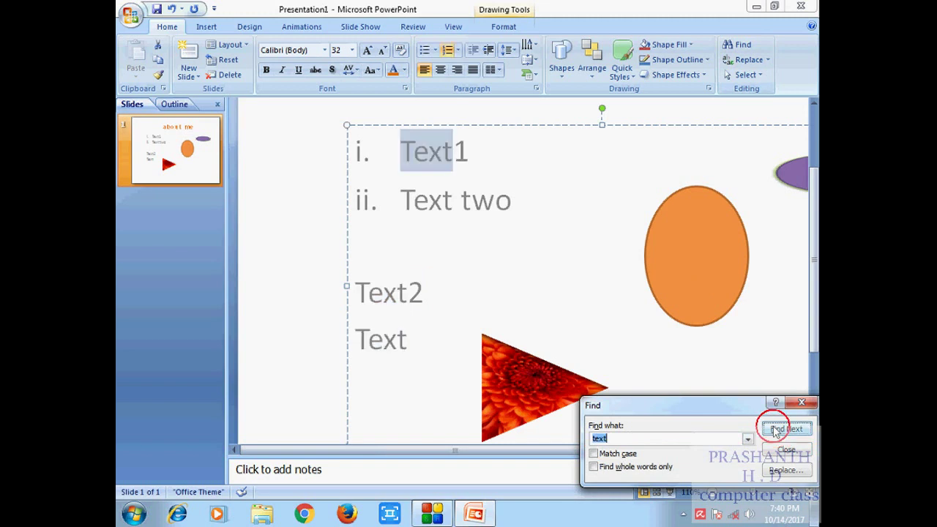
click(775, 431)
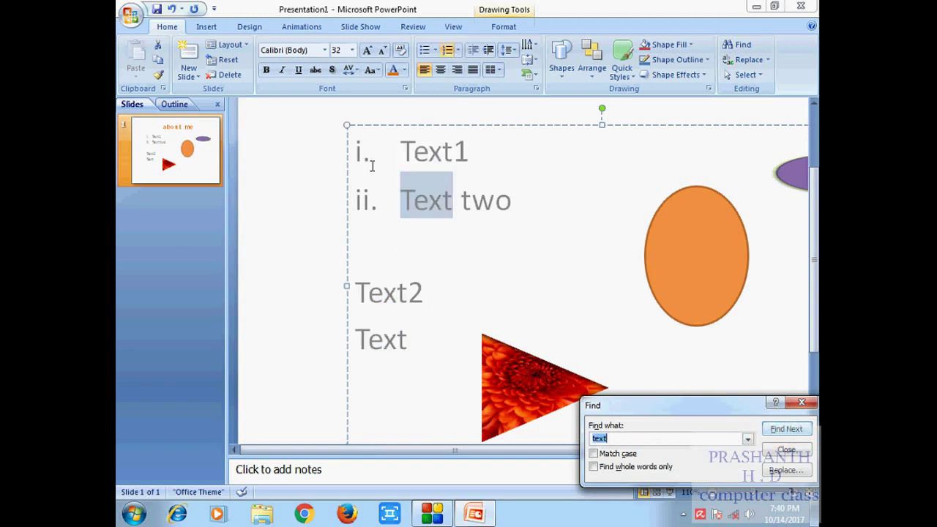
click(796, 452)
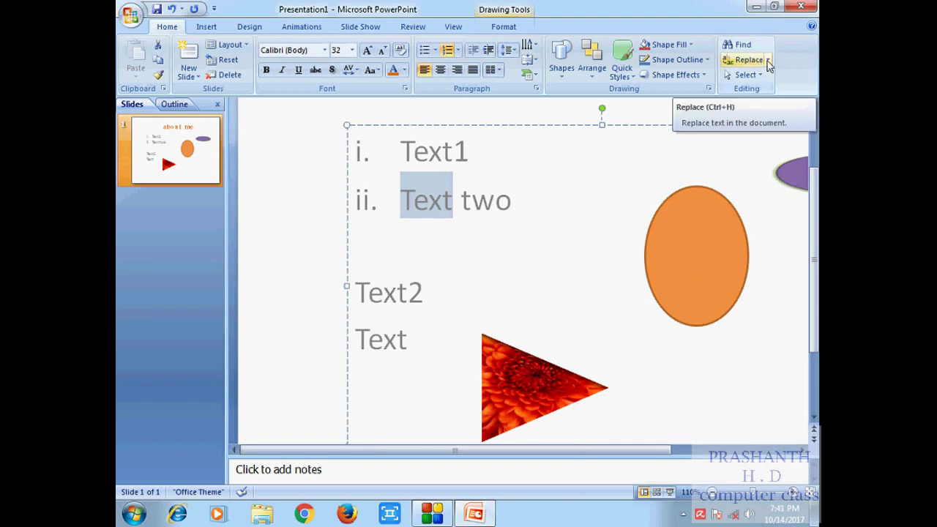
Replace every 'Text' with 'how are you' using Replace All, then dismiss the count message.
click(738, 45)
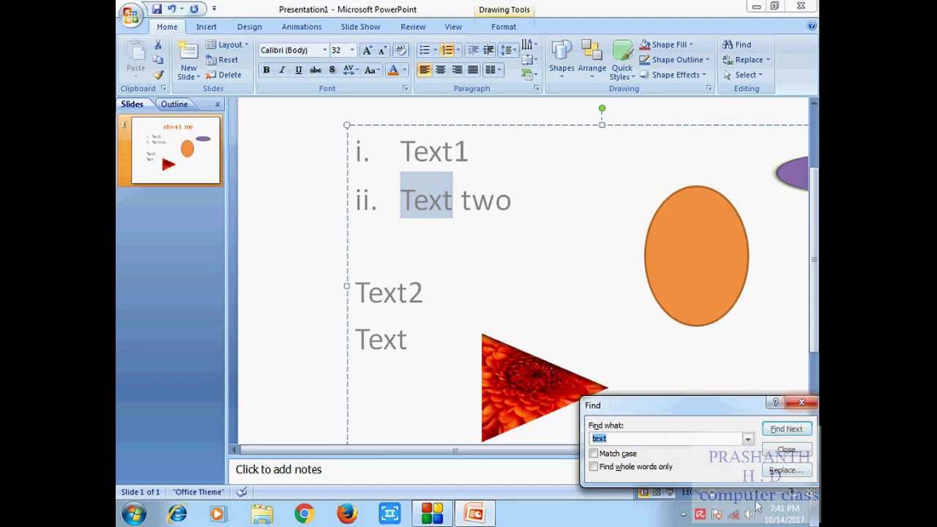
click(801, 403)
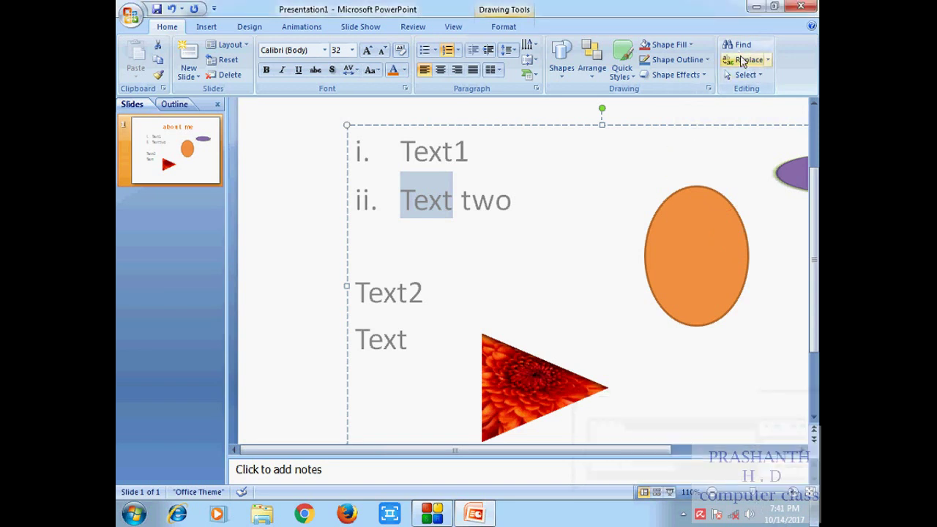
click(752, 64)
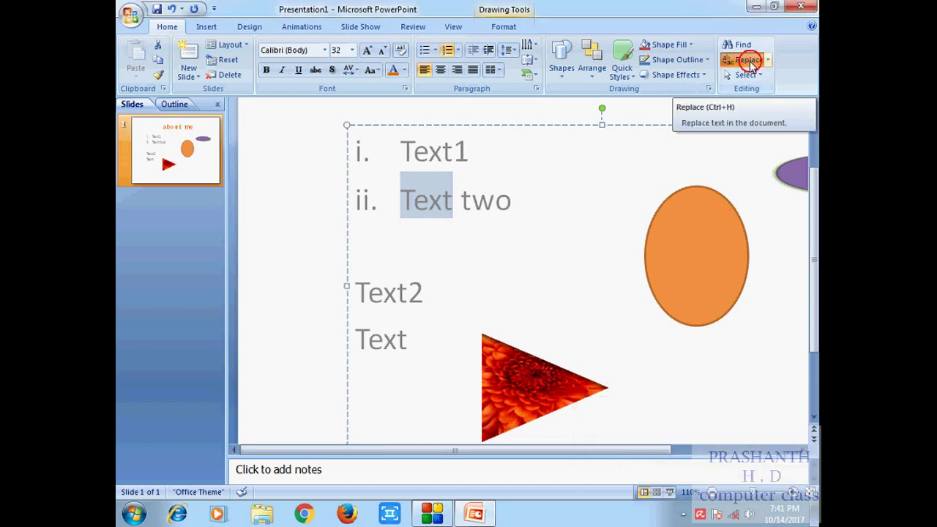
click(605, 455)
text(how are you)
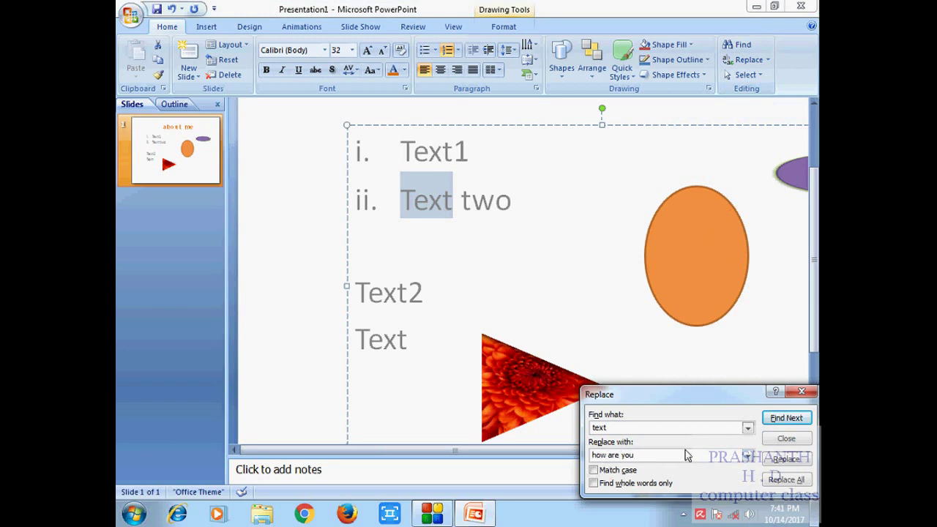
click(788, 460)
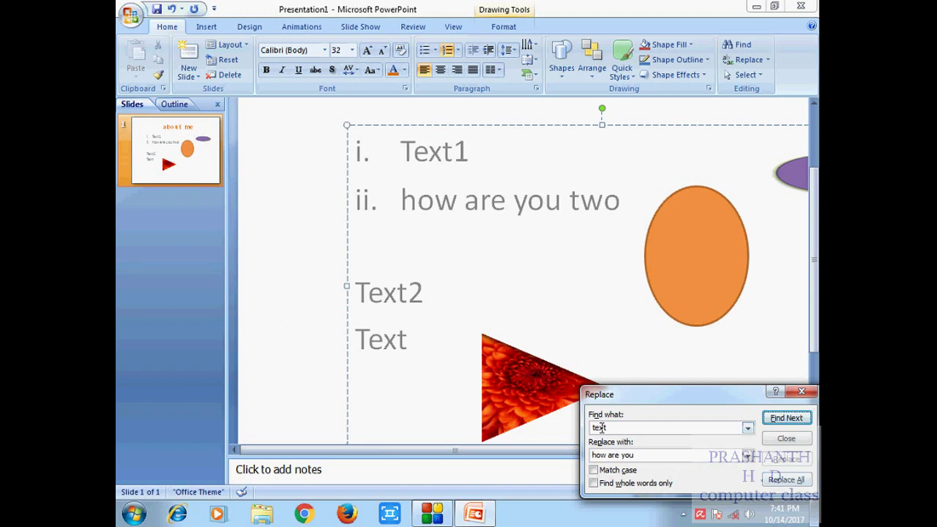
click(786, 479)
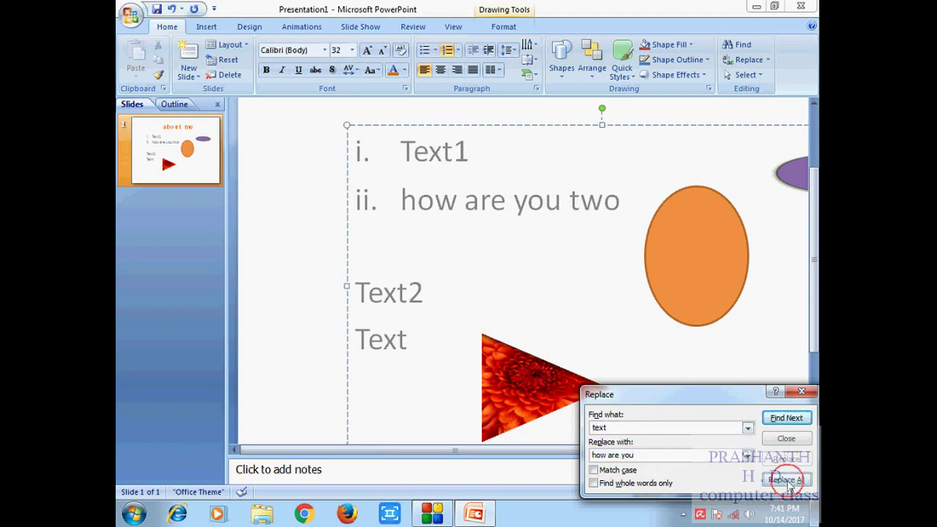
click(469, 290)
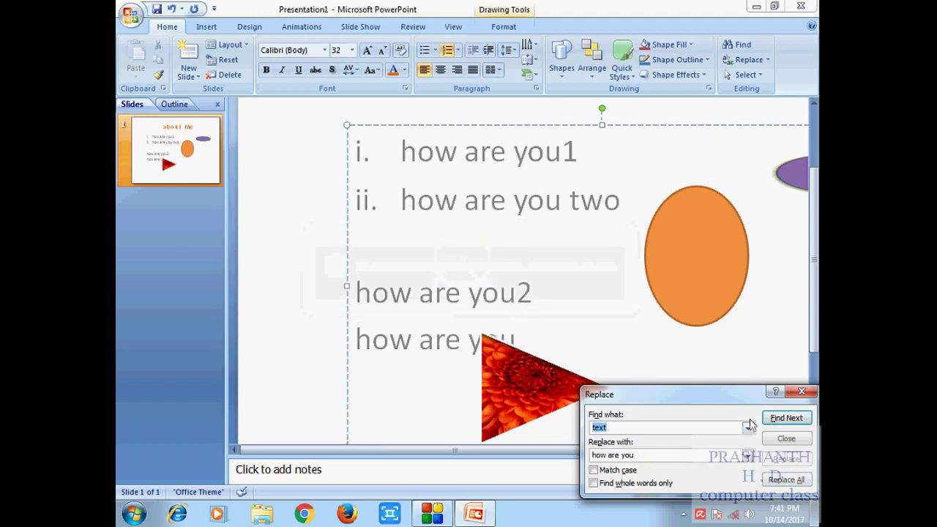
click(741, 365)
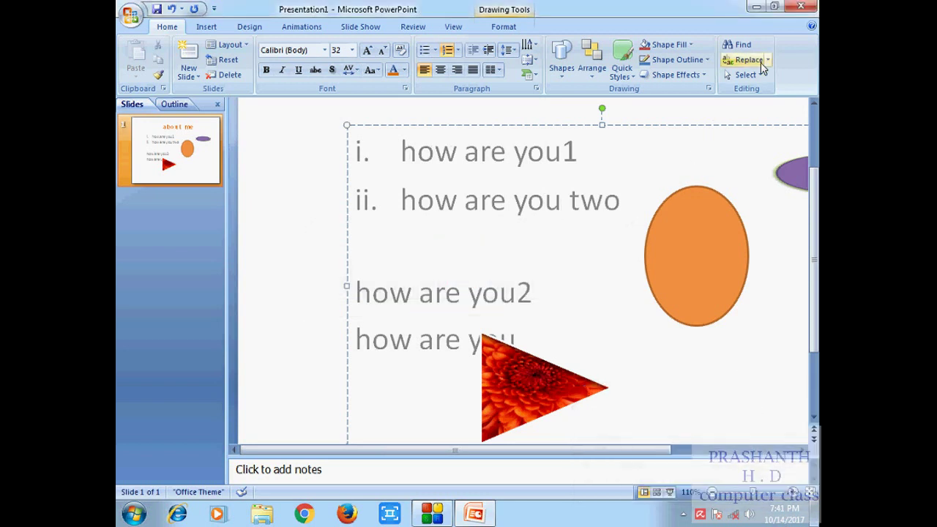
click(747, 74)
click(754, 91)
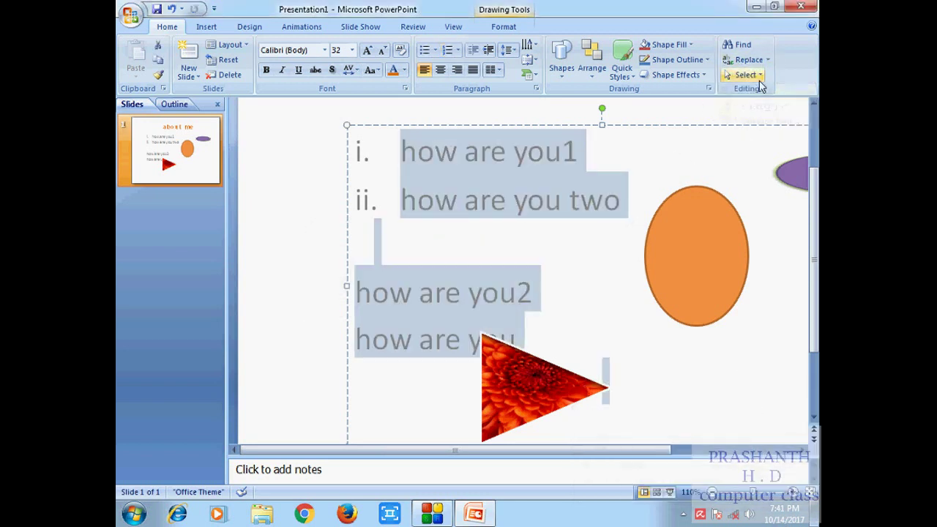
click(747, 74)
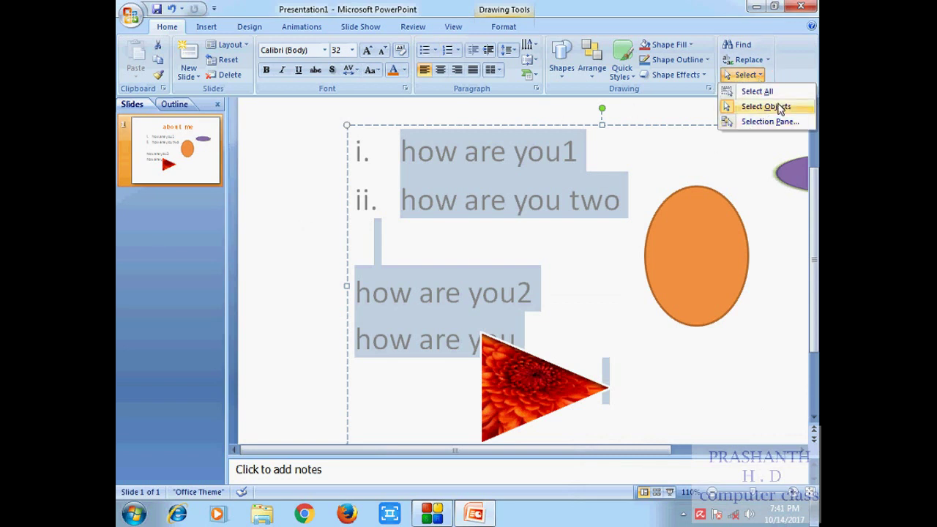
click(786, 106)
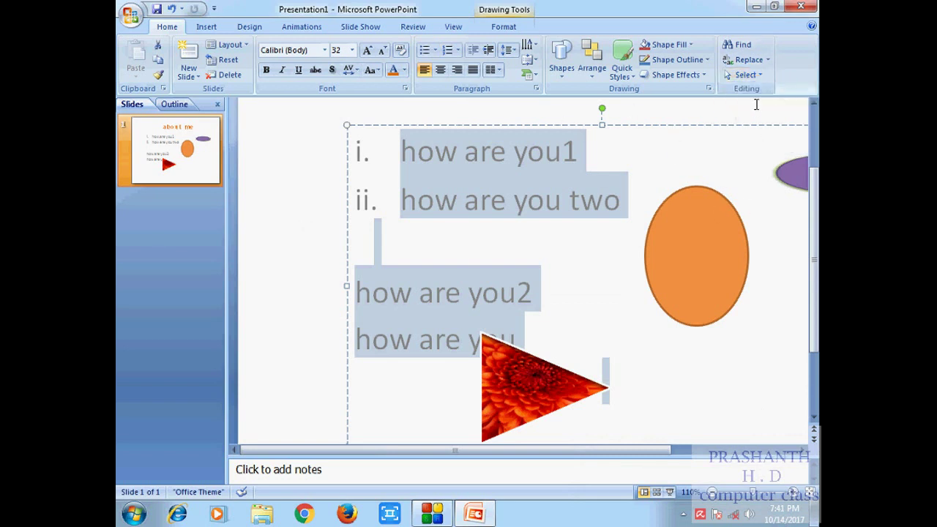
click(760, 75)
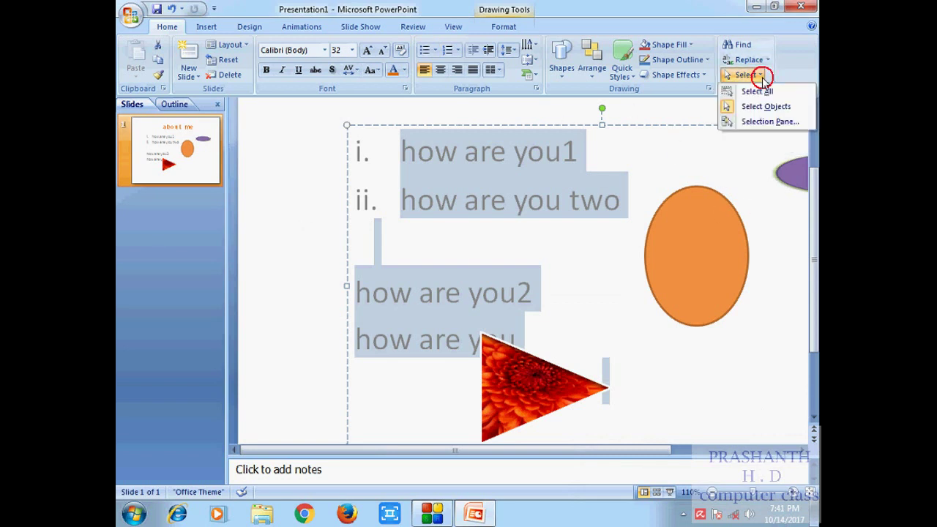
click(779, 122)
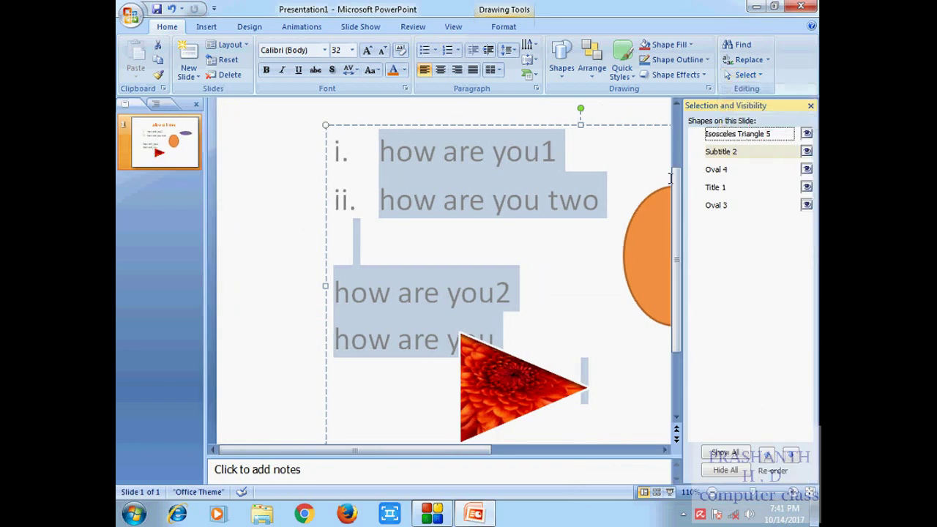
click(714, 169)
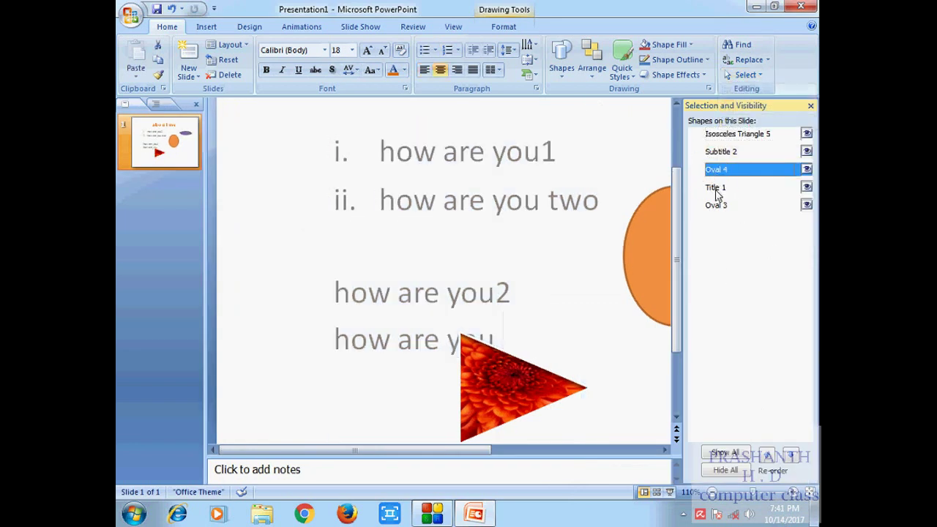
click(715, 187)
click(716, 206)
click(715, 188)
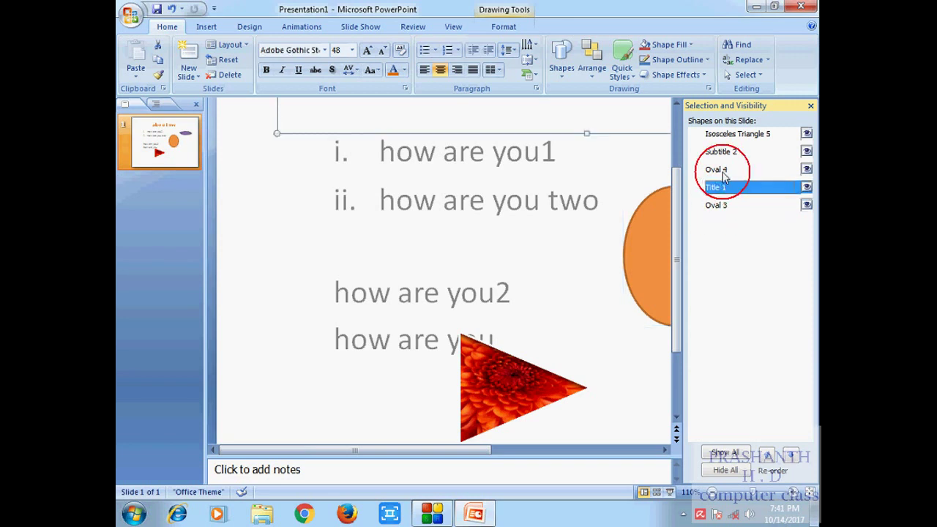
click(716, 170)
click(717, 152)
click(720, 136)
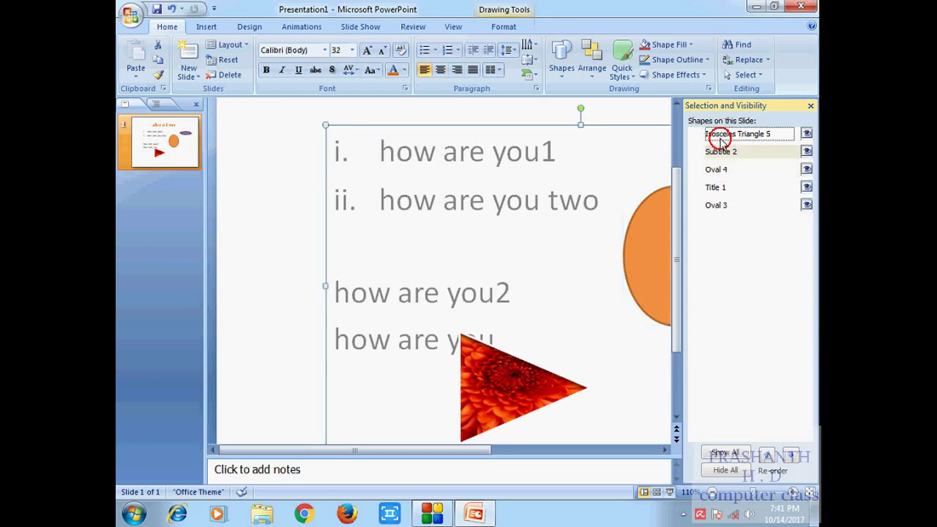
click(811, 107)
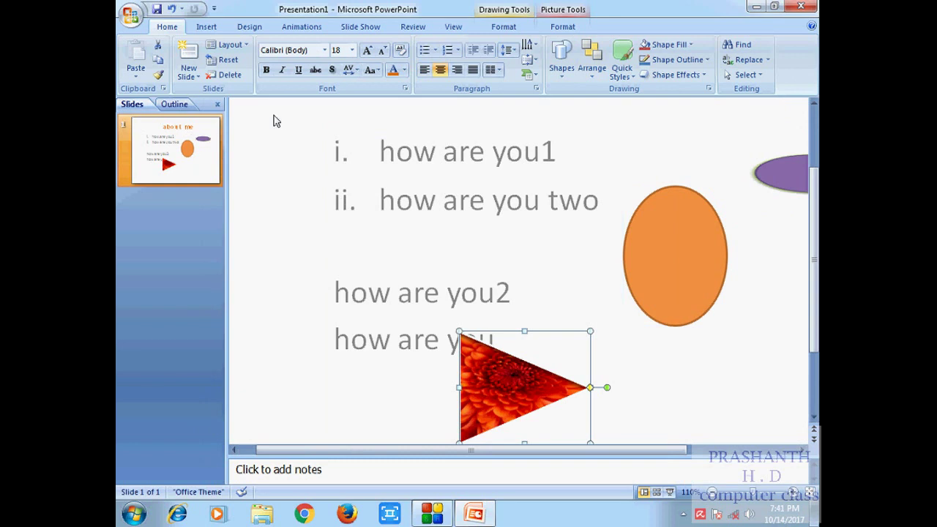
scroll(264, 219, up, 2)
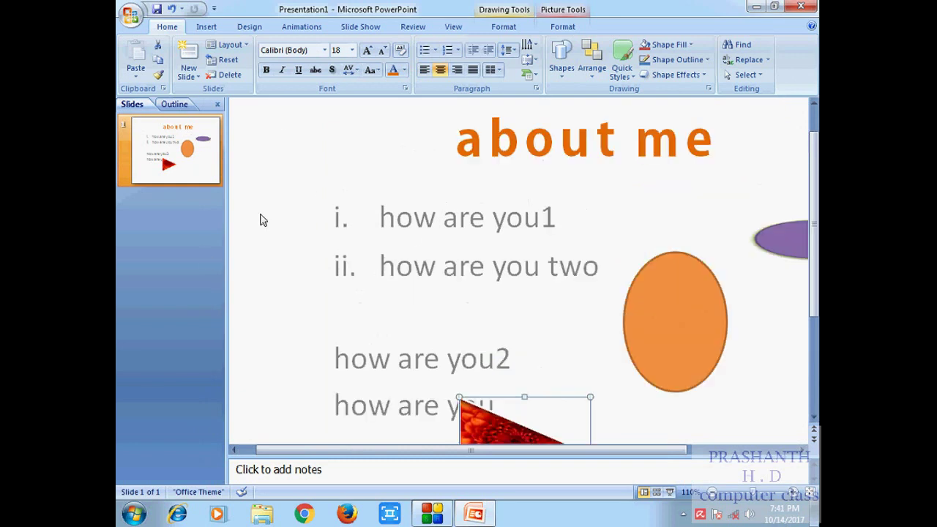
scroll(260, 212, up, 1)
scroll(275, 145, down, 1)
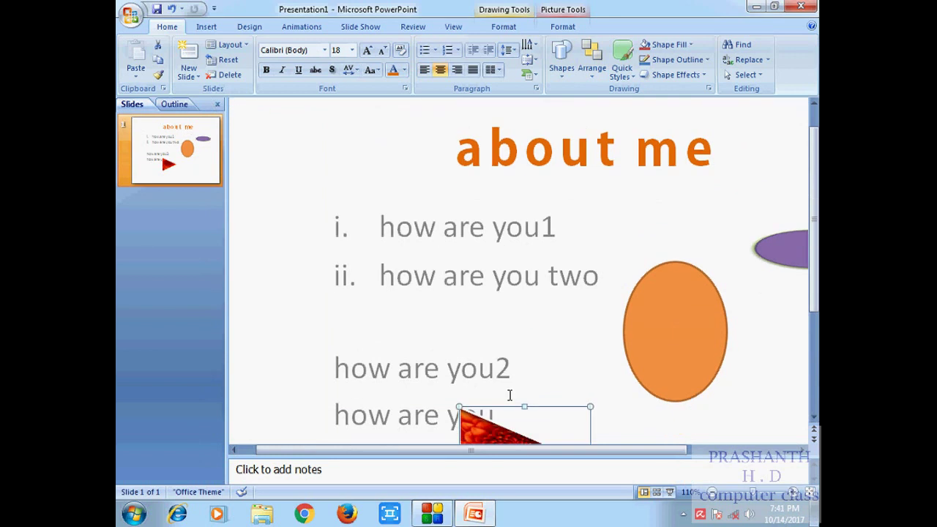
click(712, 492)
click(712, 492)
click(712, 492)
scroll(534, 198, up, 1)
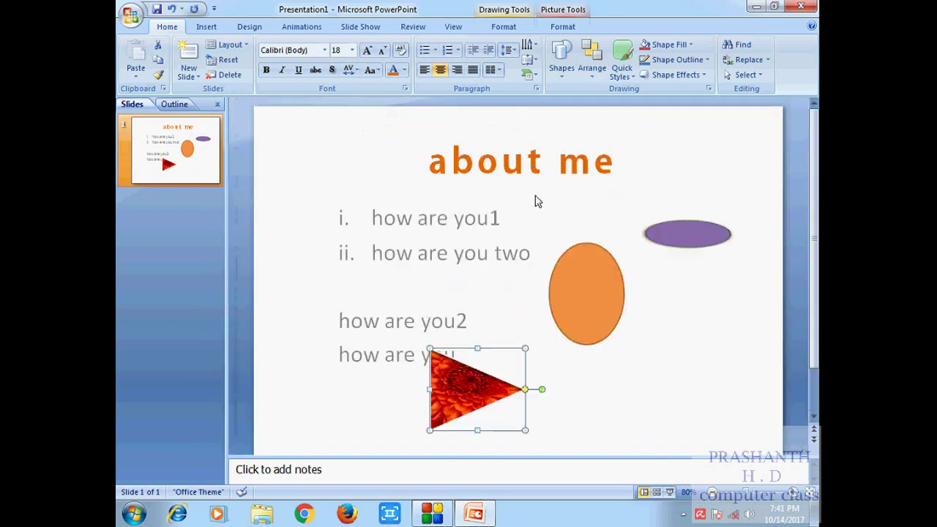
Add a new second slide and show it in the editor.
click(189, 57)
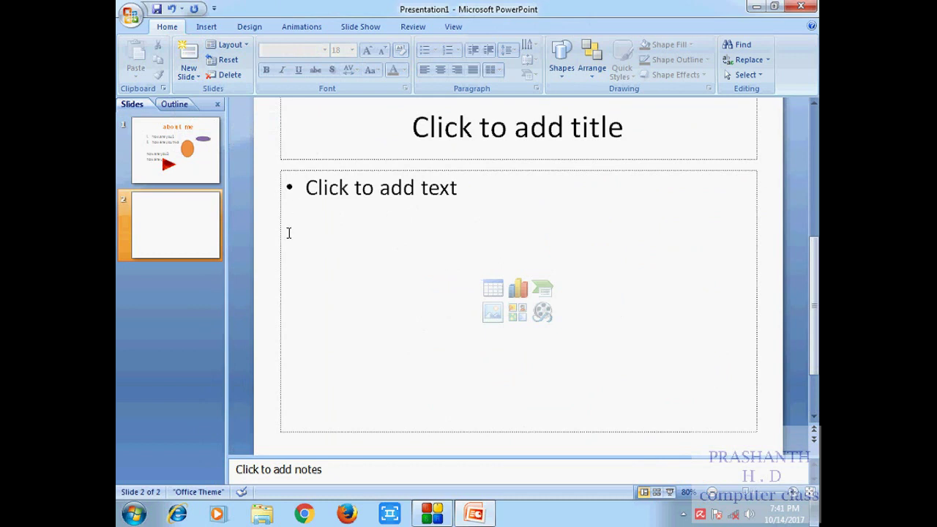
click(205, 205)
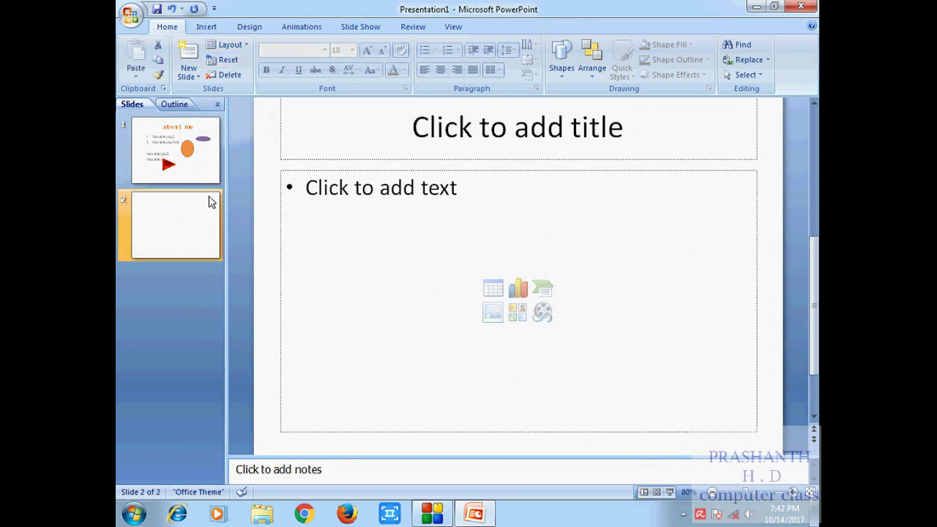
scroll(344, 218, up, 3)
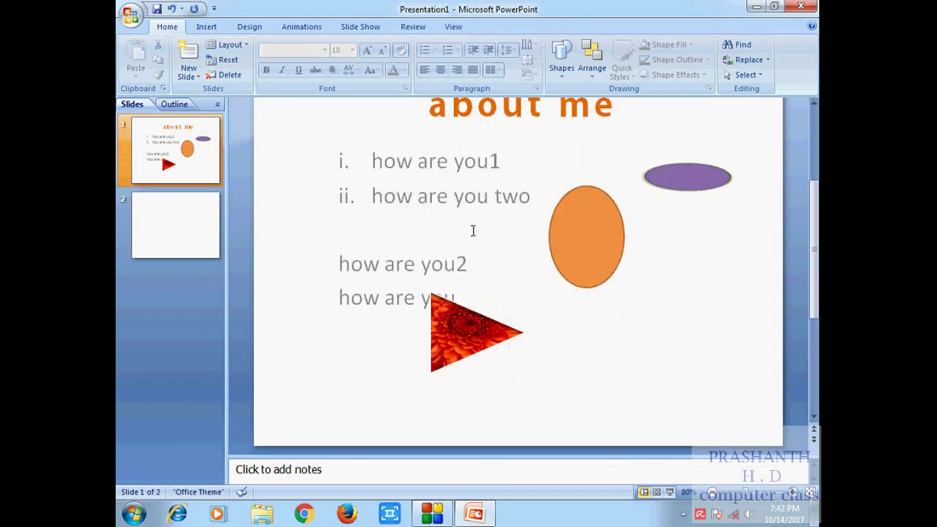
click(142, 198)
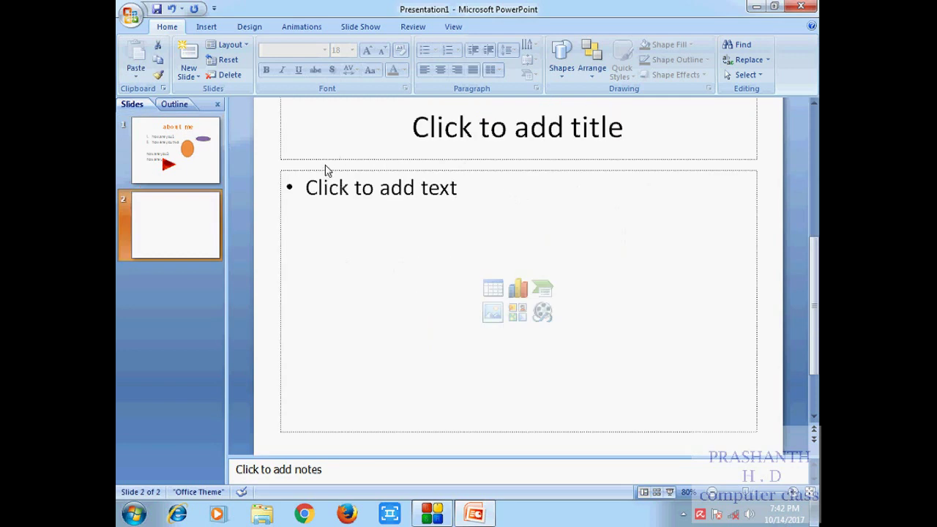
Delete the title and content placeholders from slide 2.
click(315, 161)
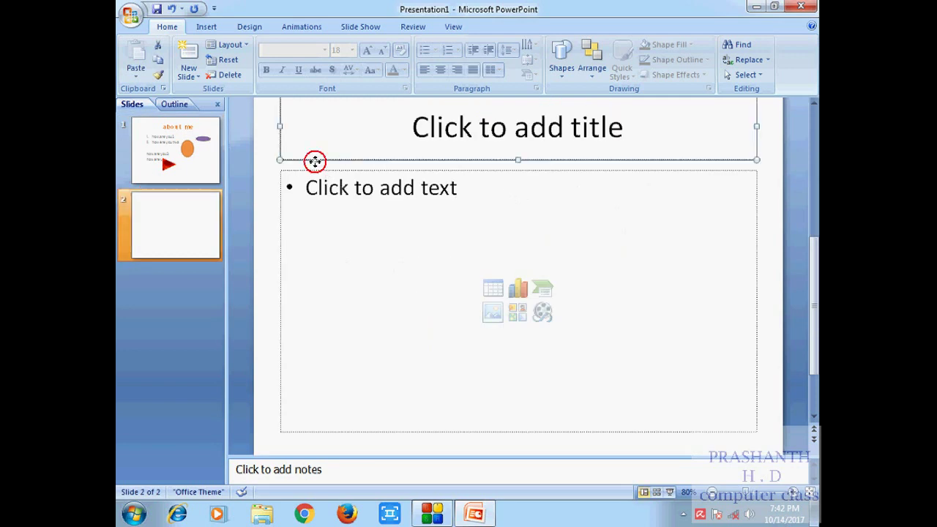
key(Delete)
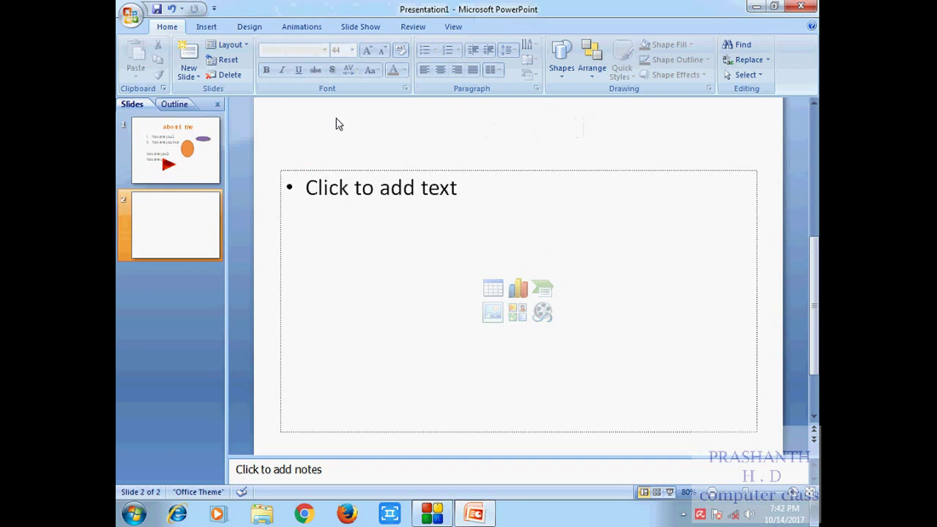
click(361, 175)
double_click(366, 169)
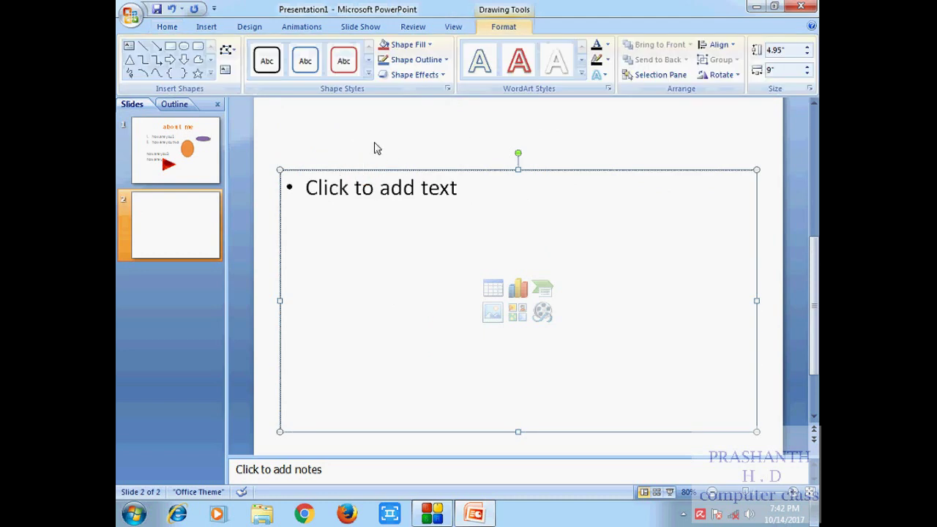
key(Delete)
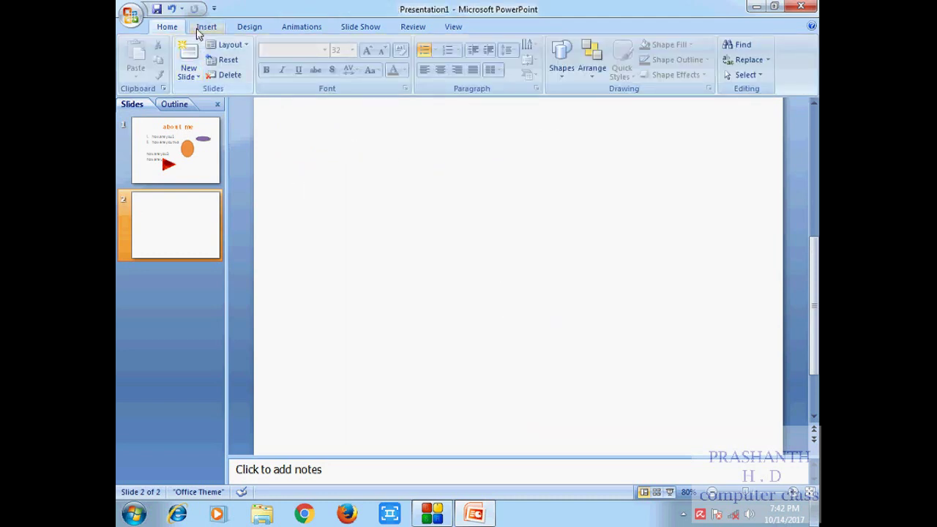
Draw a text box near the top of slide 2 reading 'Page 2'.
click(206, 28)
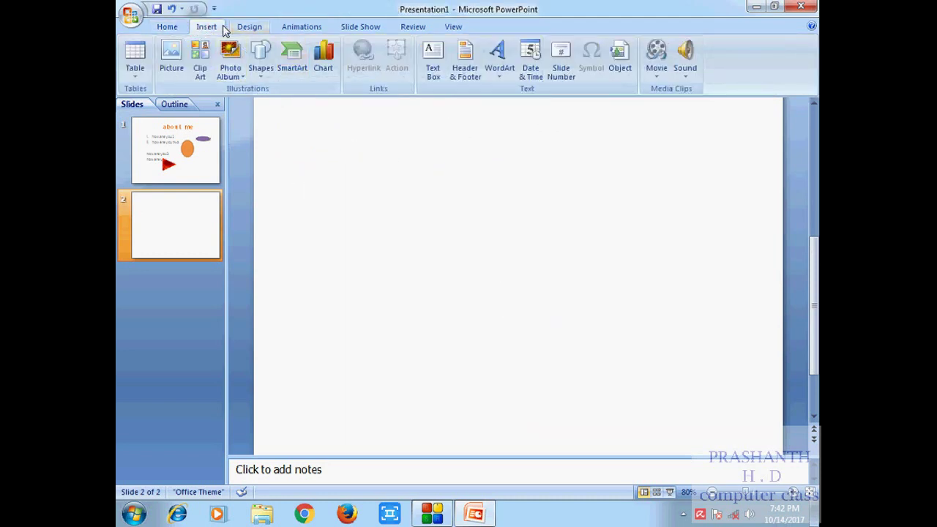
click(433, 53)
drag(311, 118, 613, 203)
text(Page 2)
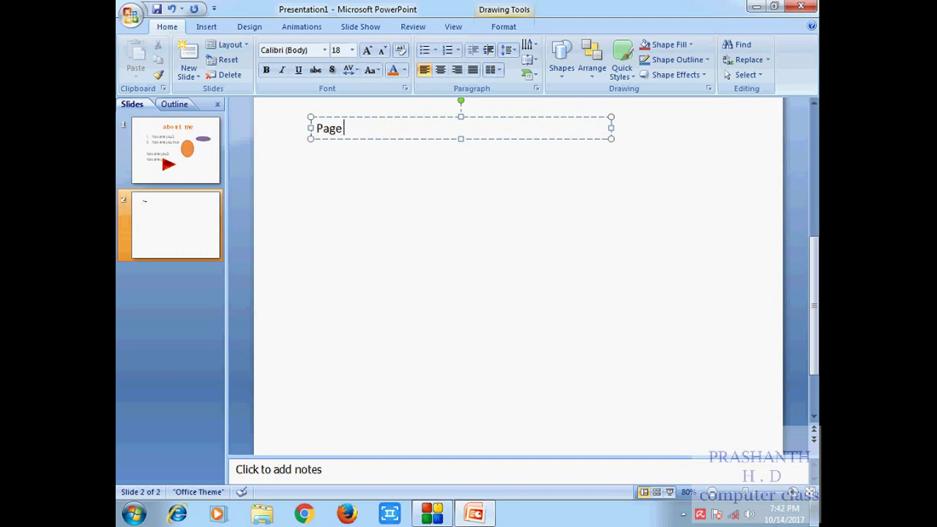
Format the 'Page 2' text at 66 pt, centered and orange.
triple_click(350, 127)
click(353, 50)
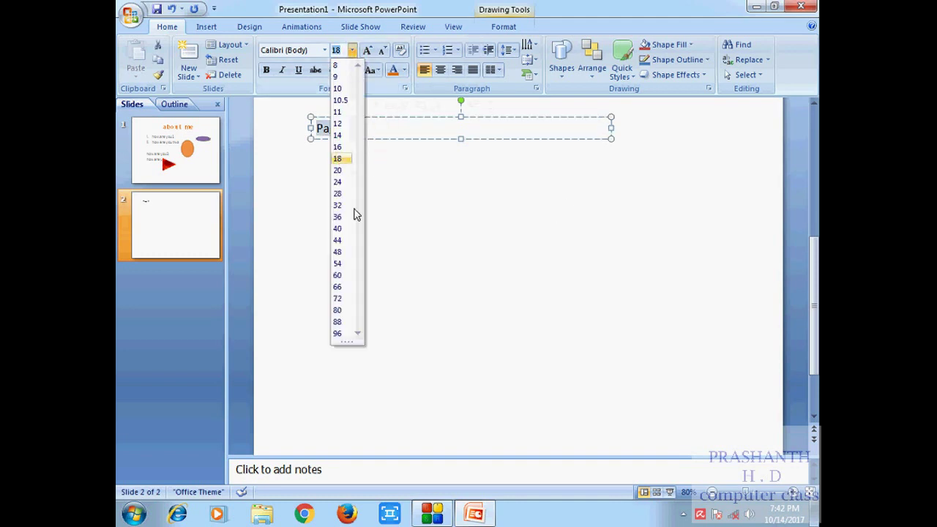
click(342, 286)
click(385, 151)
triple_click(388, 151)
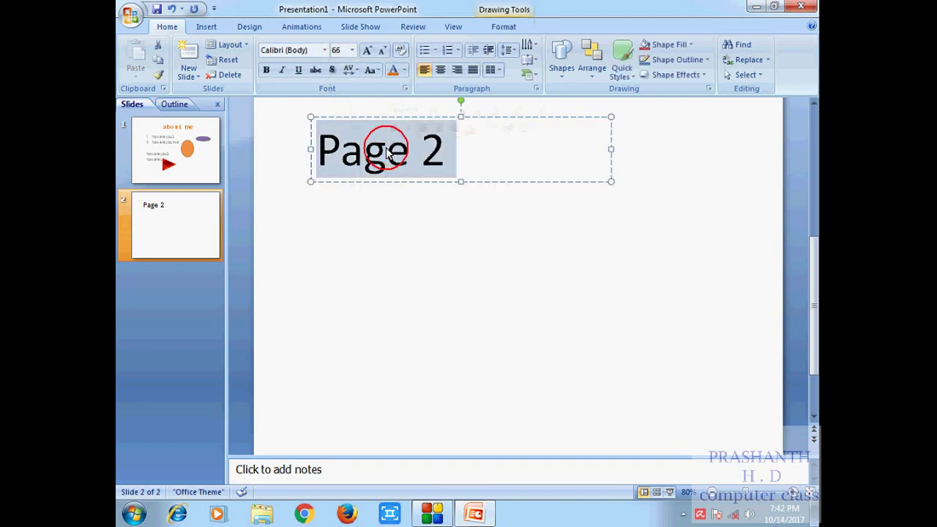
click(440, 70)
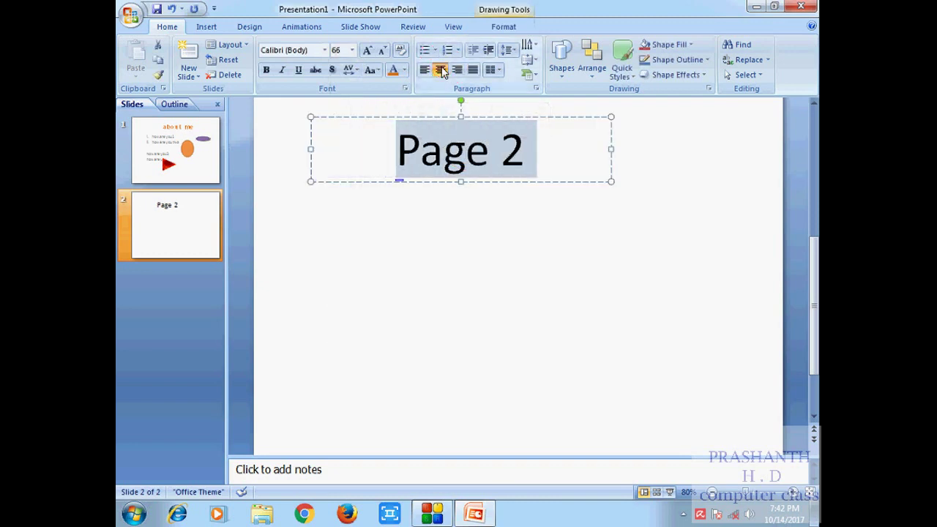
click(392, 69)
click(524, 304)
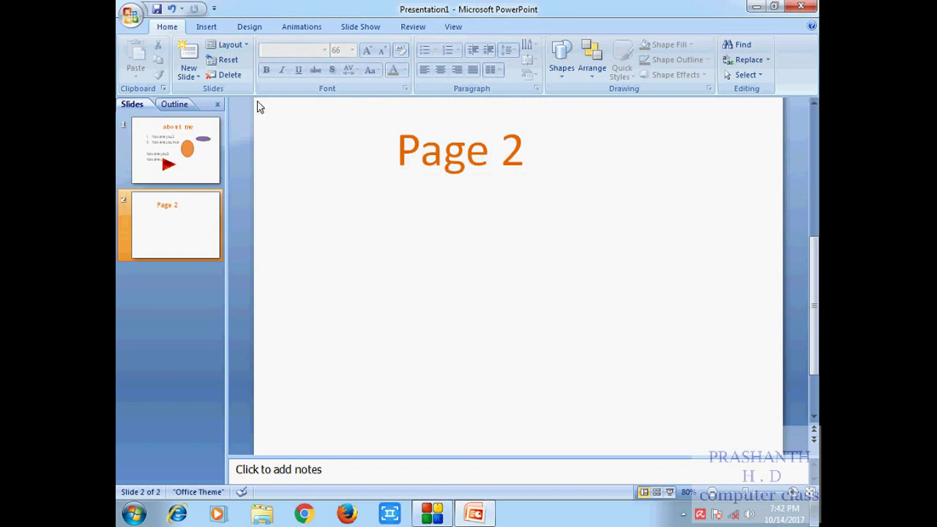
click(203, 27)
Insert a 2×2 table below the Page 2 title holding One, Two, Three and four.
click(170, 29)
click(205, 29)
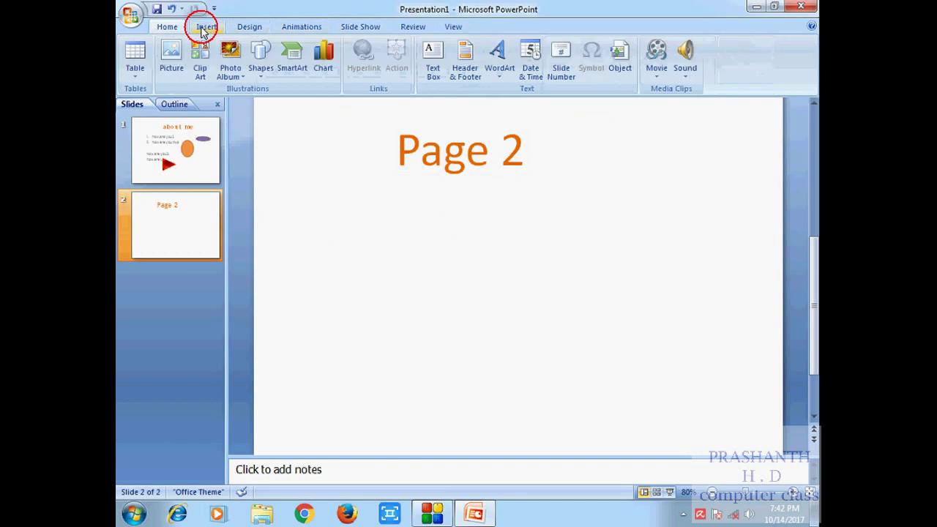
click(135, 70)
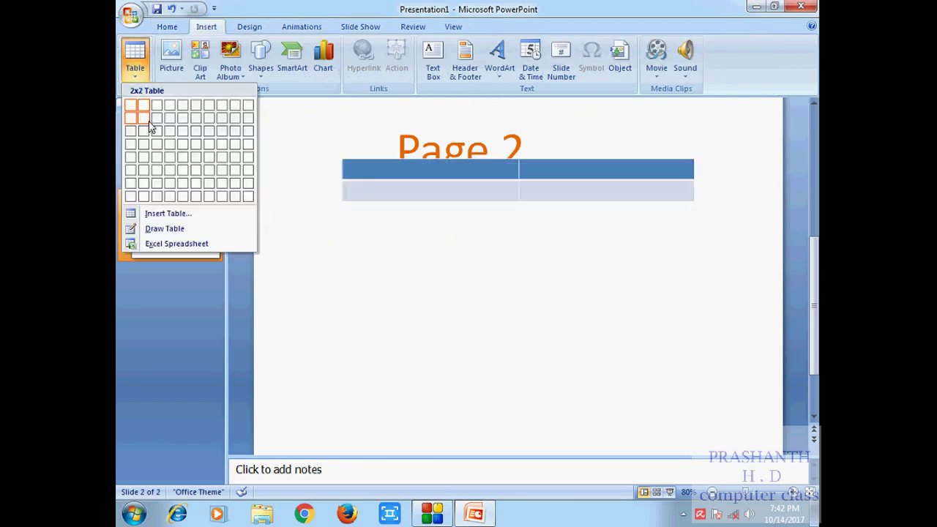
click(446, 276)
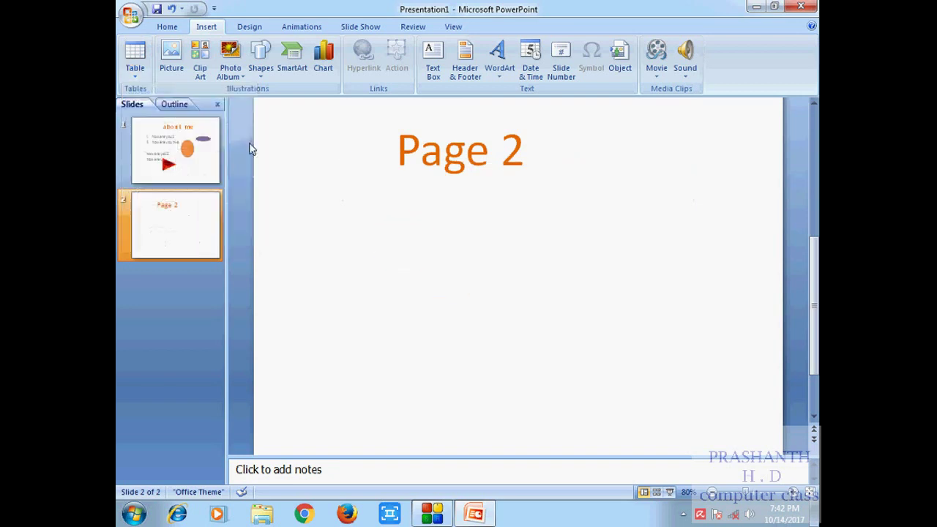
click(142, 71)
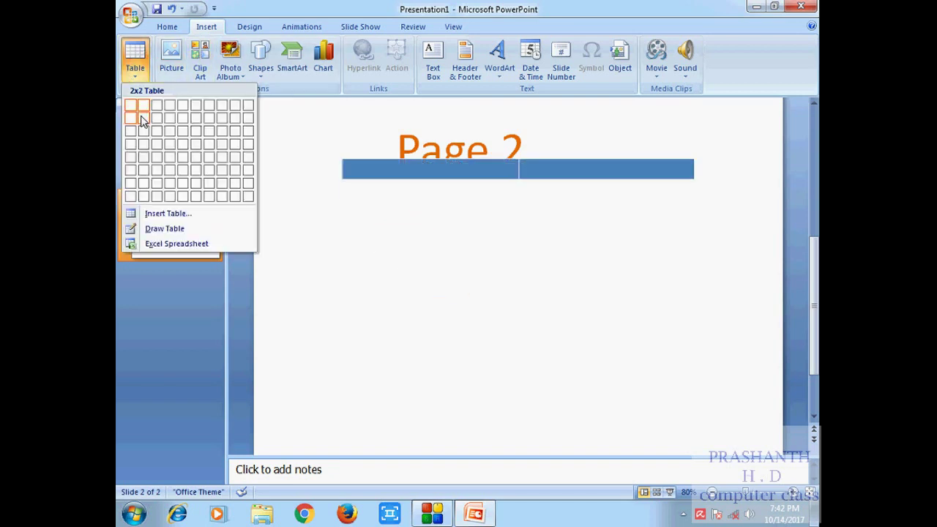
click(143, 121)
drag(387, 159, 400, 236)
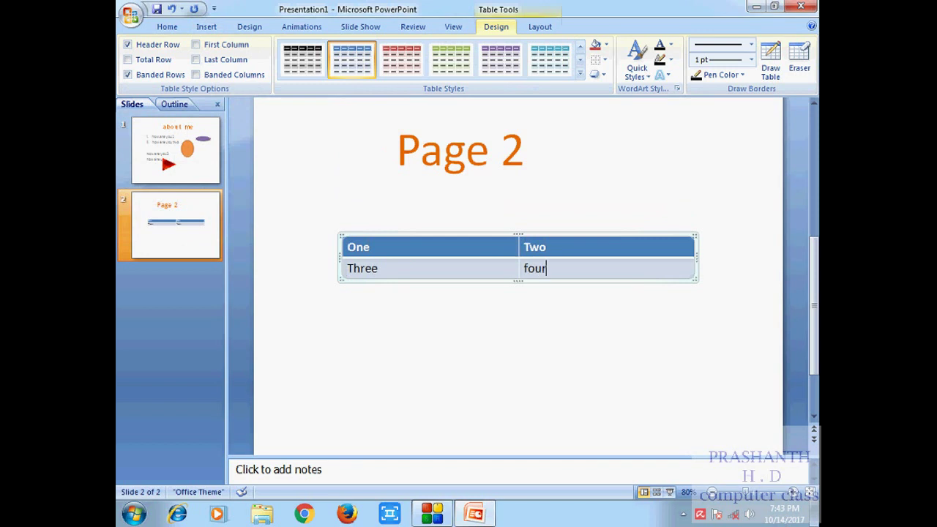
click(473, 339)
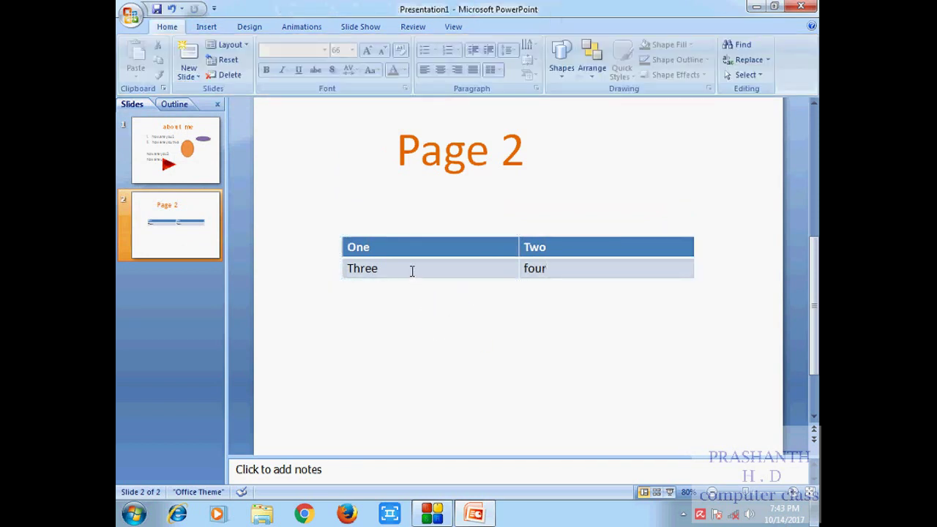
Insert the Hydrangeas sample picture onto slide 2.
click(207, 26)
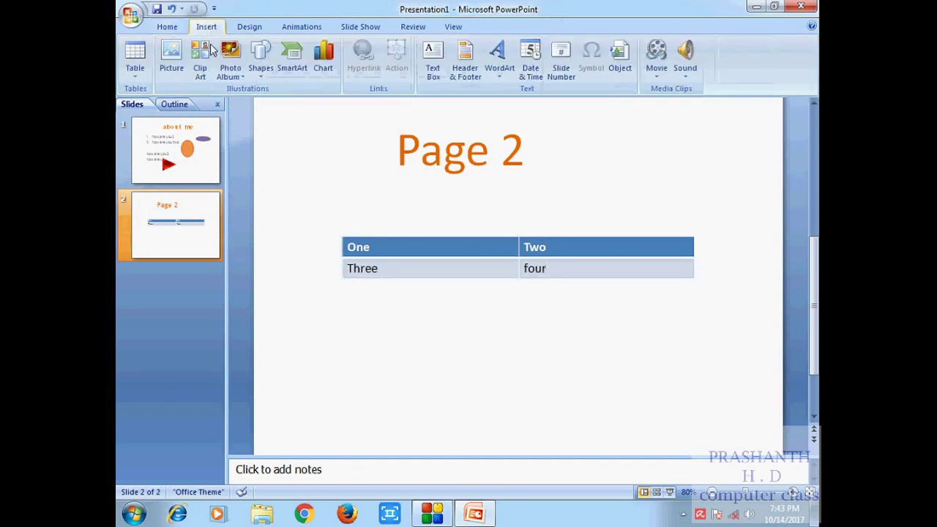
click(174, 64)
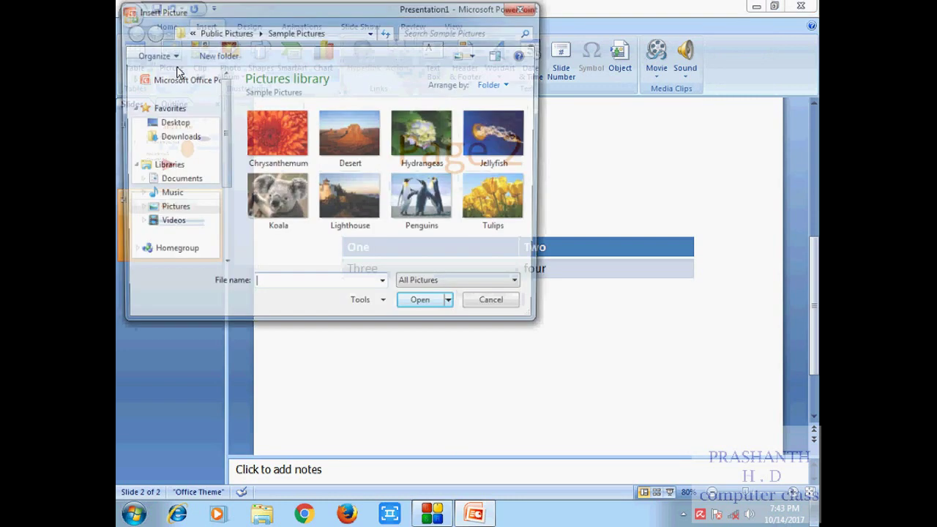
click(421, 142)
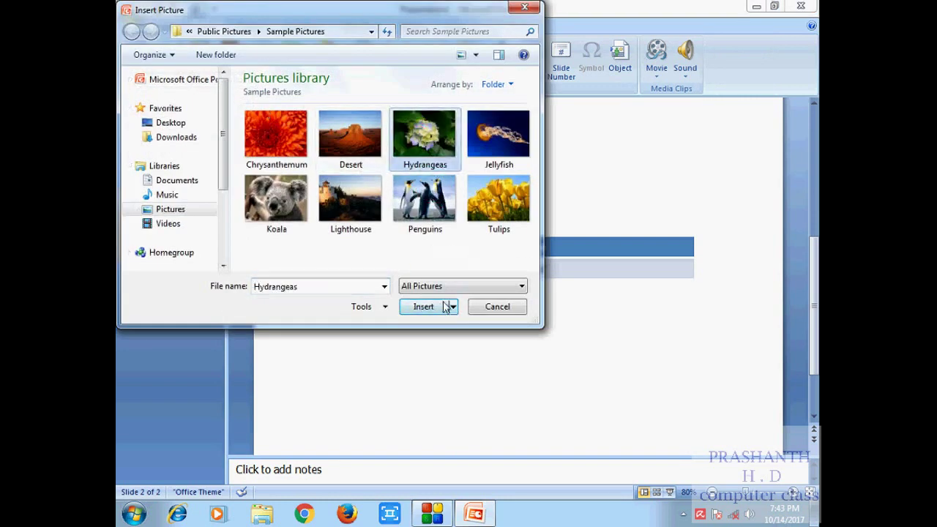
click(425, 308)
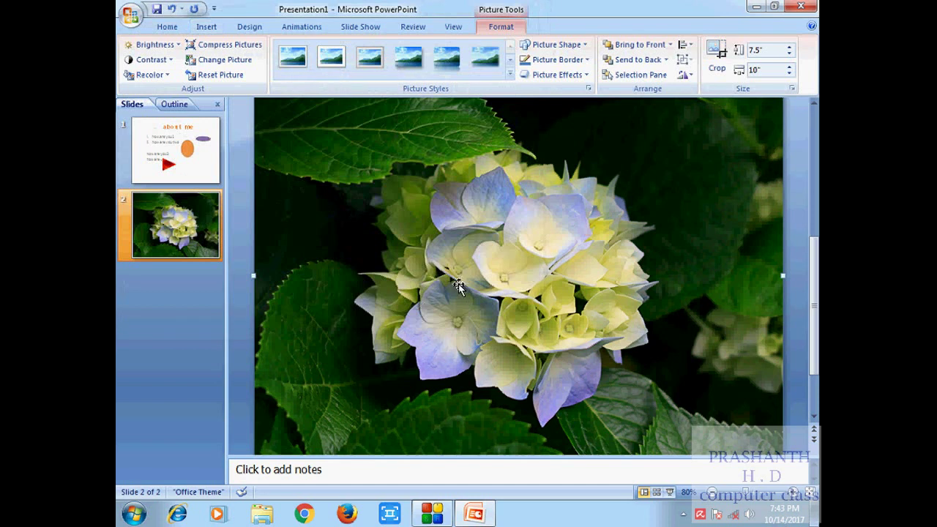
Nudge the Hydrangeas picture upward and off to the right.
scroll(447, 265, up, 3)
scroll(446, 265, down, 3)
click(404, 247)
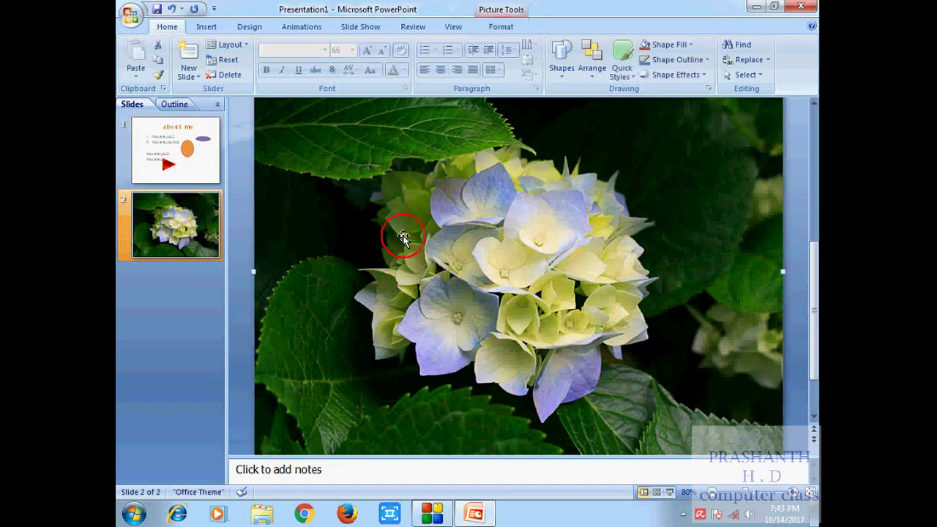
drag(398, 248, 413, 252)
drag(408, 182, 408, 175)
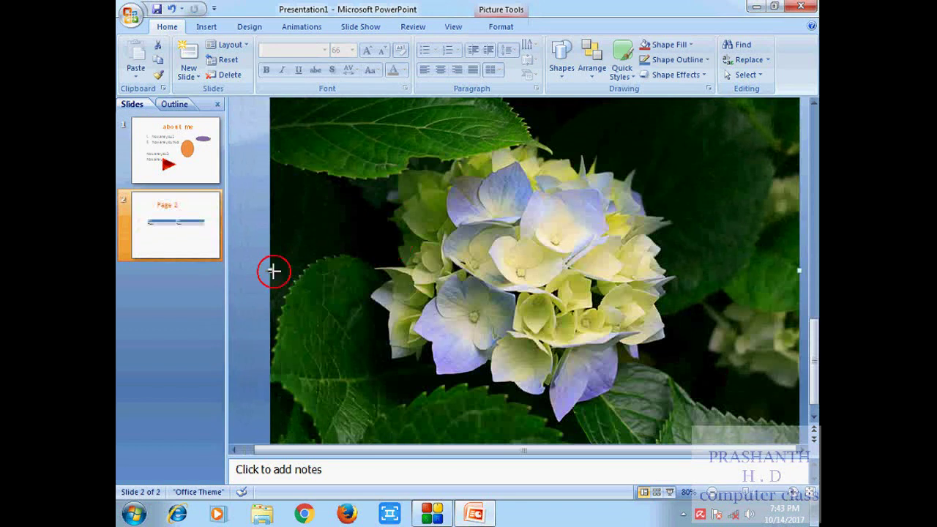
drag(273, 271, 489, 271)
Shrink the picture from its corner and place it at the top right beside the title.
click(713, 495)
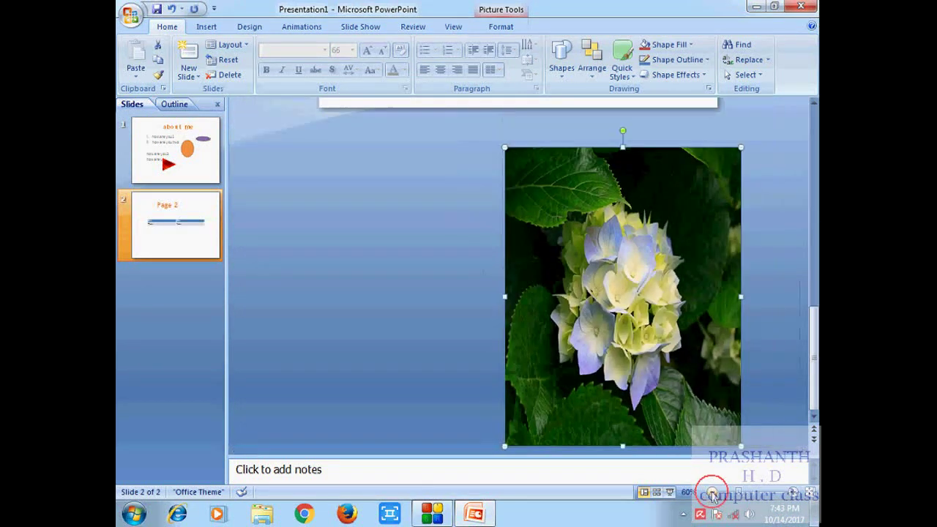
click(712, 495)
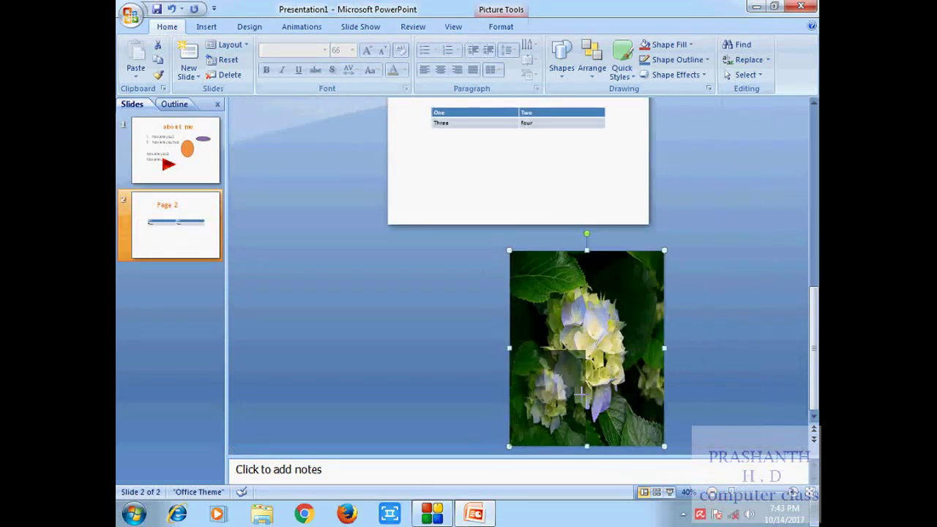
drag(662, 254, 581, 355)
drag(558, 406, 524, 192)
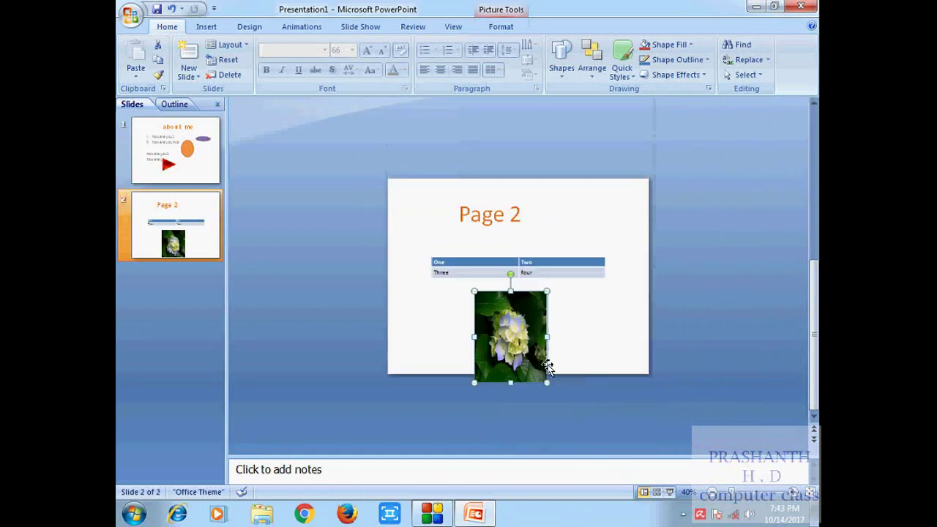
drag(545, 381, 523, 353)
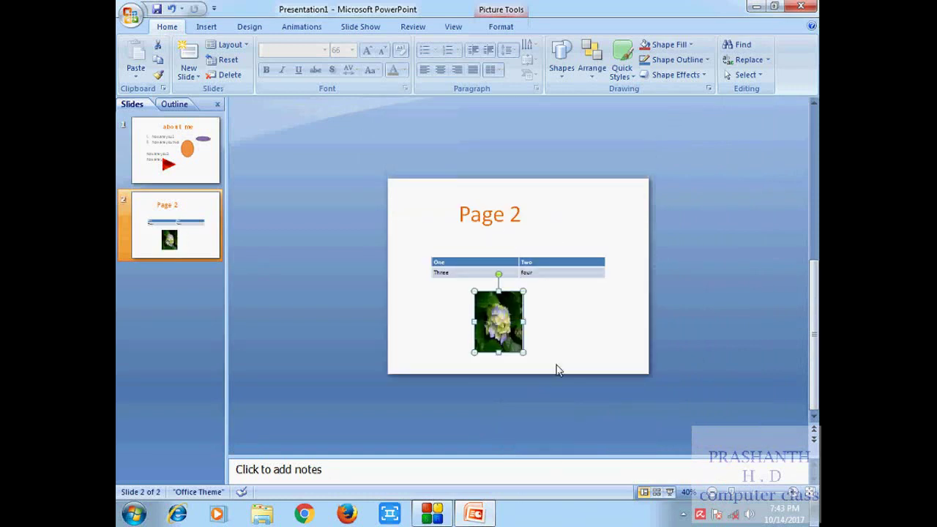
click(794, 492)
click(793, 493)
click(794, 492)
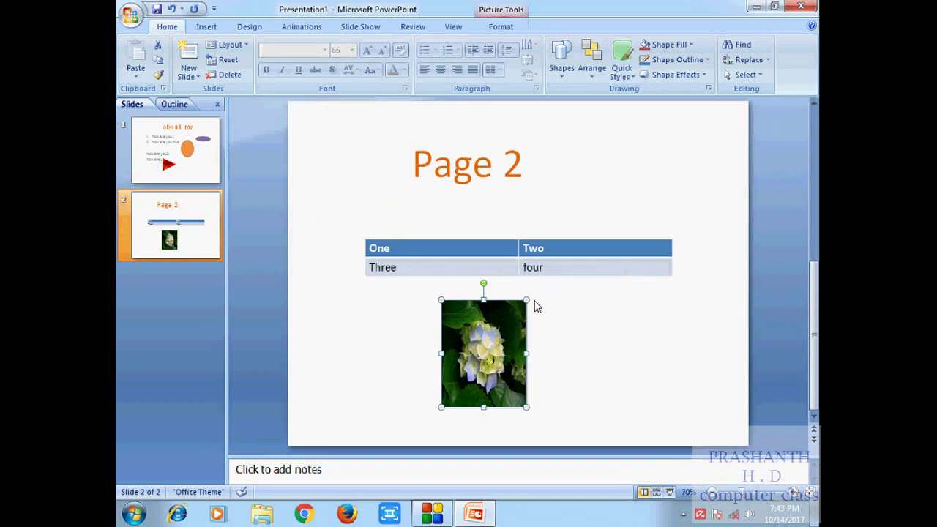
mouse_move(526, 300)
mouse_down()
mouse_move(516, 315)
mouse_move(596, 220)
mouse_move(661, 167)
mouse_up()
click(550, 322)
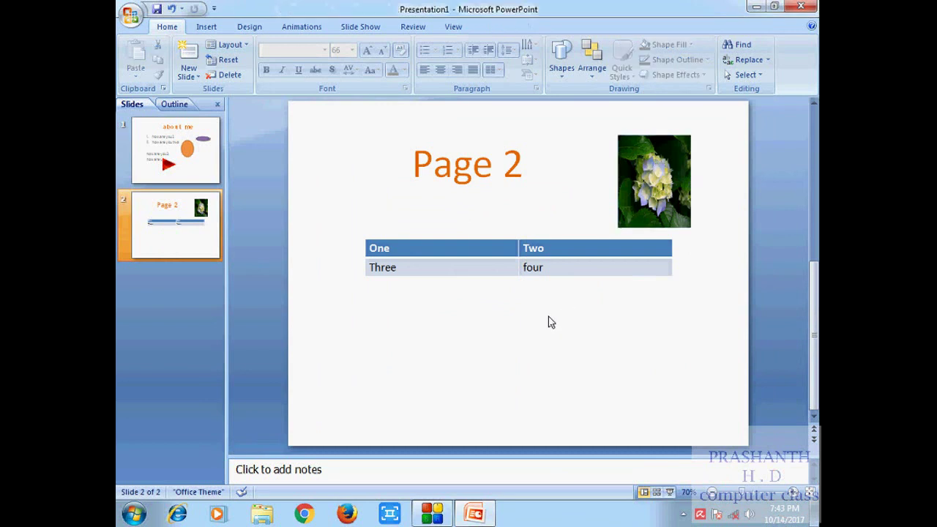
click(205, 26)
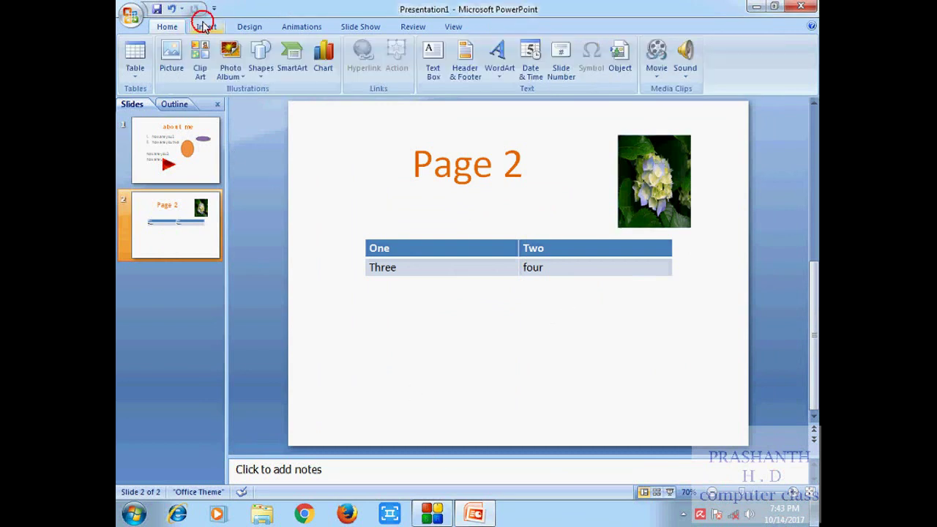
Start a new photo album.
click(433, 515)
click(433, 515)
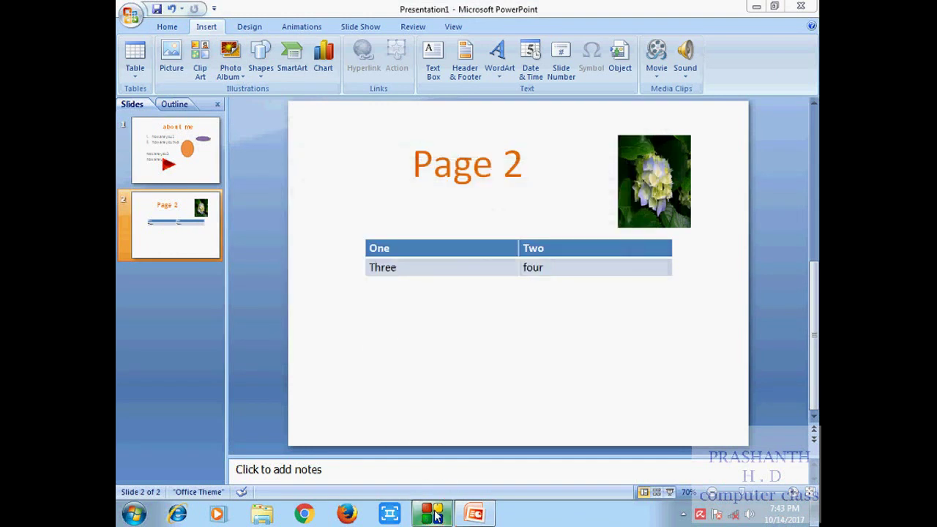
click(233, 70)
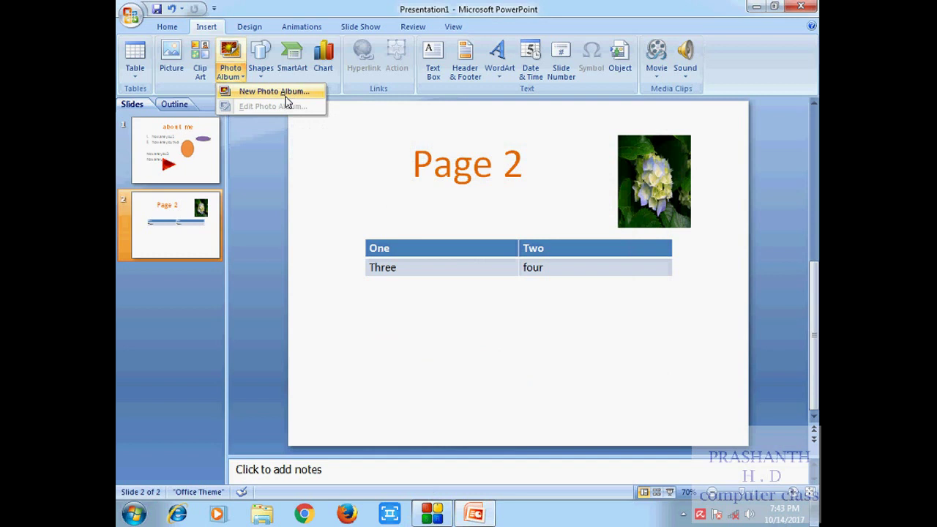
click(281, 96)
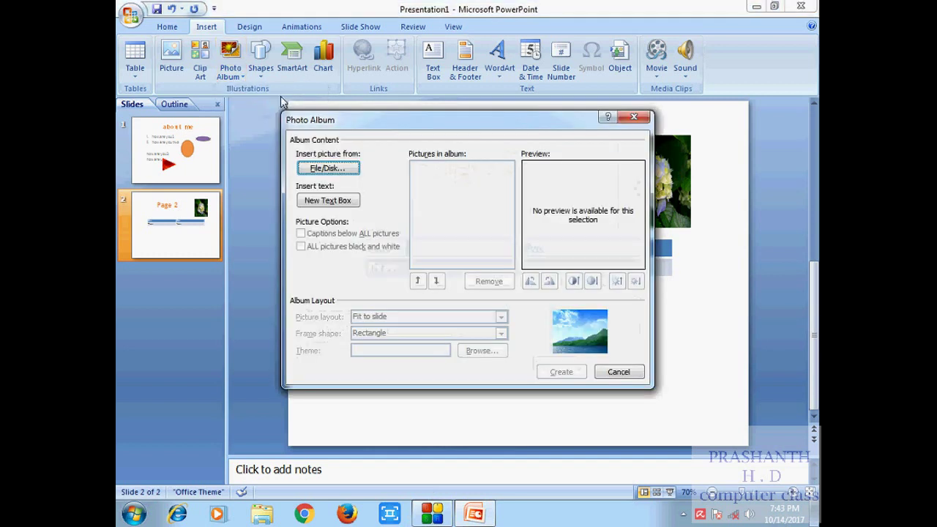
Add Chrysanthemum, Koala and Lighthouse from file and create the album.
click(331, 169)
click(459, 244)
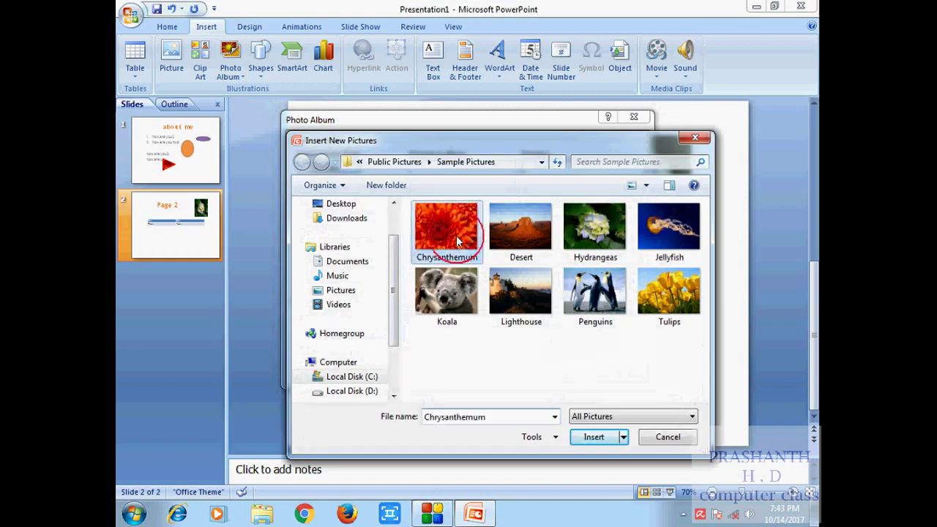
click(593, 437)
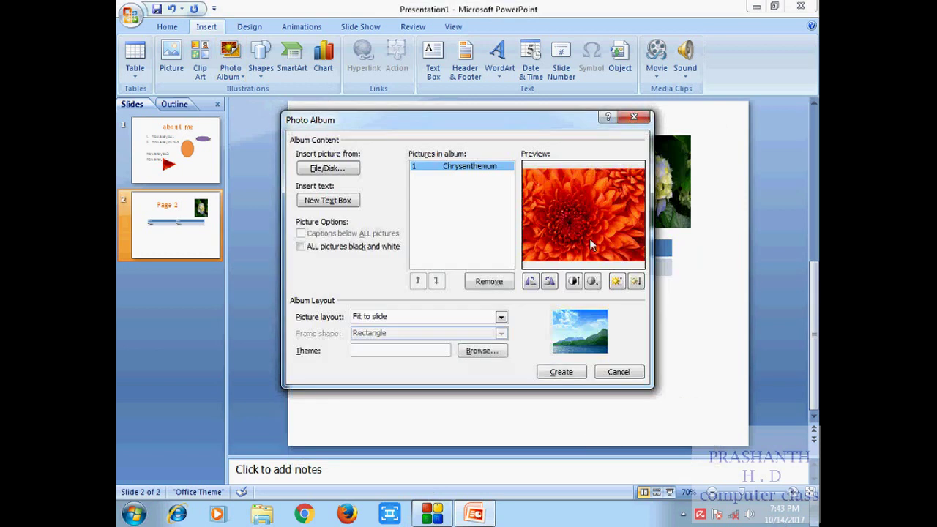
click(333, 169)
click(447, 293)
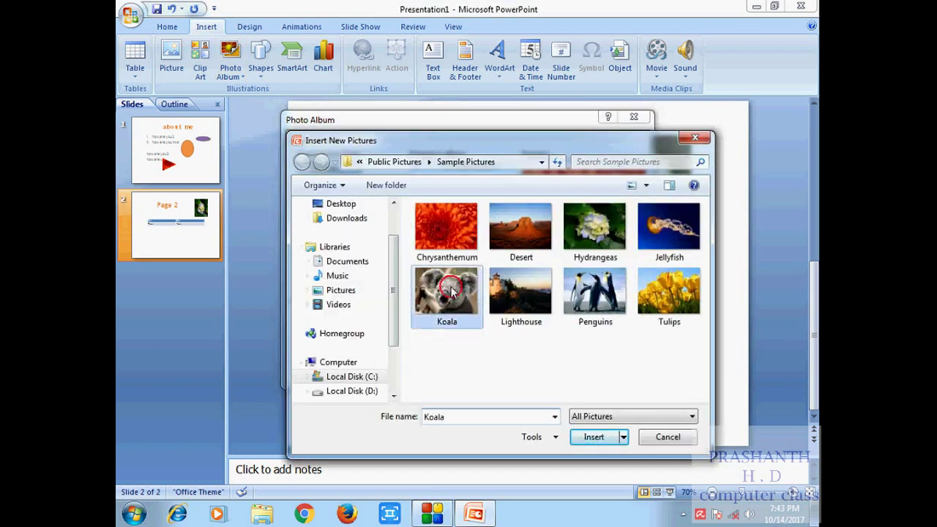
click(597, 438)
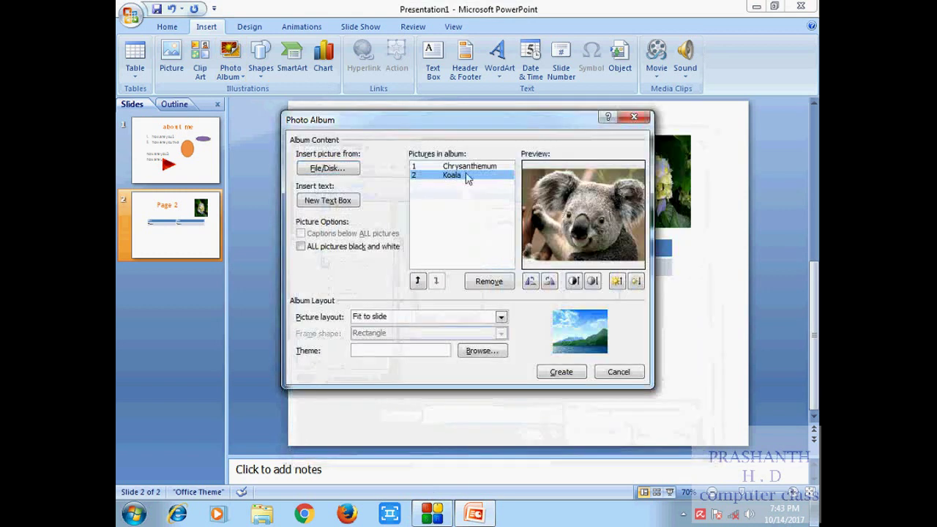
click(327, 168)
click(520, 291)
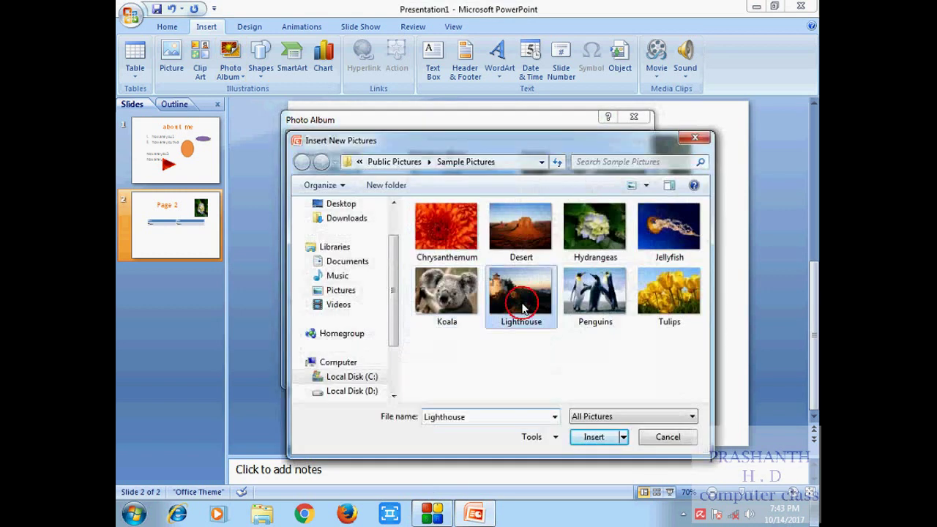
click(596, 437)
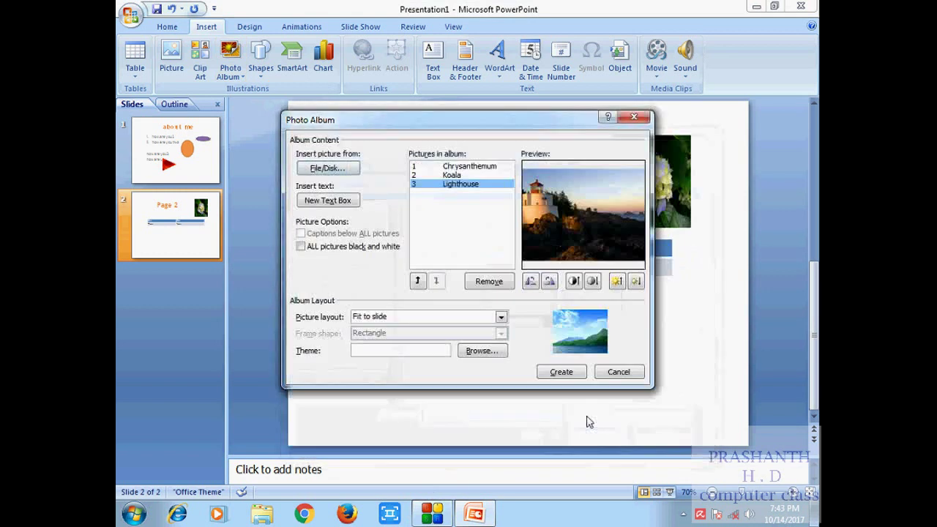
click(572, 372)
Browse the chrysanthemum, koala and lighthouse slides, then return to the title slide.
click(196, 260)
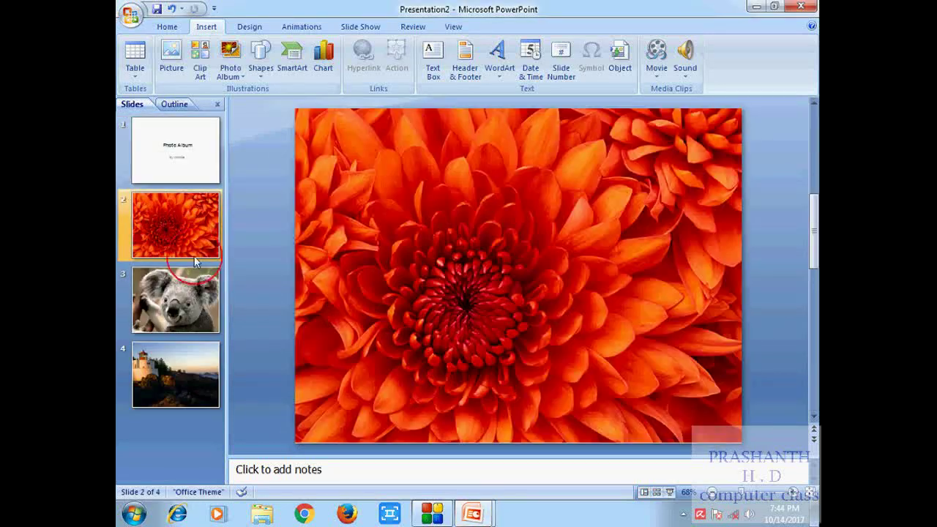
click(184, 290)
click(175, 373)
click(212, 278)
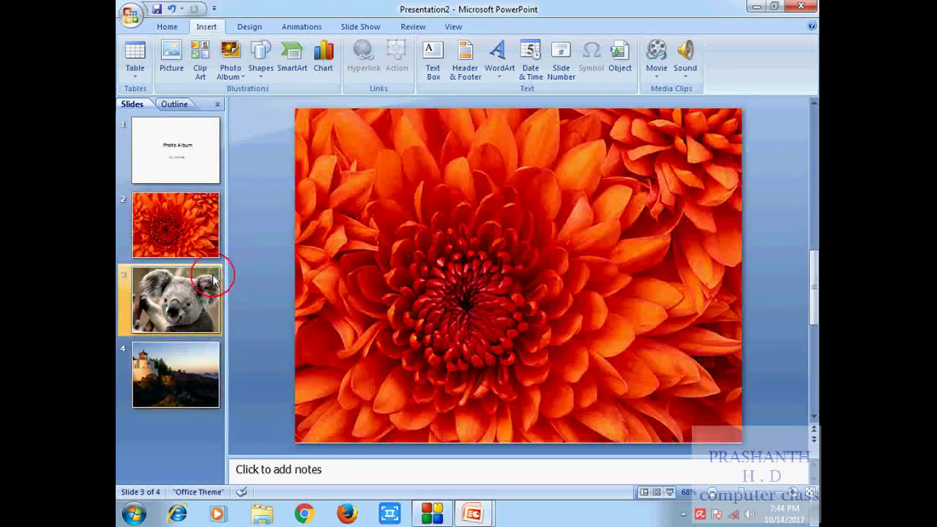
click(176, 373)
click(188, 226)
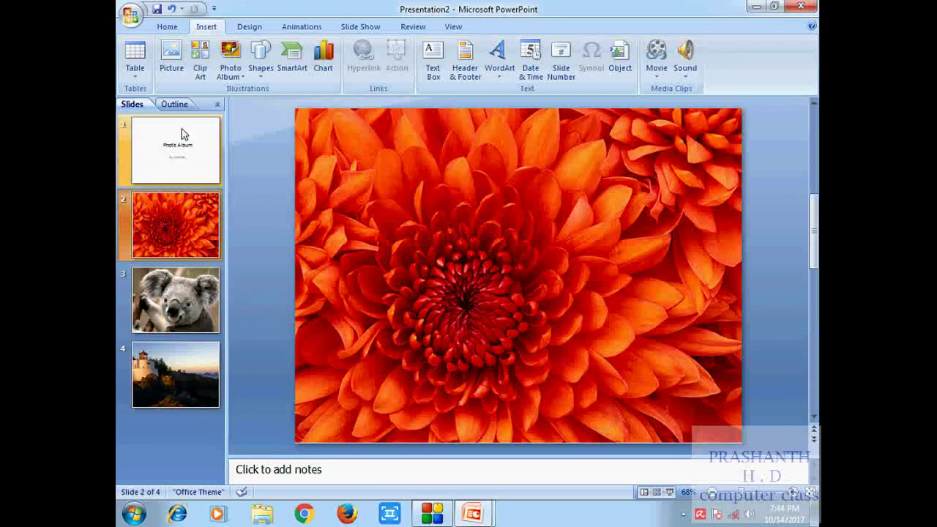
click(183, 165)
Open and close the Photo Album options, then open the Shapes gallery.
click(245, 72)
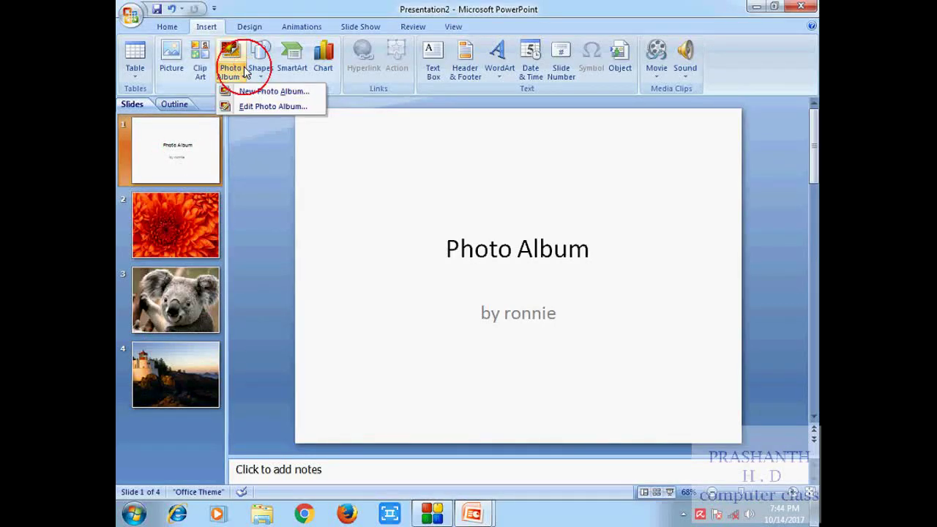
click(247, 73)
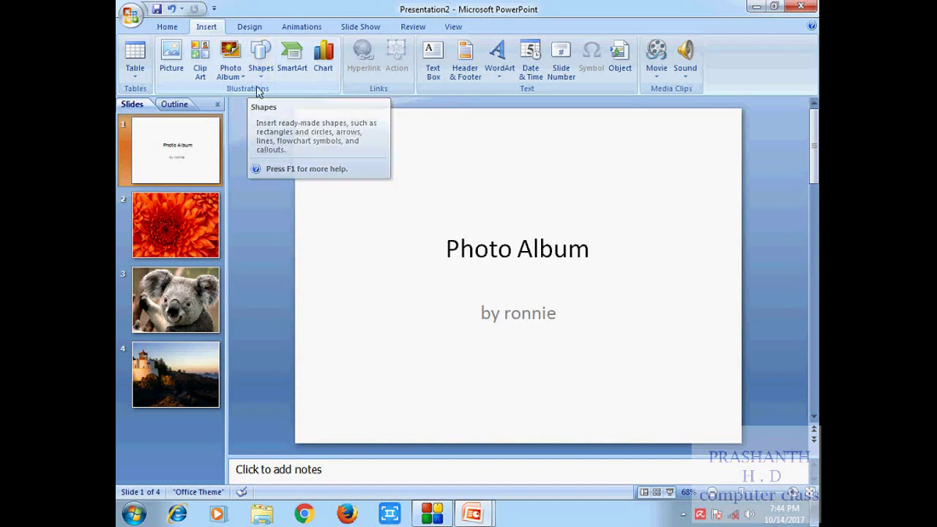
click(260, 77)
Return to the about me presentation and add a new slide after slide 2.
click(262, 79)
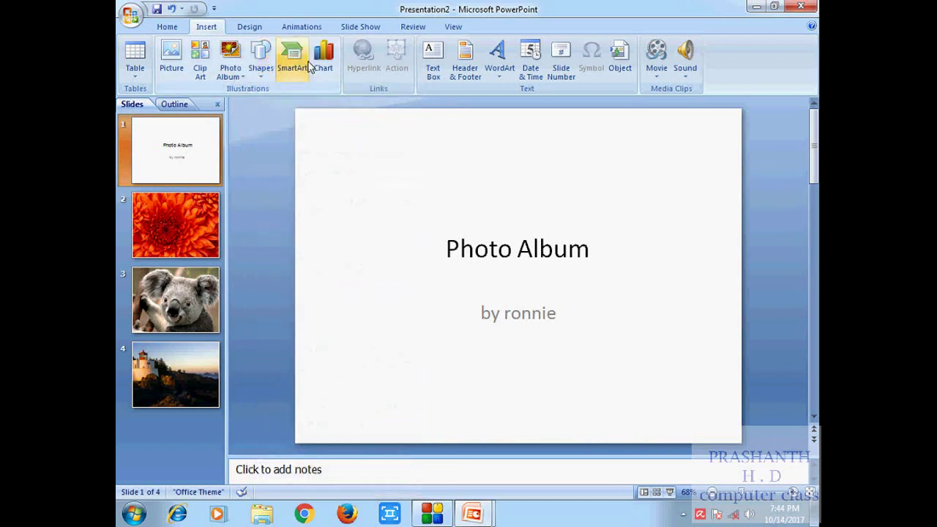
click(439, 516)
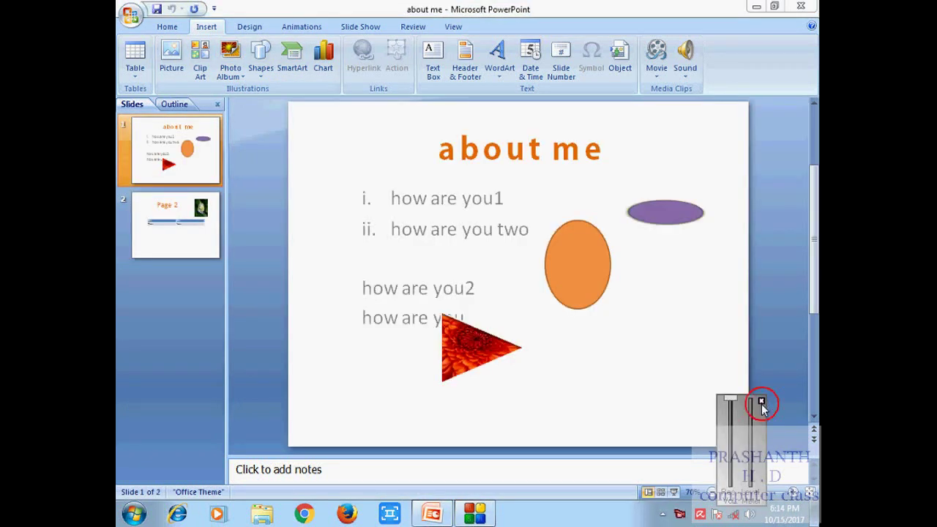
click(166, 59)
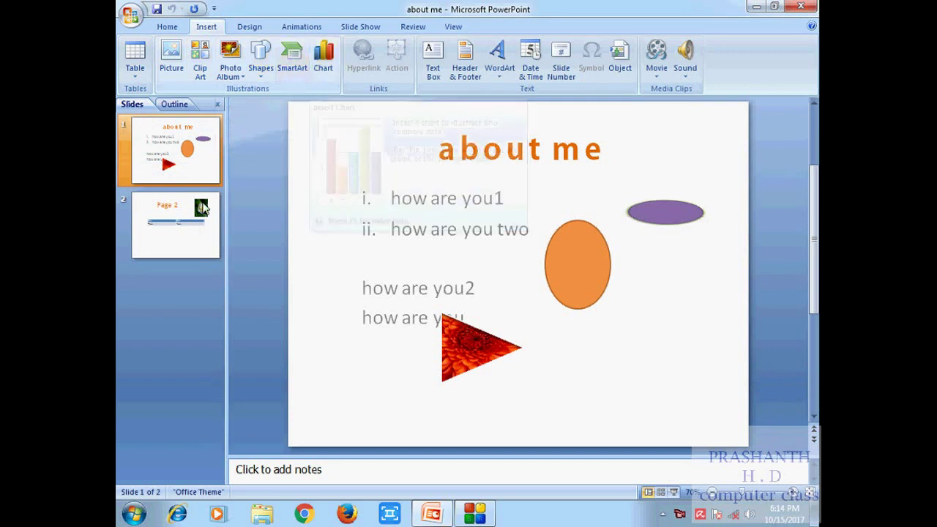
click(176, 224)
click(167, 27)
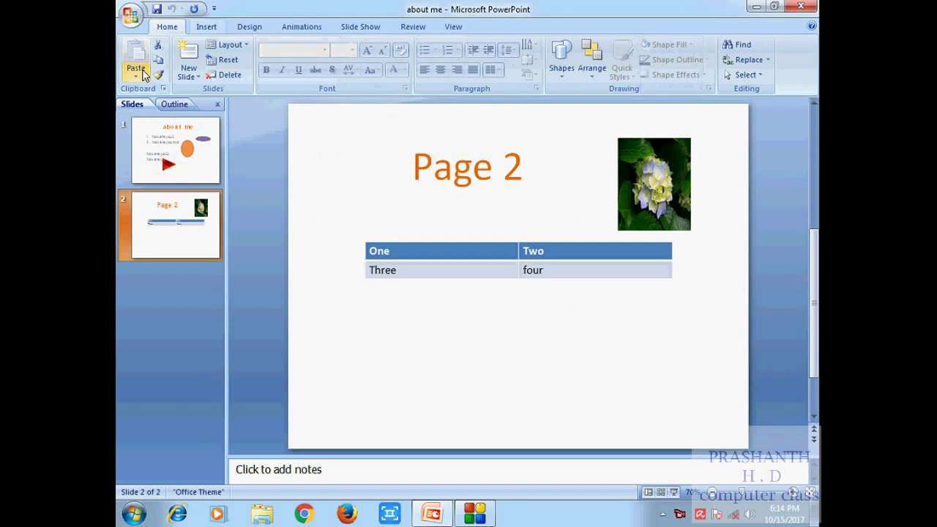
click(188, 53)
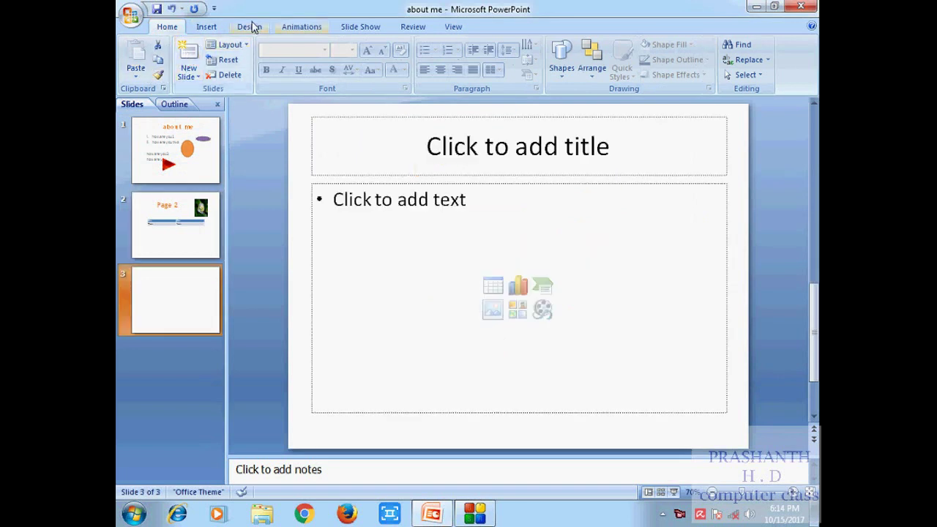
Insert a 100% Stacked Column chart on the new slide.
click(248, 26)
click(206, 26)
click(330, 62)
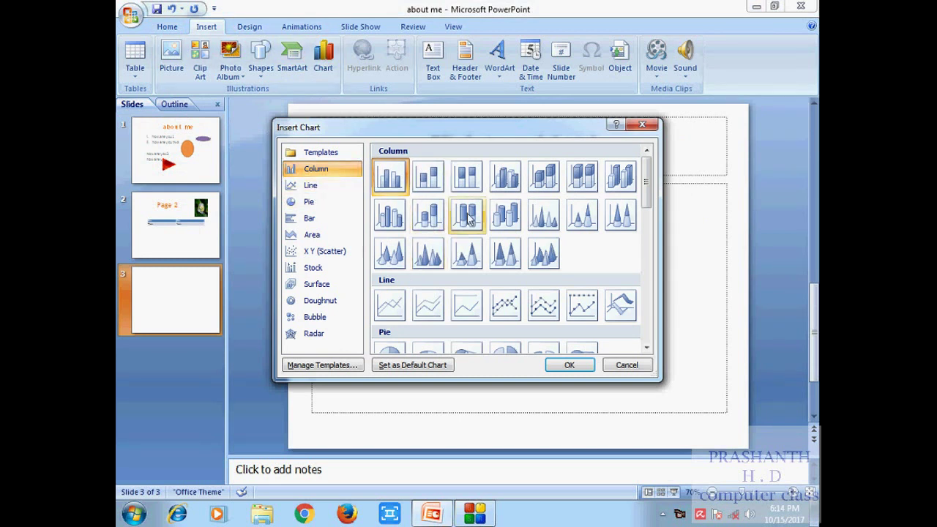
click(467, 178)
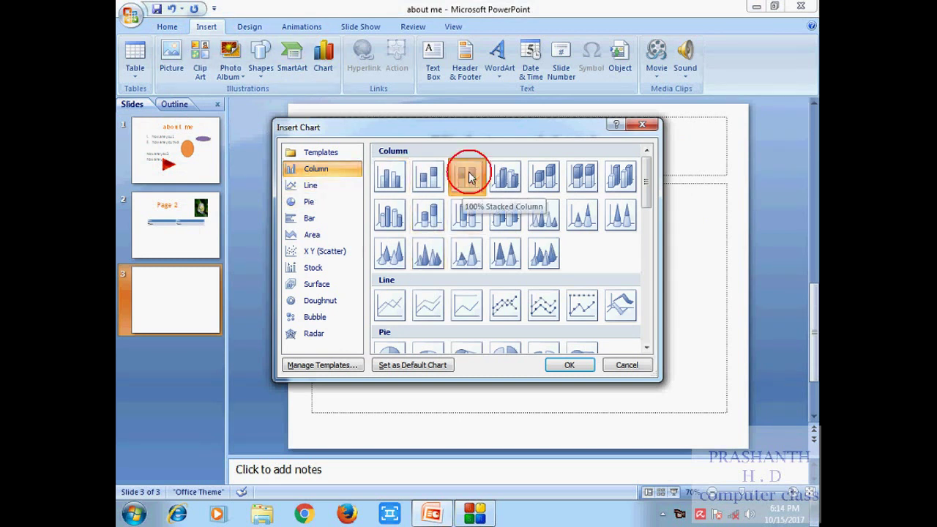
click(569, 365)
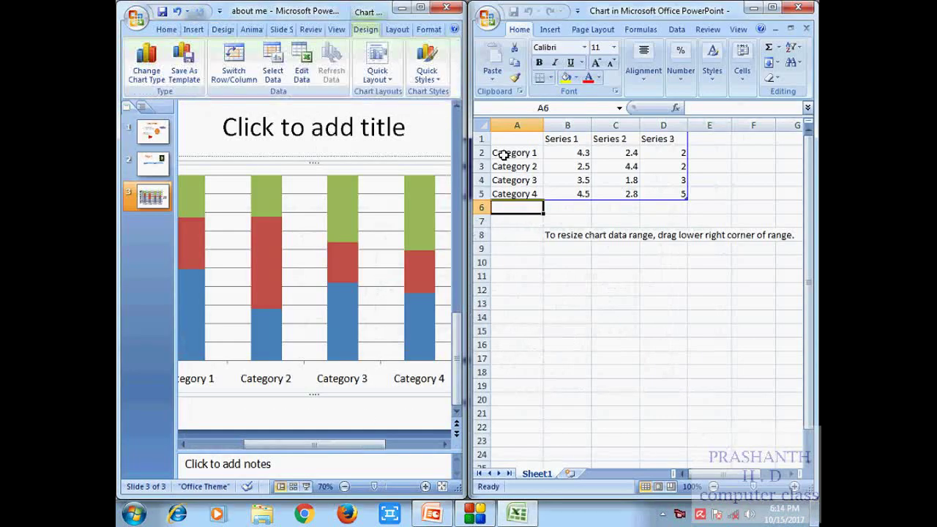
Rename the first chart category in cell A2 to 'products'.
click(504, 155)
click(510, 171)
click(513, 153)
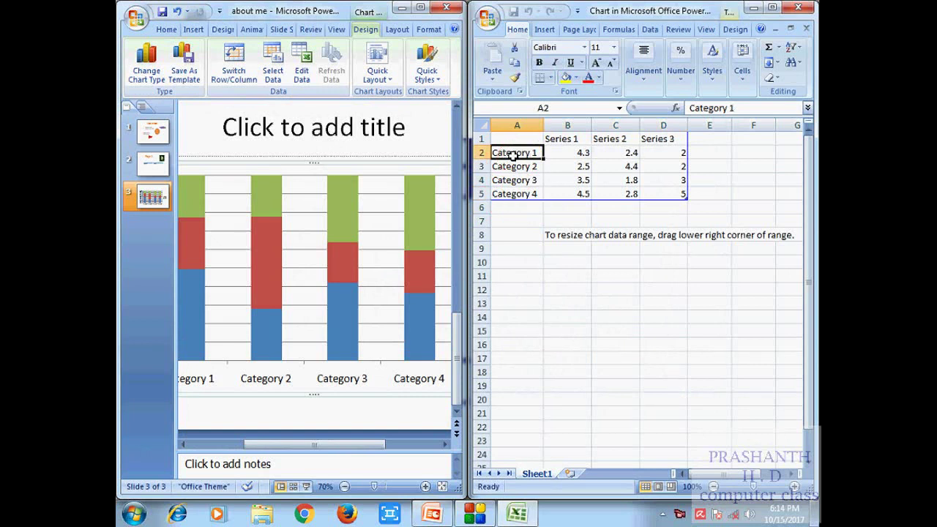
text(products)
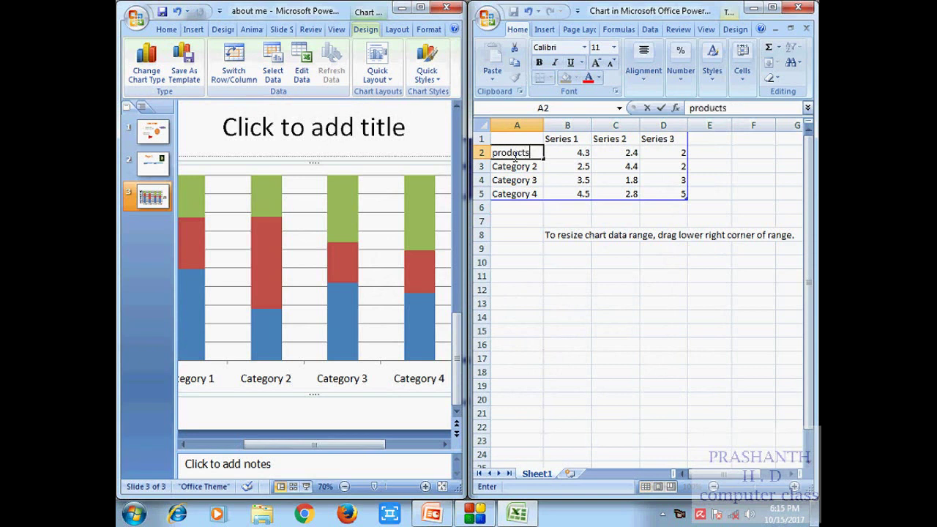
click(794, 486)
click(583, 168)
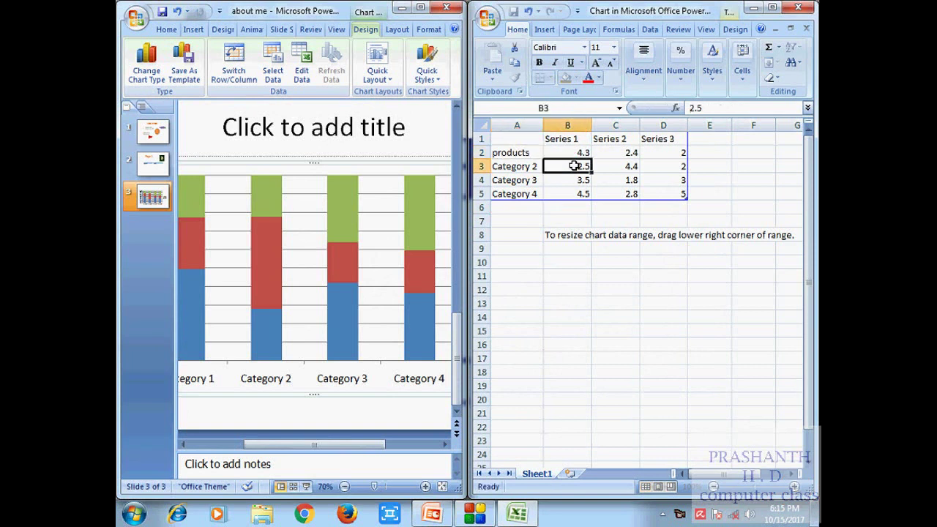
click(794, 486)
click(794, 487)
triple_click(794, 487)
triple_click(794, 487)
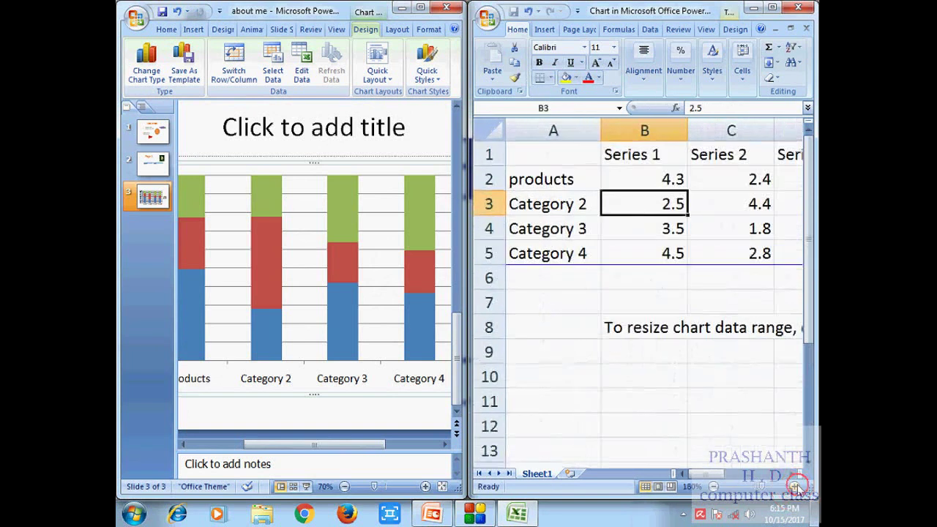
click(545, 188)
Rename the first series header in cell B1 to 'a+'.
click(241, 445)
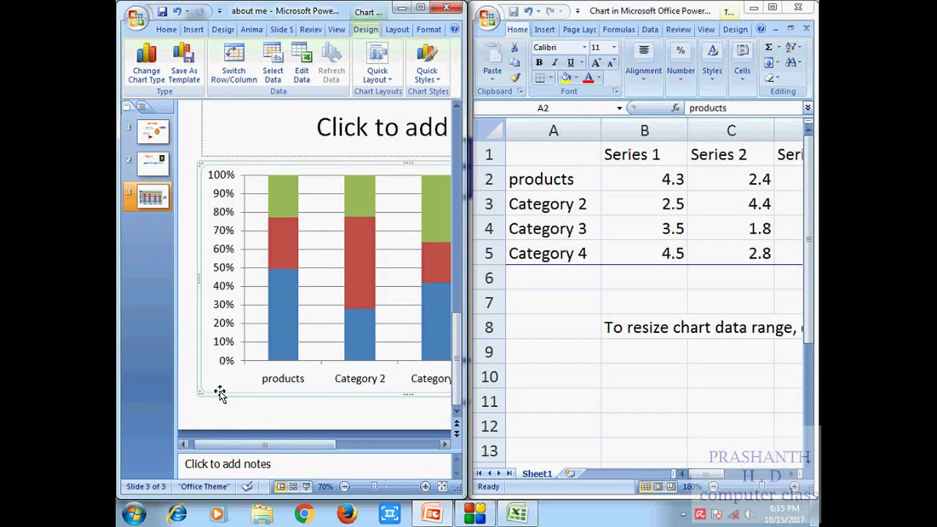
click(640, 188)
click(657, 178)
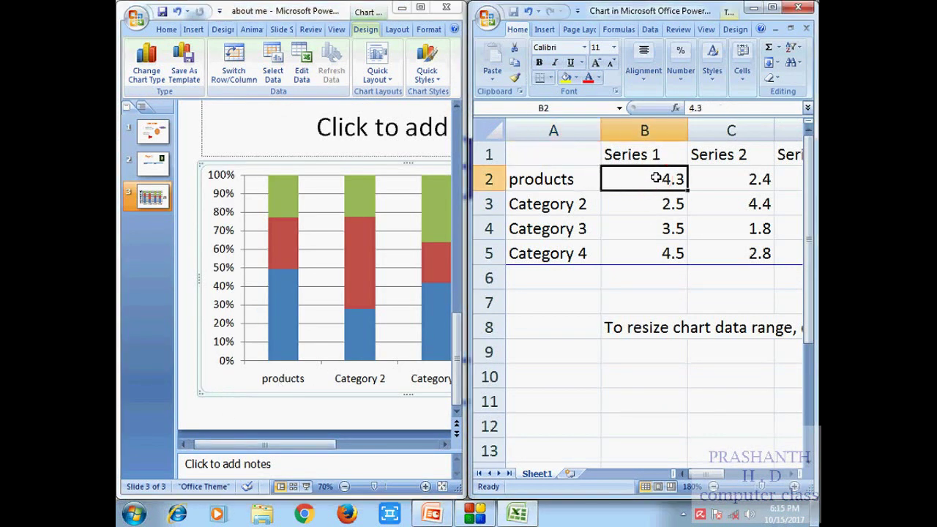
click(645, 158)
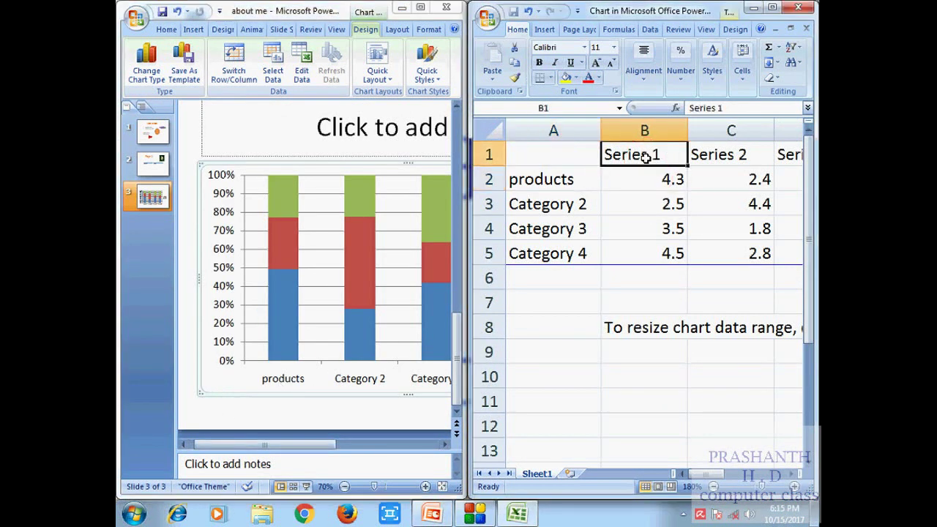
text(a+)
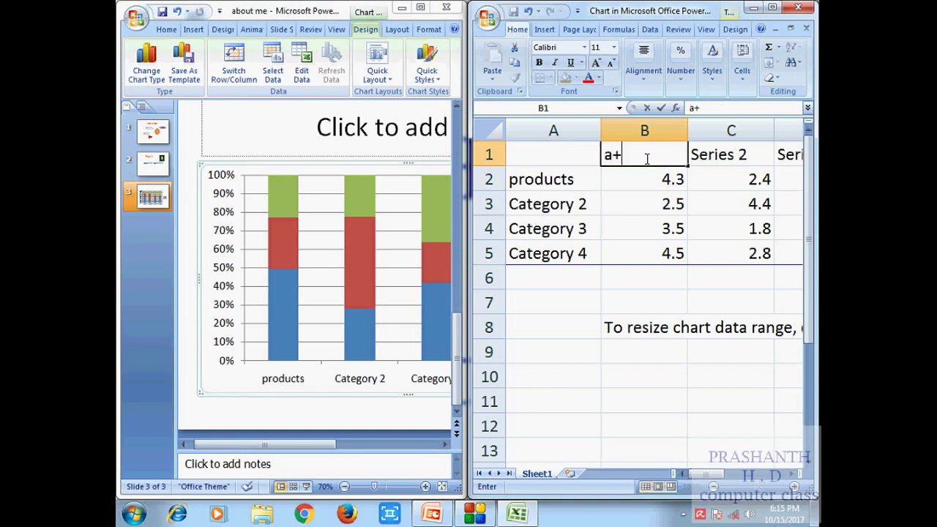
click(621, 201)
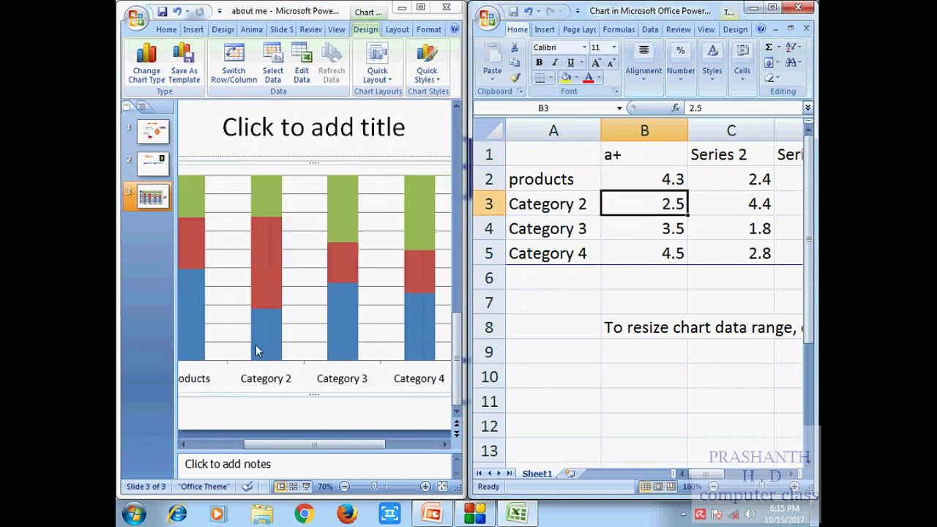
drag(258, 444, 206, 445)
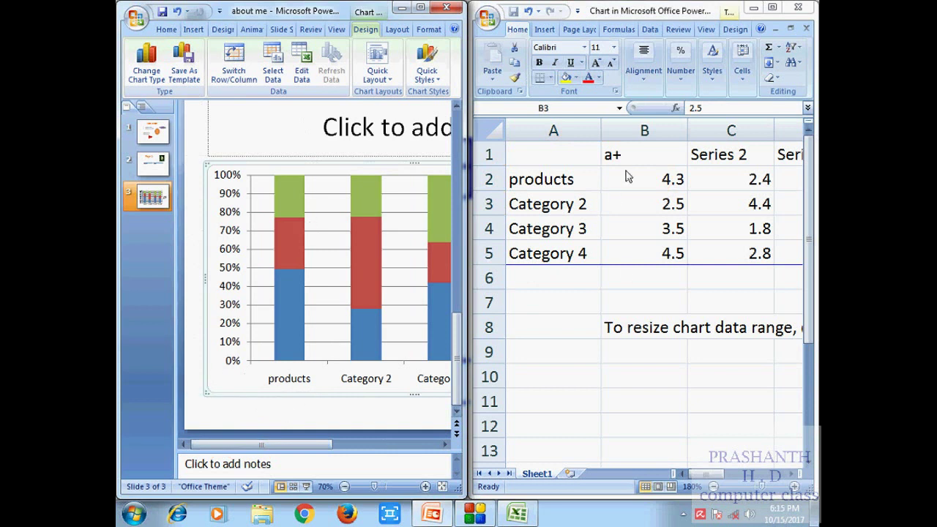
Set the products value in B2 to 20 and maximize the PowerPoint window.
click(636, 174)
double_click(635, 174)
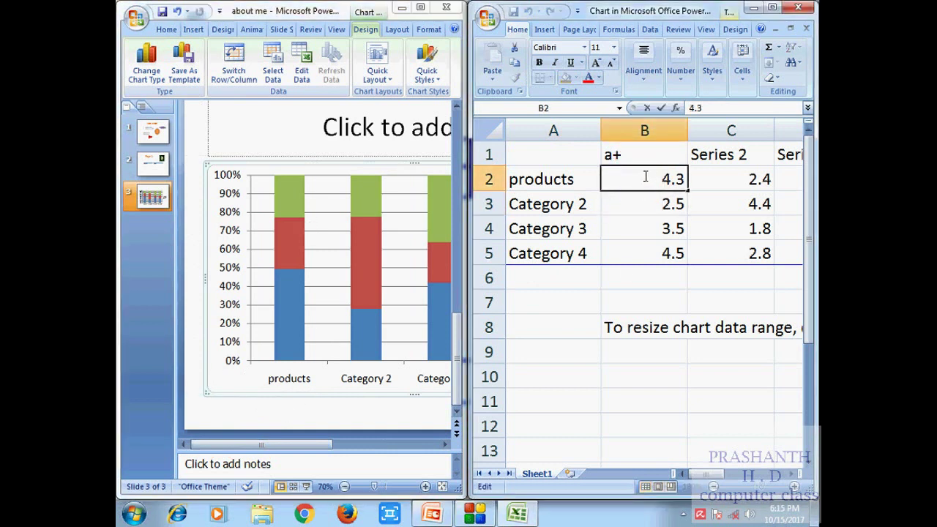
text(20)
drag(646, 178, 681, 178)
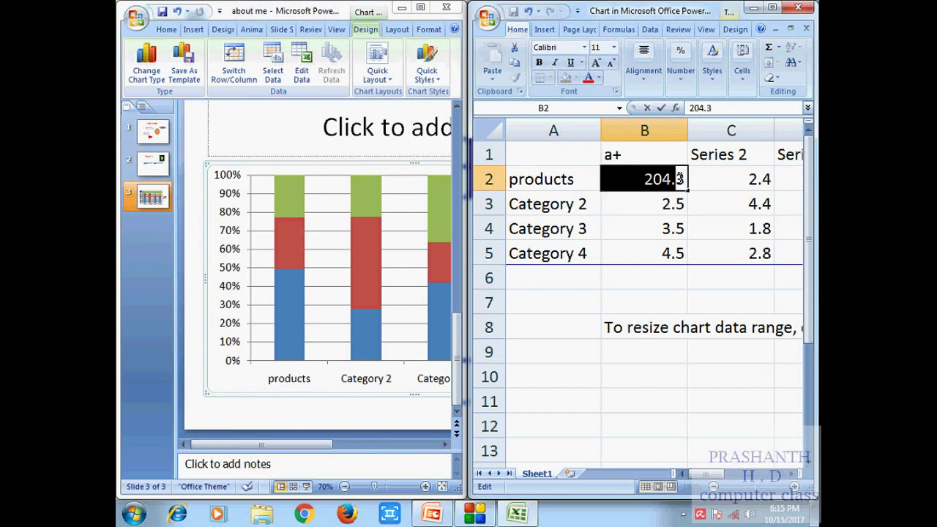
text(20)
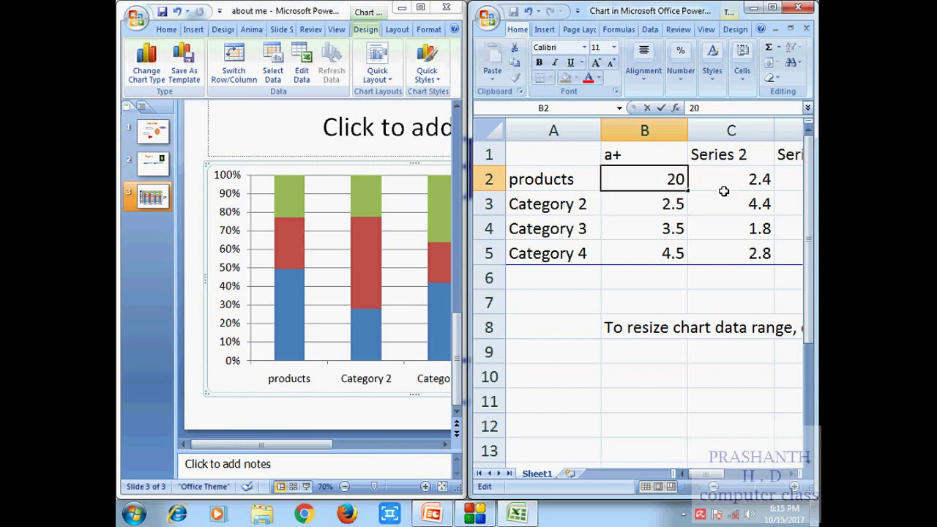
click(724, 185)
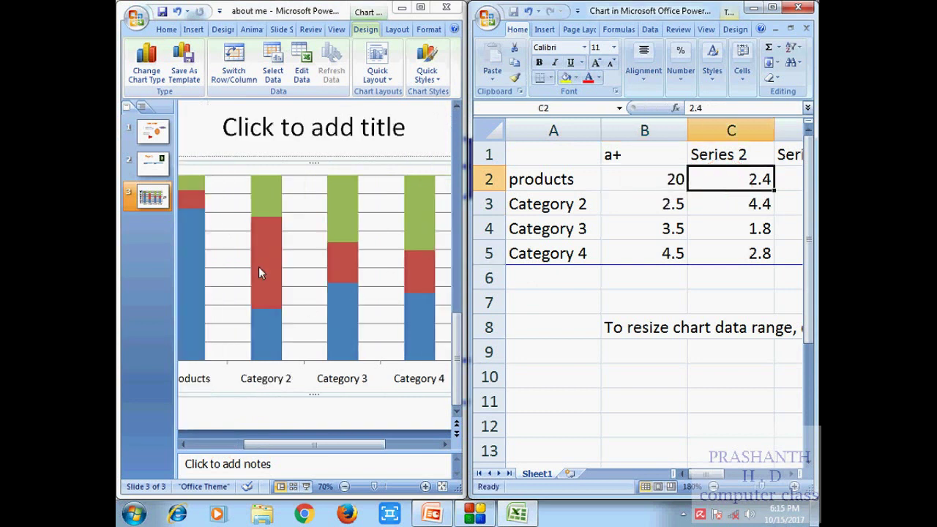
drag(308, 448, 280, 449)
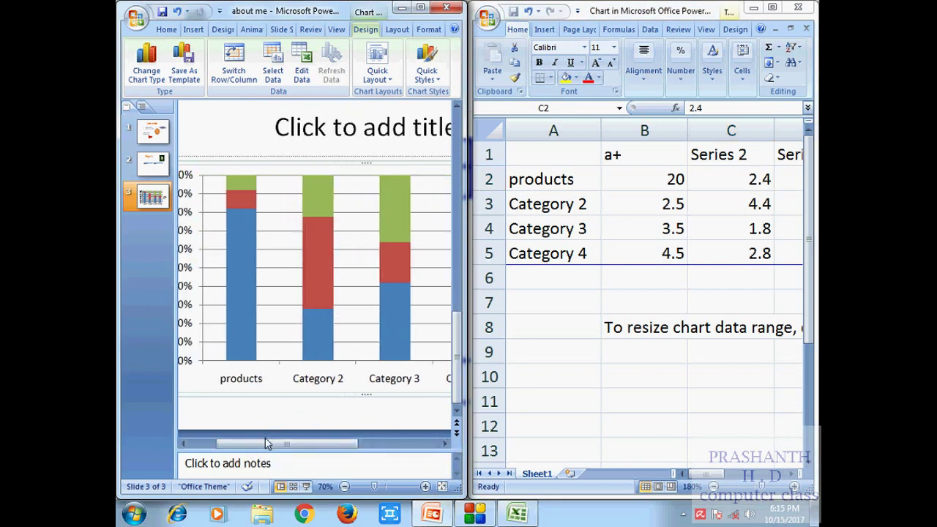
drag(266, 443, 241, 443)
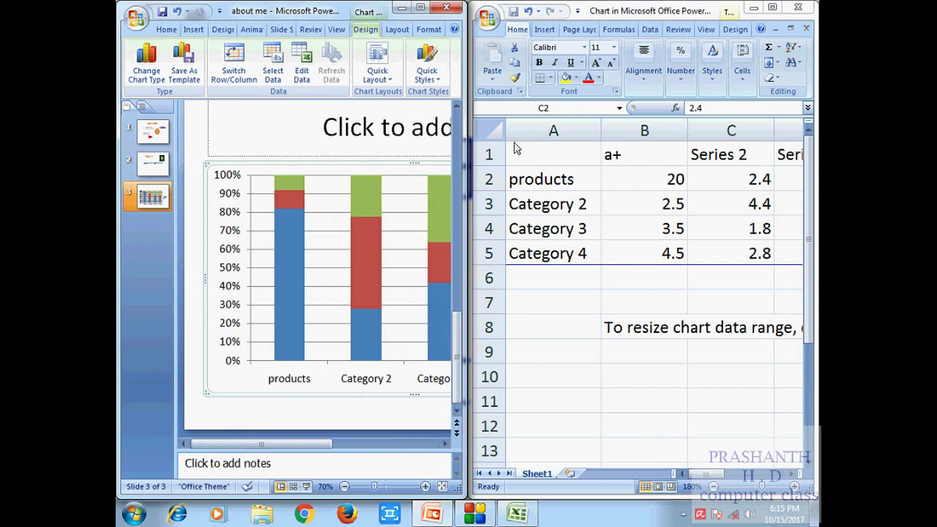
click(421, 9)
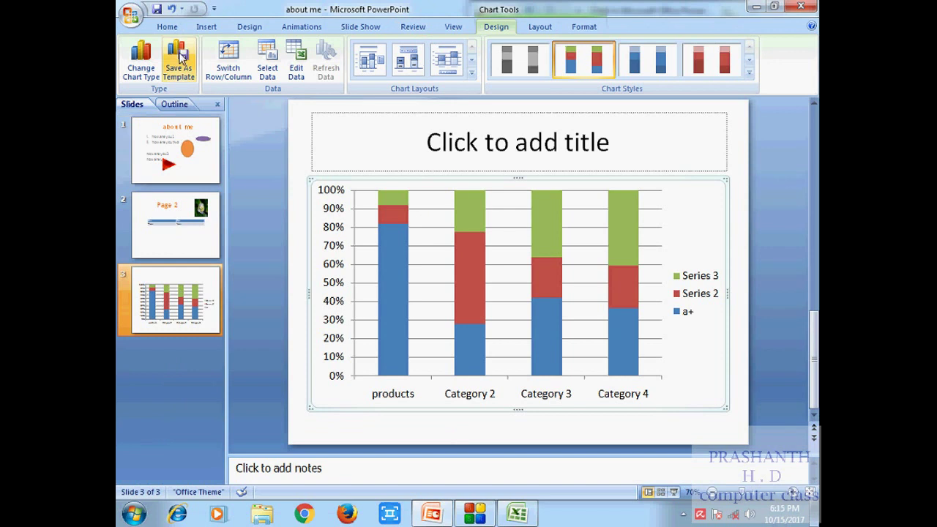
Add a new slide 4 and delete its empty title and content placeholders.
click(167, 27)
click(188, 57)
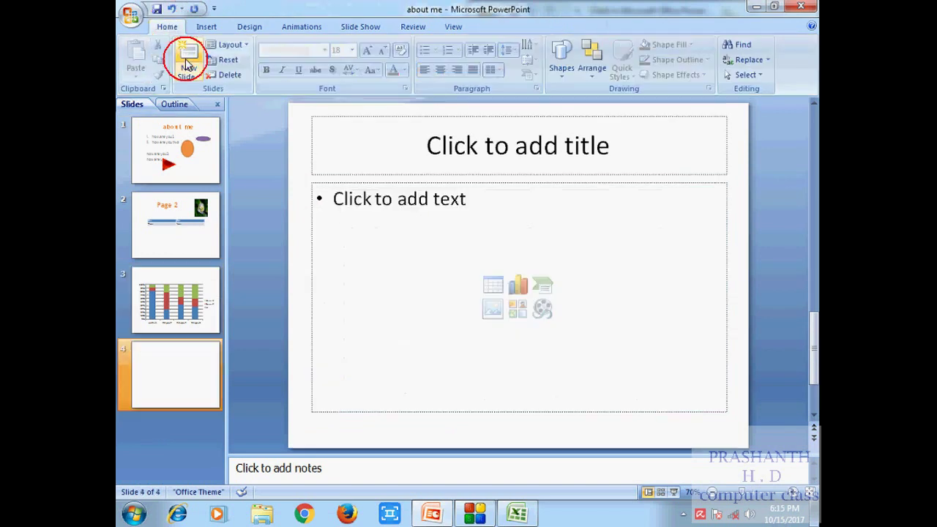
click(206, 28)
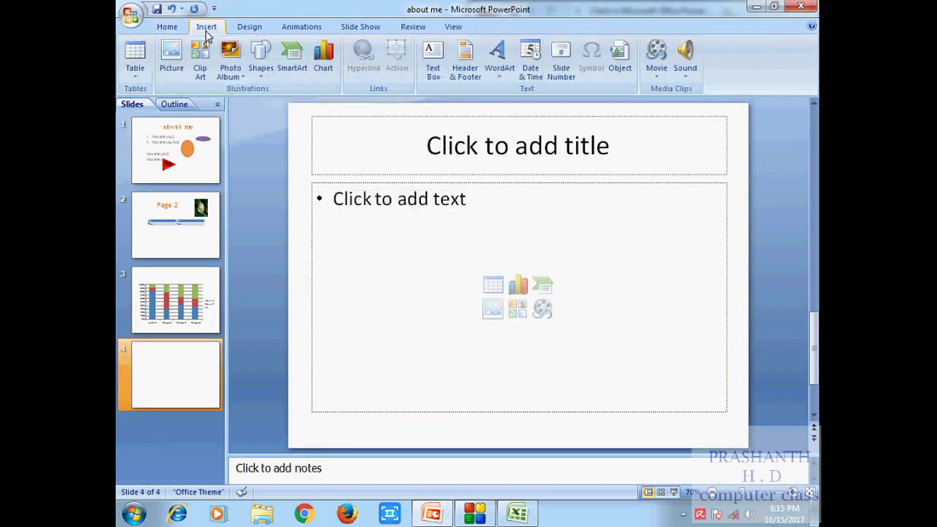
click(440, 78)
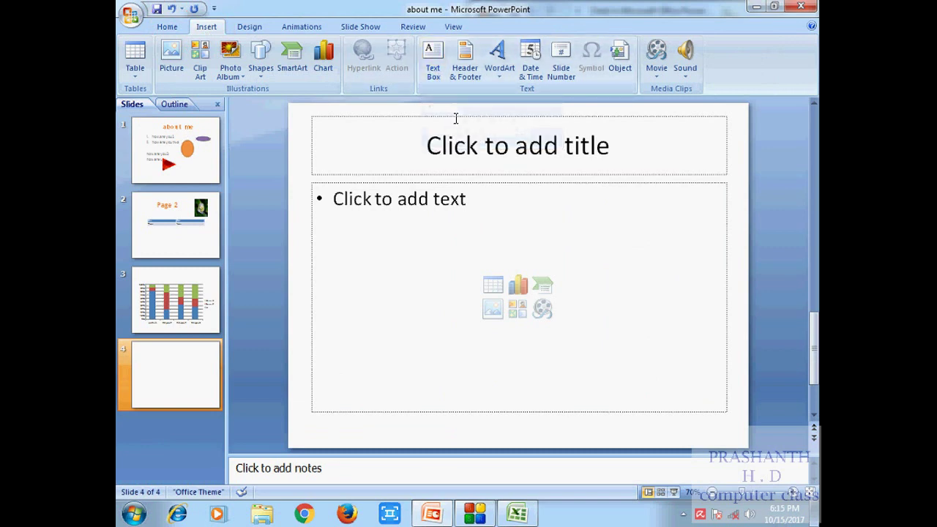
click(456, 115)
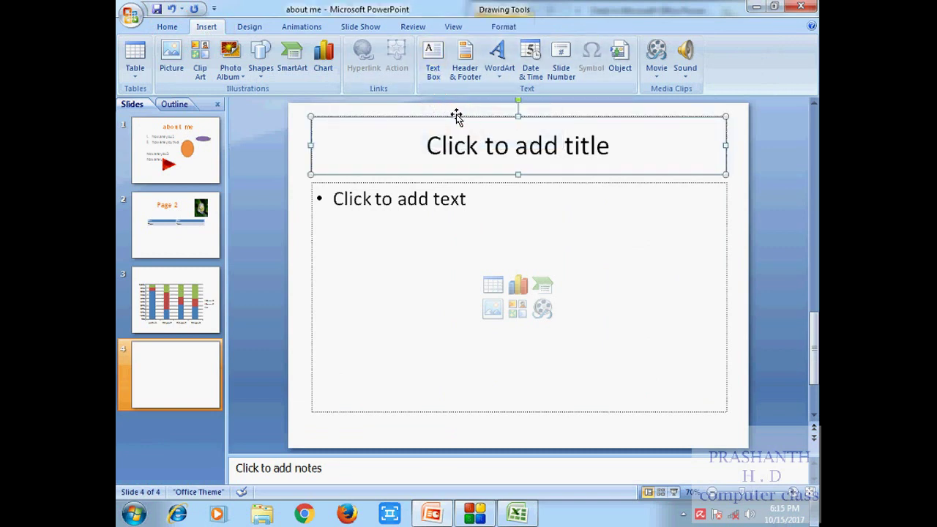
key(Delete)
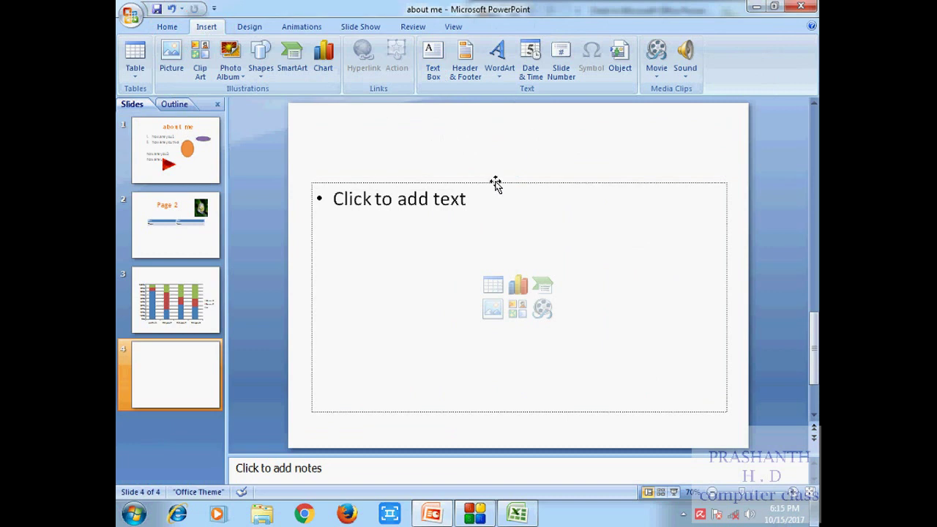
click(495, 183)
key(Delete)
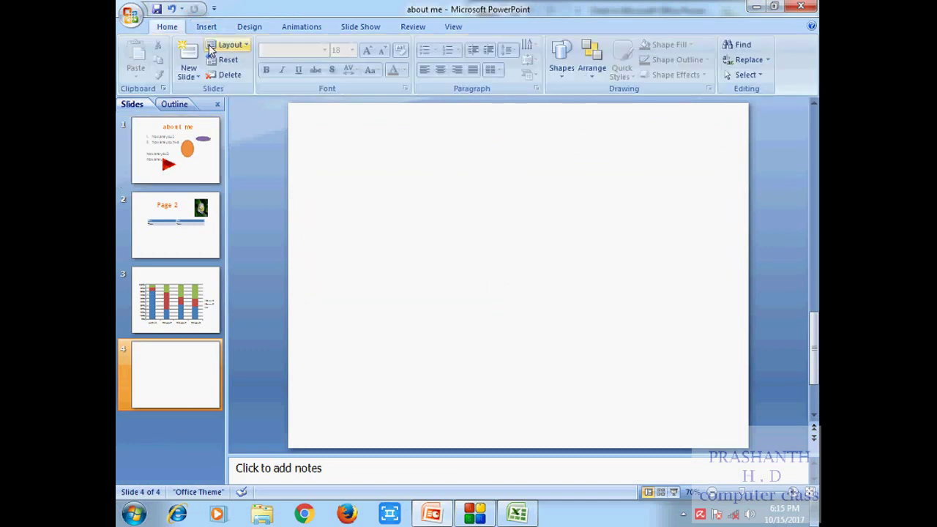
Apply the date '15 October 2017' to all slides via Header & Footer.
click(205, 27)
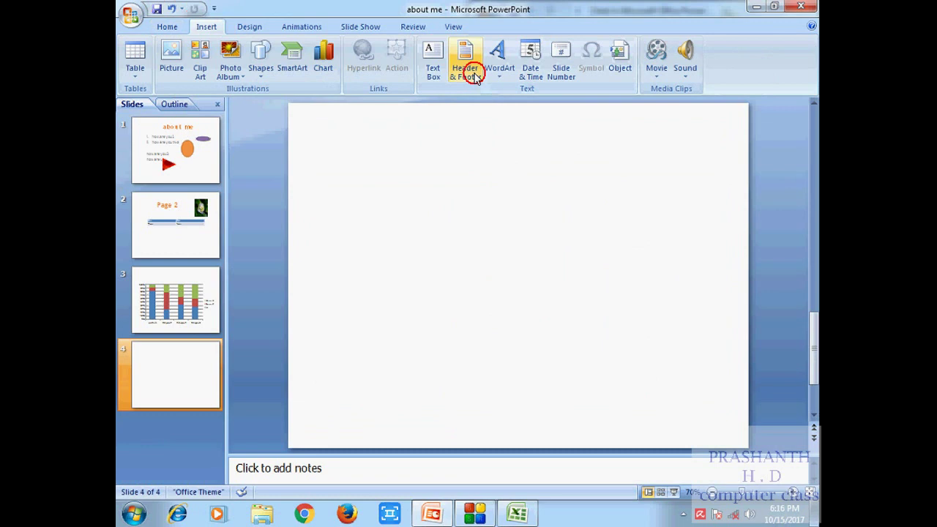
click(475, 76)
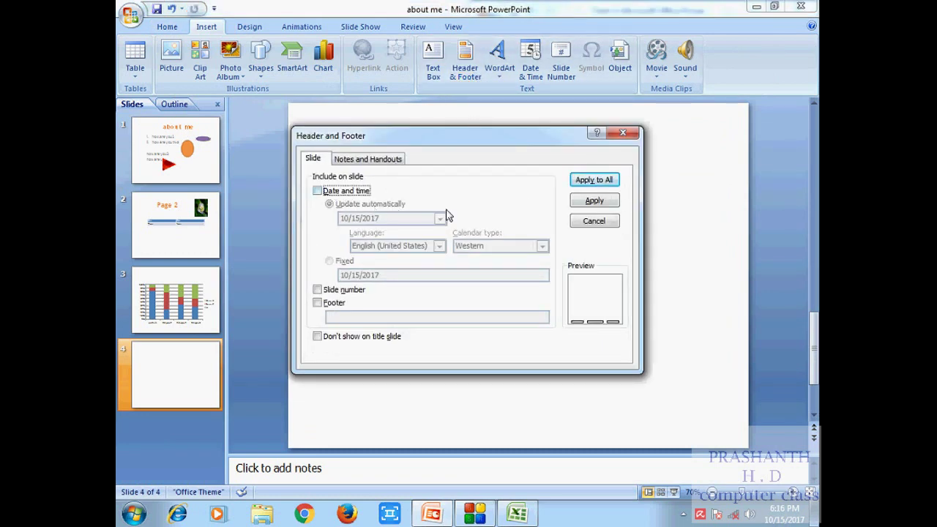
click(318, 191)
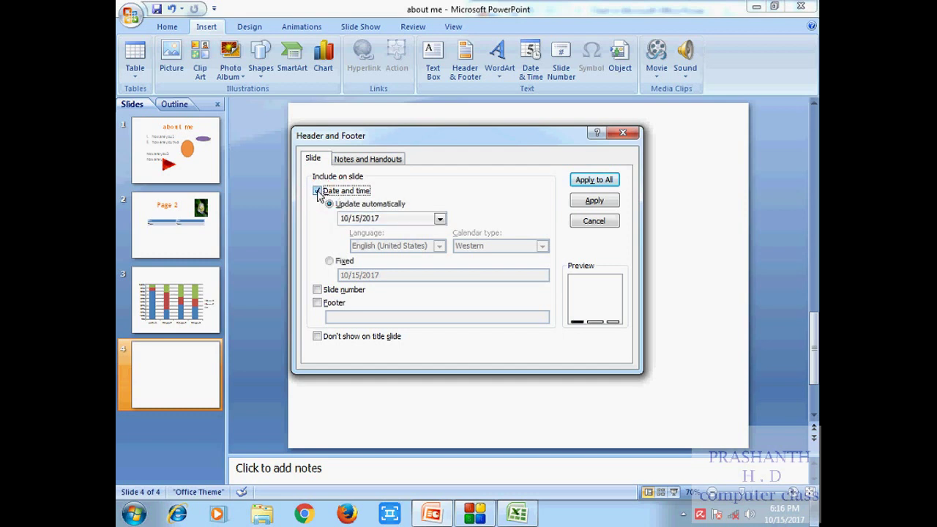
click(439, 220)
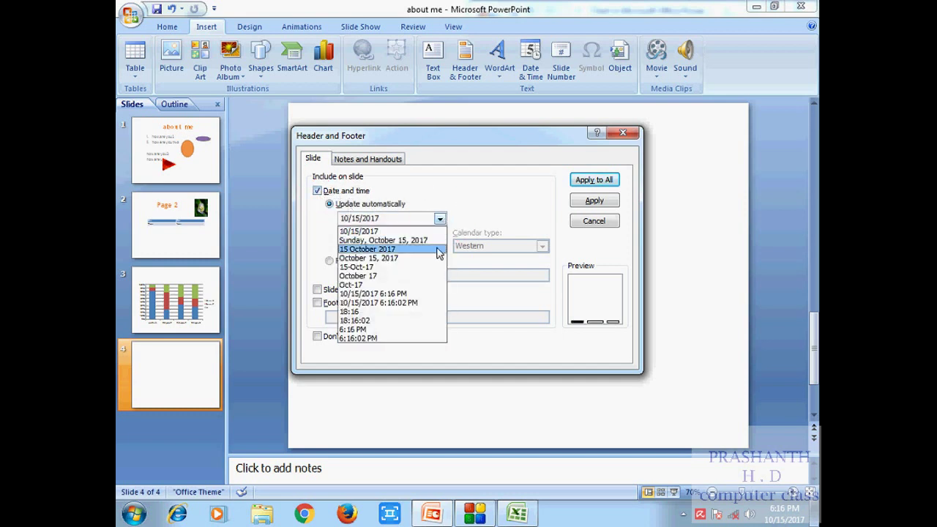
click(407, 250)
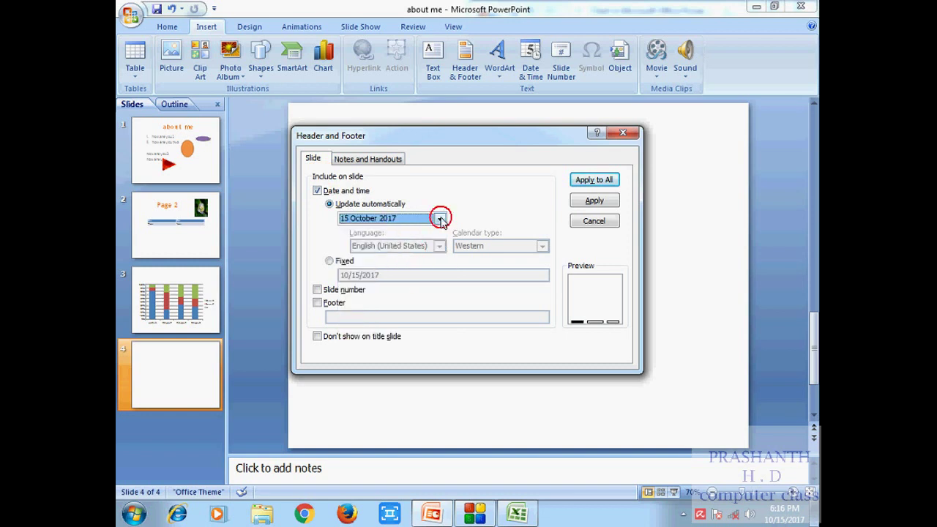
click(439, 219)
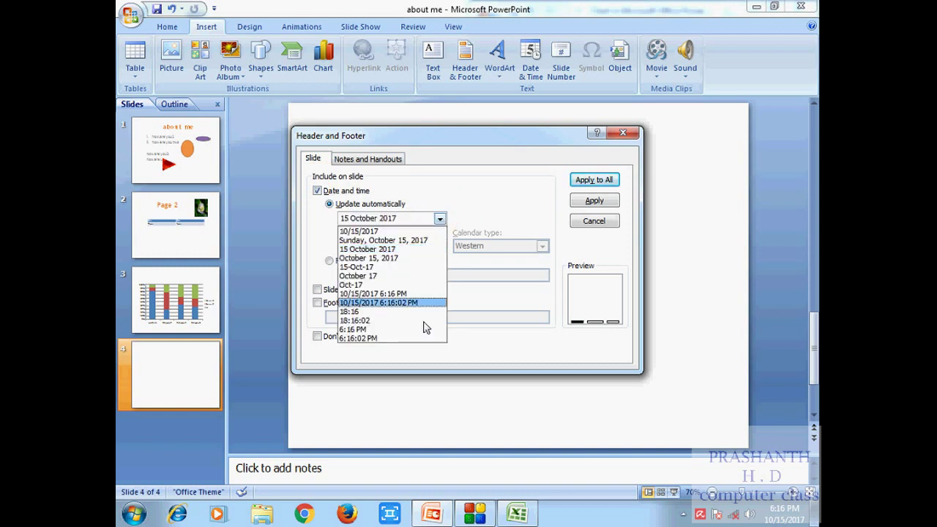
click(421, 251)
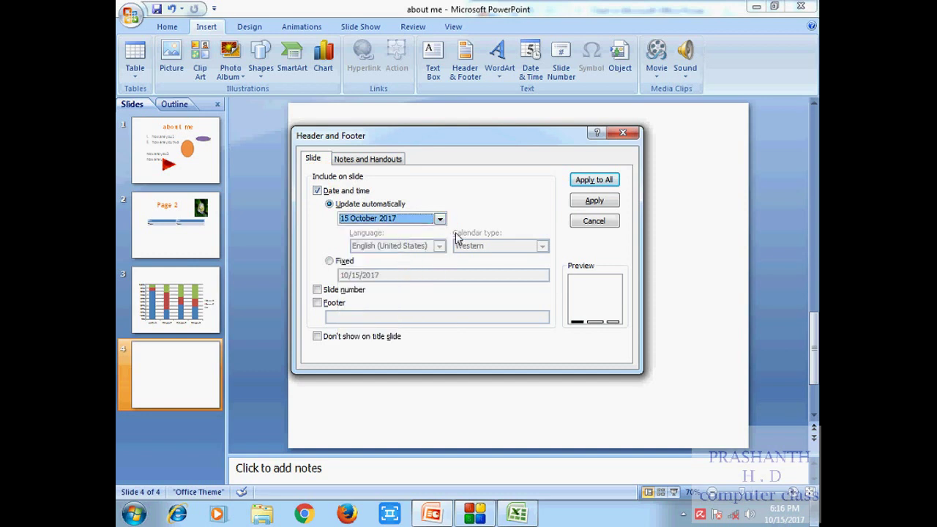
click(604, 182)
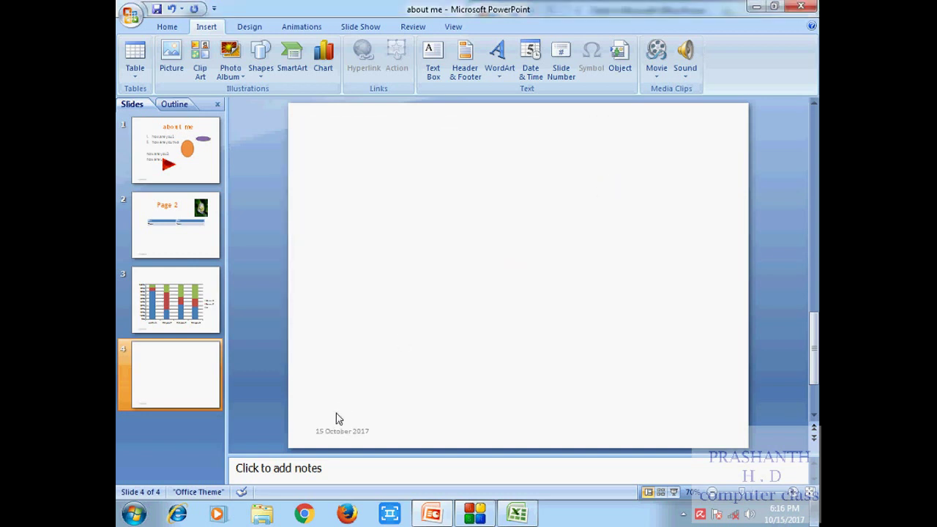
click(196, 322)
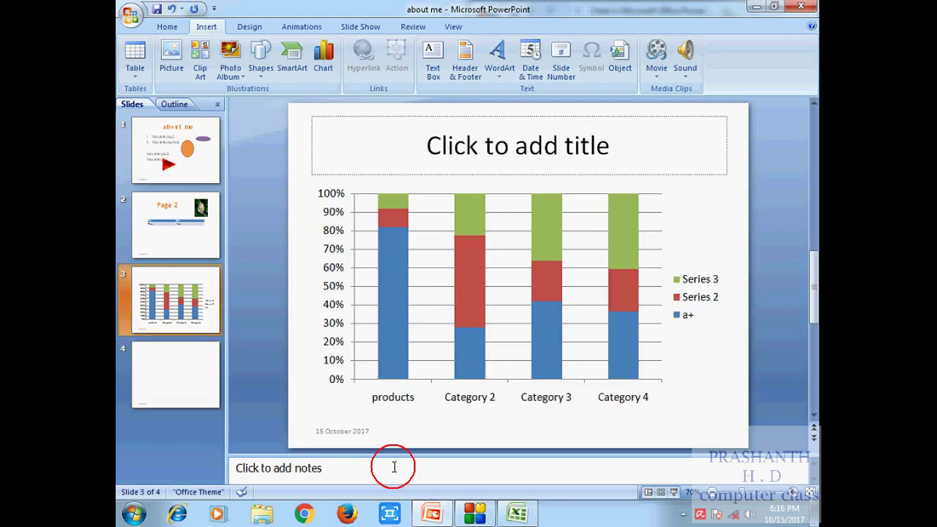
click(195, 225)
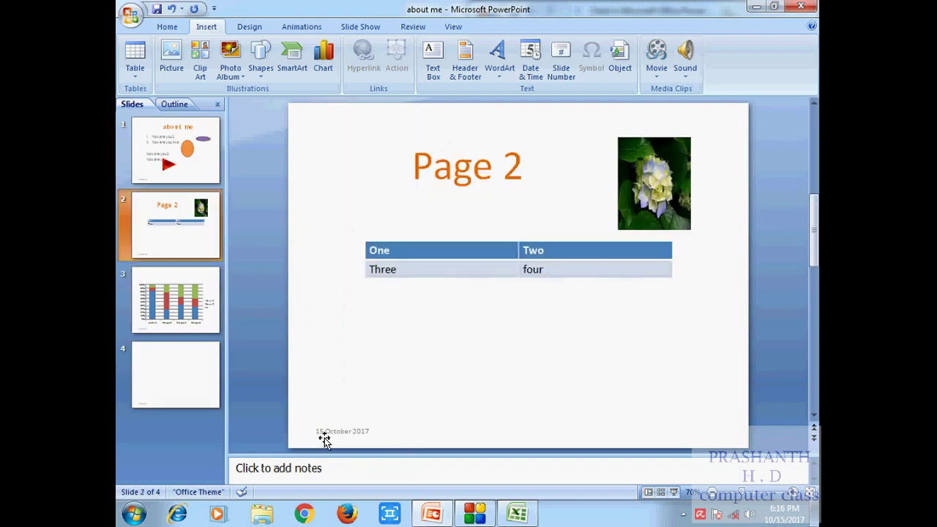
On the about me slide, insert blue-style WordArt reading 'ppt'.
click(187, 150)
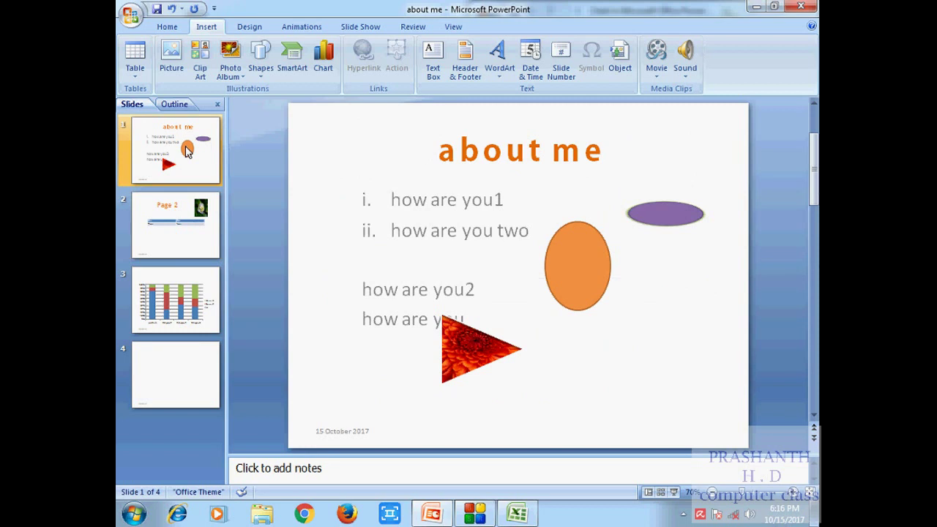
click(505, 71)
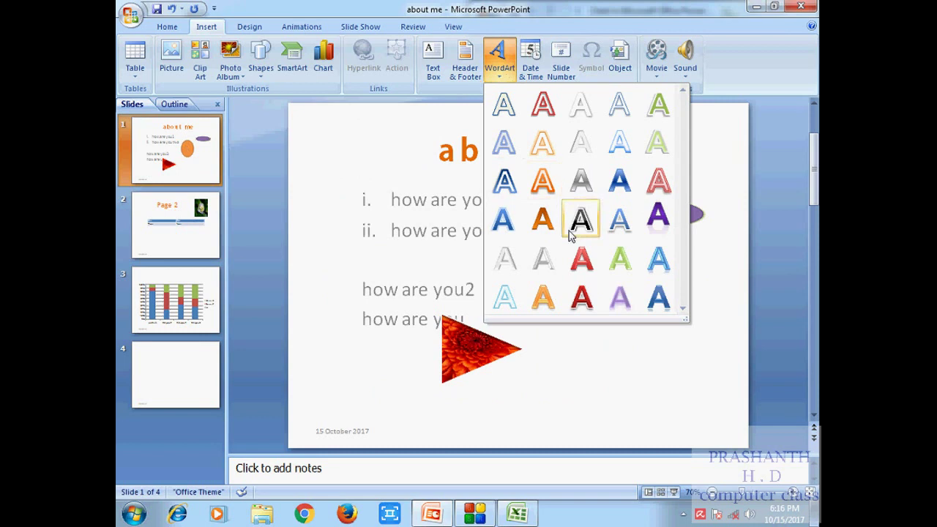
click(181, 360)
click(499, 59)
click(527, 177)
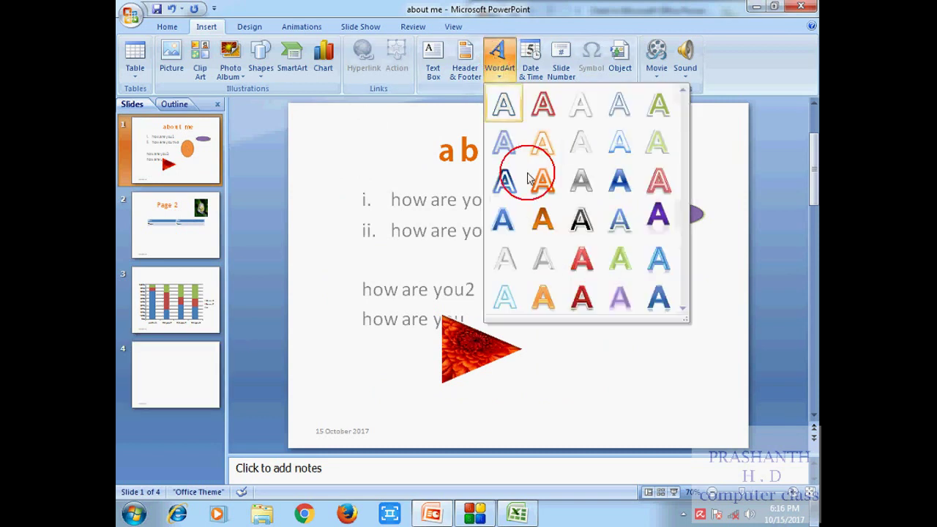
click(619, 220)
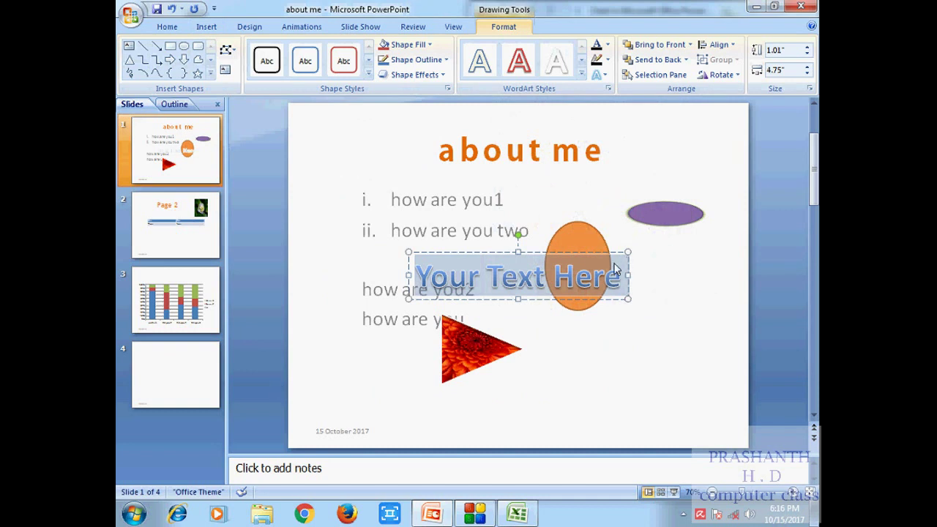
text(p)
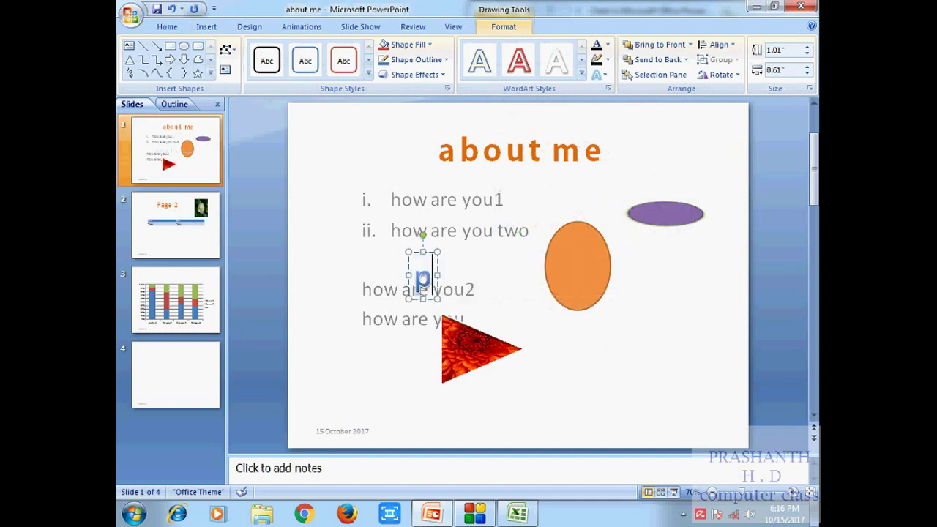
text(pt)
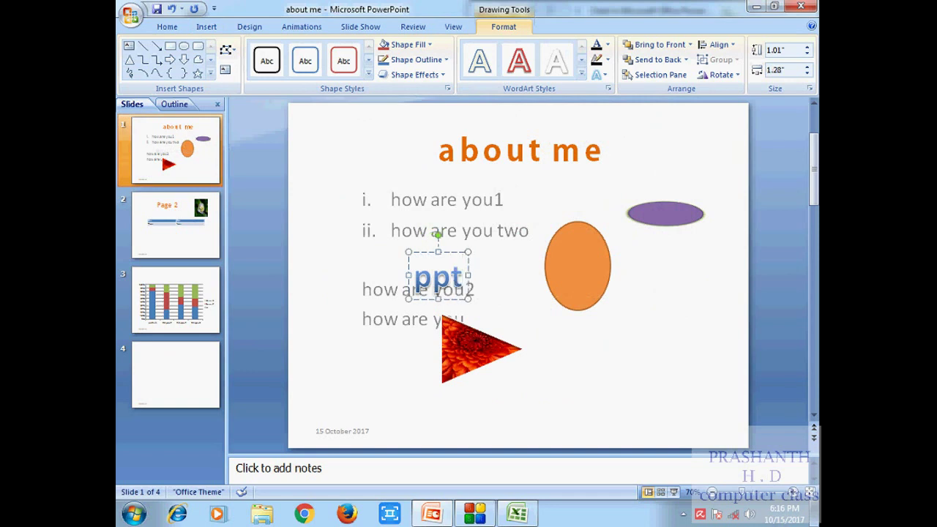
Move the 'ppt' WordArt just right of the about me title.
click(356, 418)
click(453, 267)
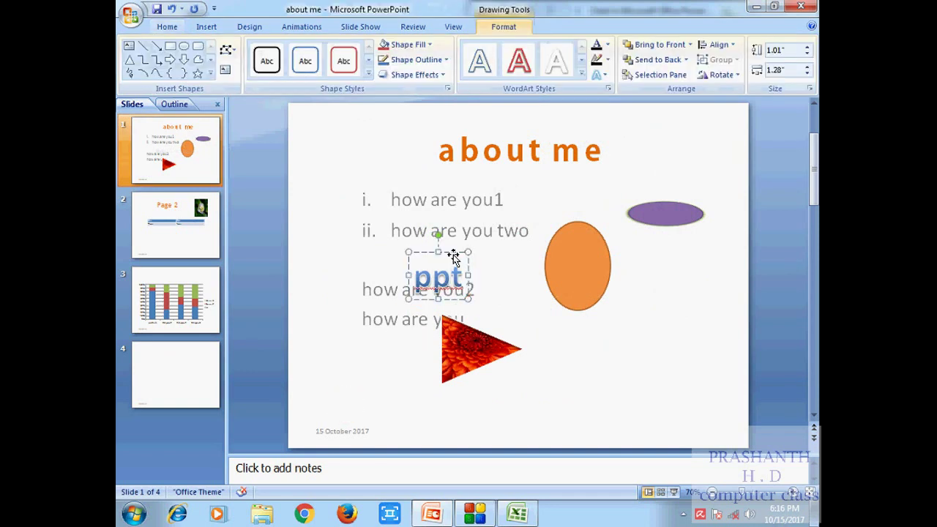
drag(452, 256, 661, 129)
click(646, 261)
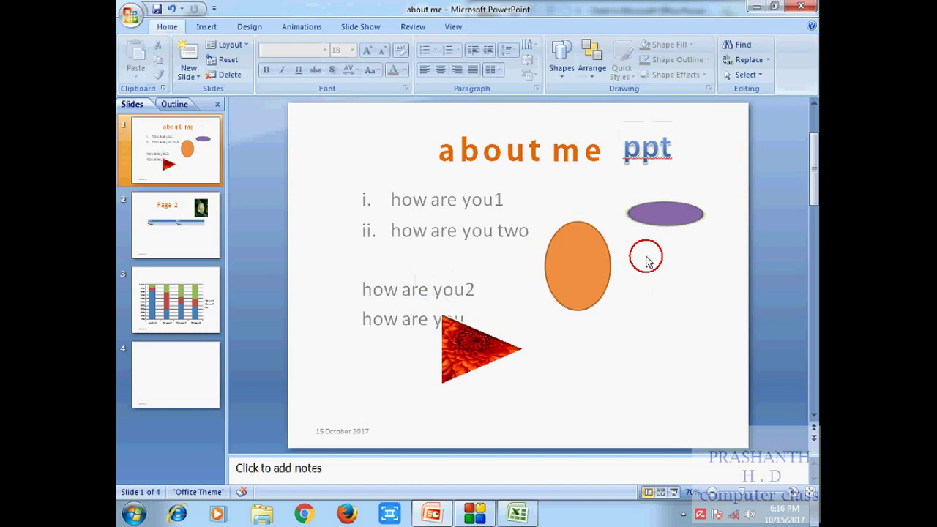
click(542, 147)
click(582, 298)
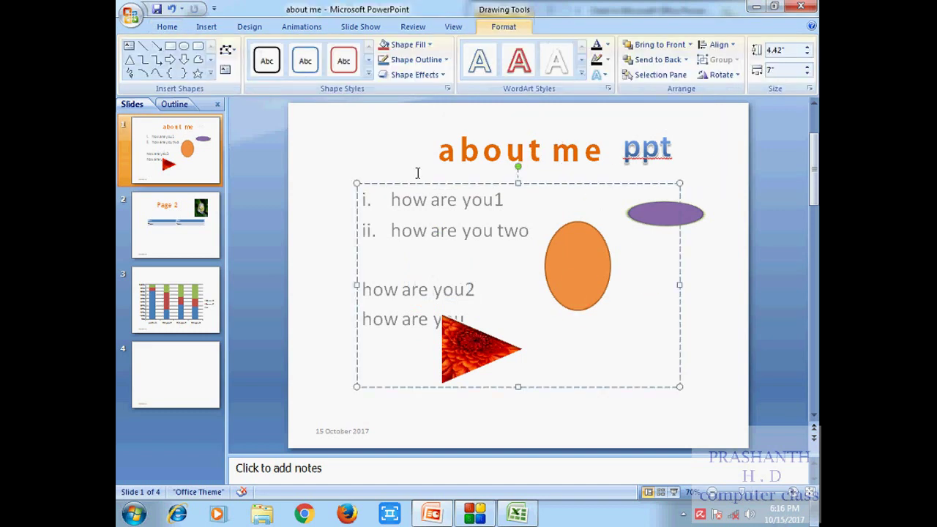
click(316, 170)
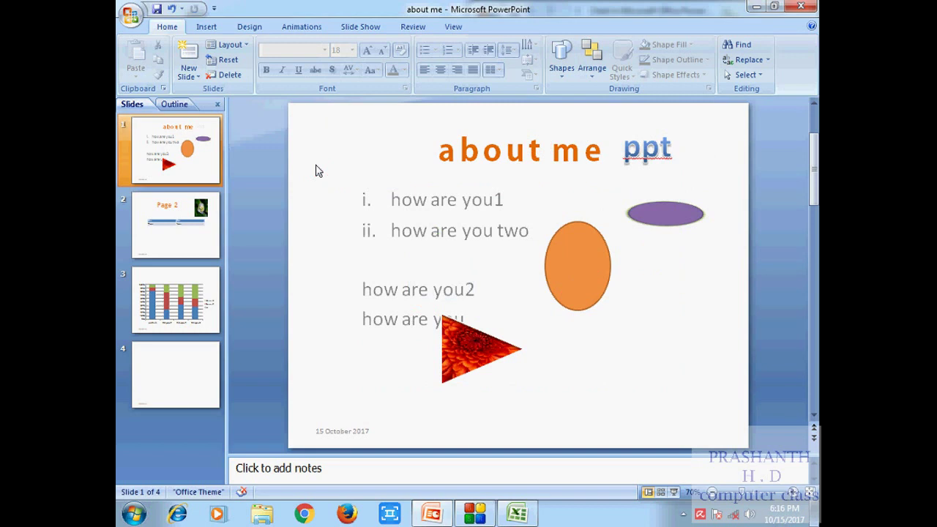
double_click(654, 154)
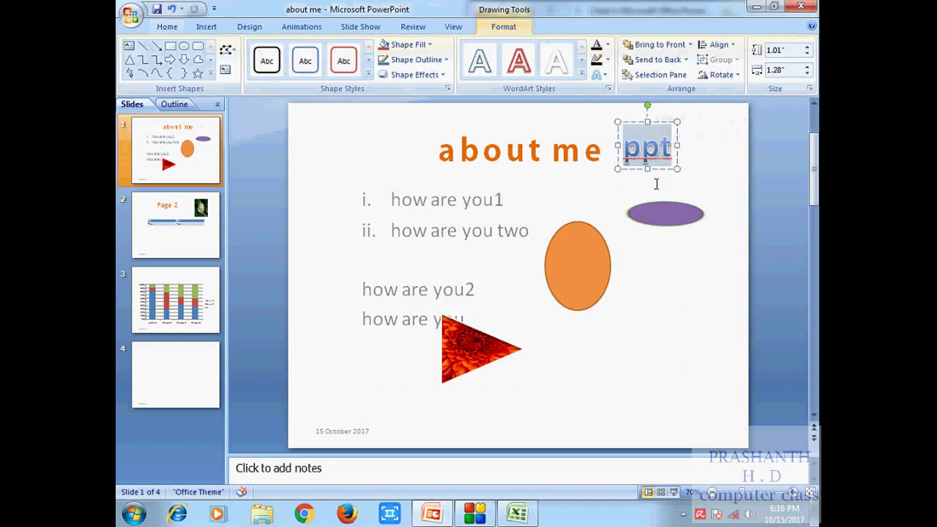
click(628, 302)
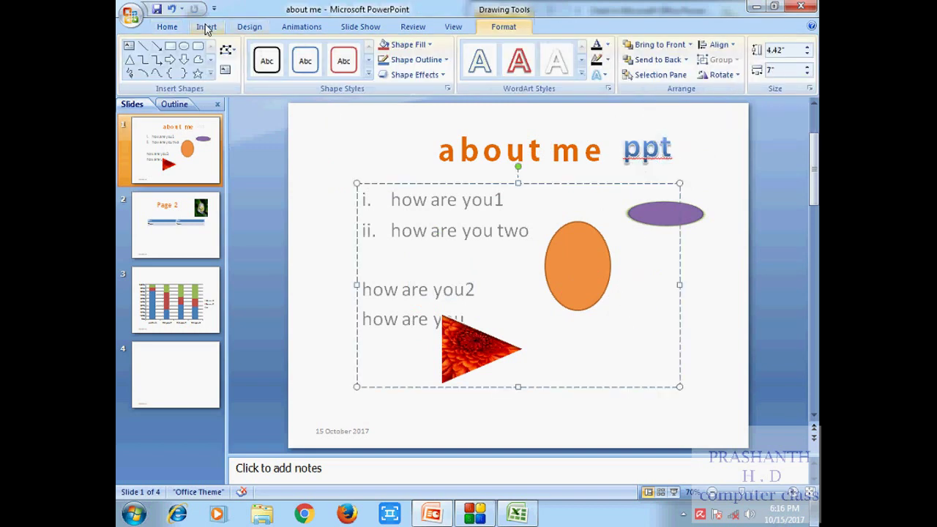
click(206, 27)
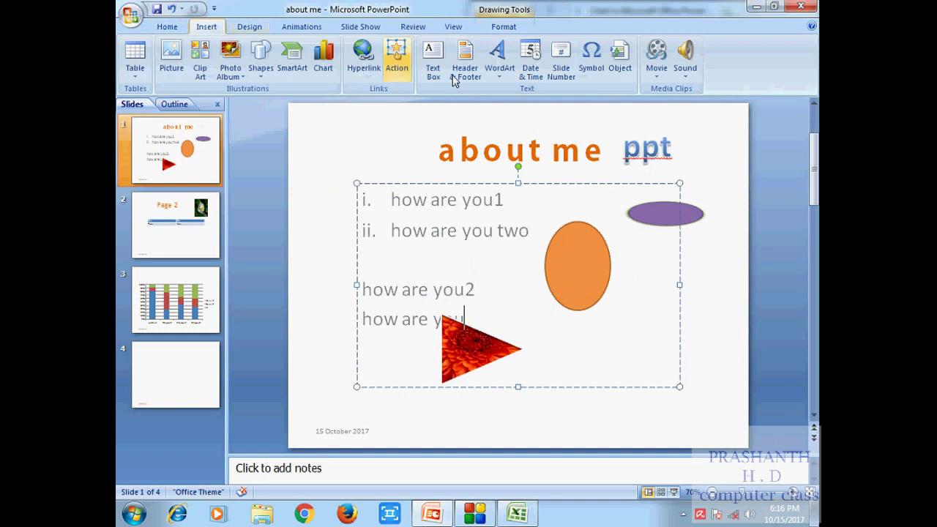
Insert the date 'October 15, 2017' at the end of slide 1's last line, then show slide 4.
click(531, 74)
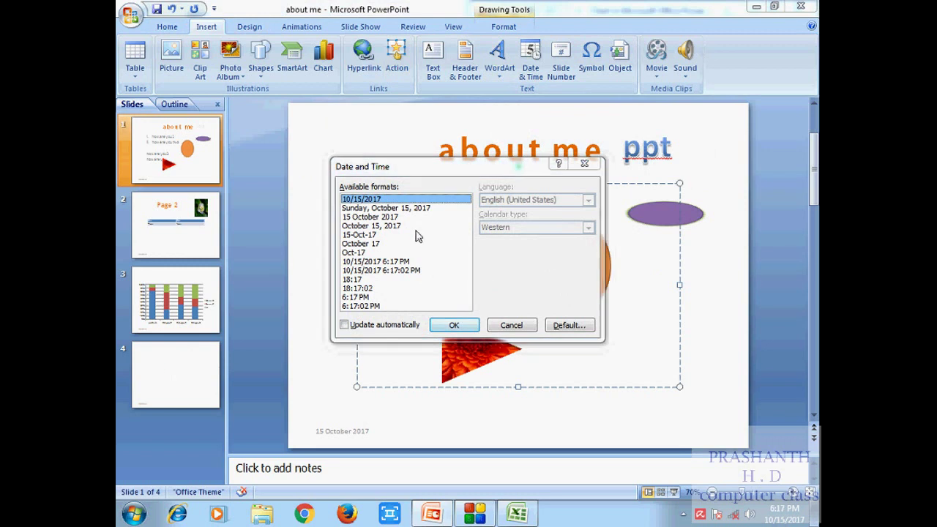
click(394, 226)
click(454, 325)
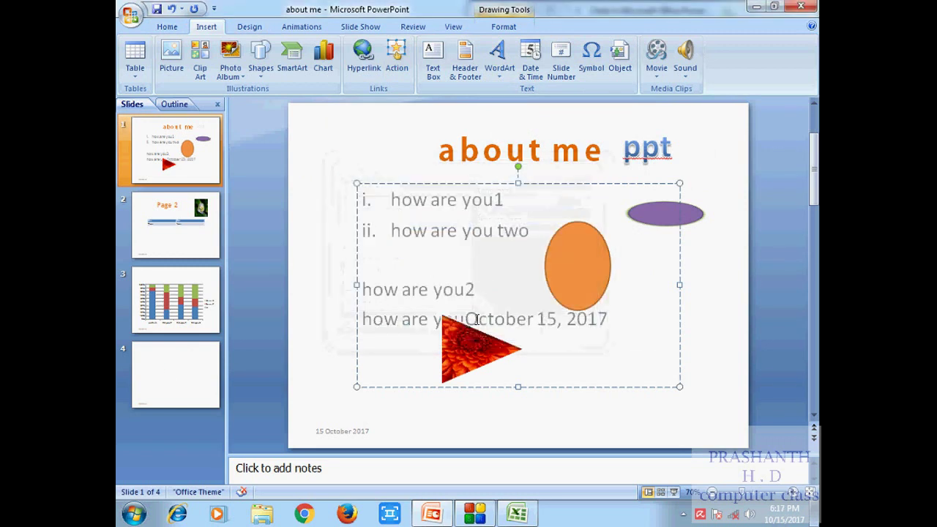
drag(615, 322, 471, 319)
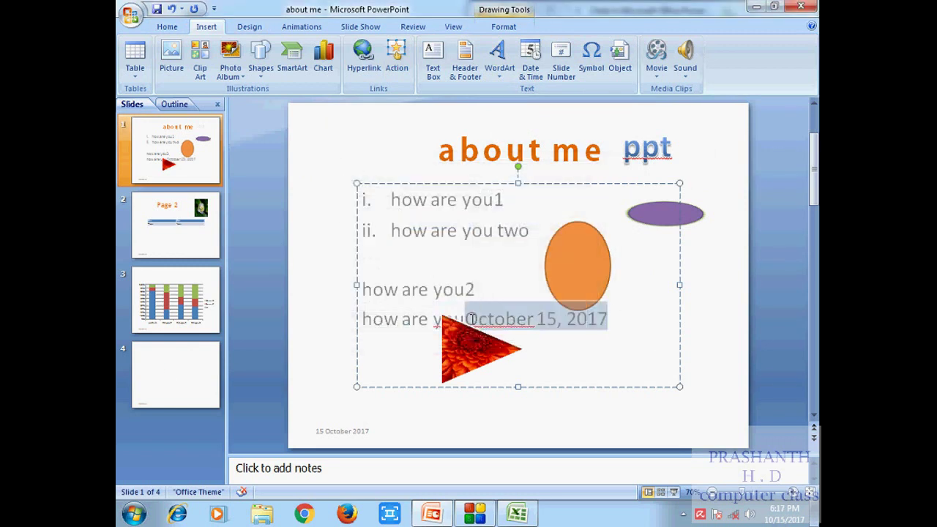
click(718, 381)
click(193, 364)
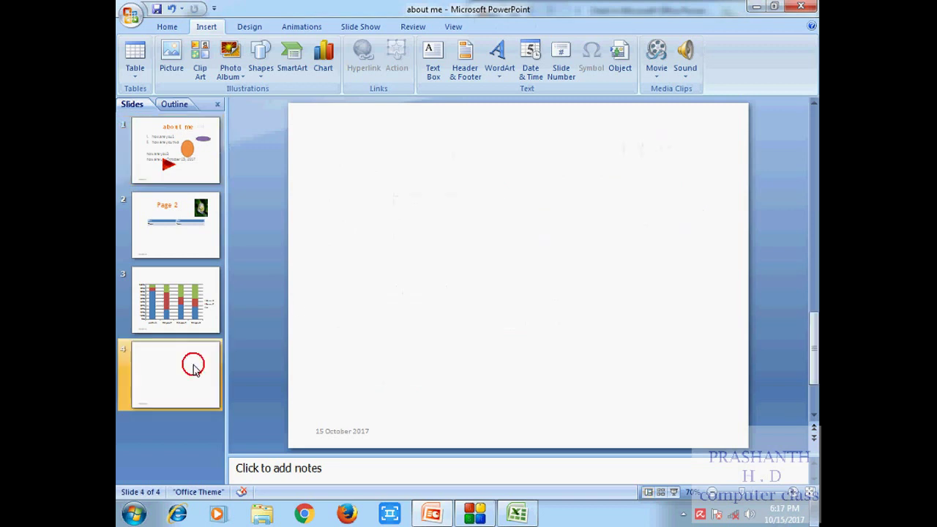
Draw a wide empty text box near the top of slide 4.
click(432, 57)
drag(496, 259, 619, 352)
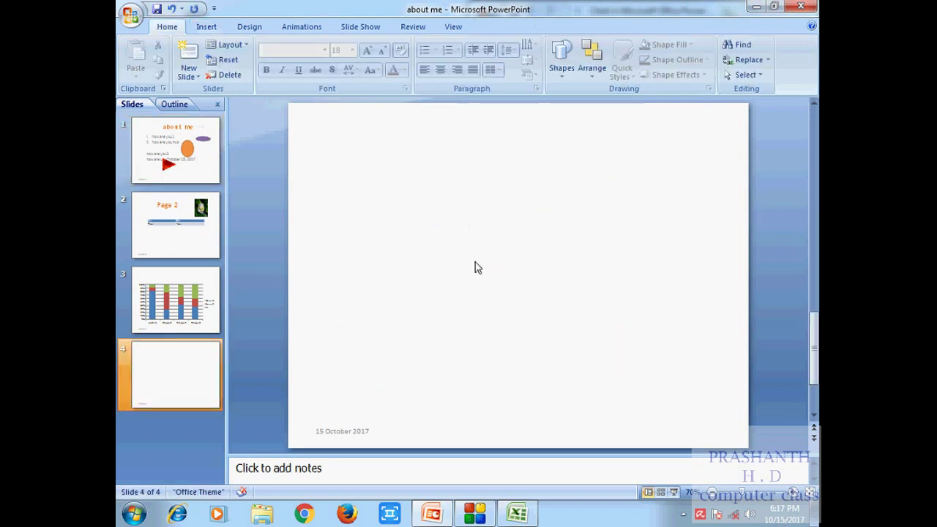
click(206, 26)
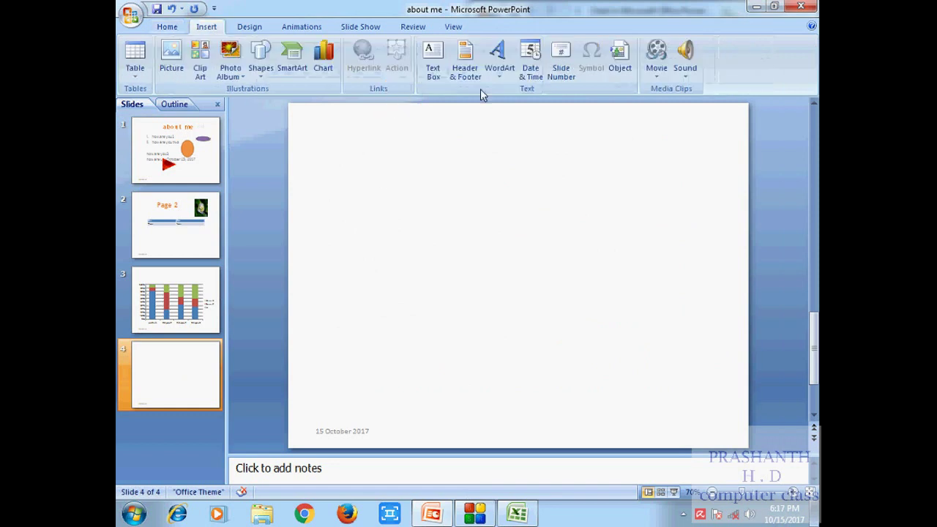
click(433, 57)
drag(414, 167, 627, 337)
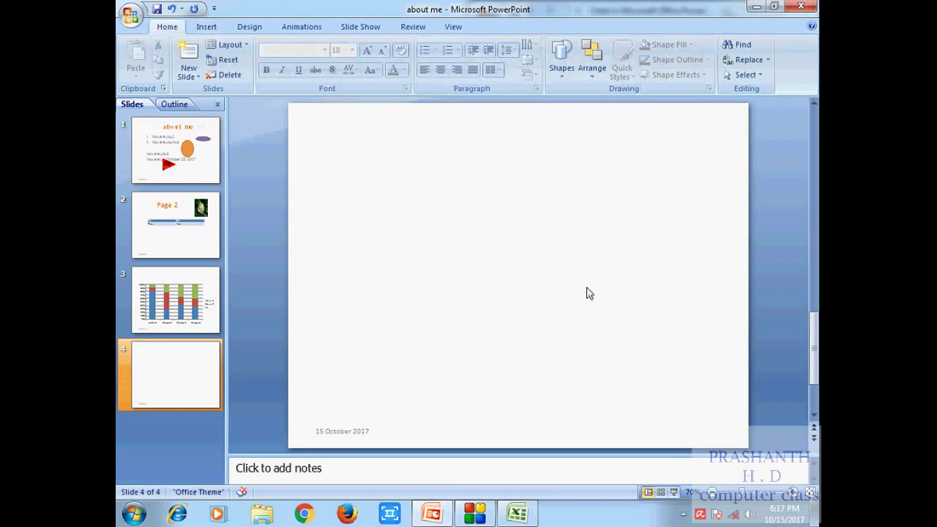
click(186, 372)
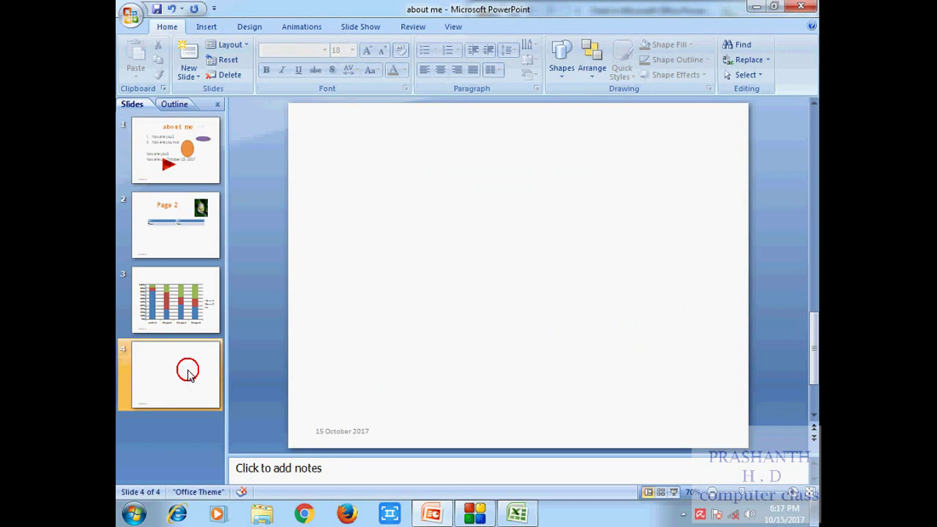
click(207, 27)
click(432, 66)
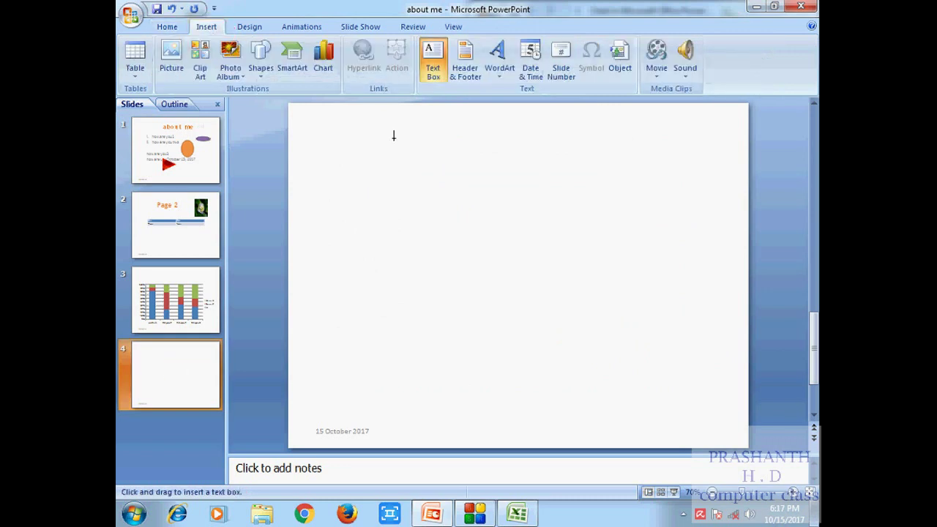
click(392, 140)
drag(399, 149, 629, 147)
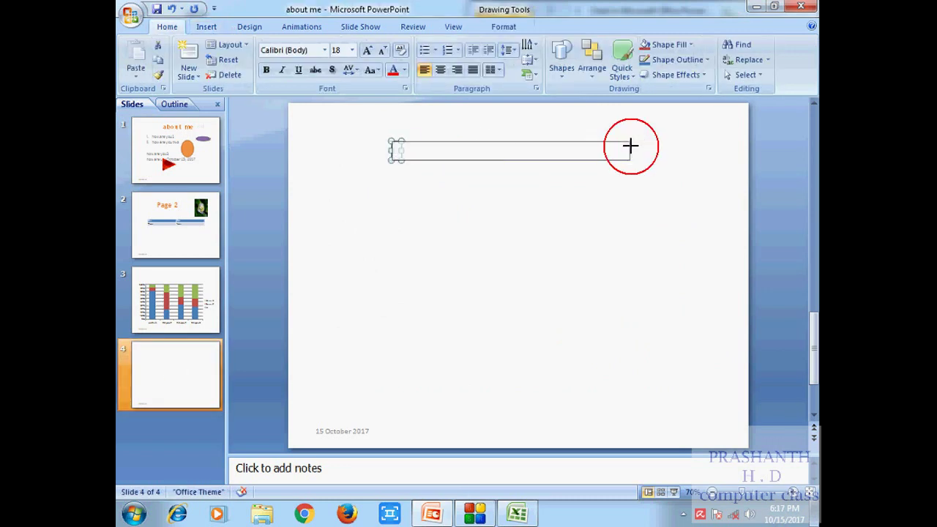
click(207, 27)
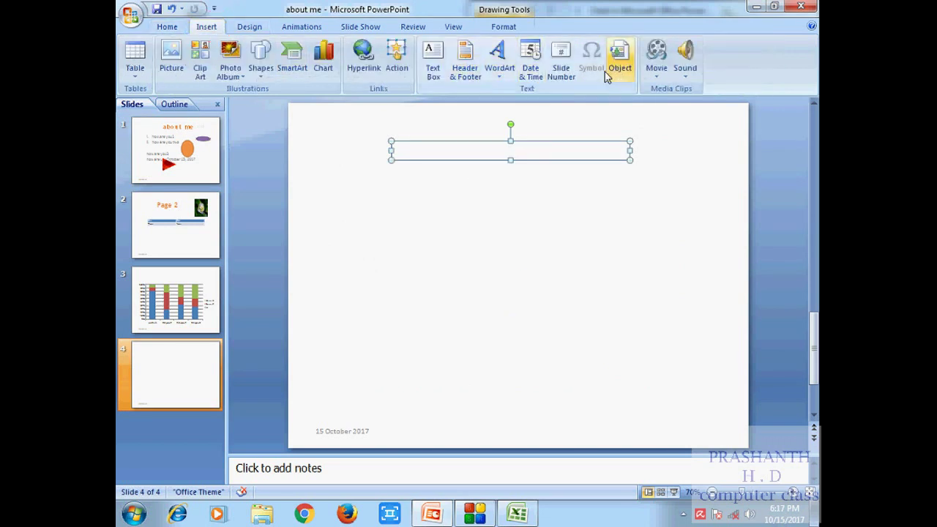
Turn on slide numbers for all slides and check the numbering on each.
click(567, 82)
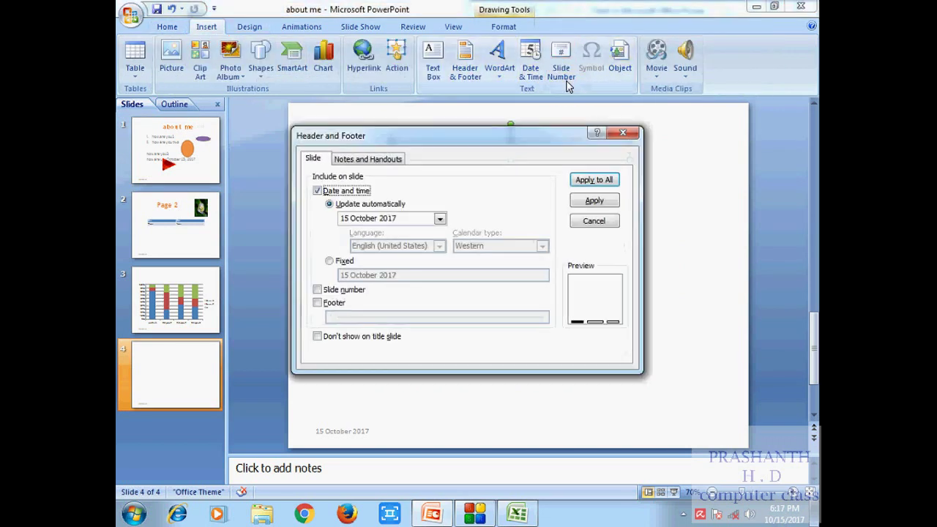
click(440, 219)
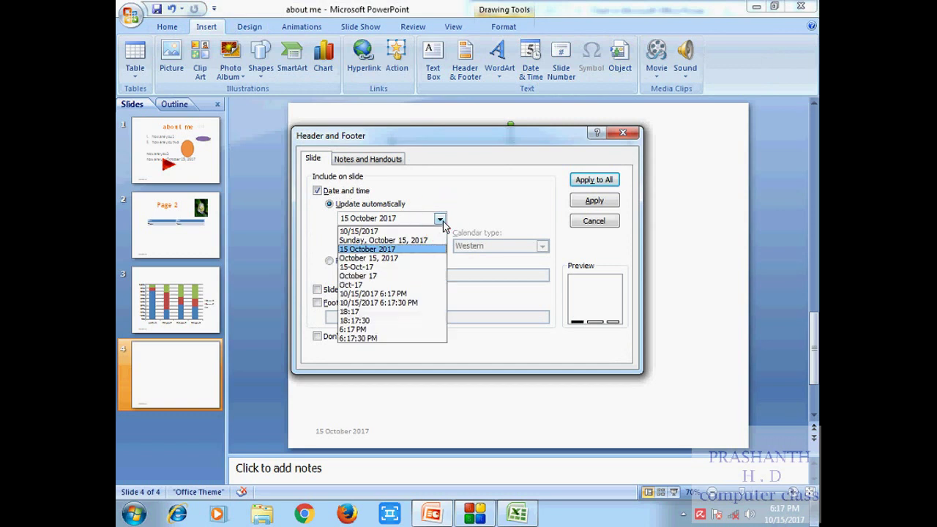
click(441, 220)
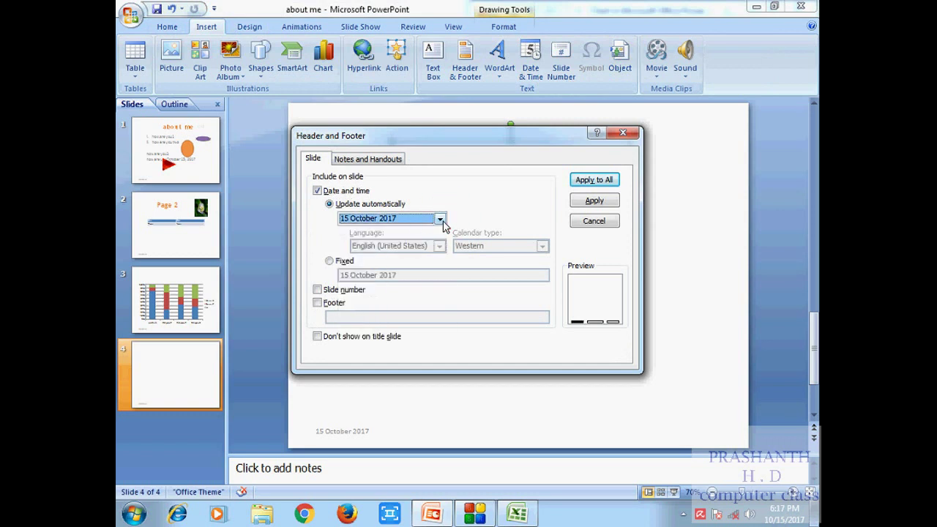
click(318, 290)
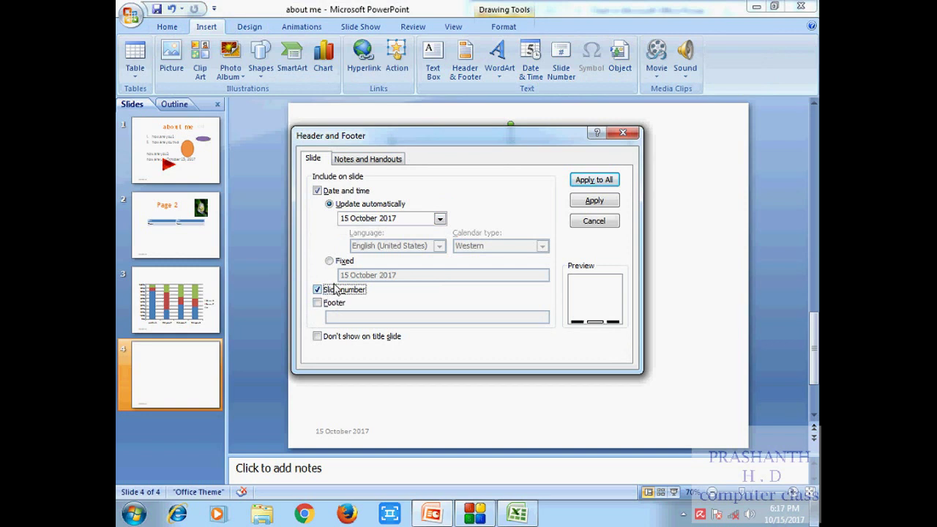
click(618, 182)
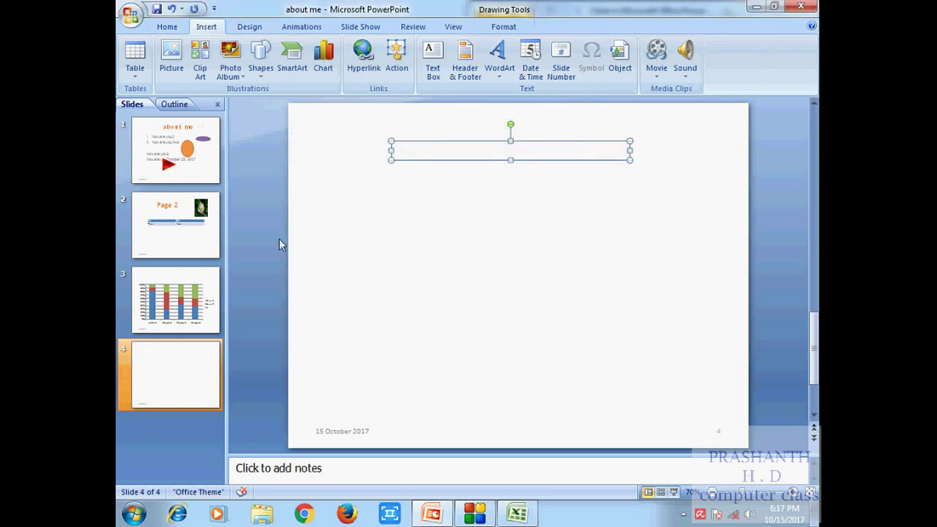
key(Home)
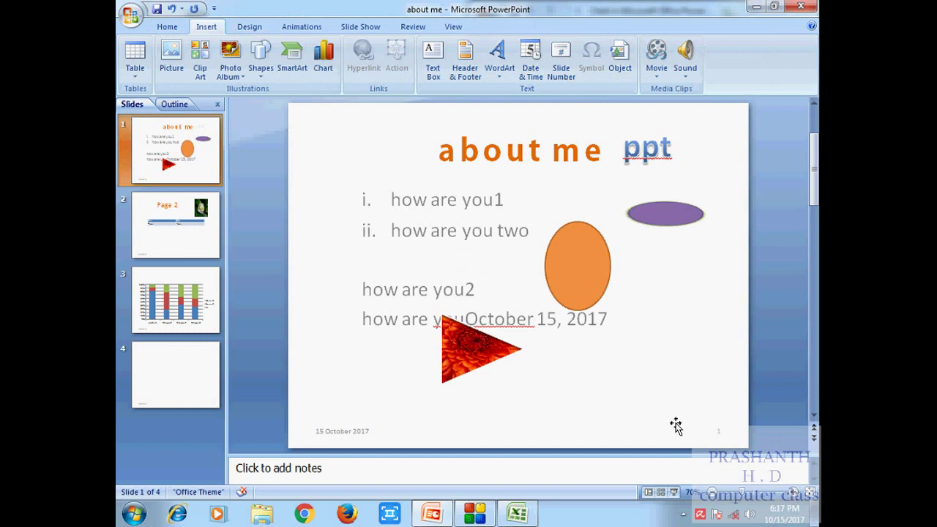
scroll(234, 227, down, 1)
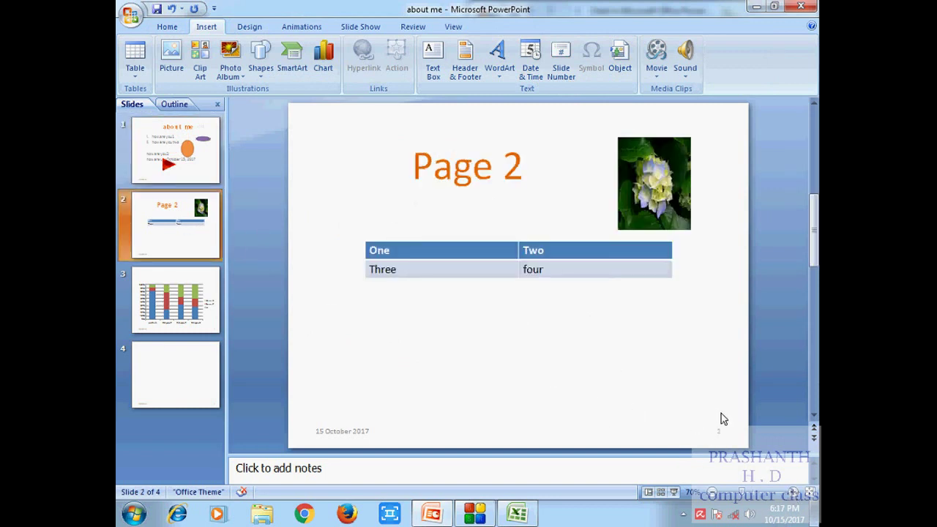
click(176, 300)
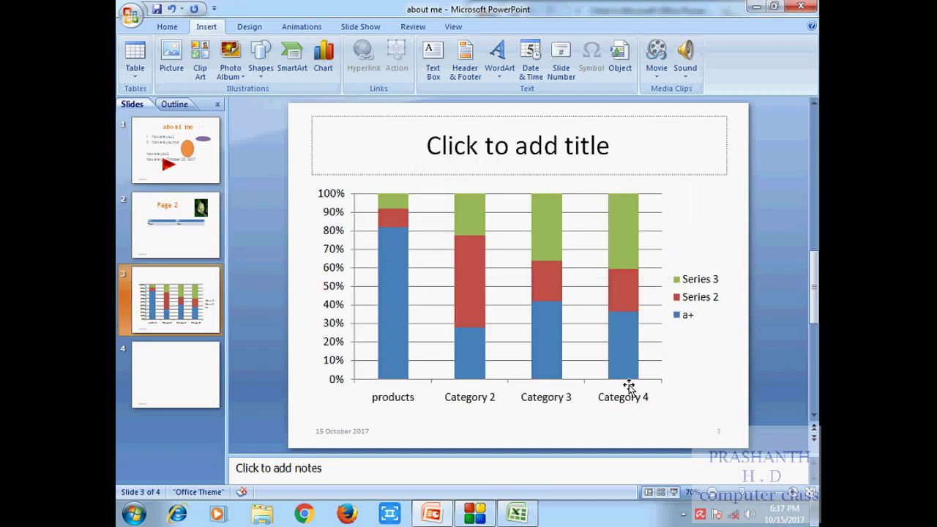
click(169, 367)
click(183, 238)
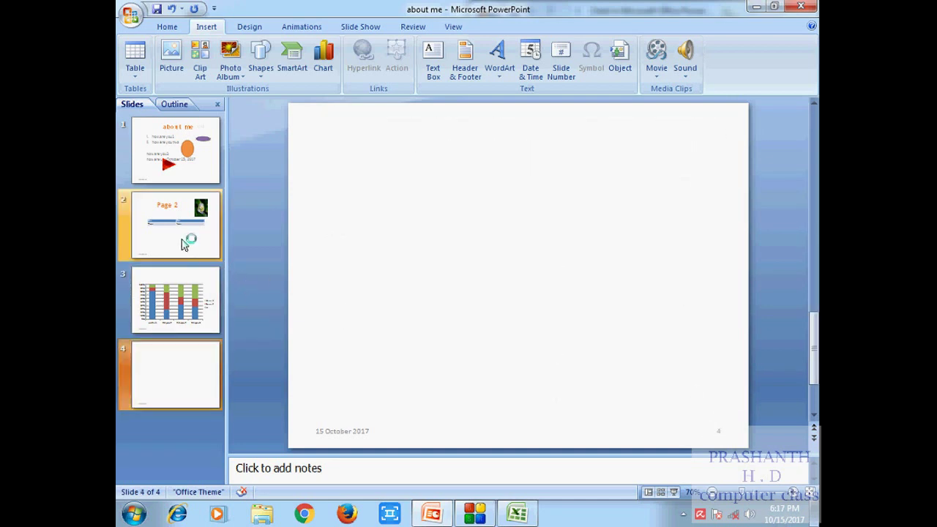
click(197, 285)
click(176, 369)
Embed a new Bitmap Image object on blank slide 4.
click(333, 74)
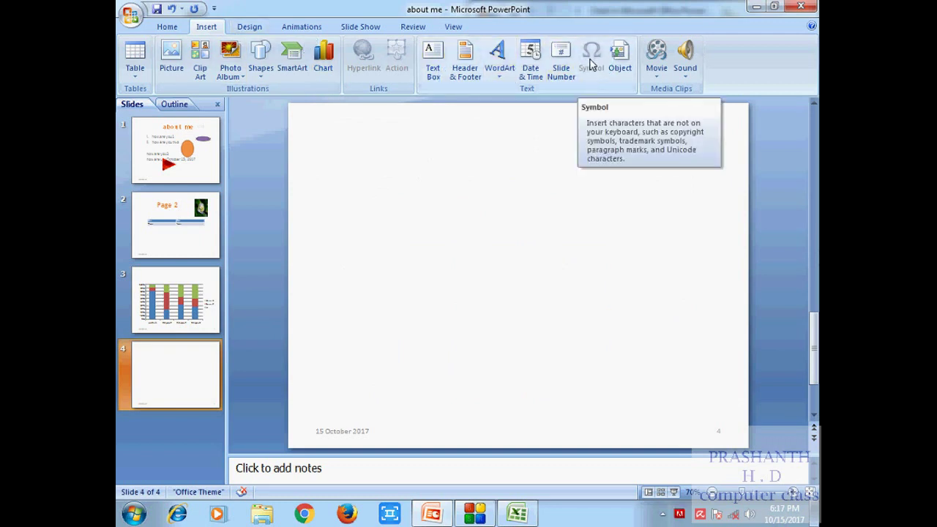
click(593, 67)
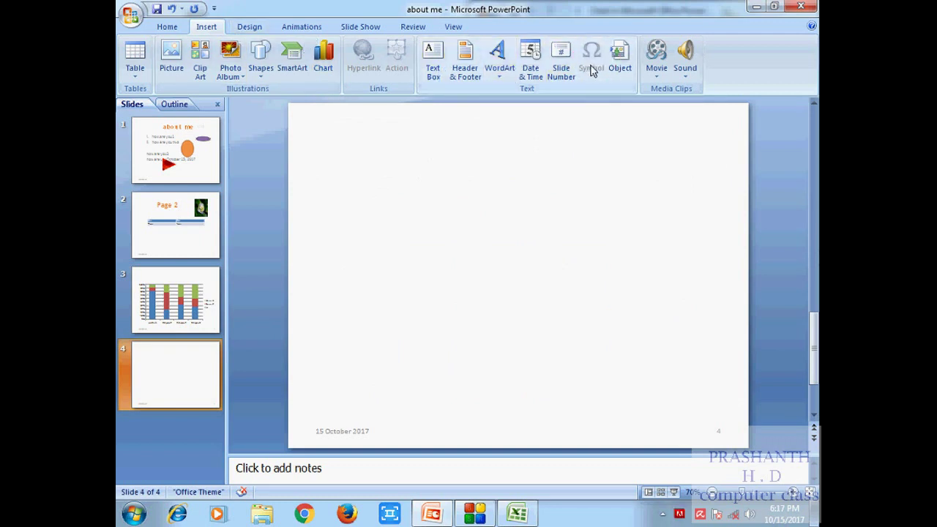
click(220, 233)
click(177, 333)
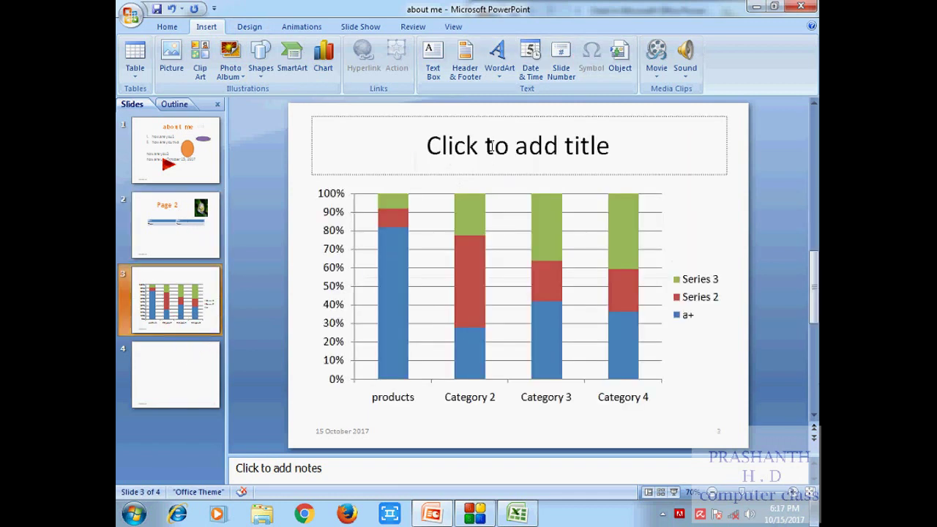
click(210, 344)
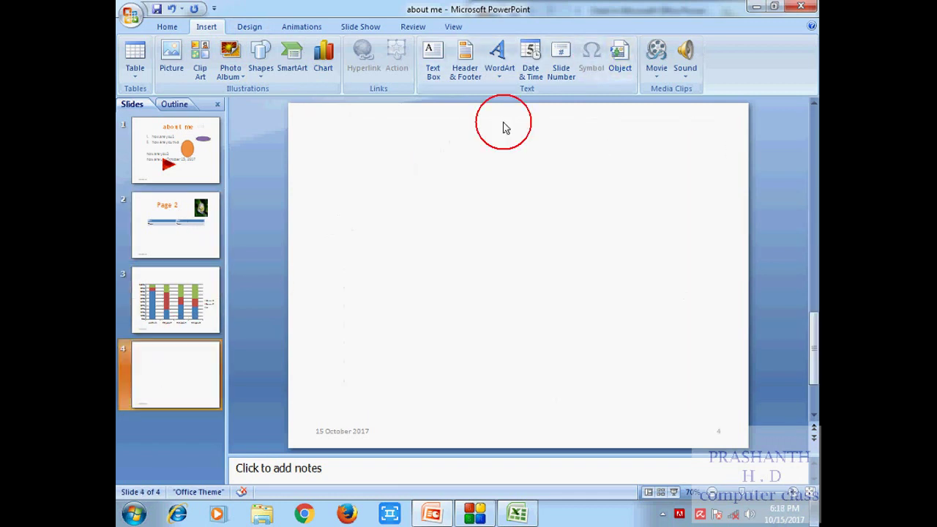
click(621, 55)
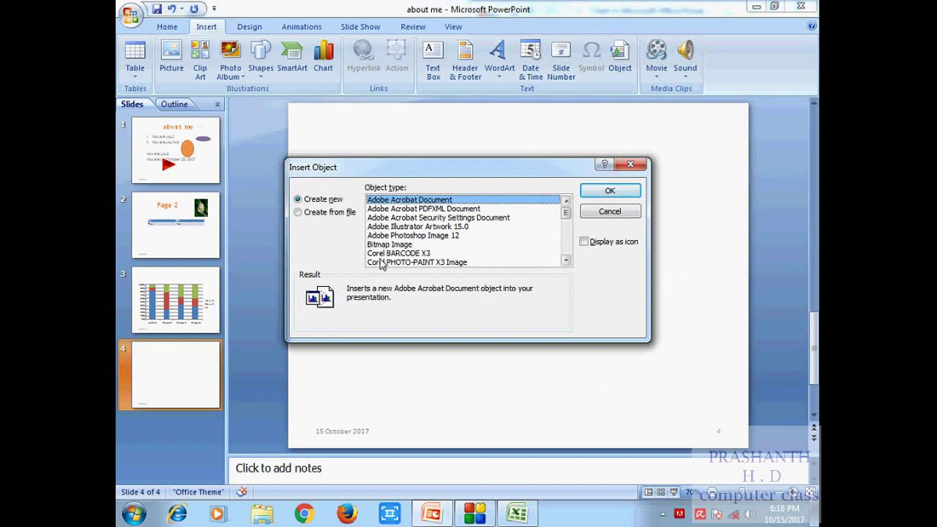
click(388, 245)
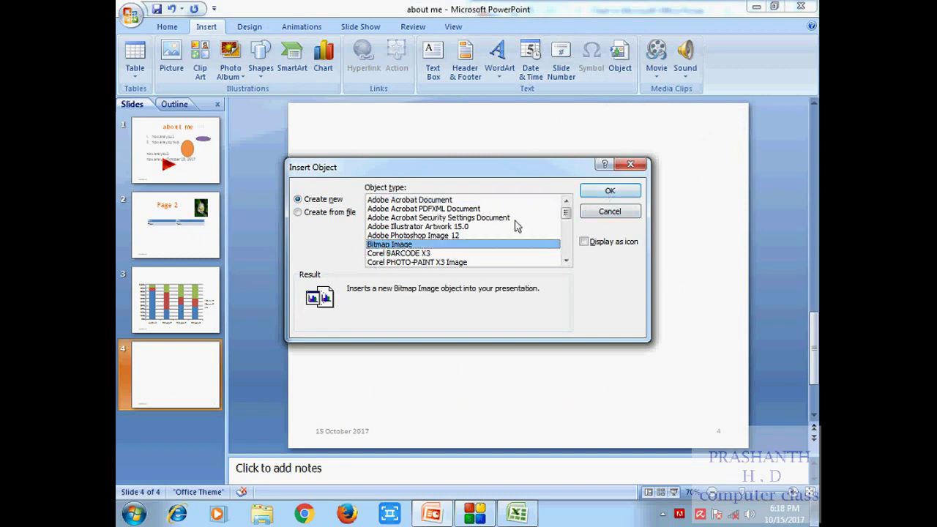
click(608, 192)
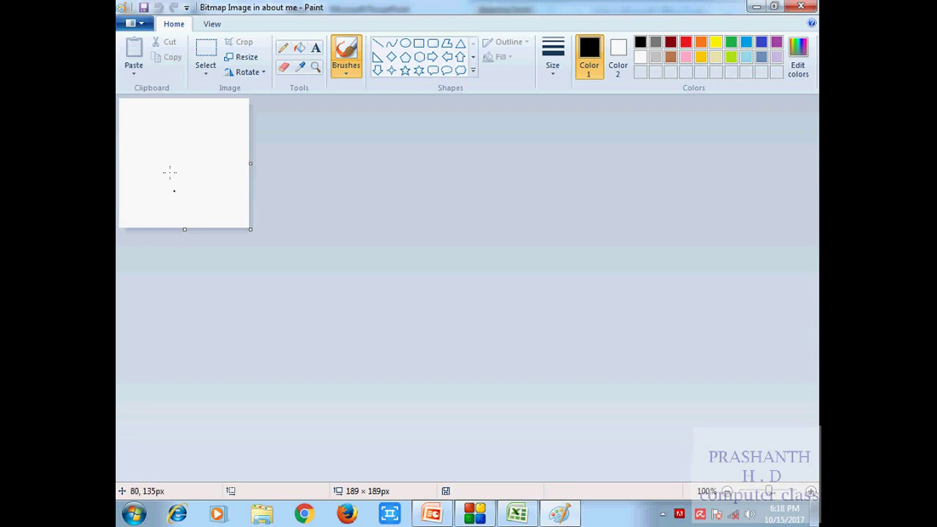
Draw thick black freehand loops with the thickest line size in Paint, then close Paint.
click(287, 50)
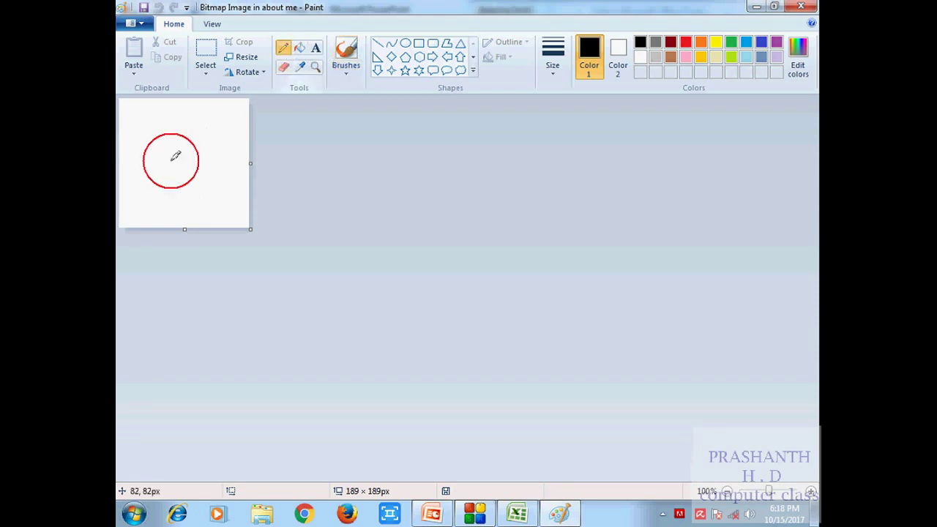
drag(167, 161, 251, 164)
click(551, 55)
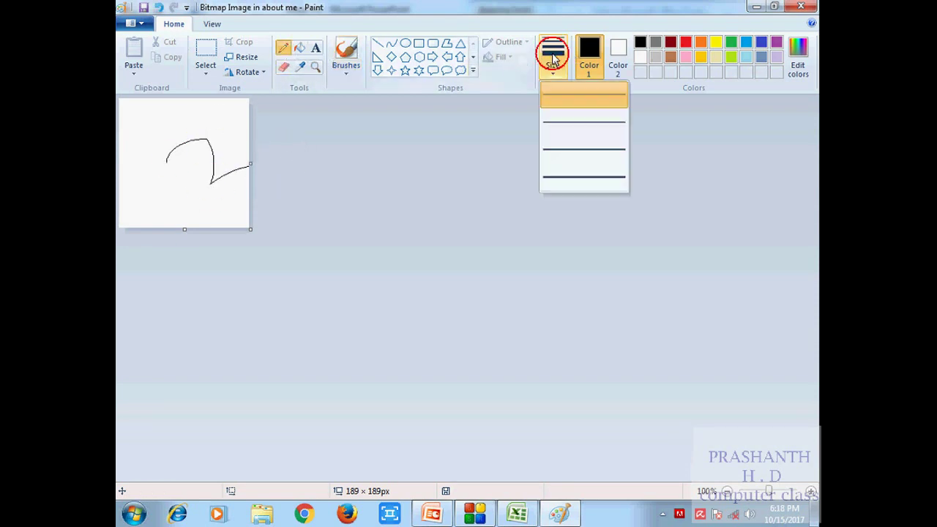
click(552, 55)
click(544, 77)
click(584, 176)
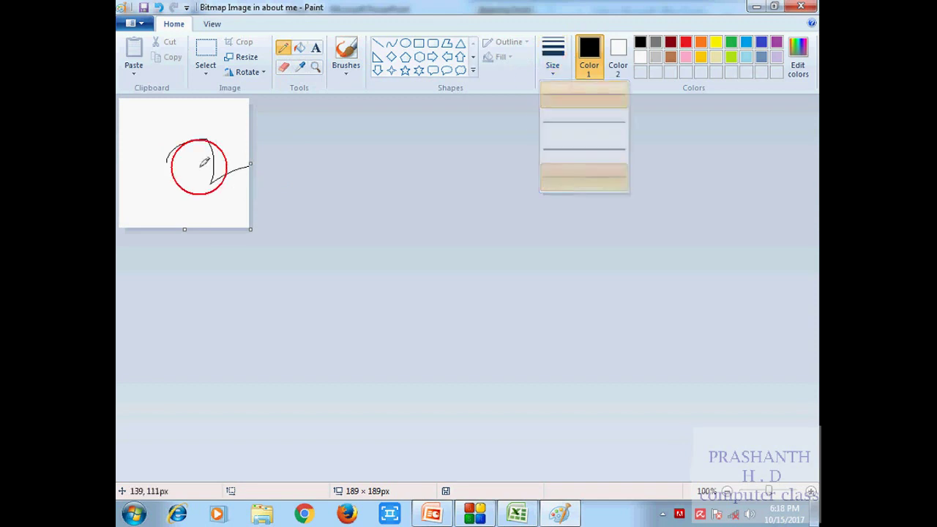
drag(196, 157, 229, 162)
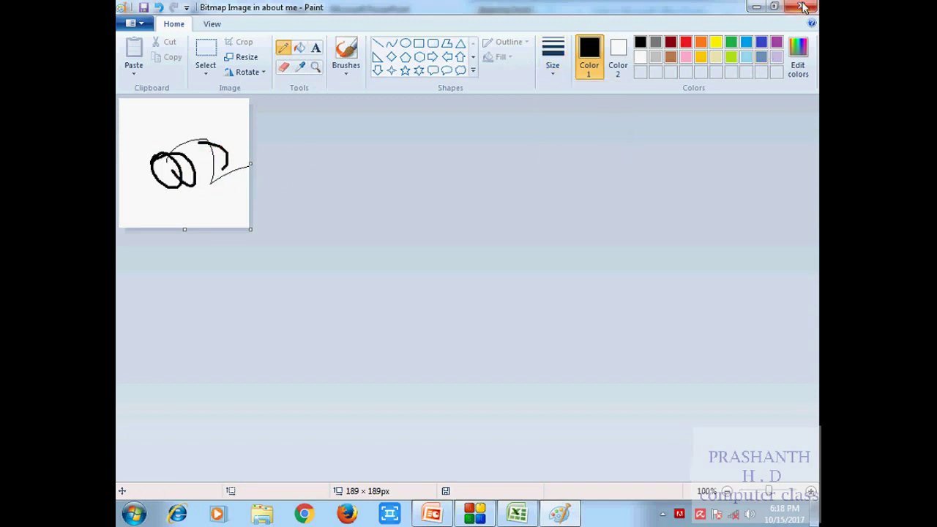
click(803, 7)
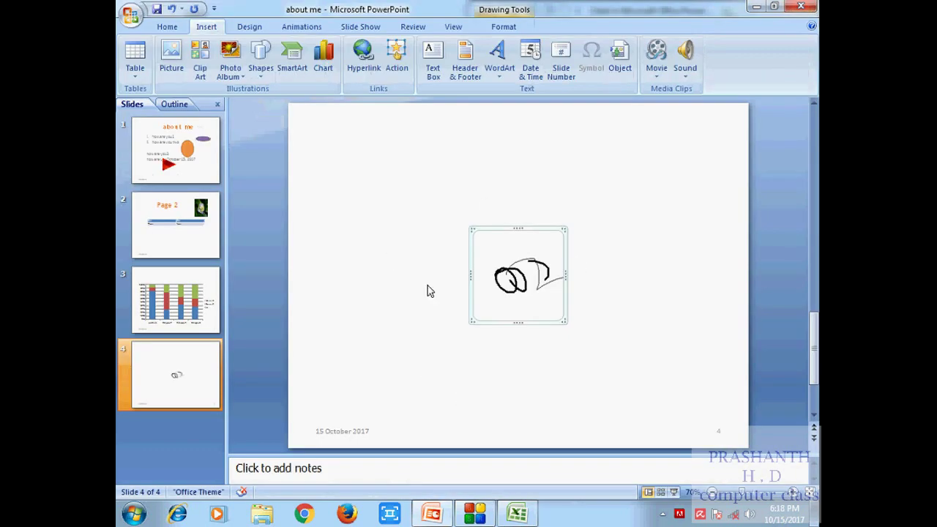
Insert the movie 'powerpoint 3' from the FFOutput folder onto slide 4 and set its start option.
click(392, 260)
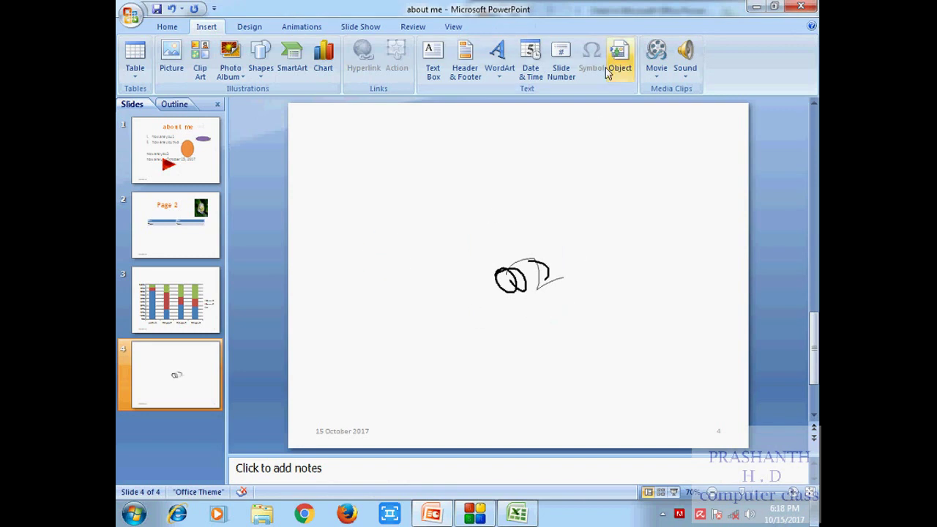
click(655, 69)
click(655, 70)
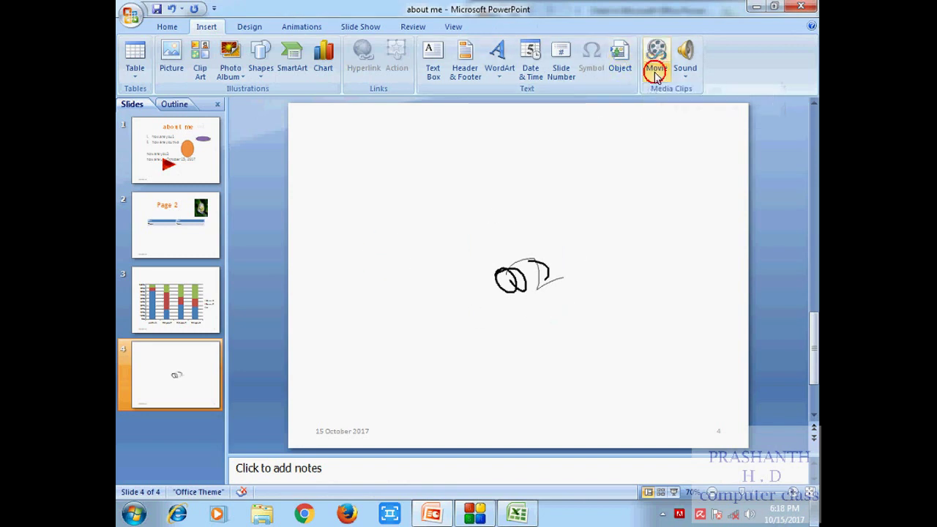
click(656, 70)
click(681, 92)
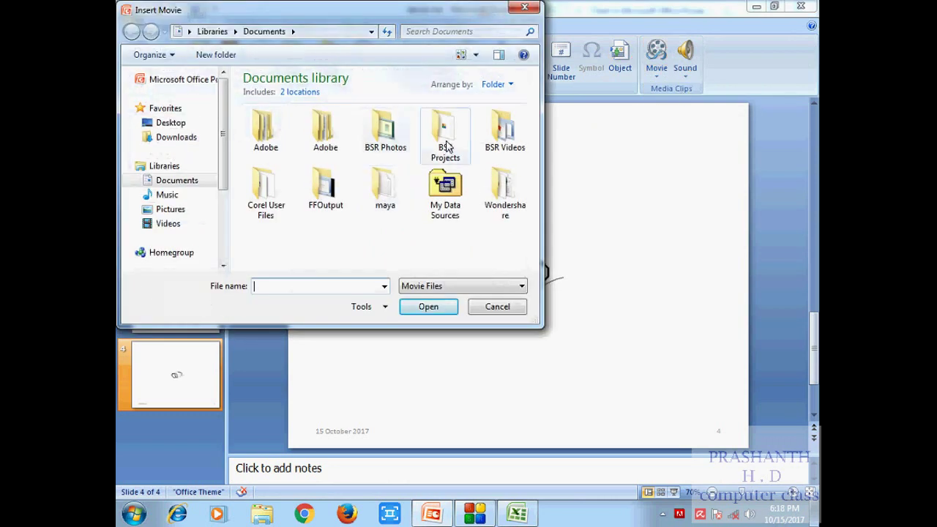
double_click(325, 192)
click(267, 126)
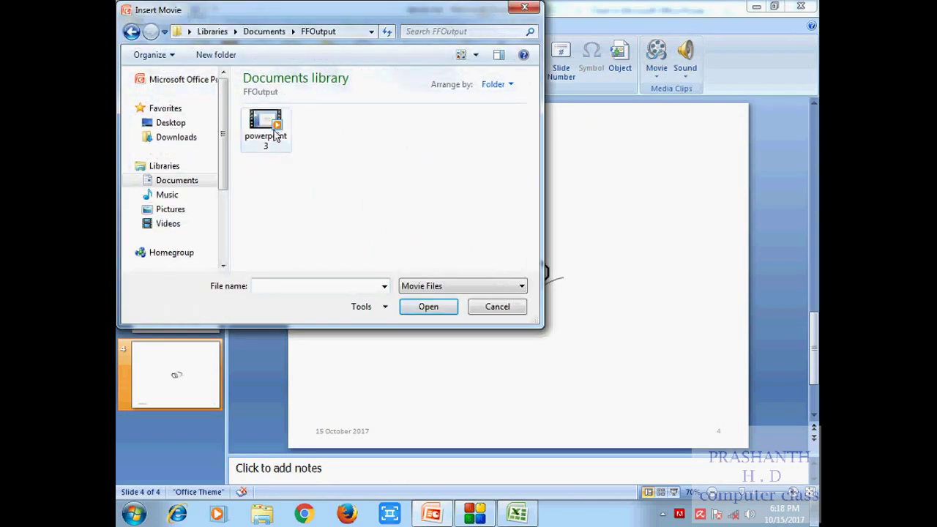
click(427, 307)
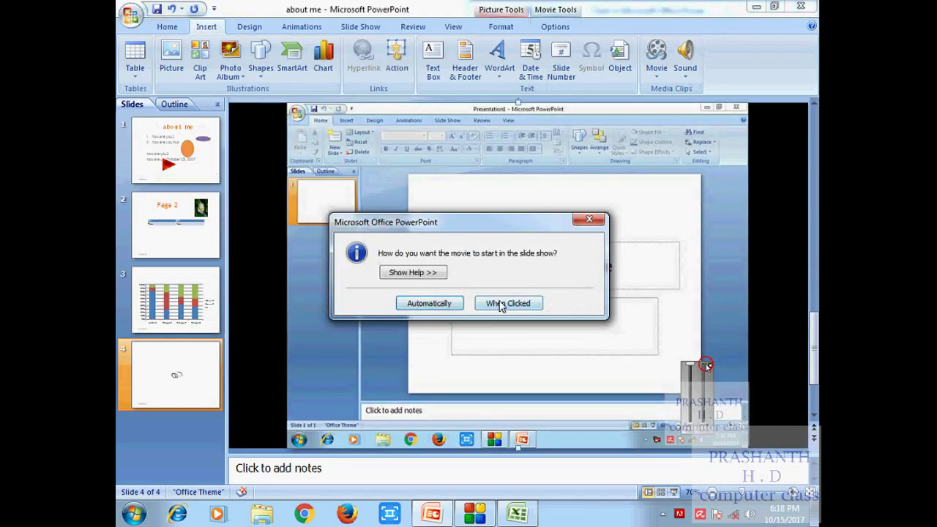
click(442, 311)
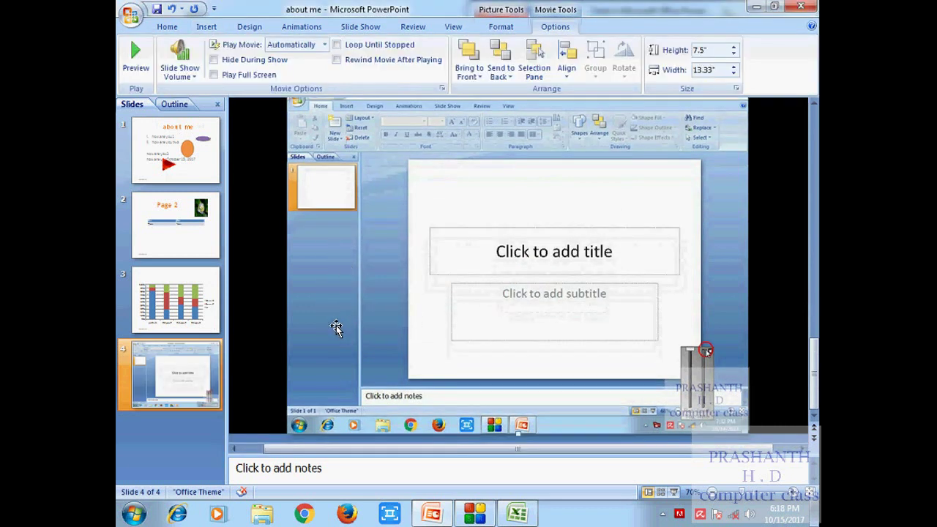
scroll(337, 327, up, 2)
scroll(423, 297, down, 1)
Browse the BSR Videos folder for a sound file, then cancel without inserting one.
scroll(424, 296, down, 1)
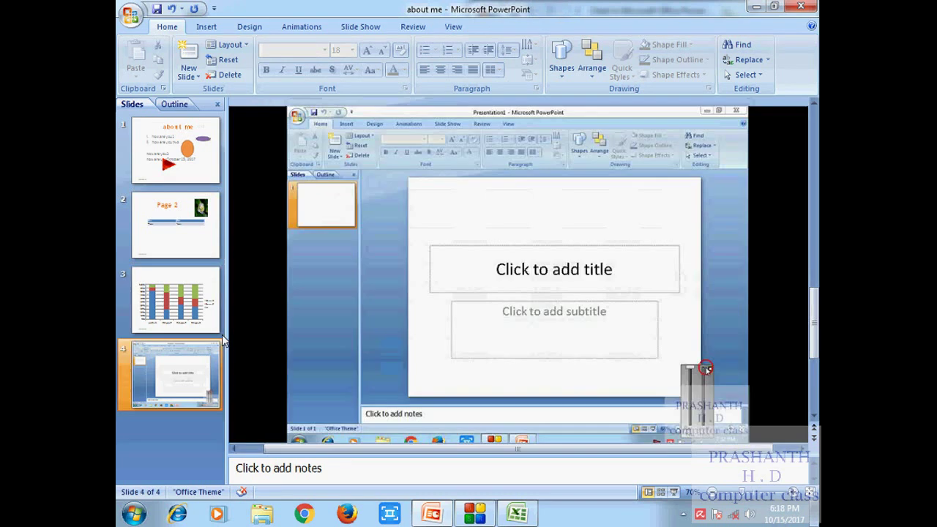
click(464, 285)
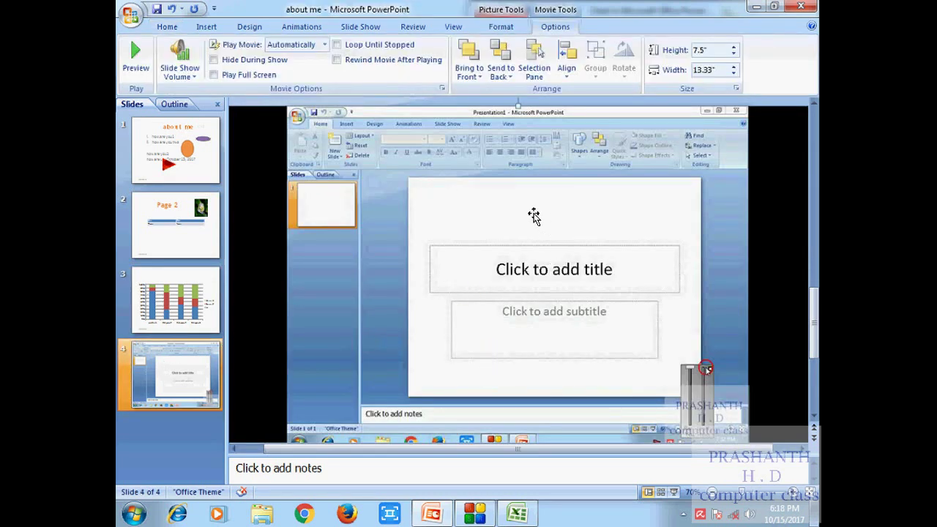
click(202, 27)
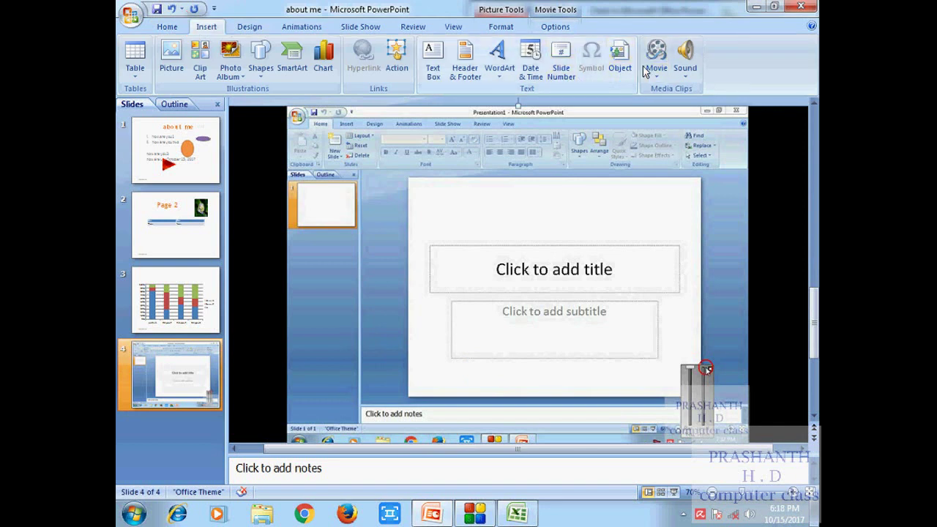
click(686, 71)
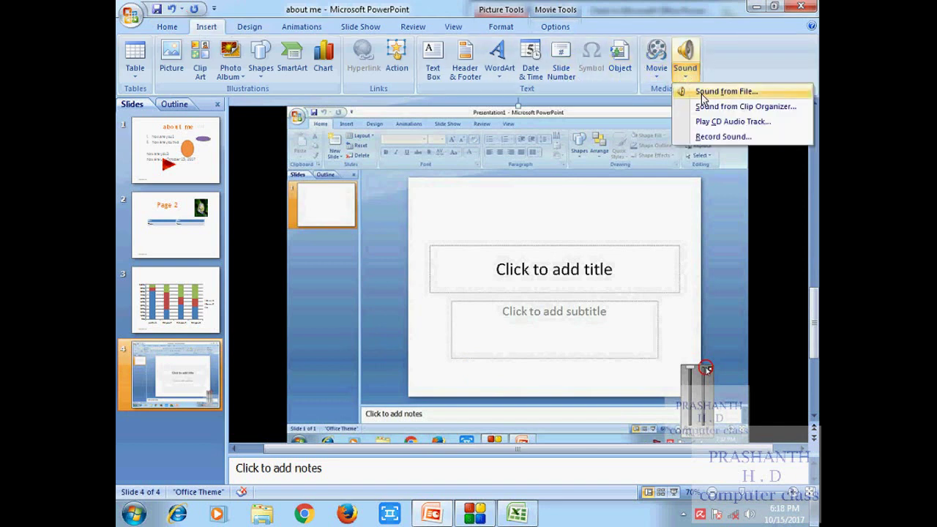
click(704, 95)
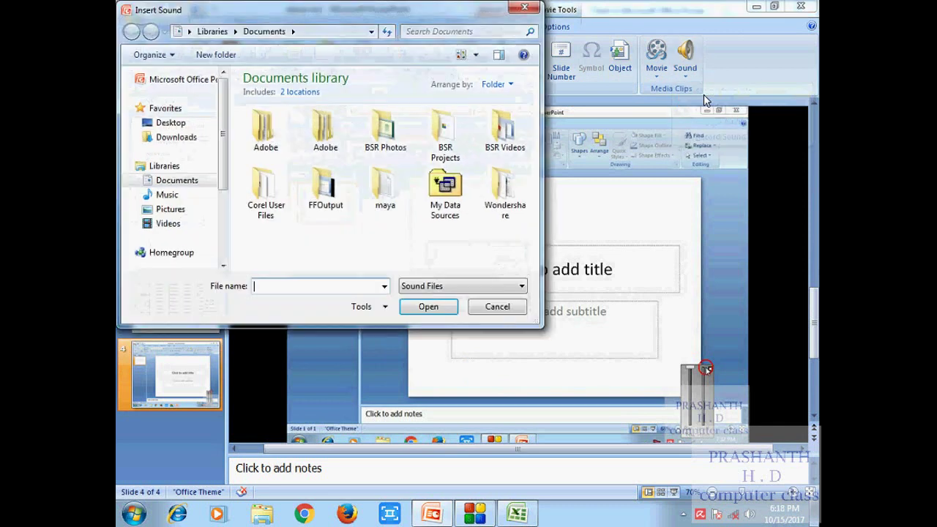
double_click(502, 130)
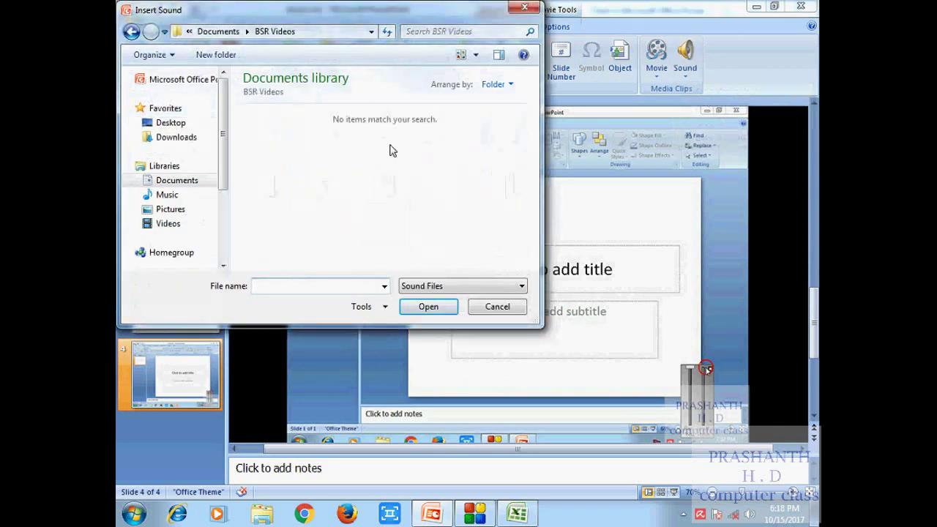
click(488, 306)
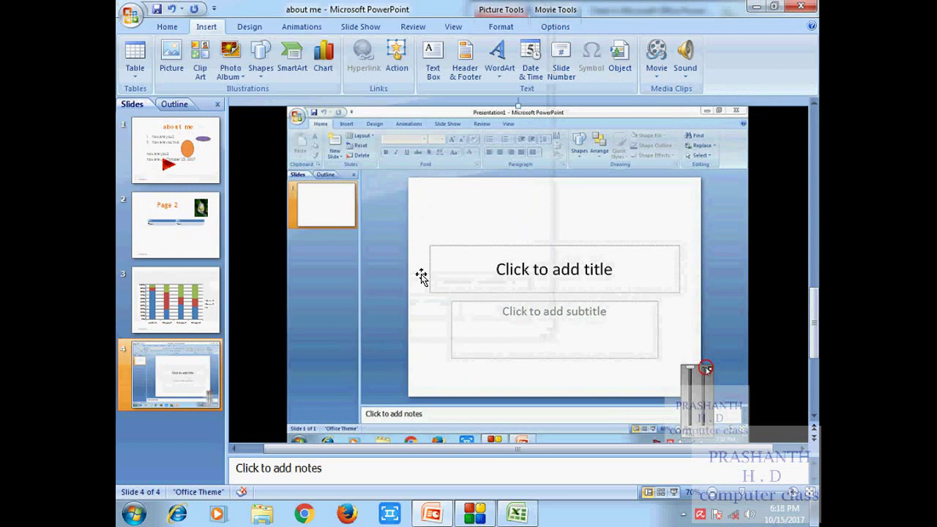
Cut the movie from slide 4 and show the chart on slide 3.
right_click(464, 263)
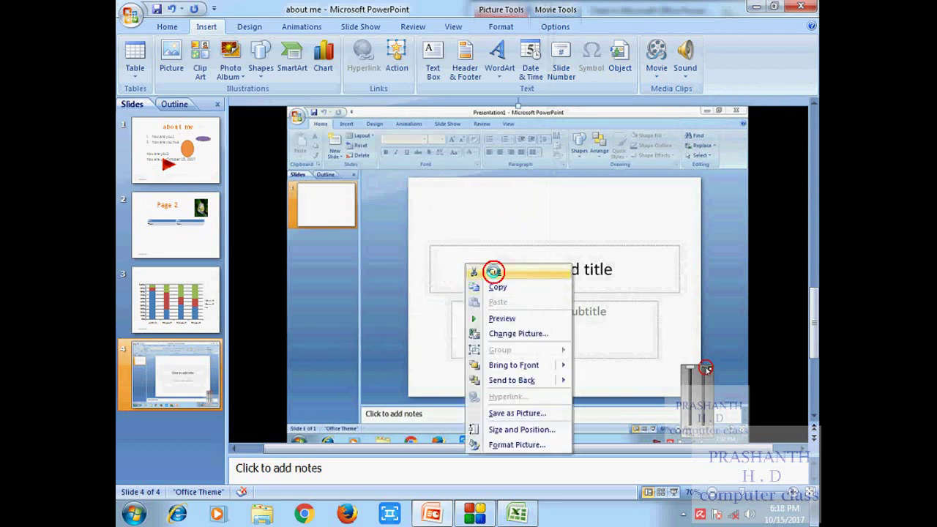
click(494, 271)
click(174, 320)
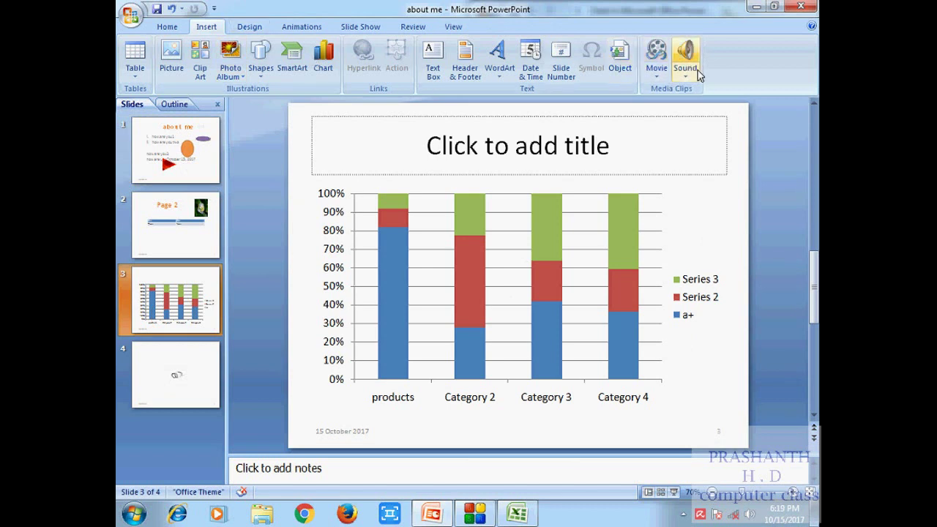
Try the Apex, Aspect and orange themes, then apply the blue Flow theme to all slides.
click(249, 27)
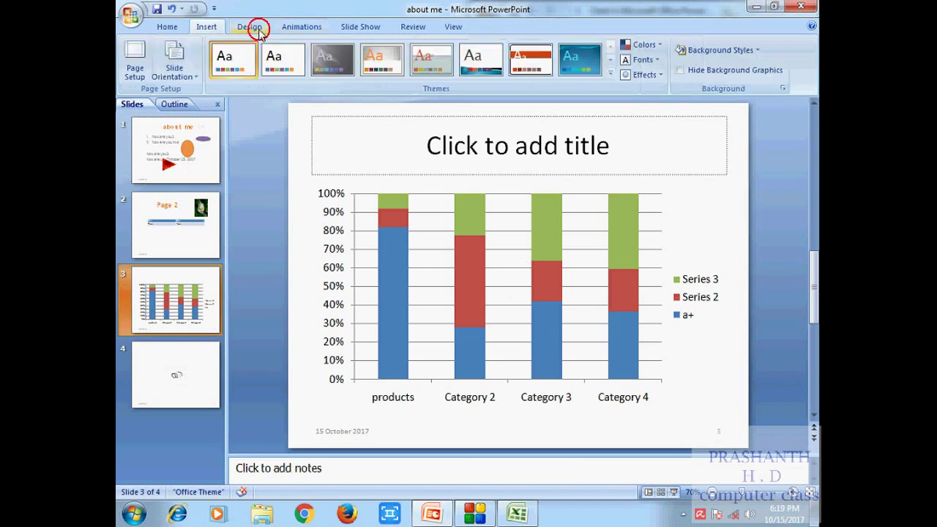
click(179, 138)
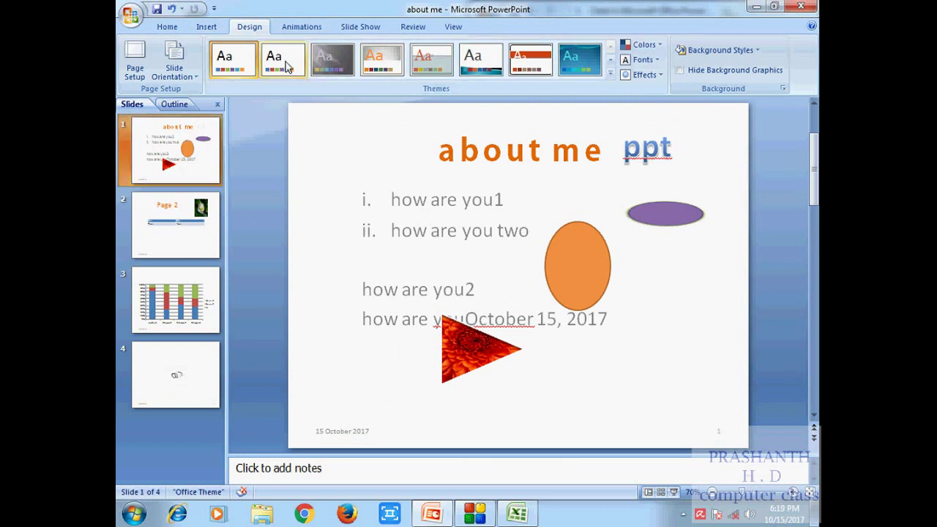
click(334, 57)
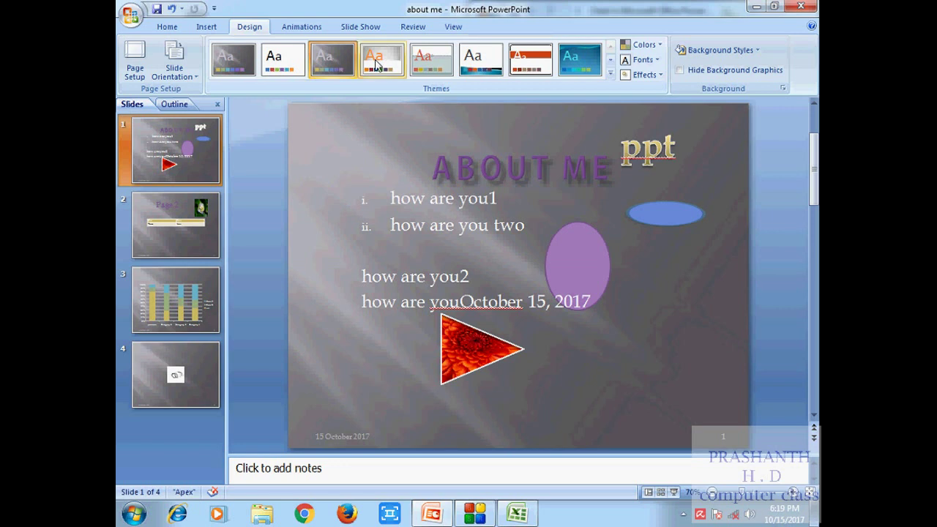
click(376, 65)
click(489, 62)
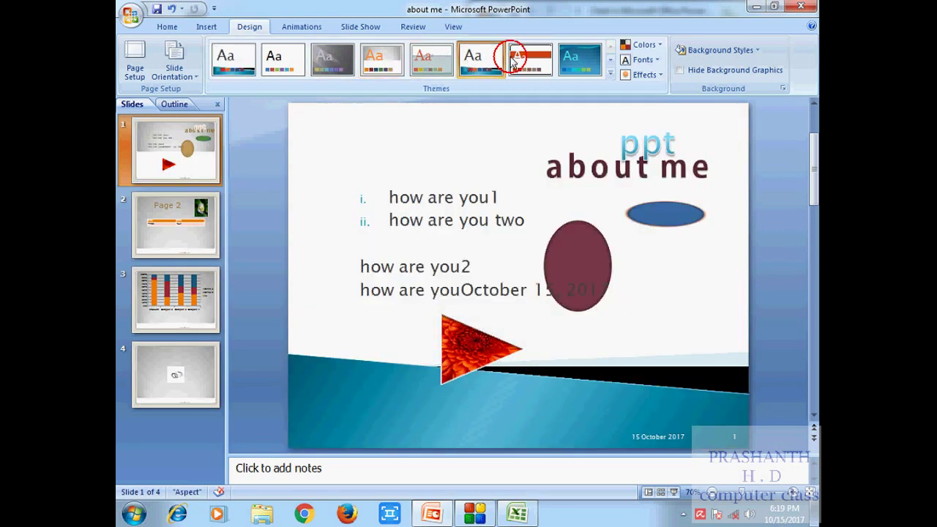
click(515, 62)
click(562, 62)
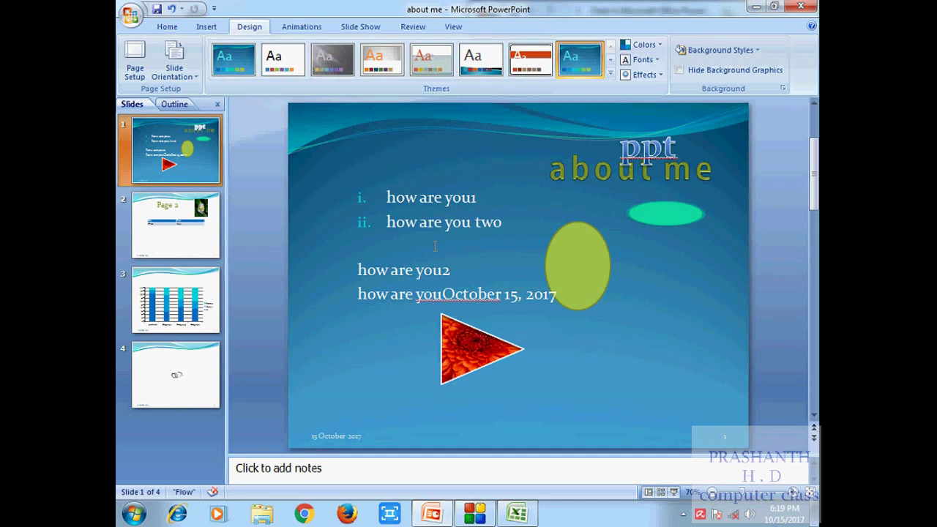
Check slides 2 and 3 in Flow, then start and abandon a theme-file browse.
click(173, 232)
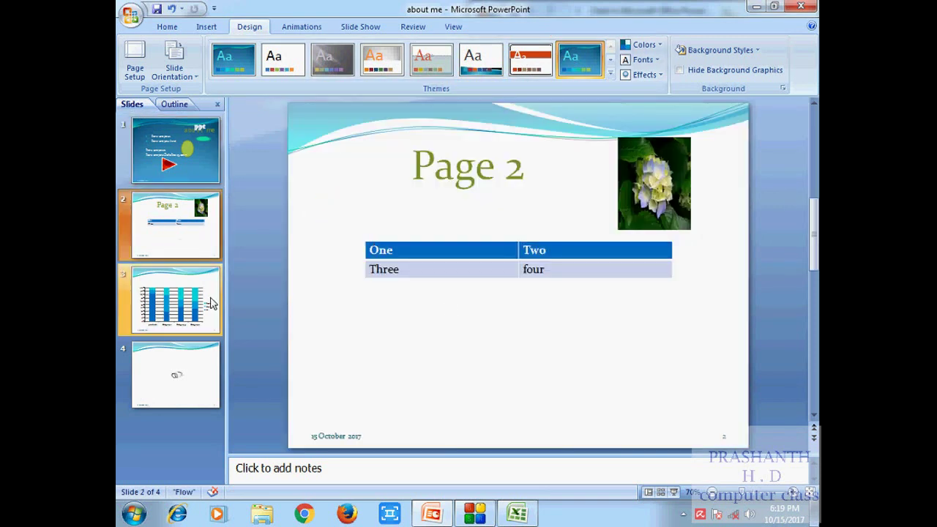
click(210, 303)
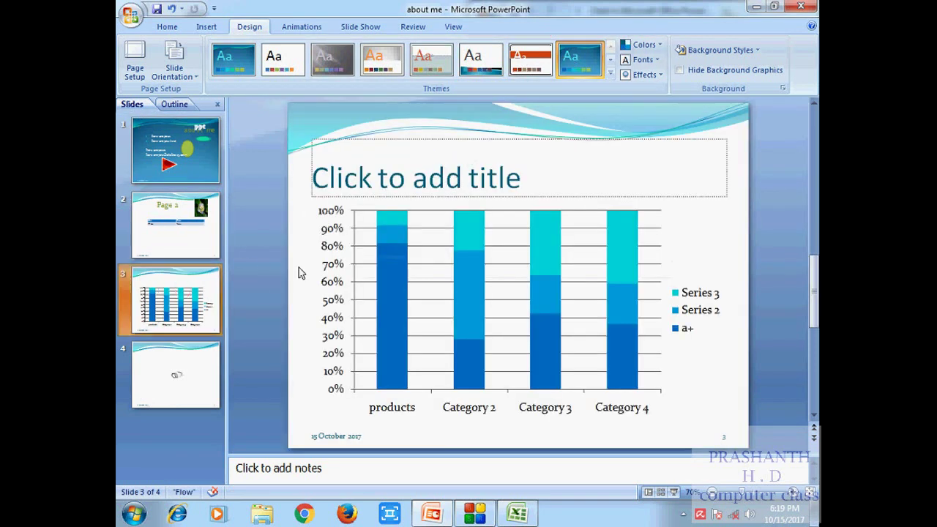
click(610, 73)
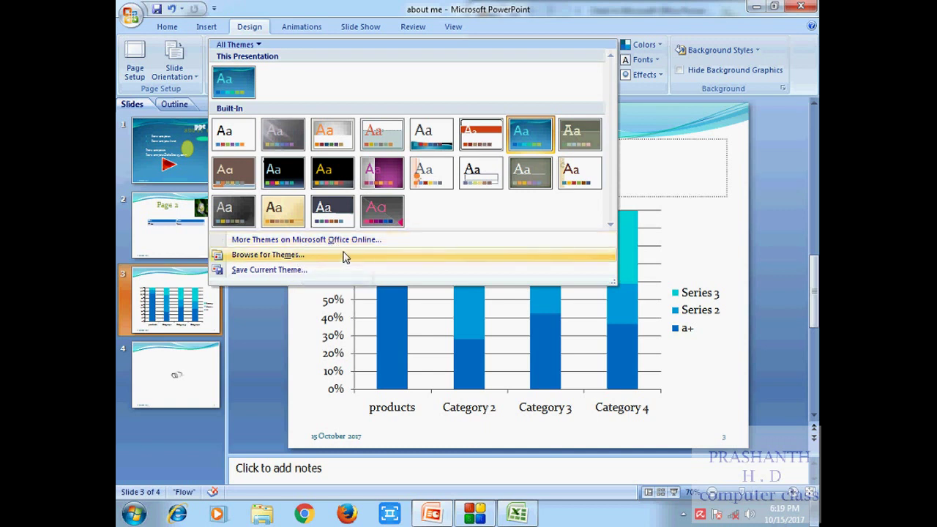
click(303, 255)
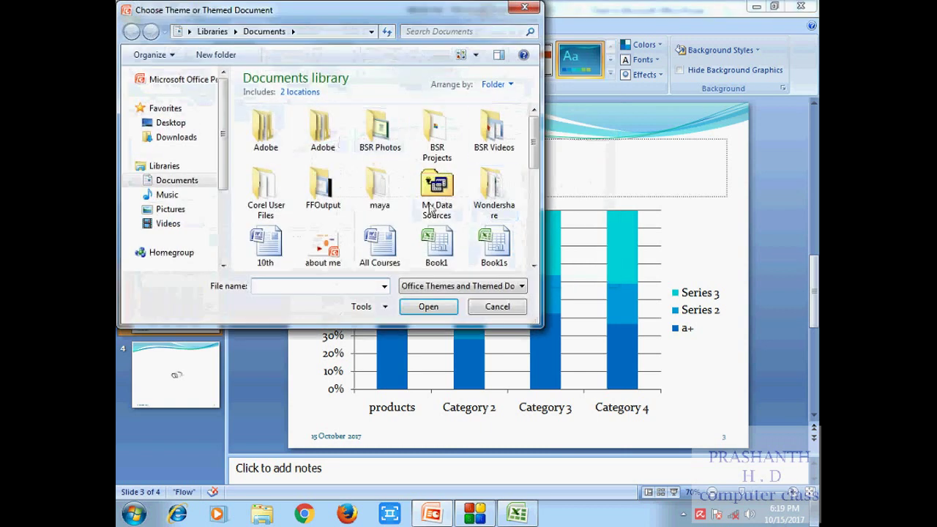
drag(535, 142, 539, 235)
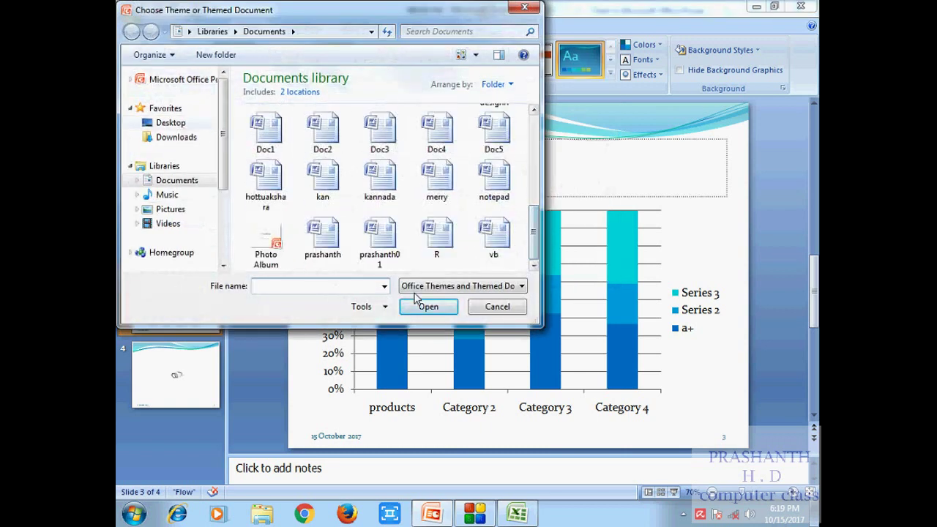
Review all four Flow-themed slides and return to the title slide.
click(488, 308)
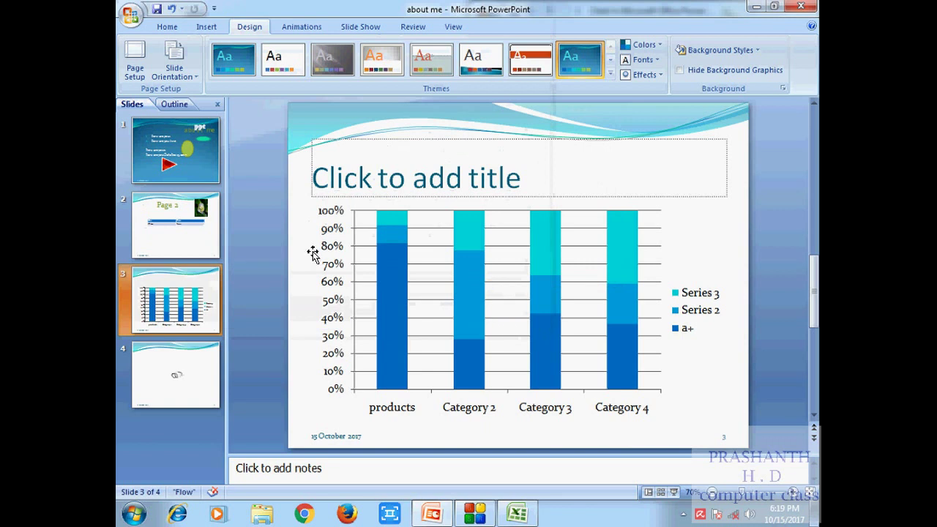
click(175, 150)
click(182, 230)
click(194, 287)
click(176, 373)
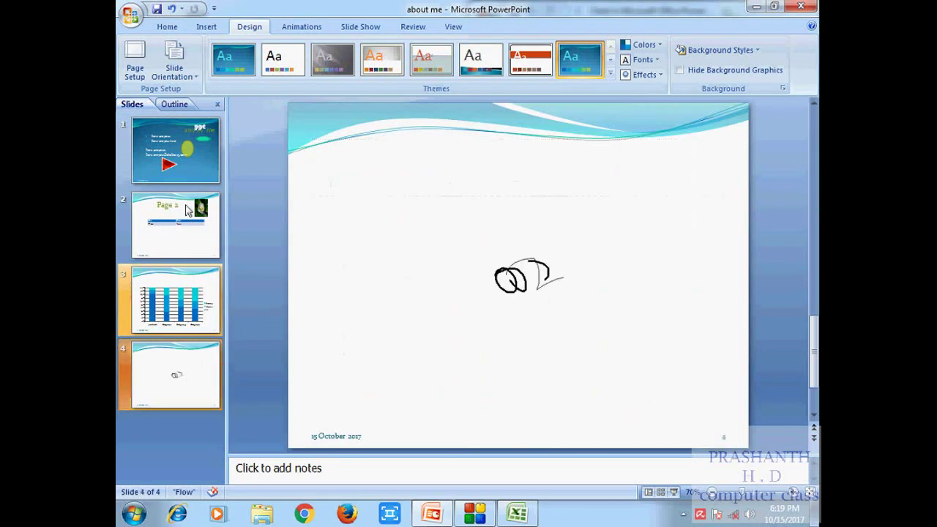
click(175, 150)
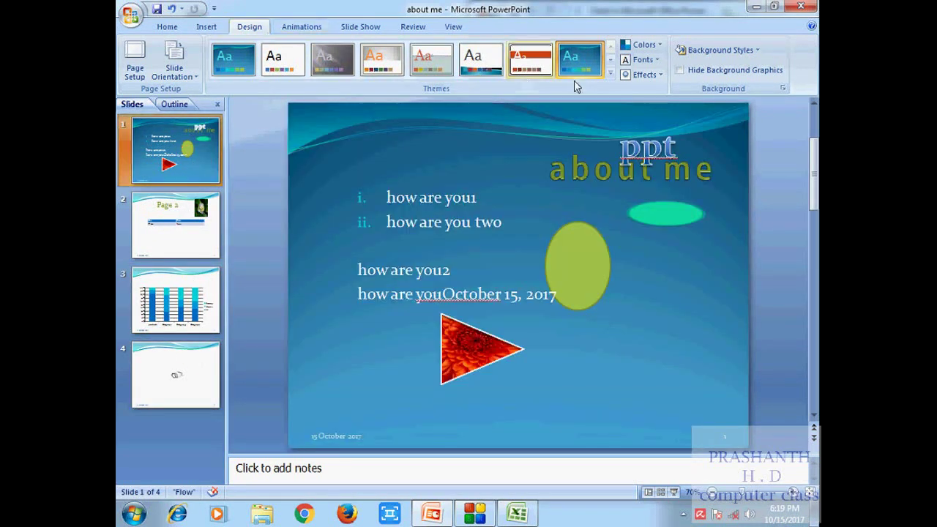
click(661, 46)
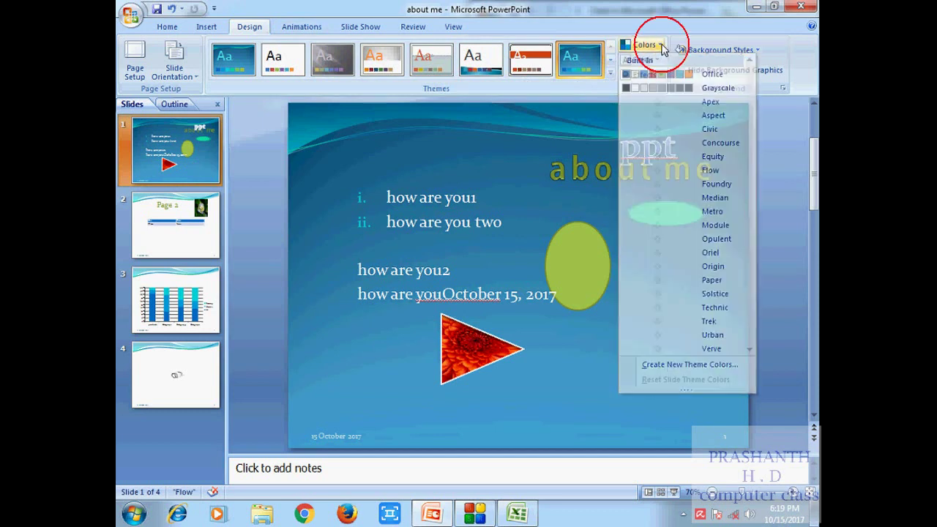
click(661, 46)
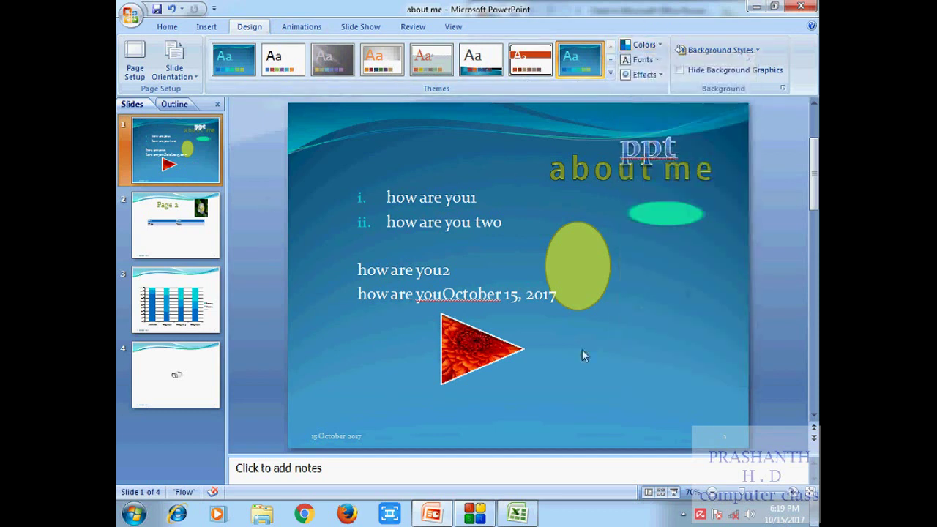
click(641, 144)
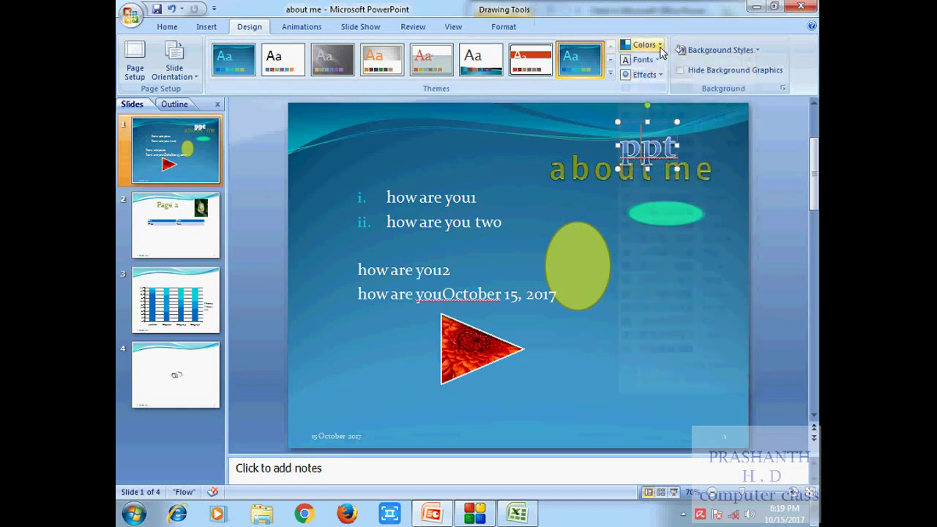
click(660, 47)
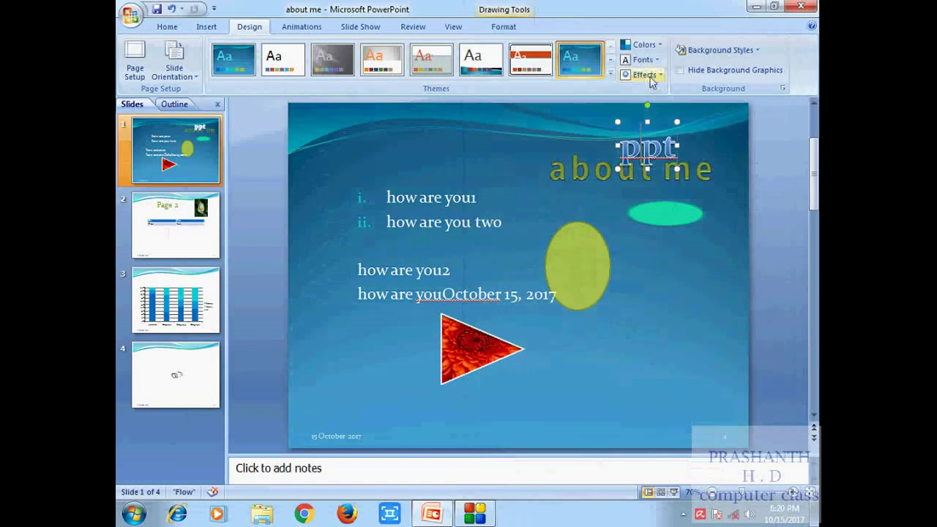
click(643, 59)
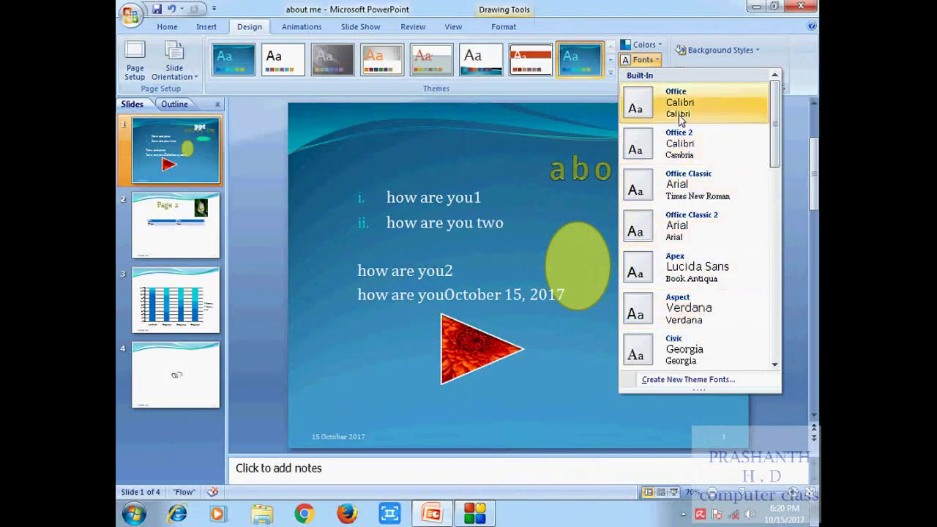
click(651, 61)
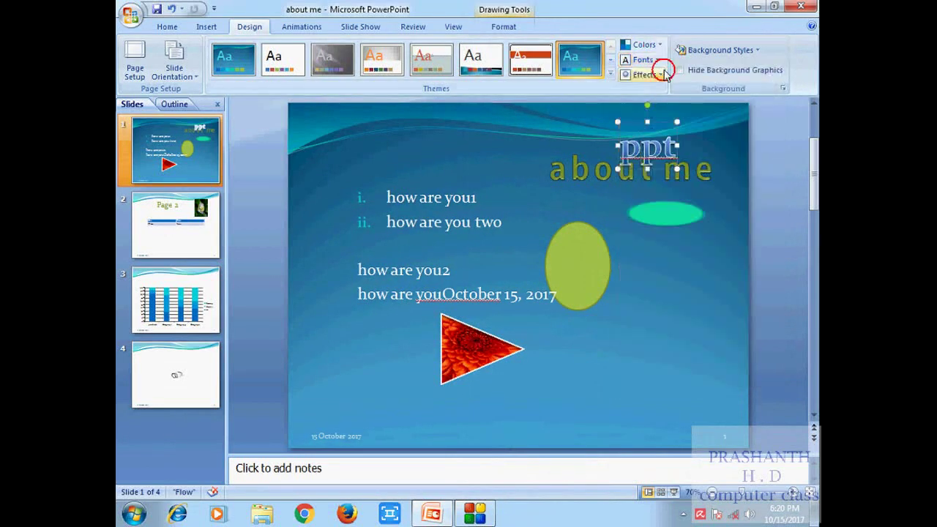
click(662, 74)
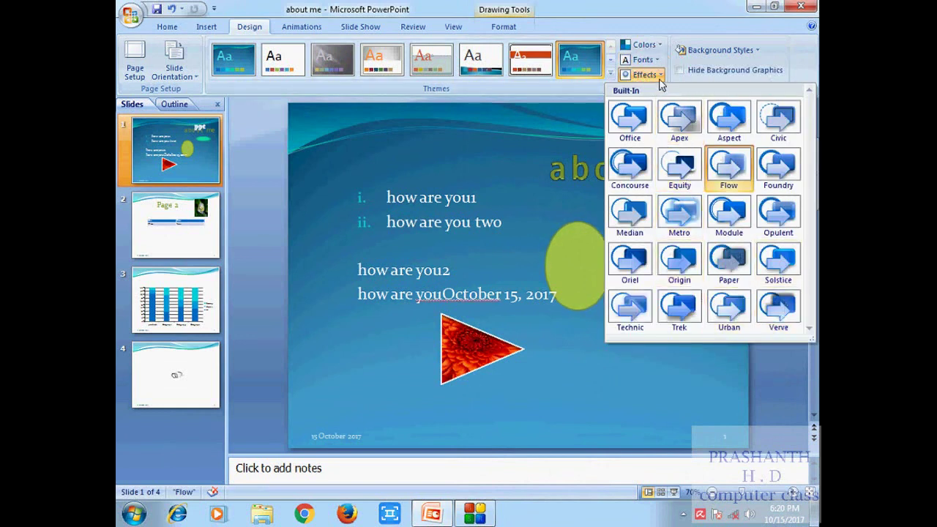
click(660, 76)
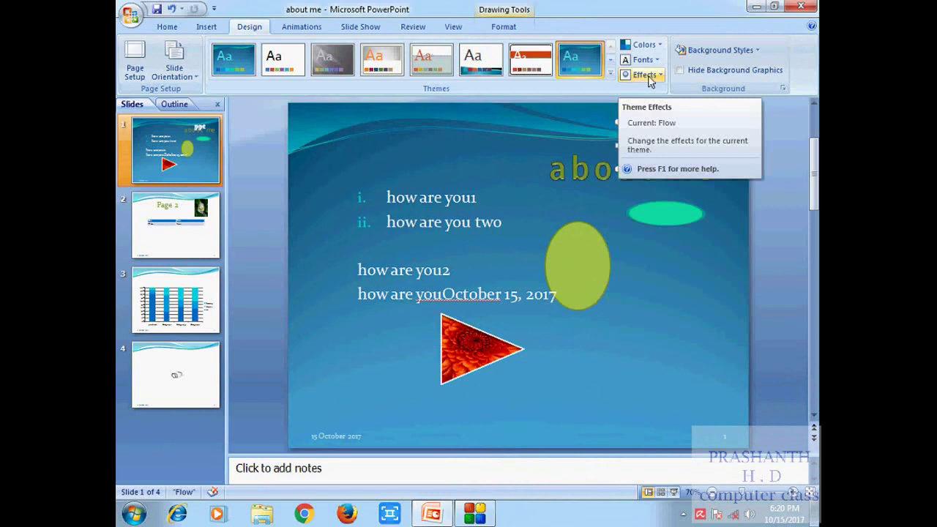
click(759, 51)
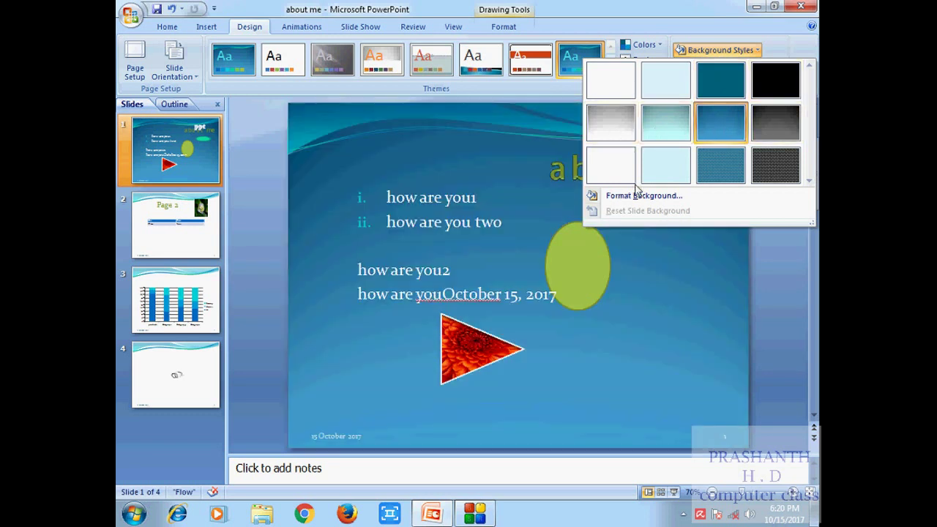
click(656, 31)
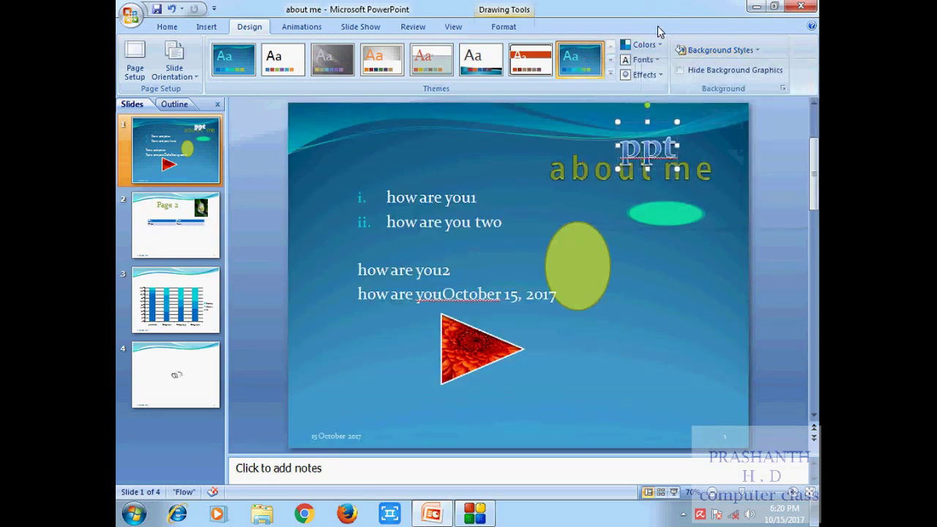
click(680, 71)
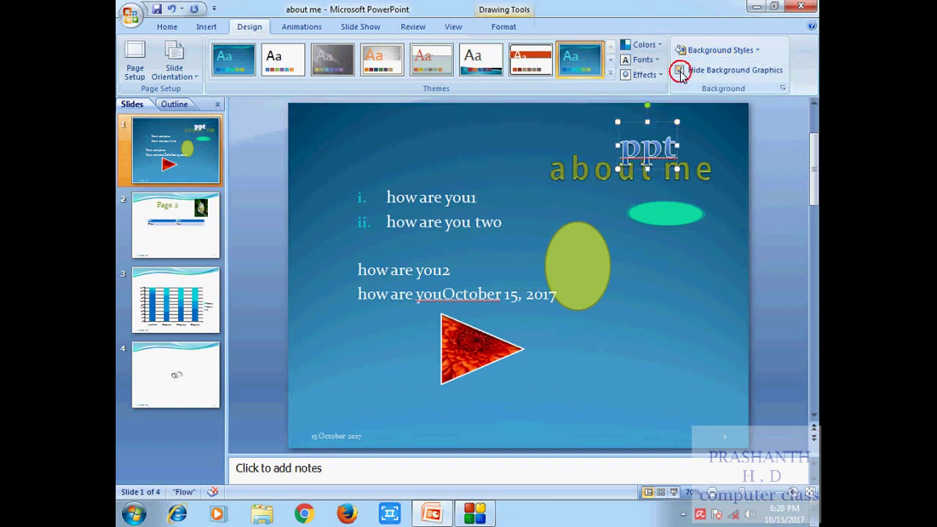
click(680, 71)
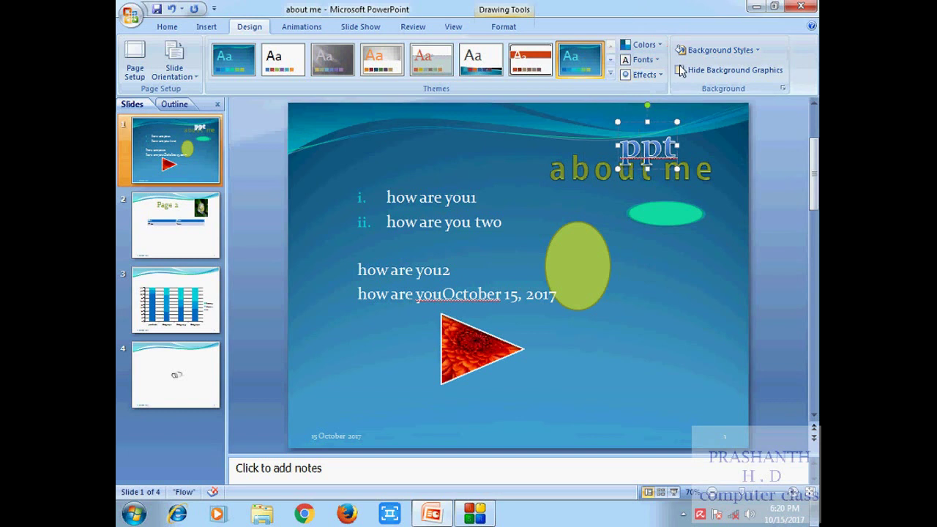
click(681, 71)
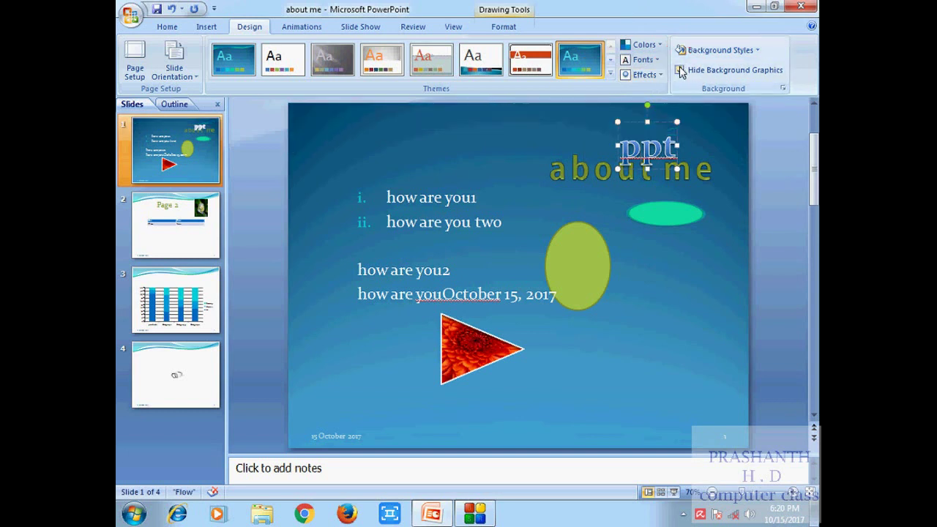
click(680, 71)
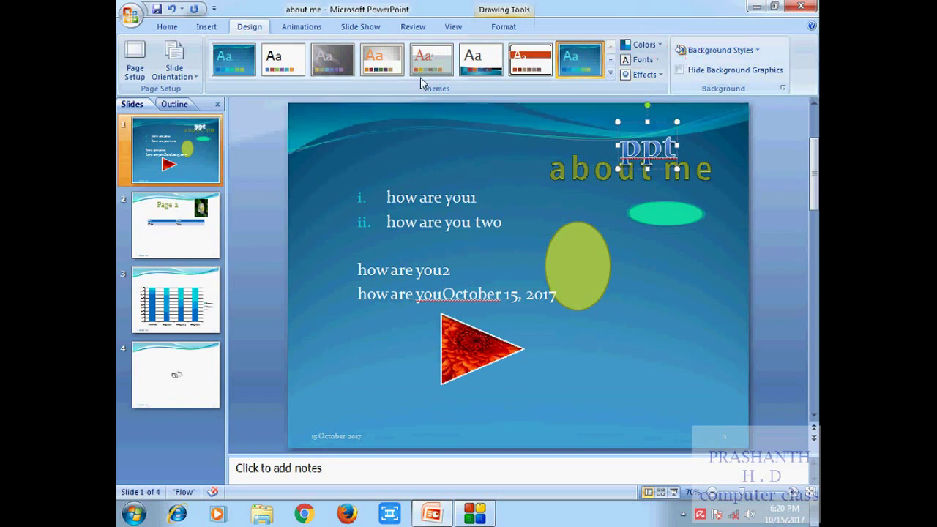
click(475, 514)
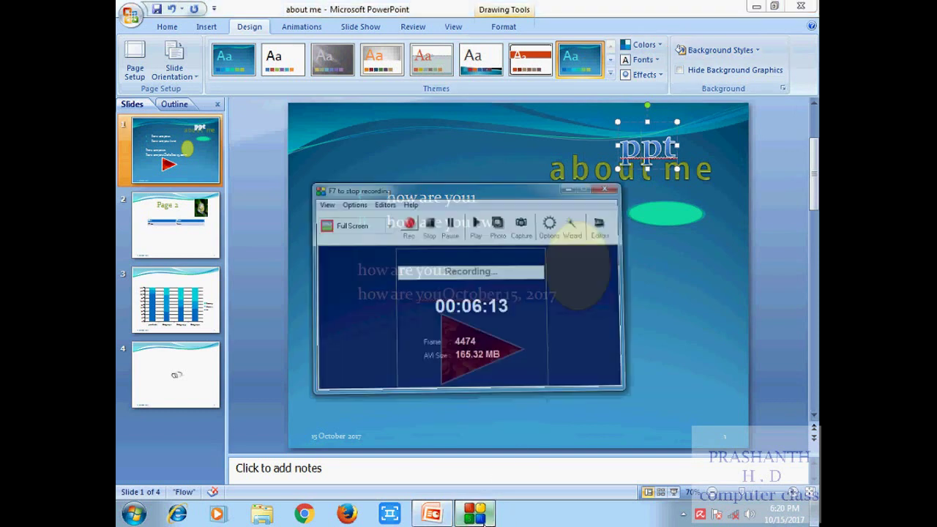
click(486, 519)
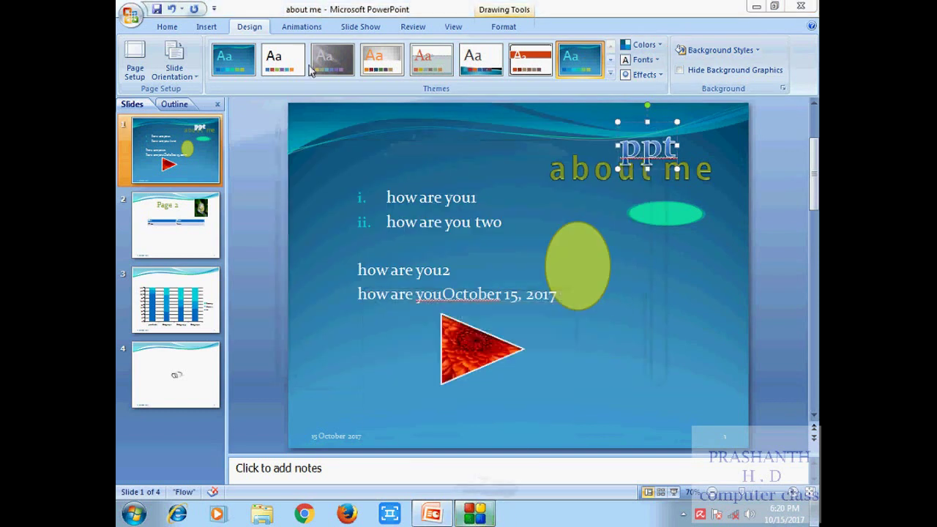
click(302, 28)
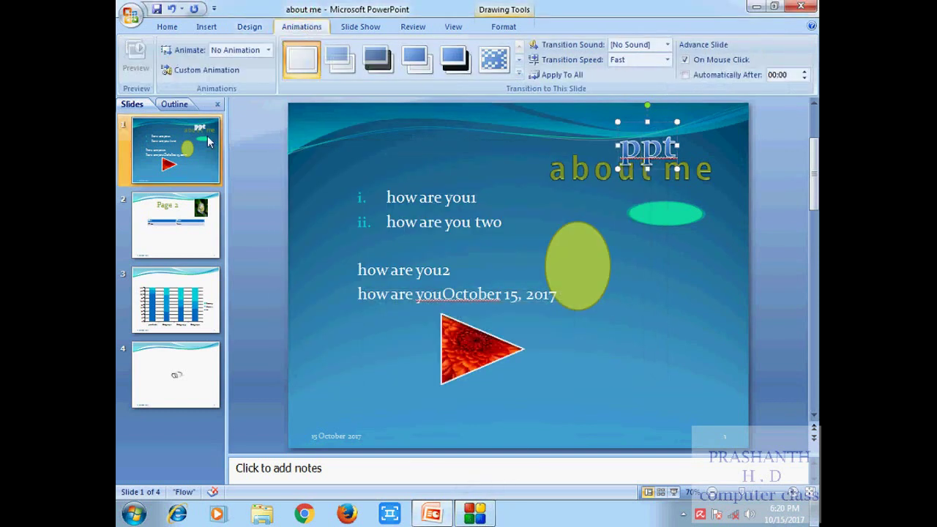
Step through the slides from slide 1 down to the drawing on slide 4.
click(195, 162)
key(Down)
click(195, 163)
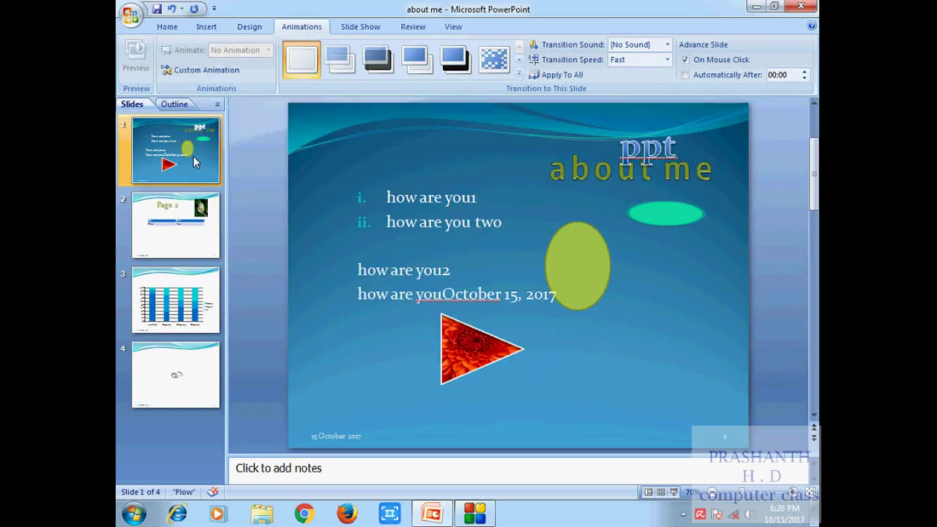
click(198, 241)
click(187, 300)
click(184, 360)
Return to slide 1 and give it the Fade Smoothly transition.
click(176, 137)
click(188, 247)
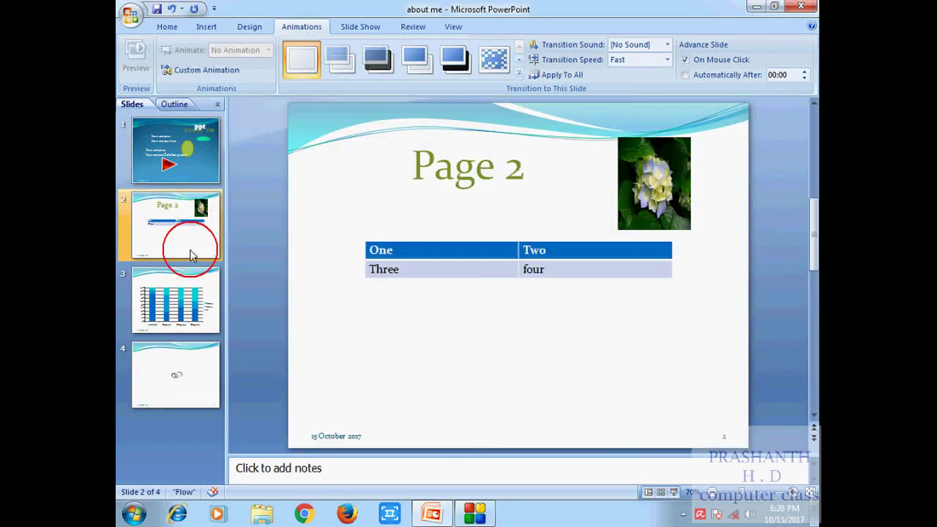
click(186, 300)
click(183, 361)
click(179, 153)
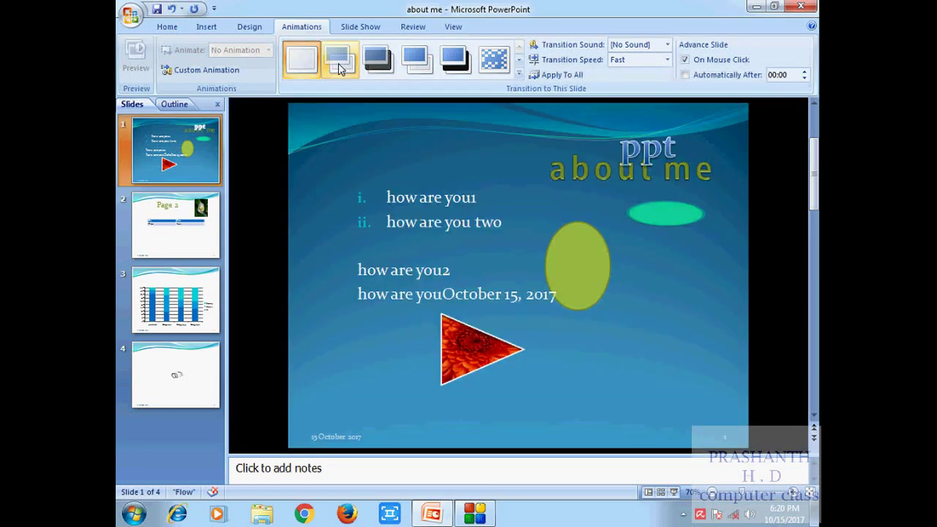
click(339, 68)
click(354, 140)
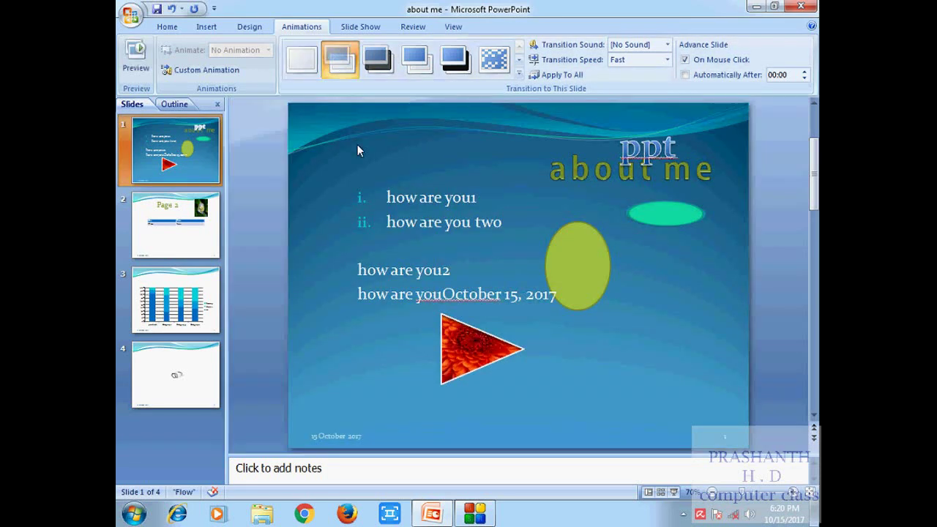
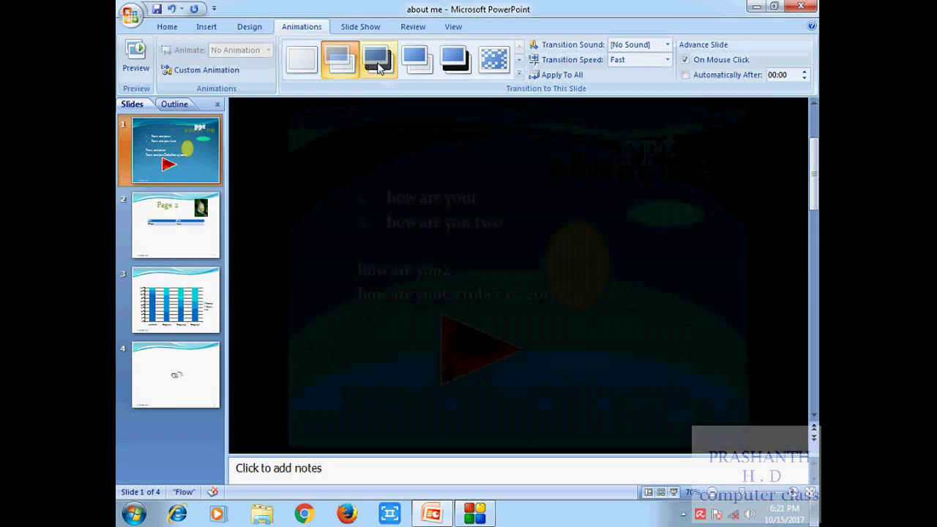
Give slide 1 a Fade Through Black transition and slide 2 a Dissolve transition.
click(379, 66)
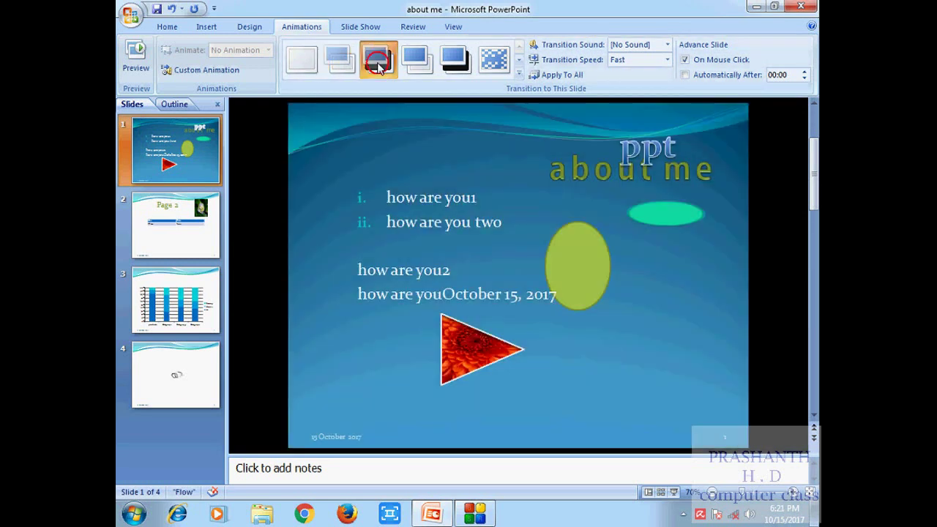
click(184, 229)
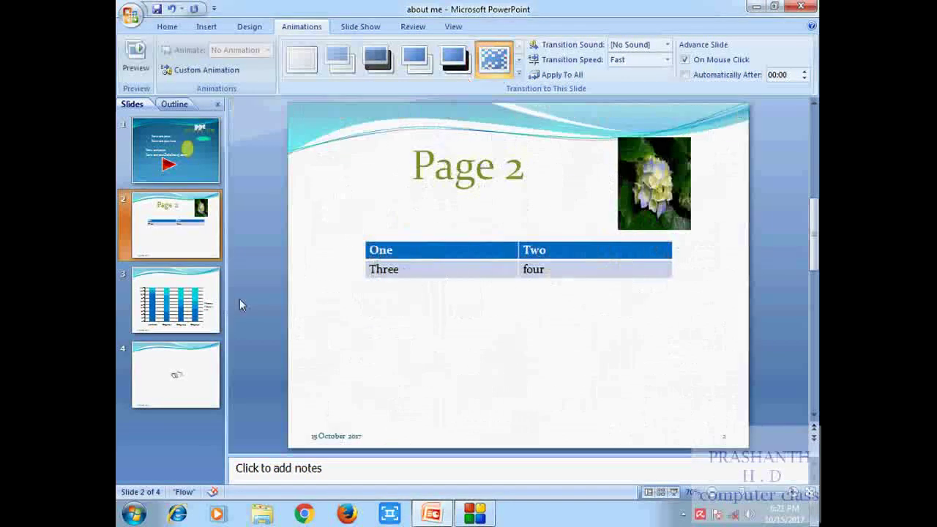
click(208, 304)
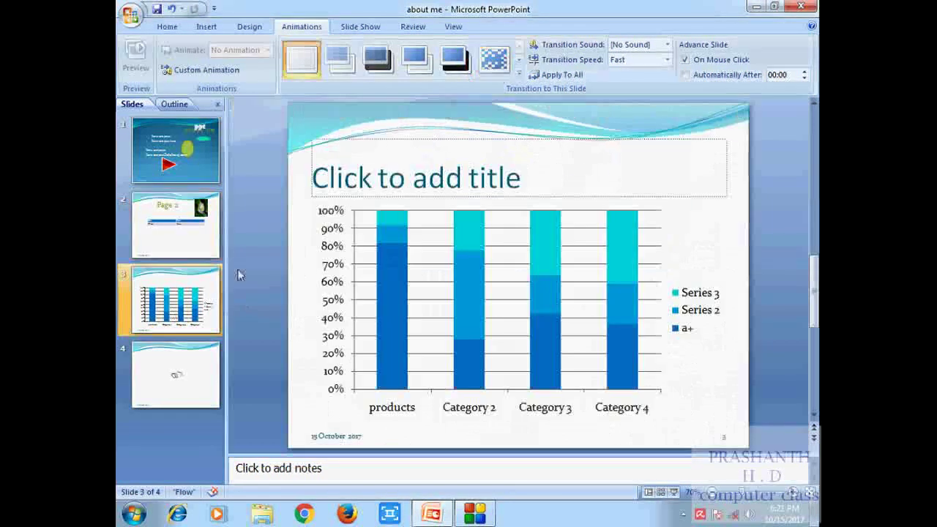
click(517, 63)
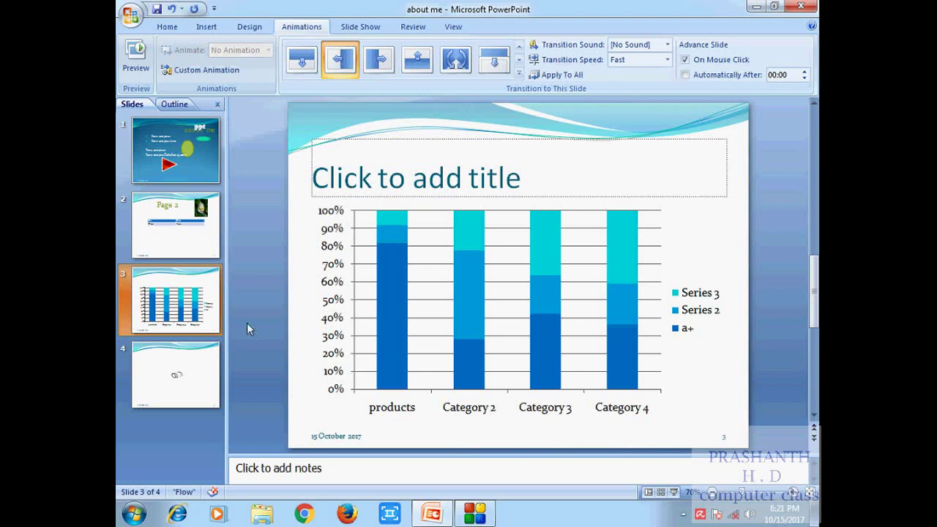
Apply a Wipe transition to slide 4 from the full transitions gallery.
click(167, 379)
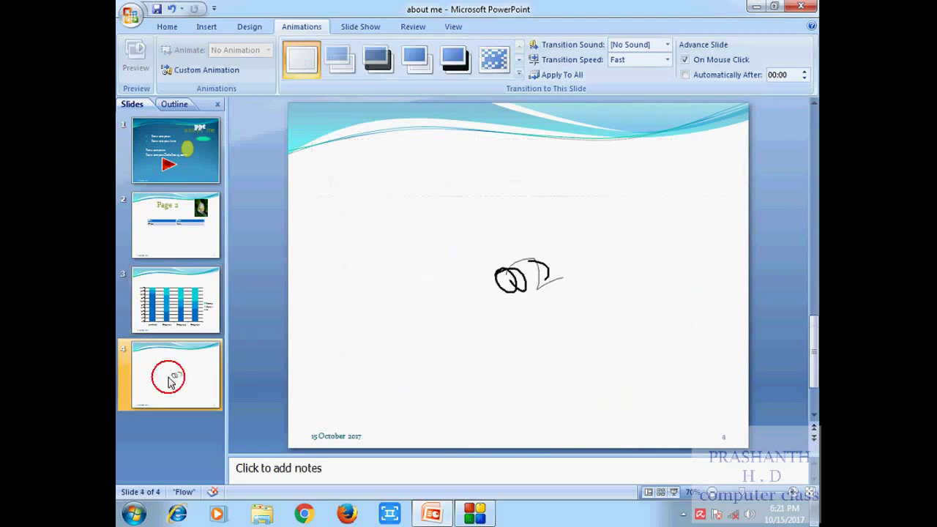
click(517, 68)
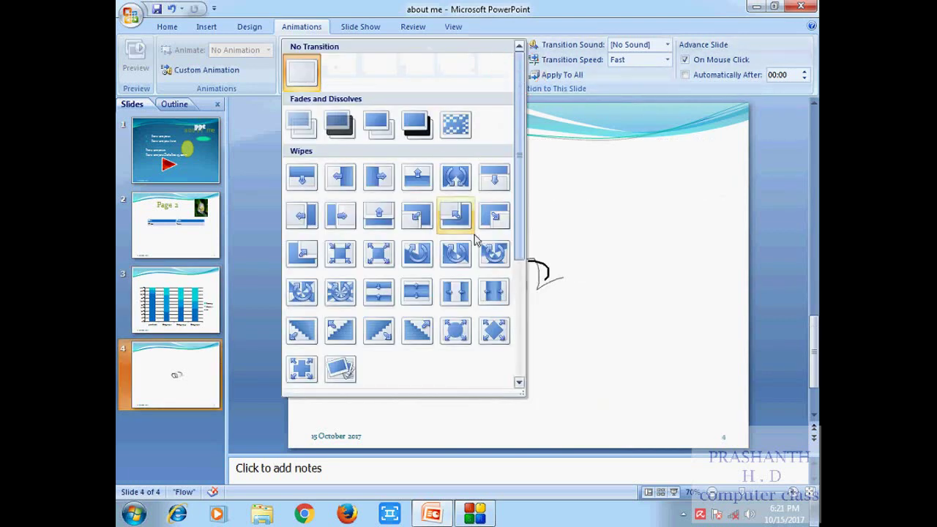
click(421, 262)
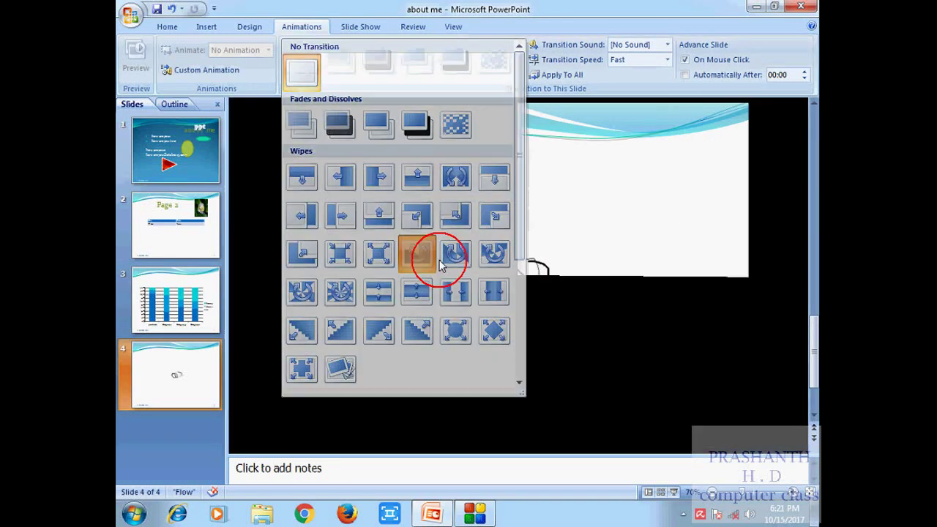
Step through all slides to check their transitions, ending back on slide 1.
click(176, 160)
click(175, 227)
click(176, 300)
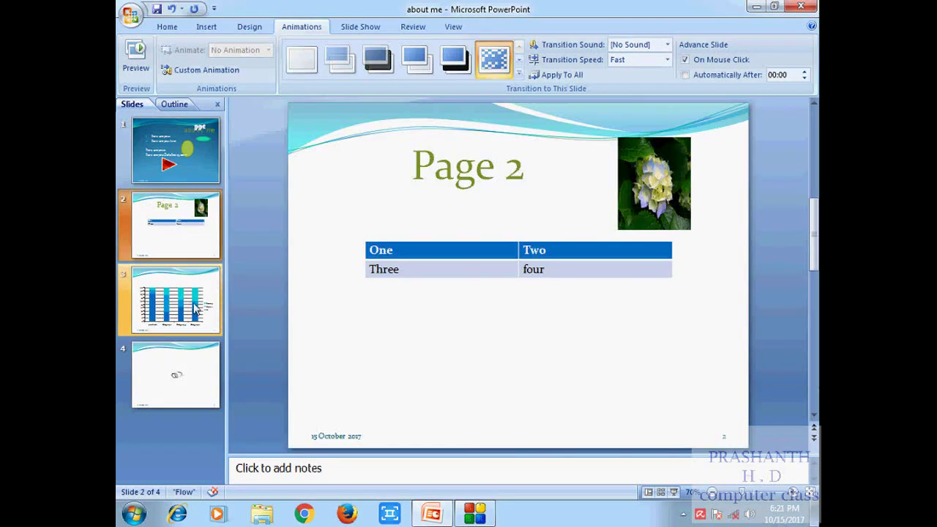
click(191, 371)
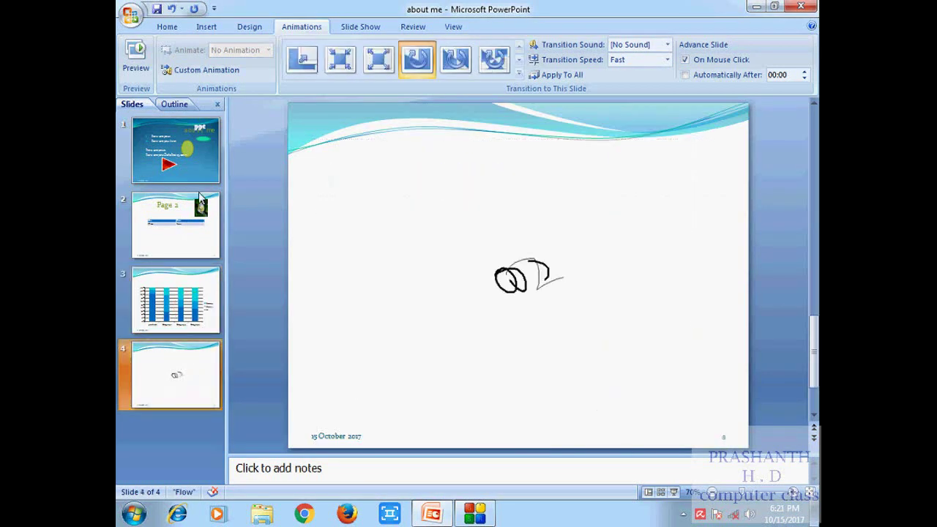
click(196, 167)
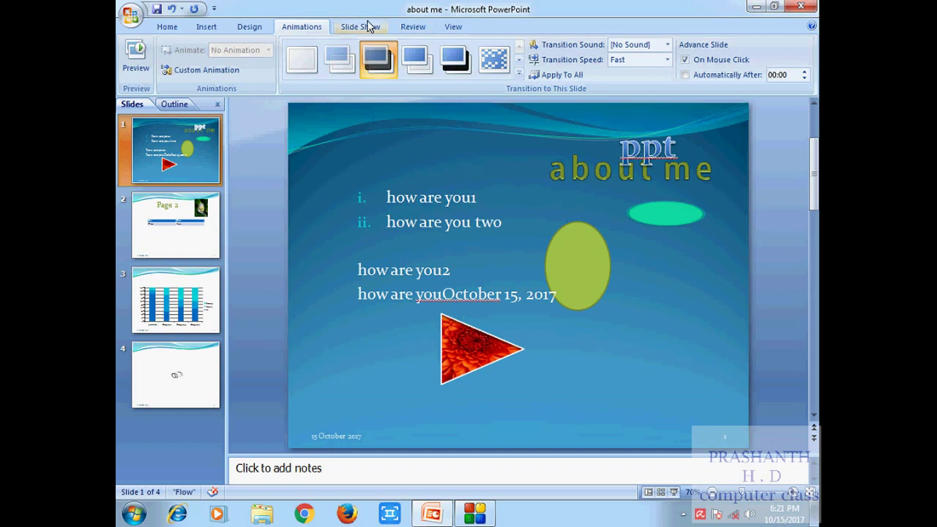
click(368, 26)
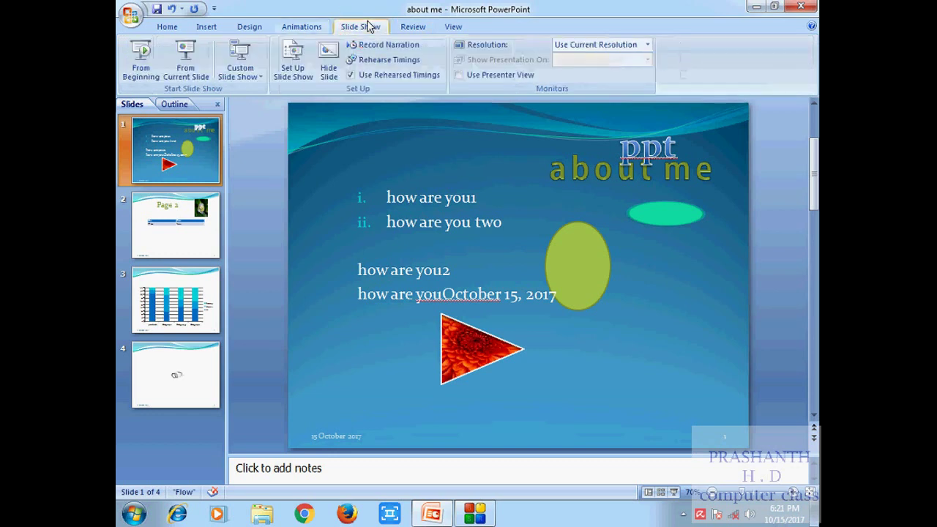
click(140, 68)
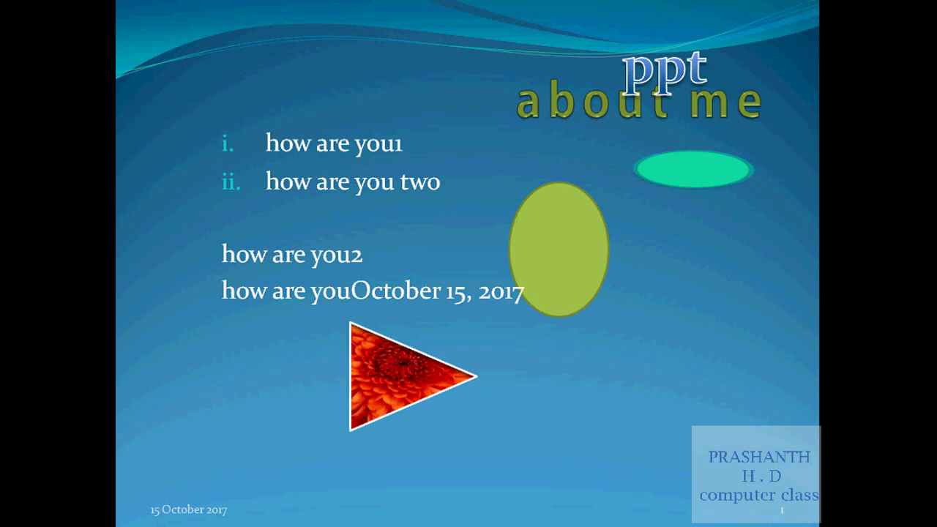
key(Right)
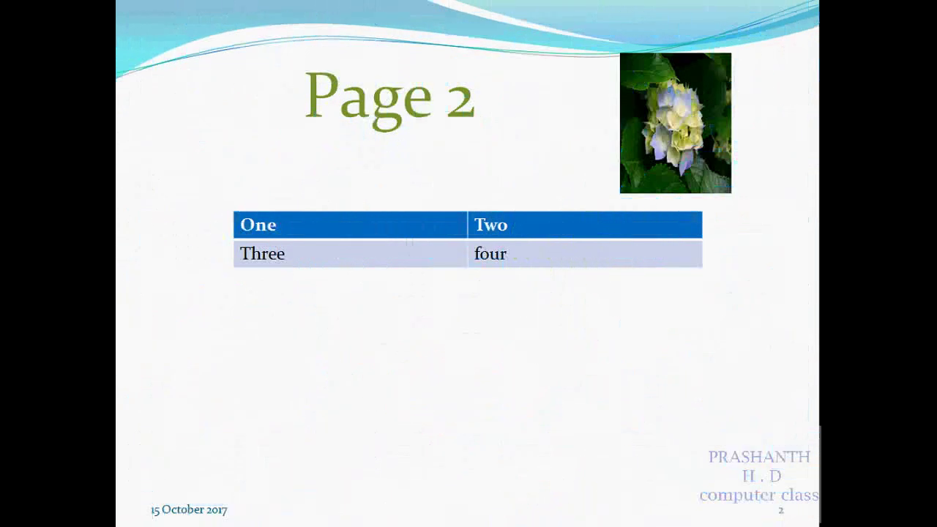
key(Right)
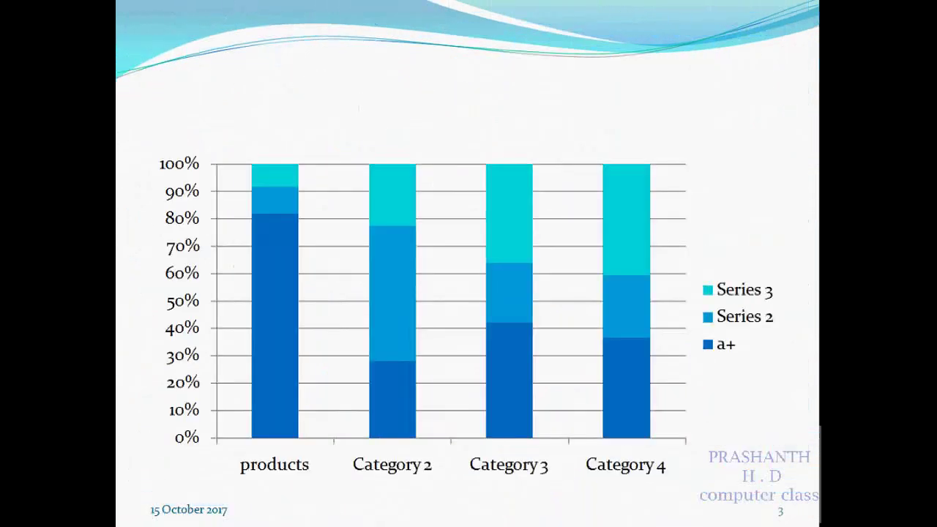
click(137, 64)
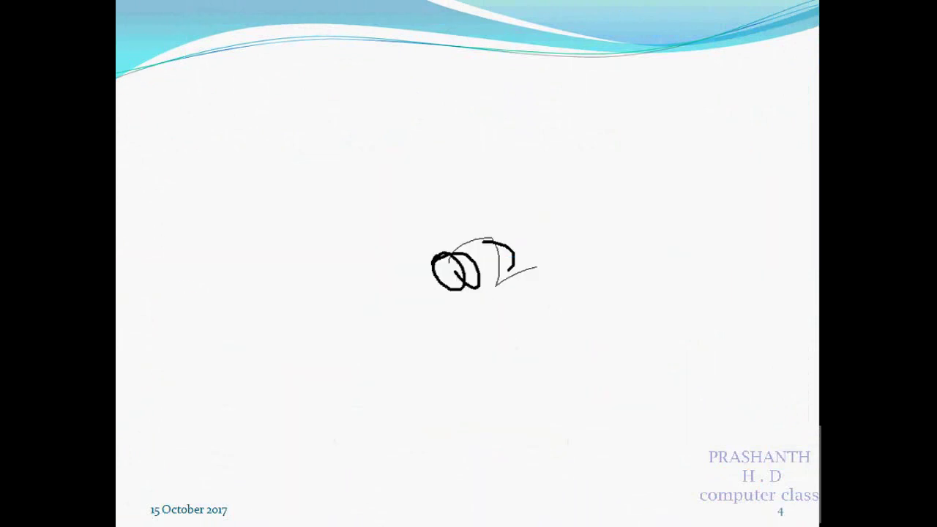
click(138, 64)
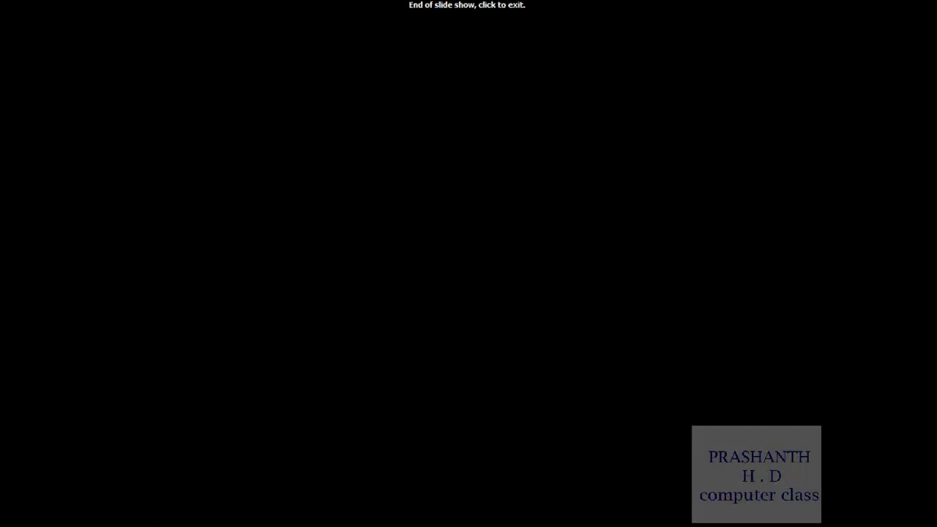
click(138, 64)
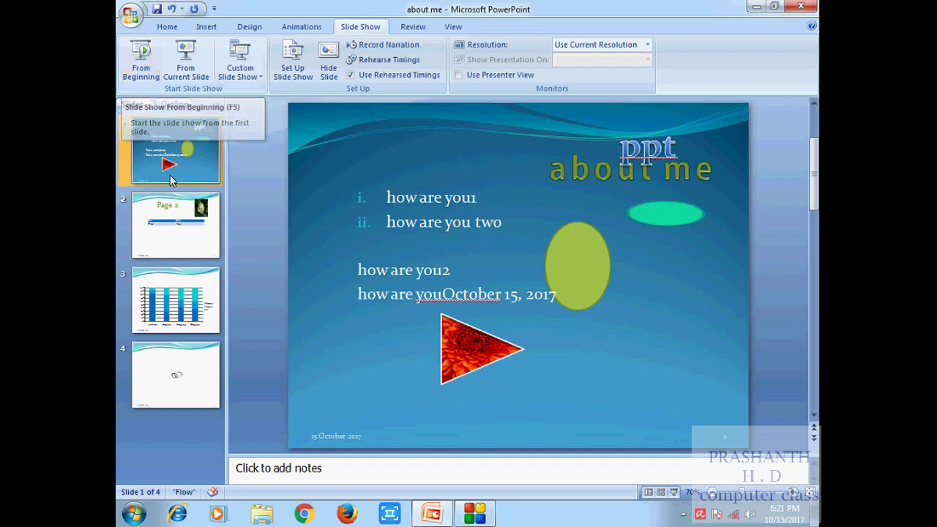
click(245, 27)
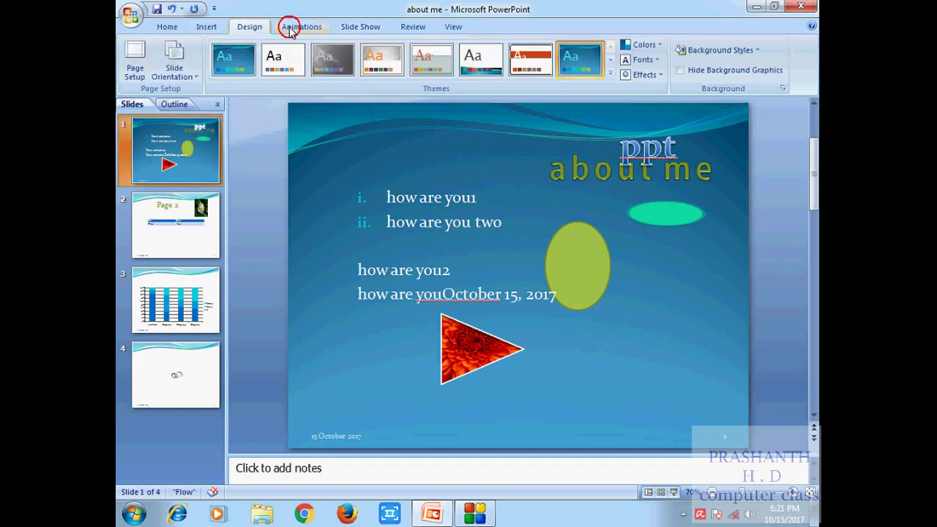
click(293, 26)
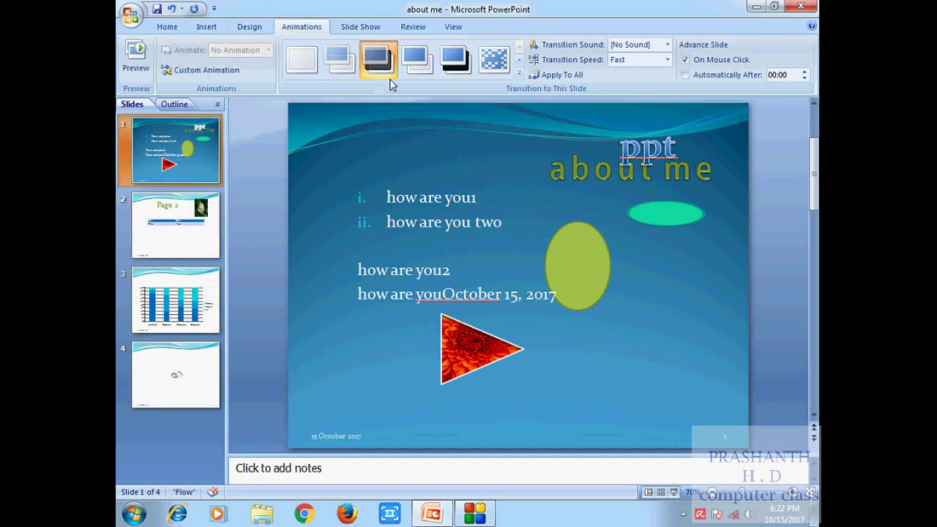
click(343, 28)
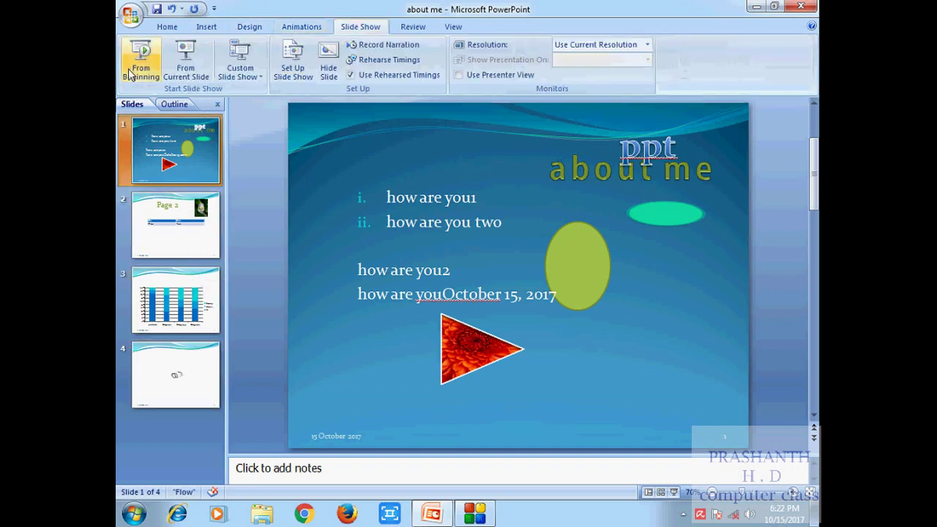
click(300, 28)
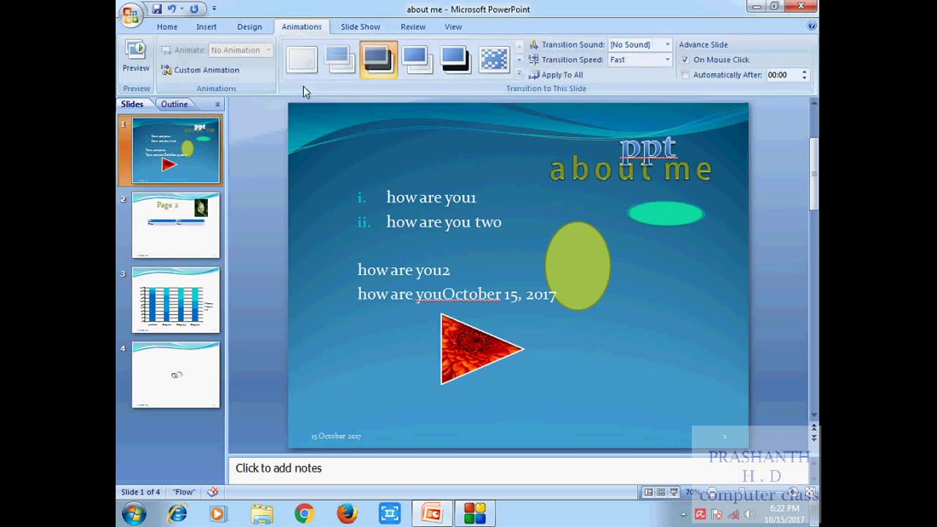
click(372, 63)
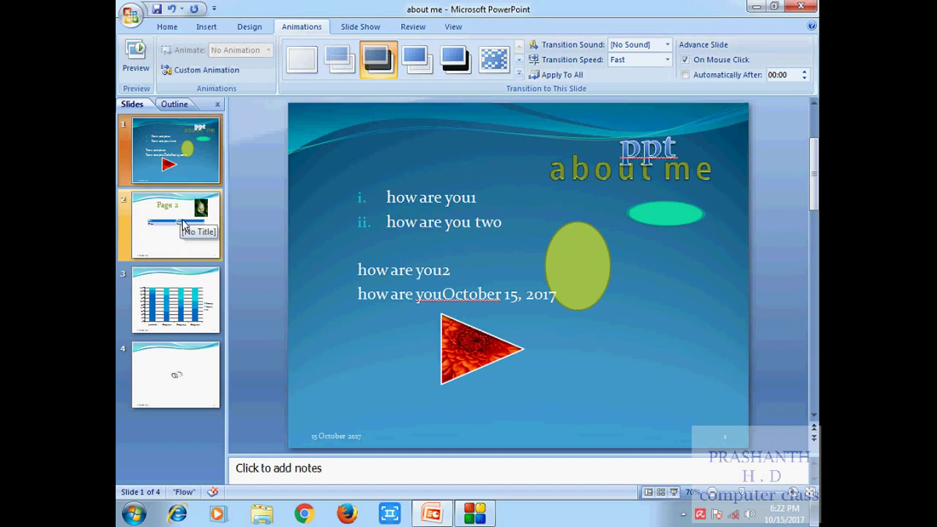
click(362, 26)
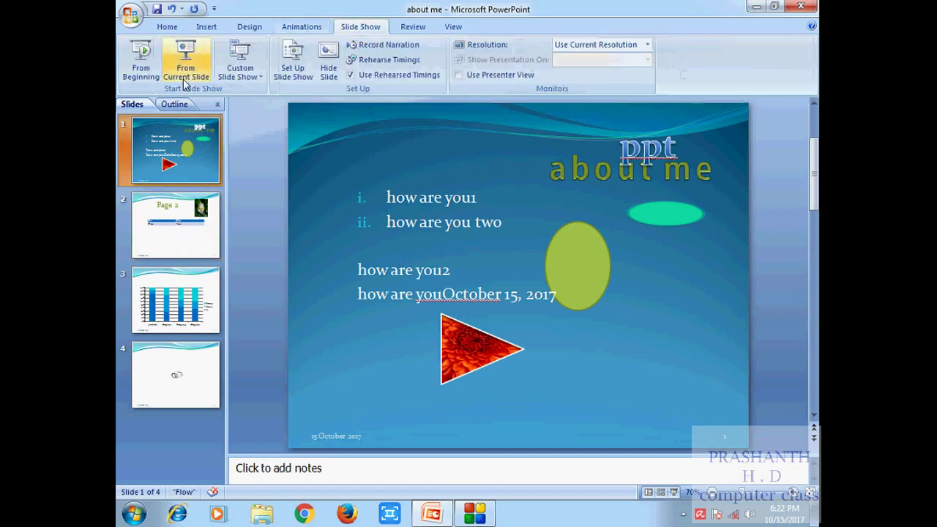
click(141, 66)
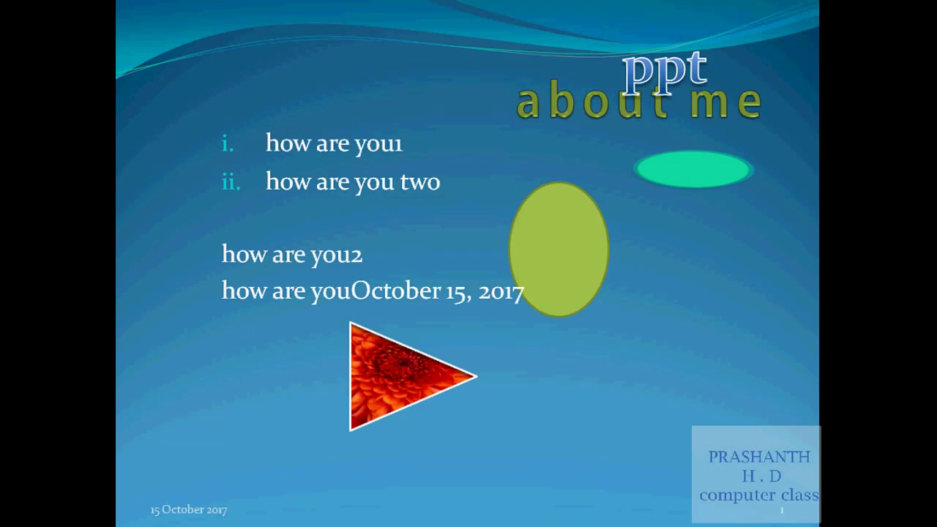
click(698, 270)
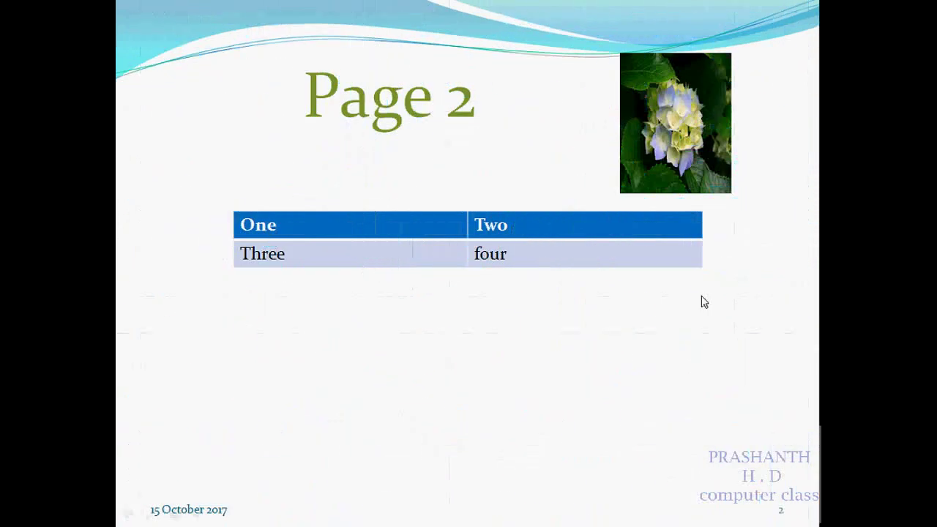
click(702, 297)
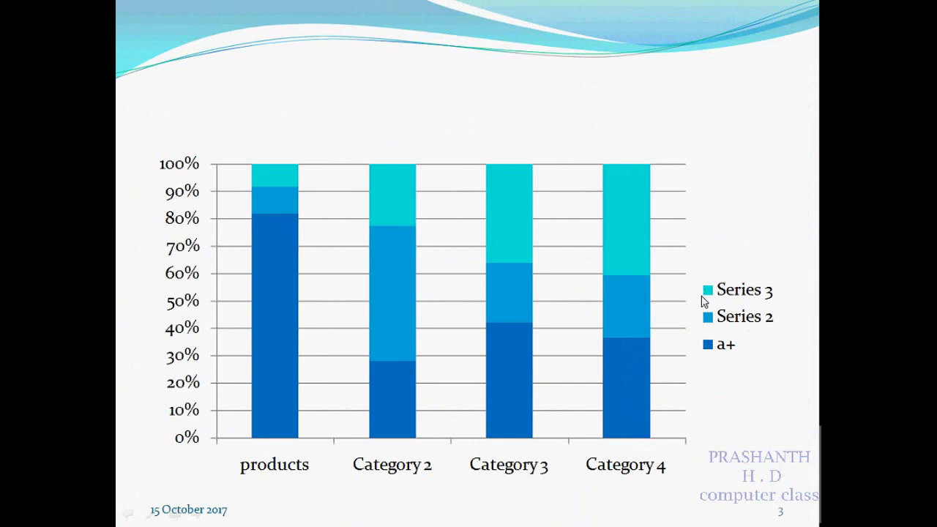
click(702, 296)
click(701, 296)
click(701, 303)
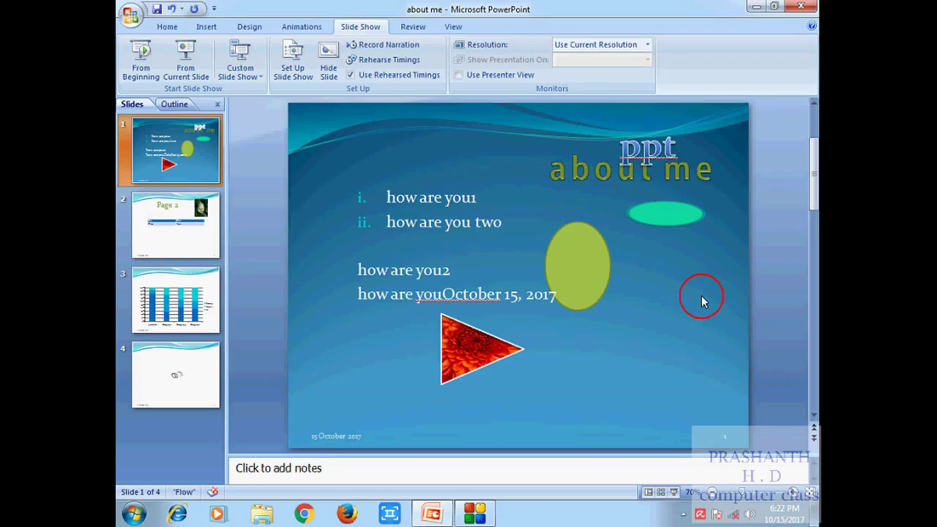
click(302, 27)
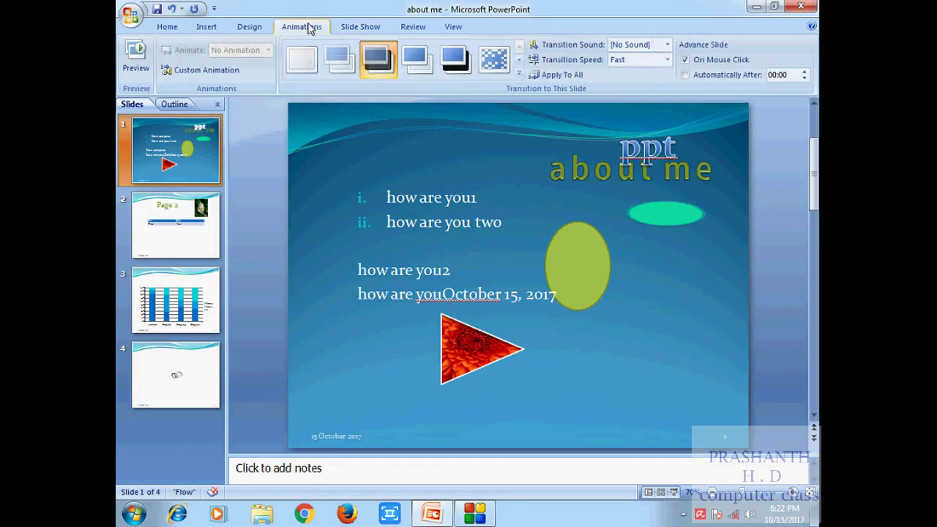
click(667, 46)
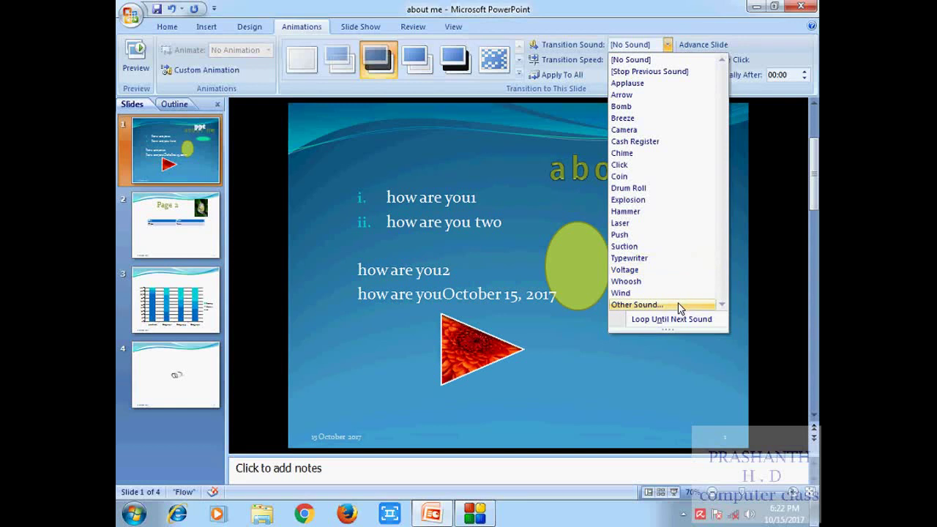
click(652, 304)
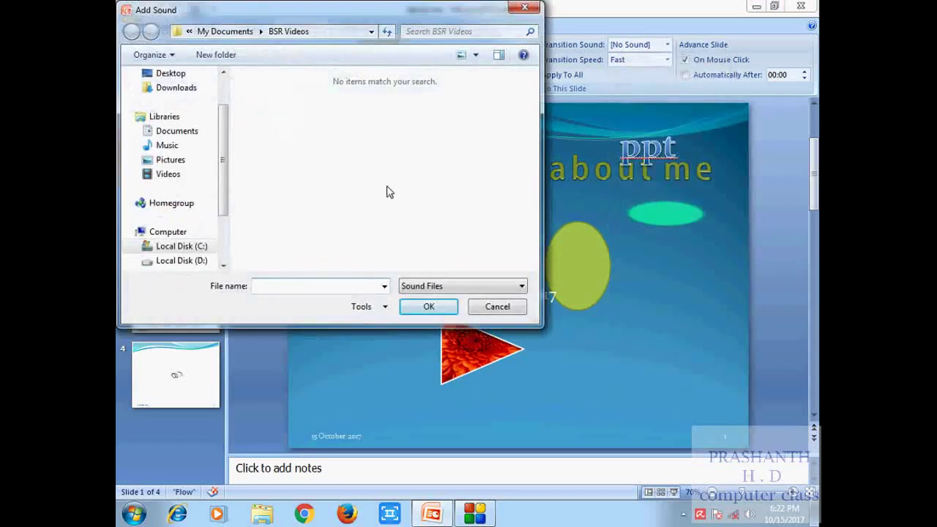
click(488, 308)
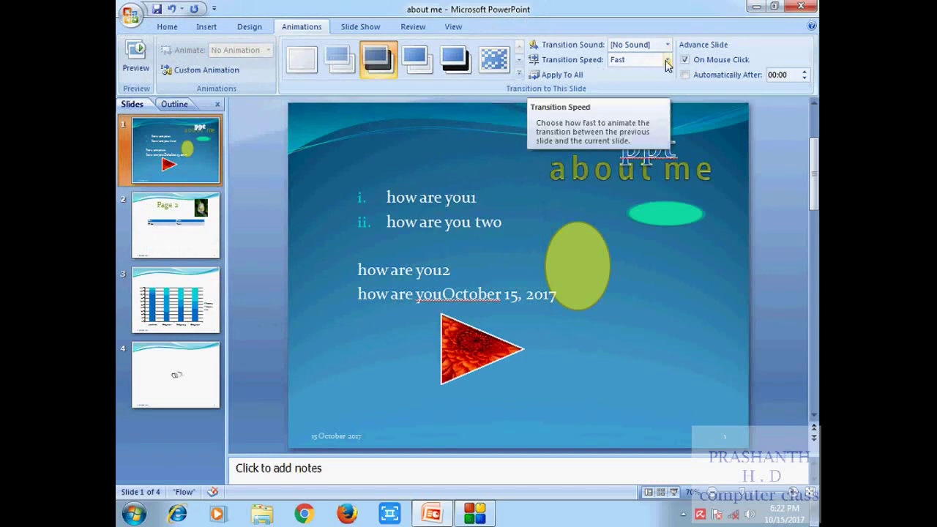
Set slide 1's transition speed to Slow.
click(667, 60)
click(668, 61)
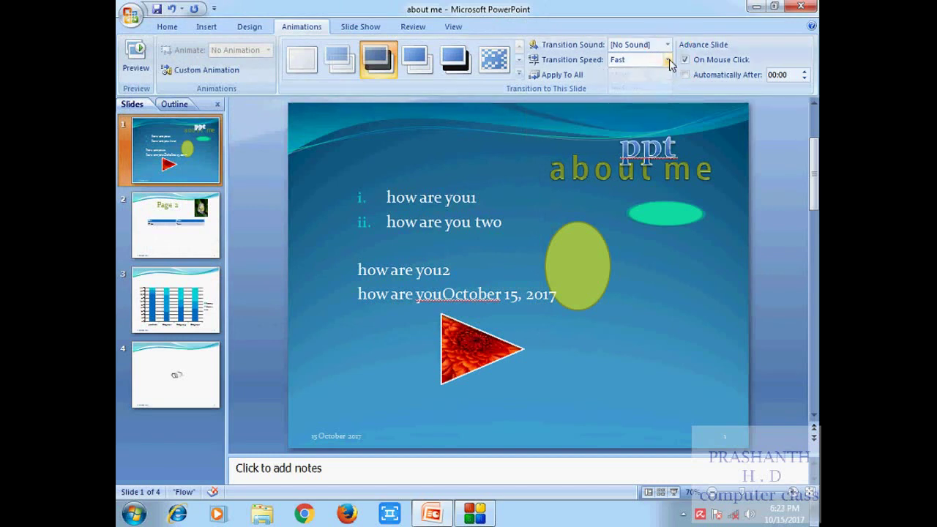
click(668, 60)
click(668, 61)
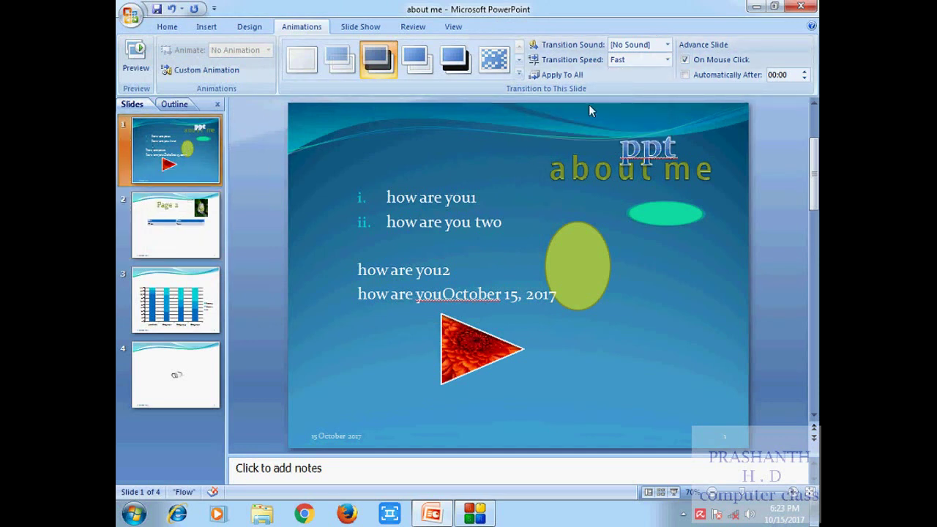
click(669, 60)
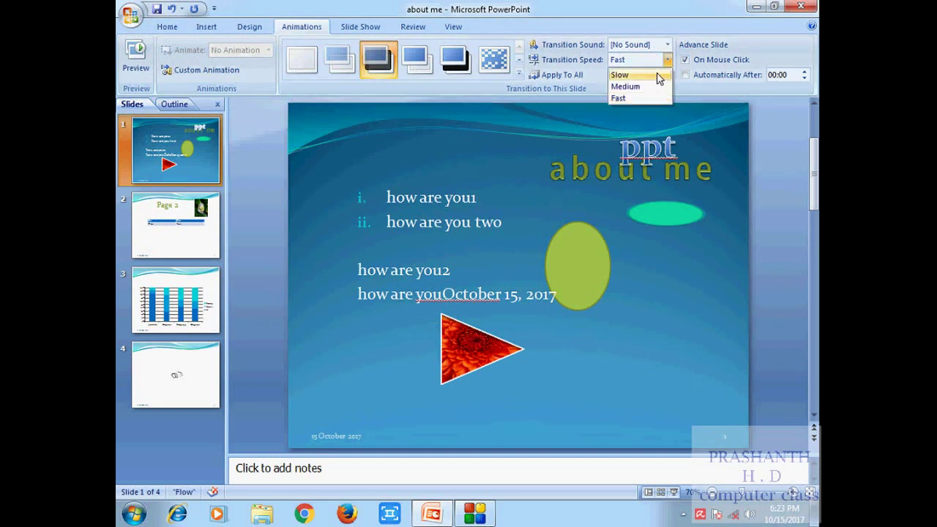
click(653, 76)
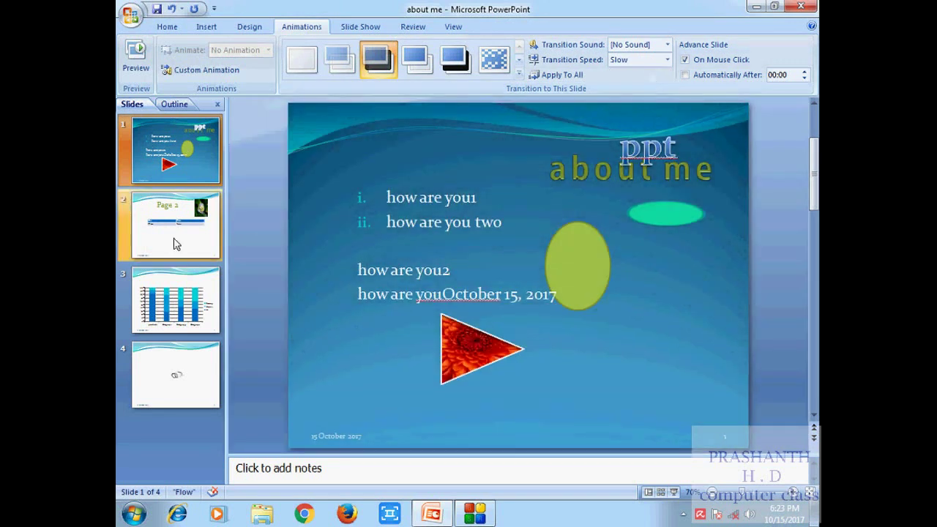
Select the Page 2 slide and set its transition speed to Medium.
click(176, 238)
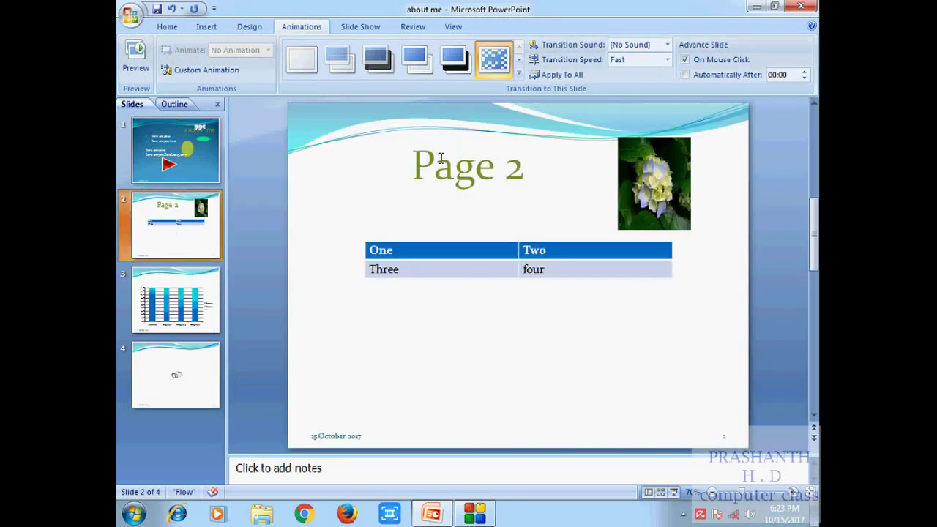
click(668, 60)
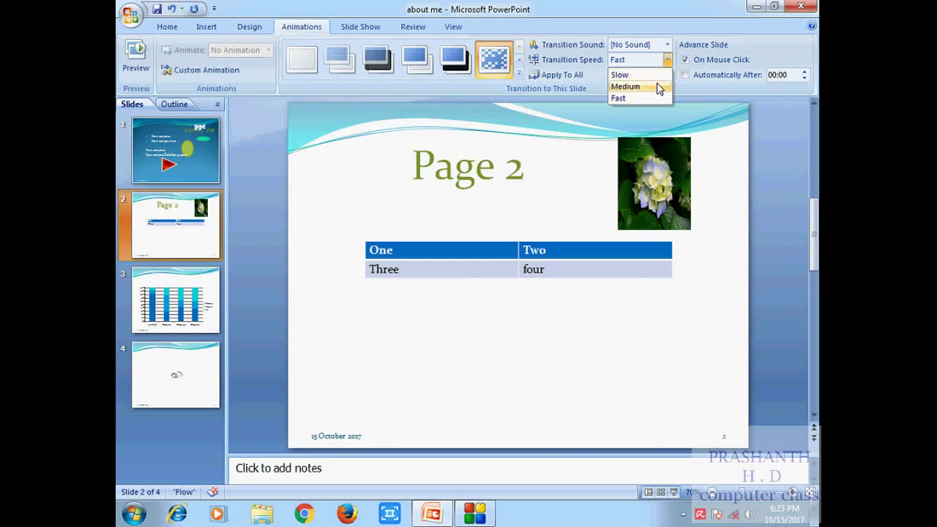
click(633, 86)
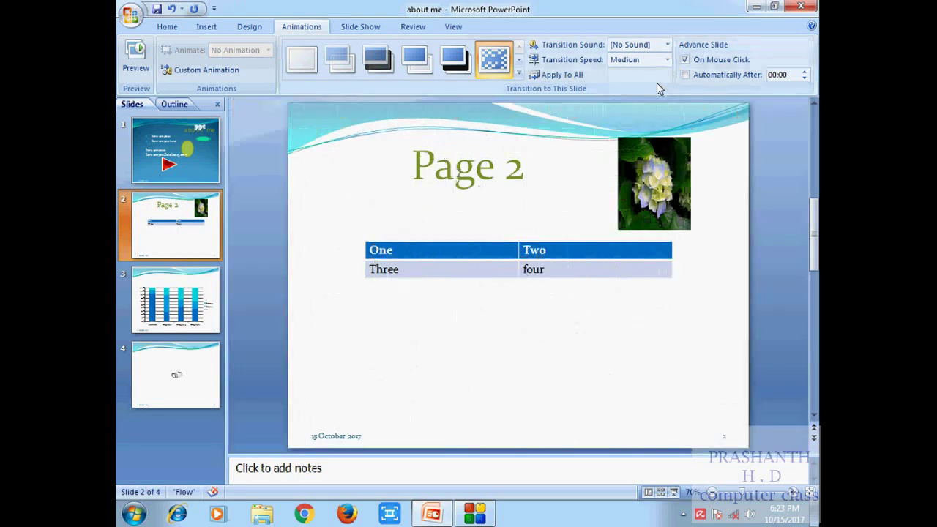
click(666, 61)
click(651, 98)
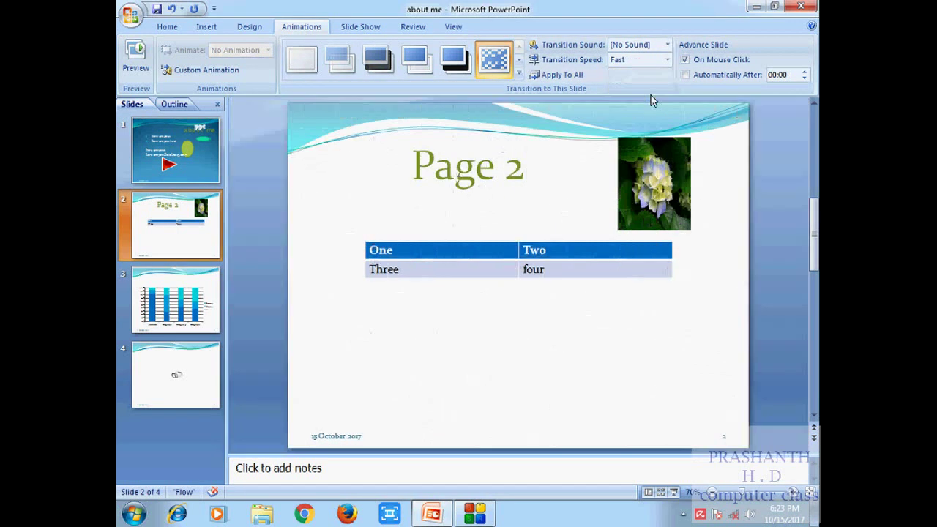
click(667, 59)
click(655, 84)
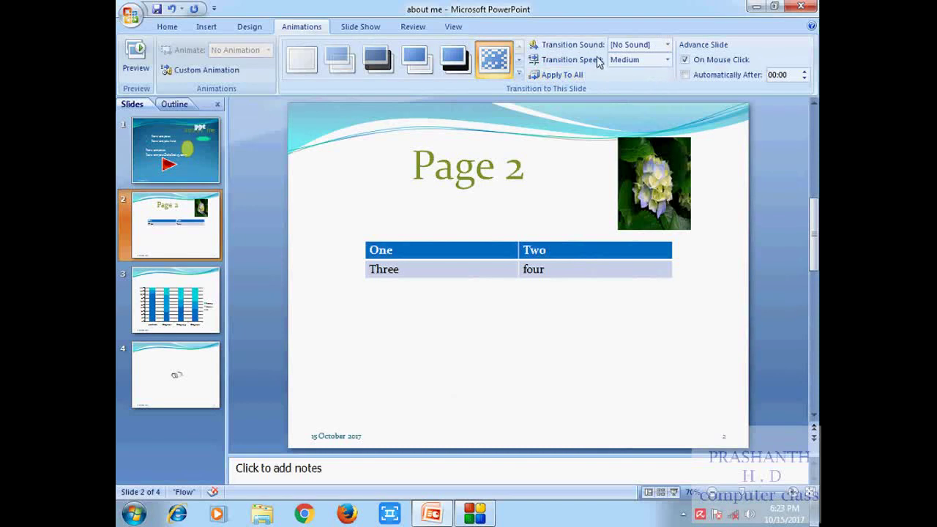
click(684, 60)
click(684, 62)
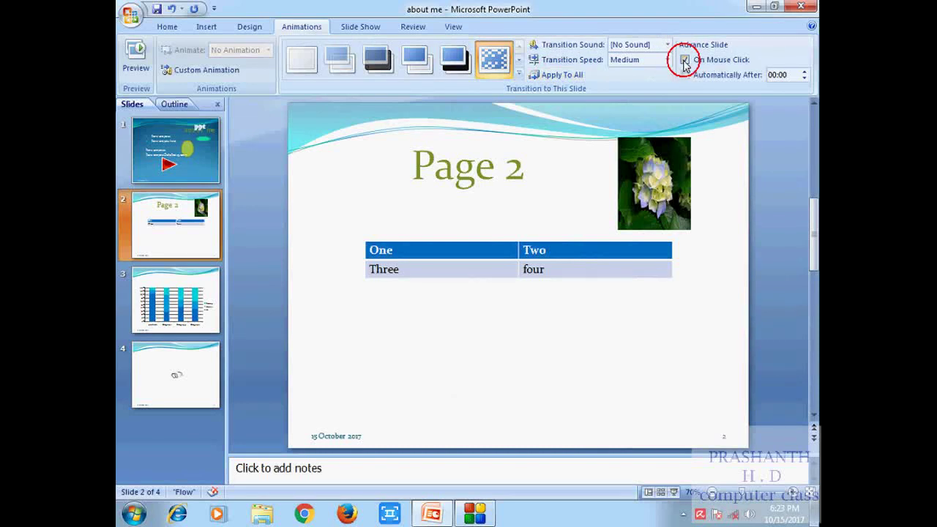
click(732, 191)
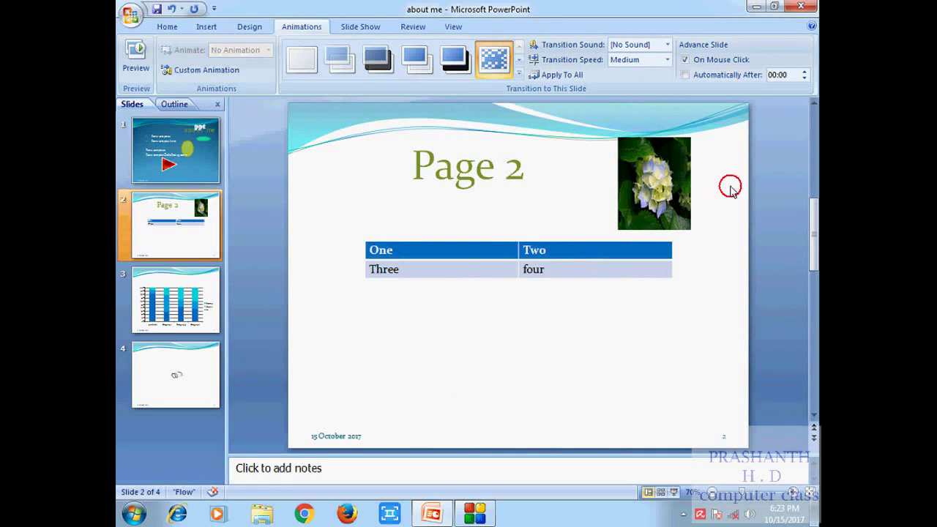
click(732, 192)
click(710, 180)
click(733, 161)
Tick Automatically After for Page 2 and set the advance time to 00:03.
click(684, 75)
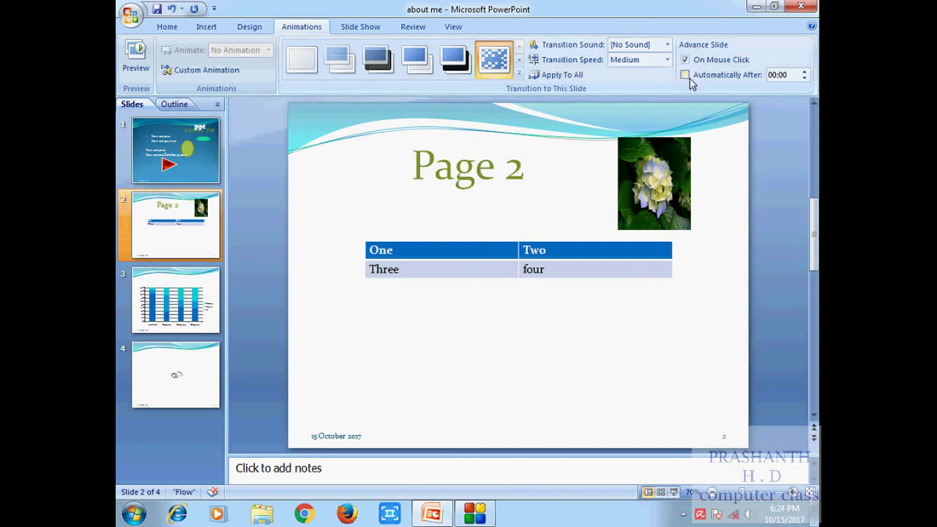
click(804, 71)
click(804, 72)
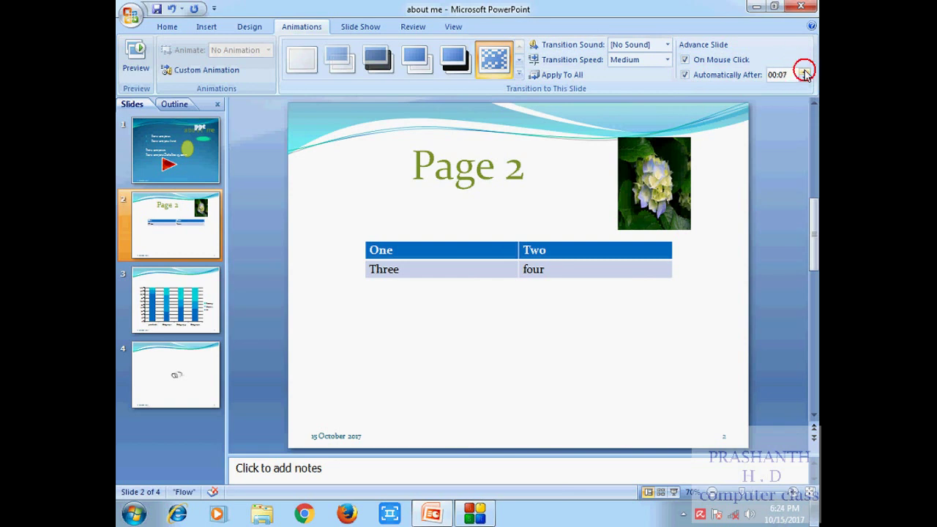
click(804, 71)
click(805, 72)
click(804, 79)
click(804, 79)
click(805, 79)
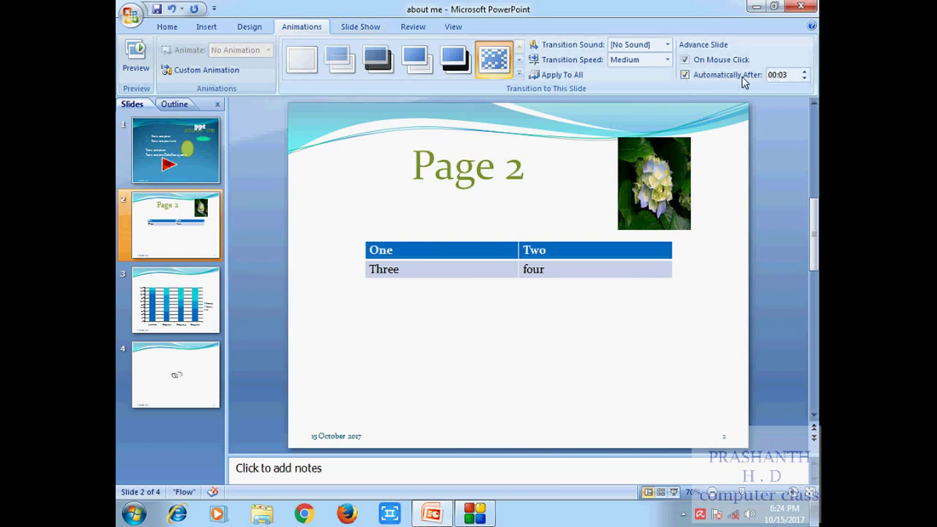
click(358, 26)
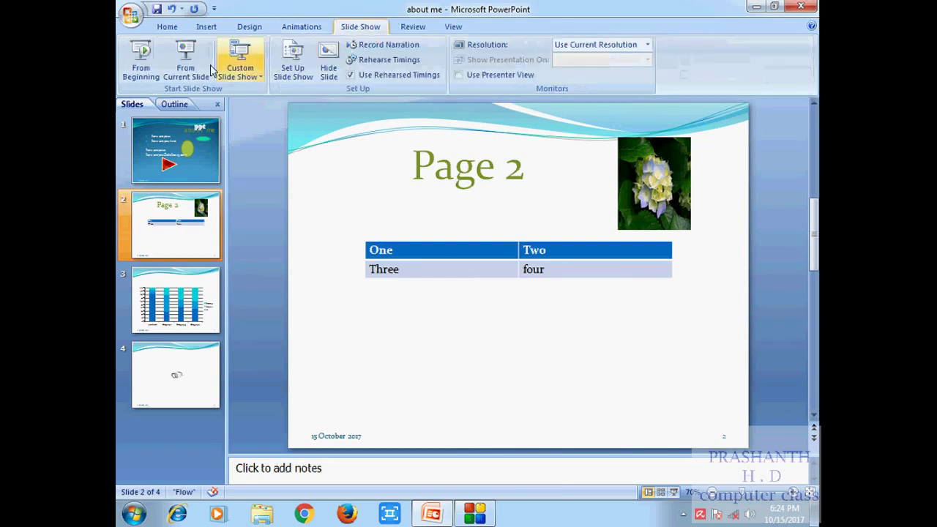
click(137, 59)
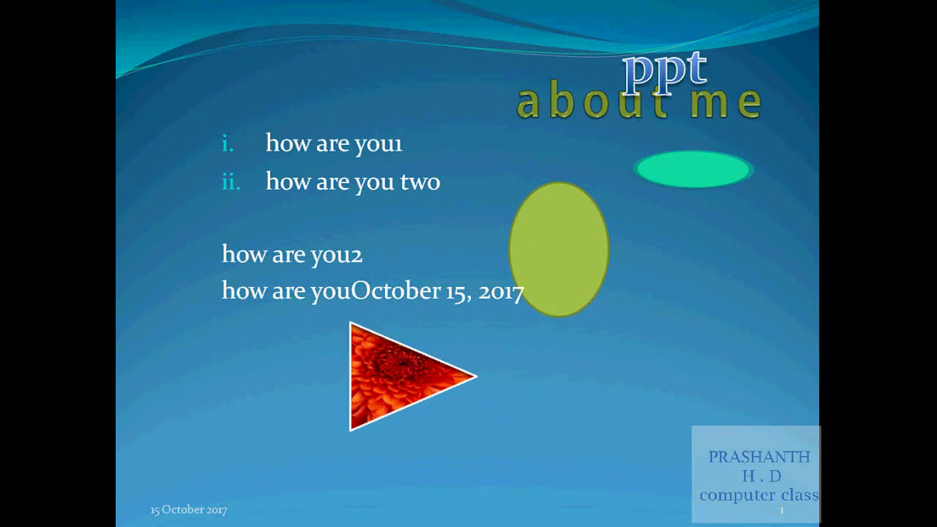
click(151, 116)
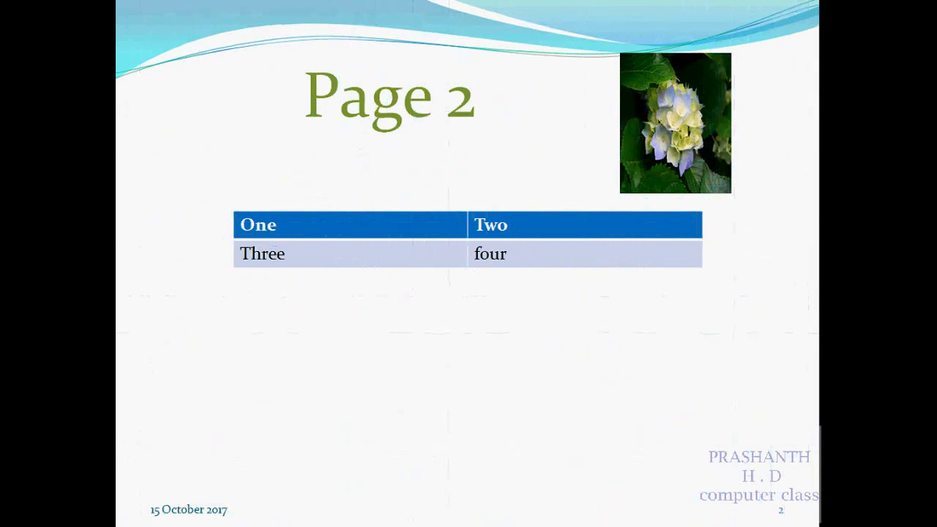
key(Right)
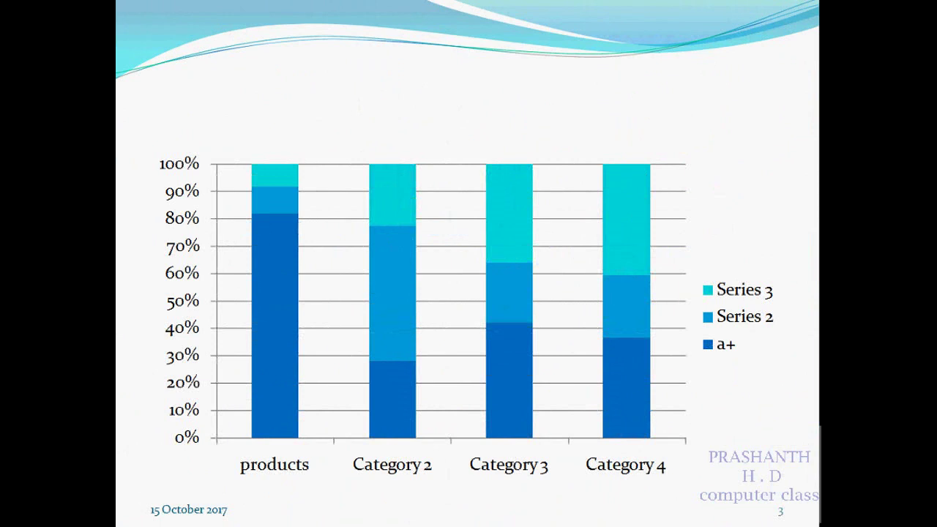
key(Right)
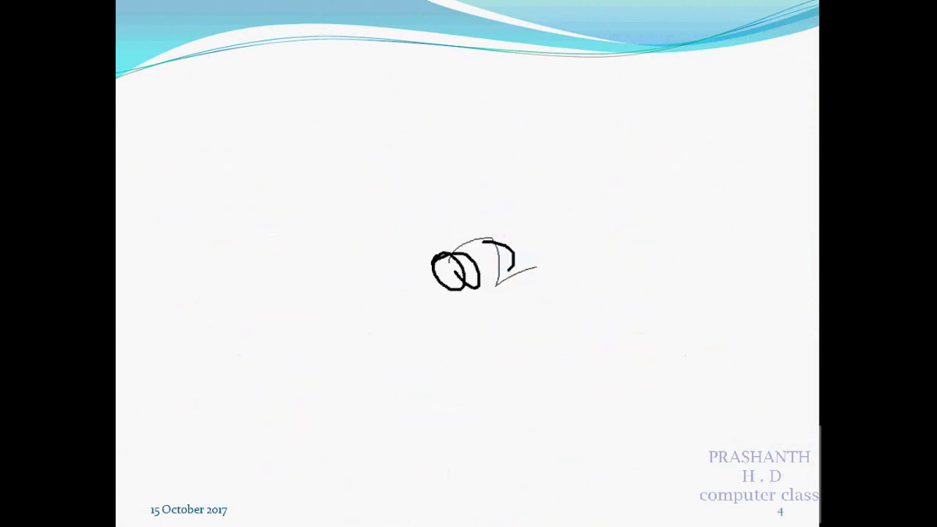
click(151, 115)
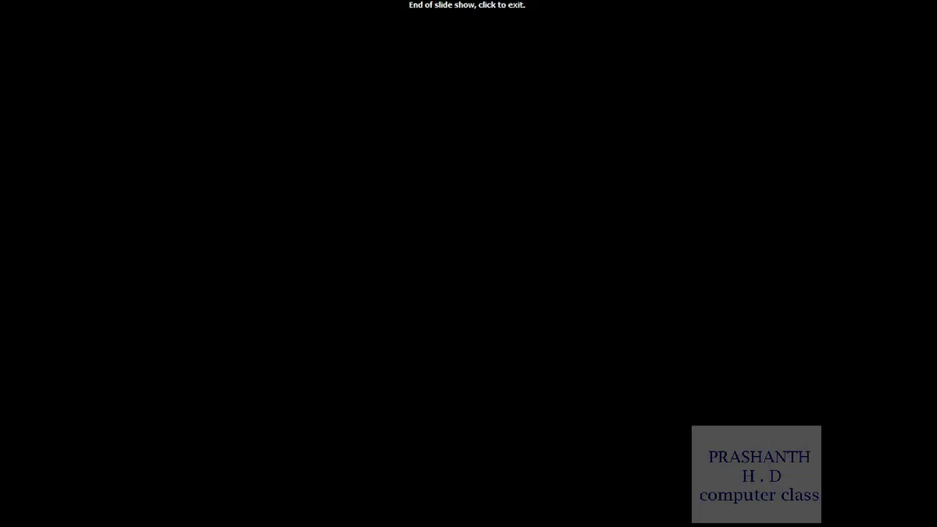
click(151, 119)
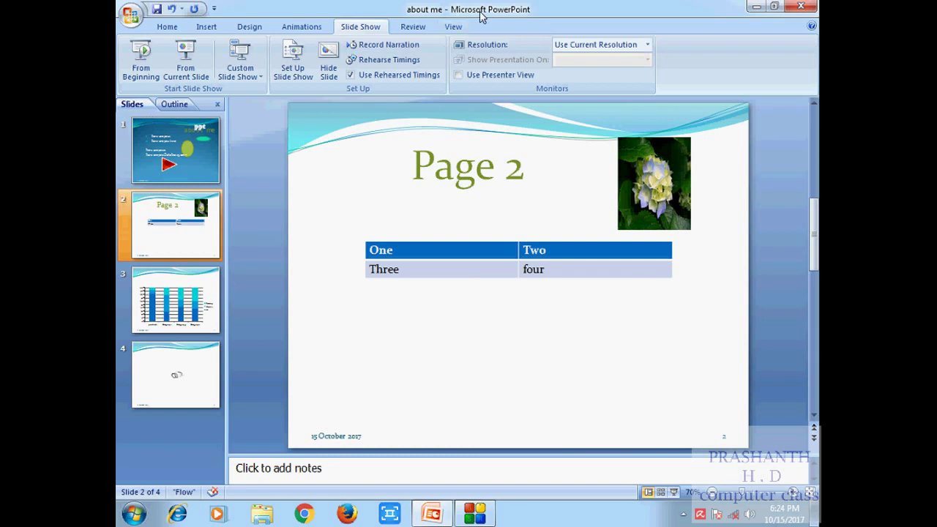
Show the Custom Animation pane and go back to slide 1.
click(302, 27)
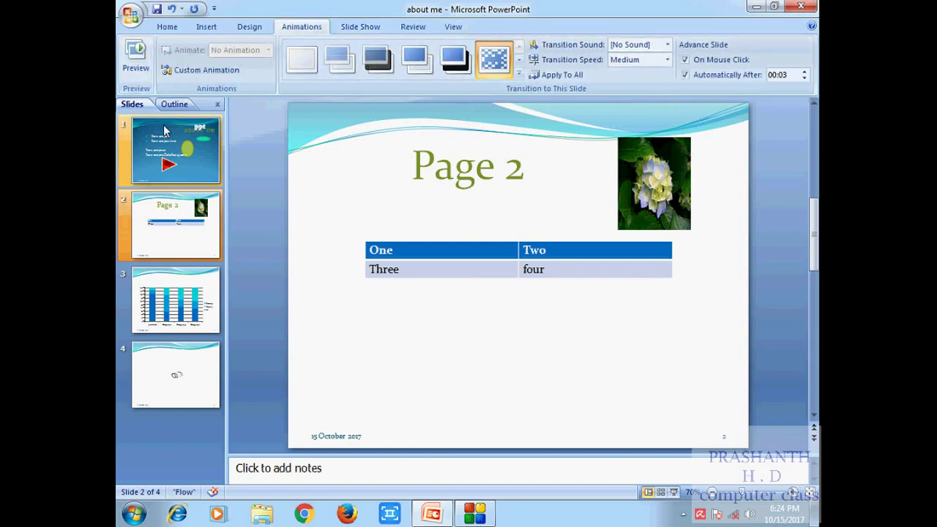
click(211, 72)
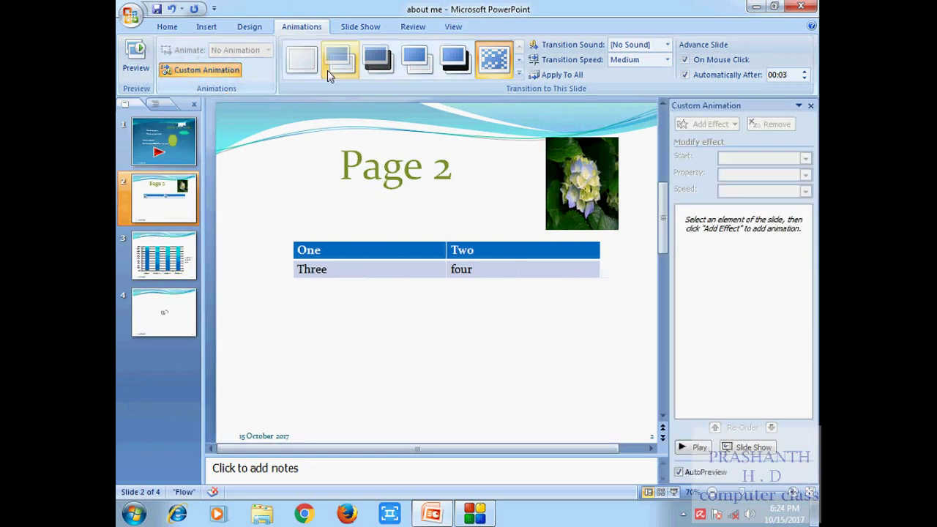
click(737, 274)
click(605, 183)
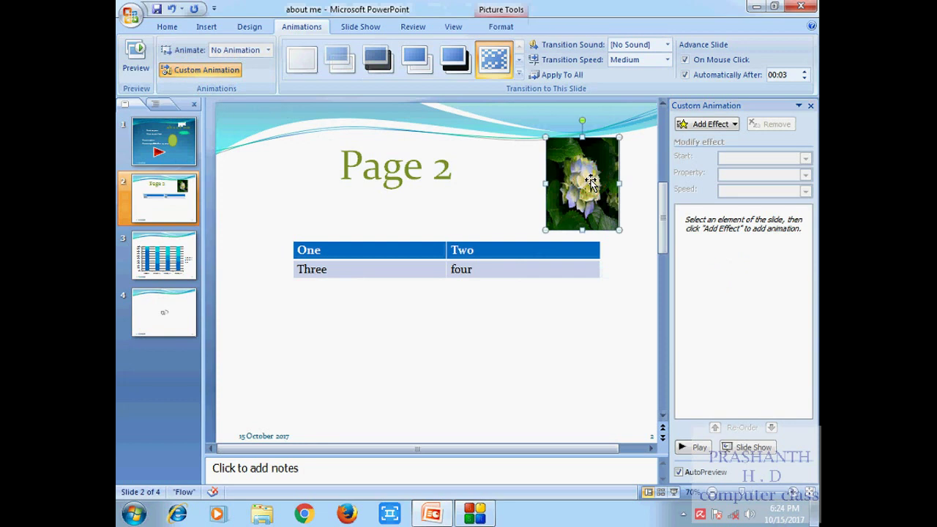
click(546, 374)
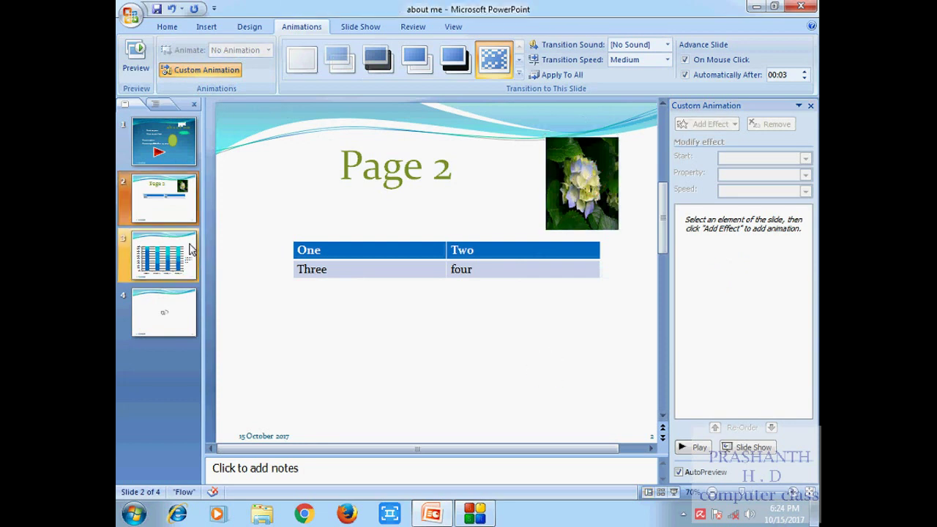
click(175, 152)
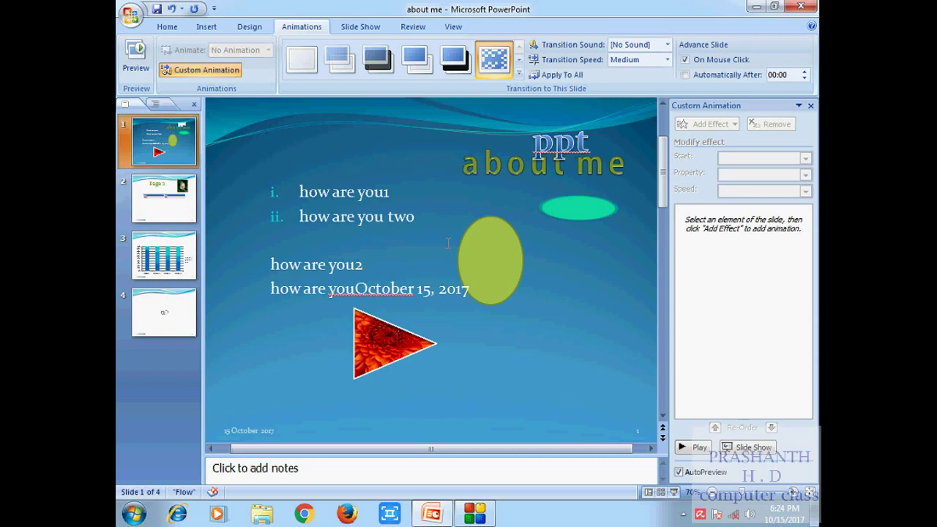
Give the green ellipse a Box entrance animation.
click(403, 335)
click(485, 243)
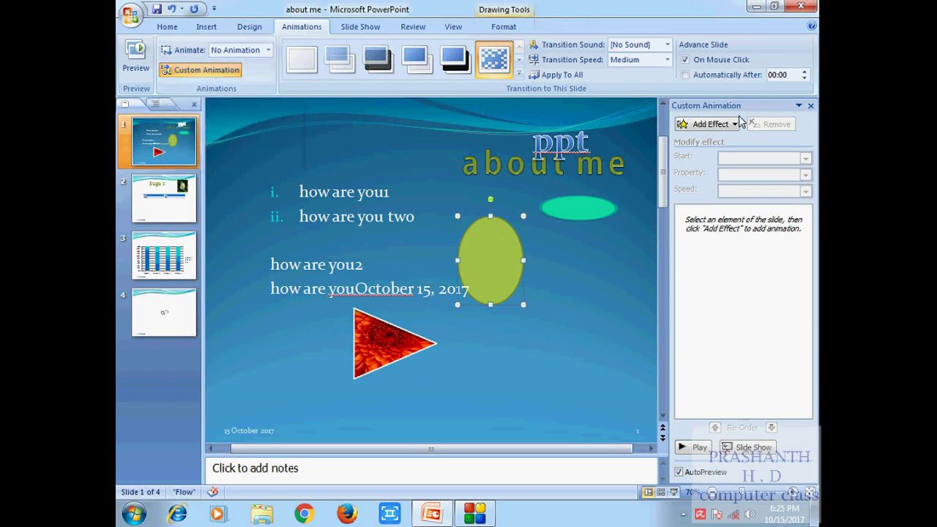
click(707, 124)
mouse_move(726, 141)
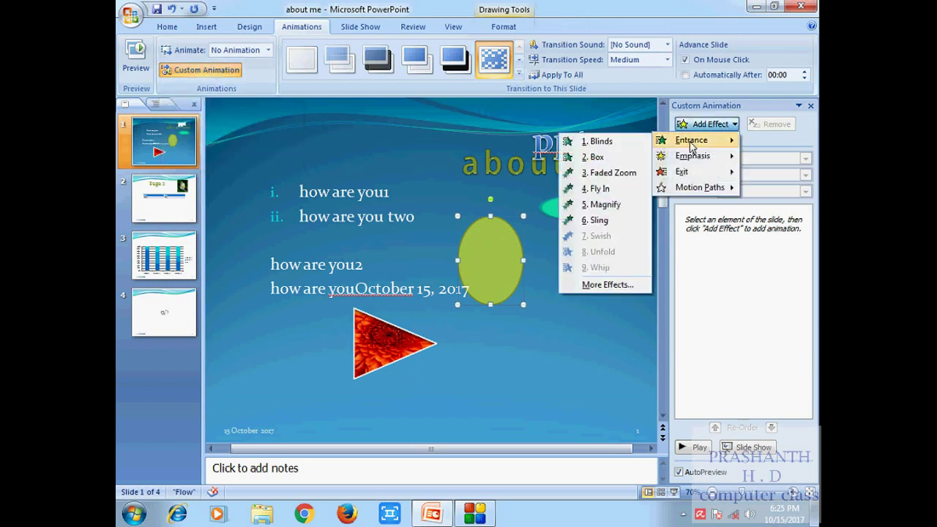
click(595, 159)
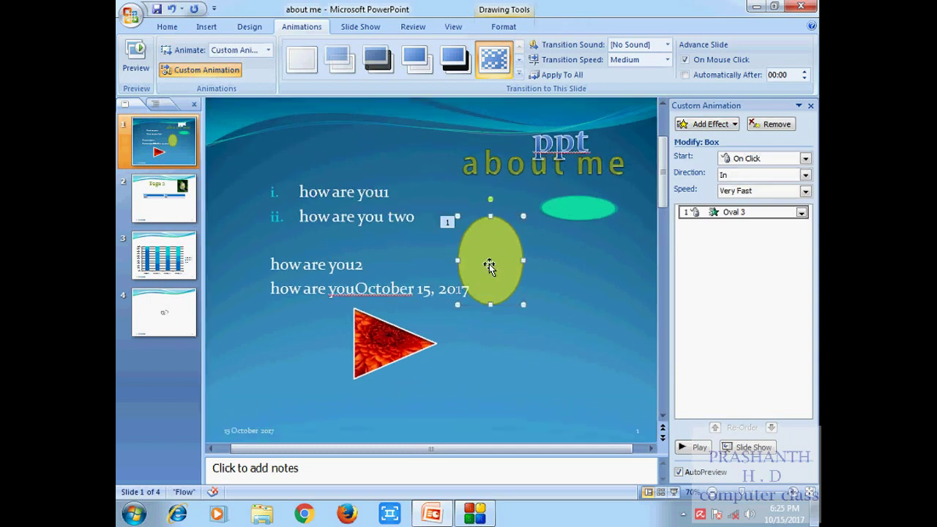
Add a Spin emphasis effect to the triangle picture.
click(382, 338)
click(723, 129)
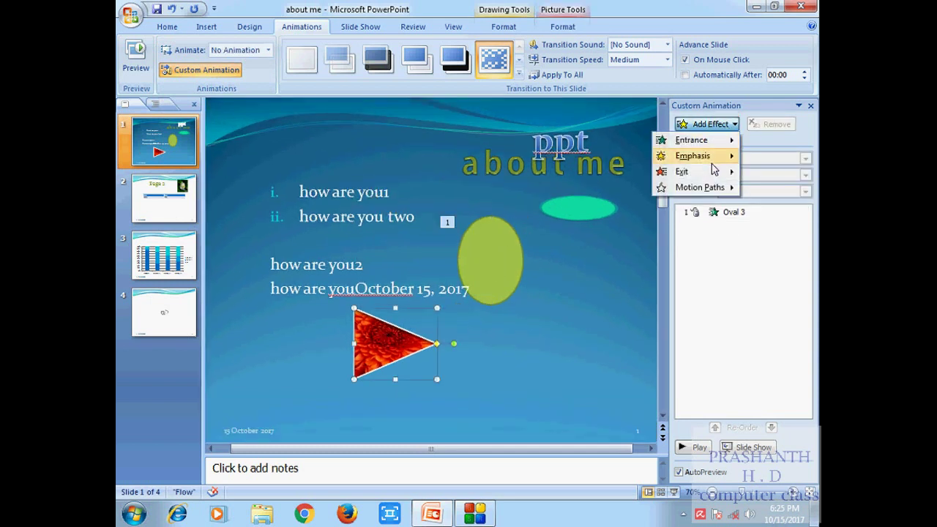
mouse_move(710, 157)
click(619, 232)
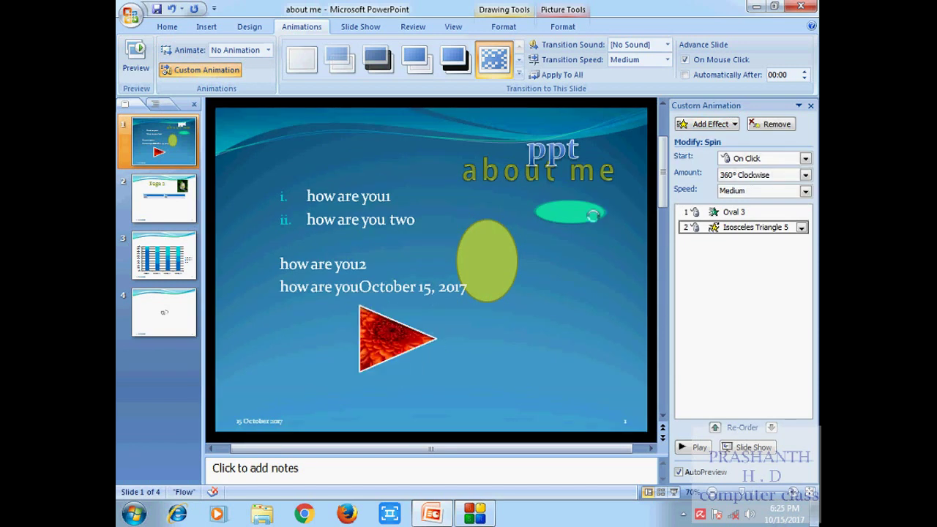
Give the teal oval beside the title a Blinds exit effect.
click(586, 210)
click(709, 131)
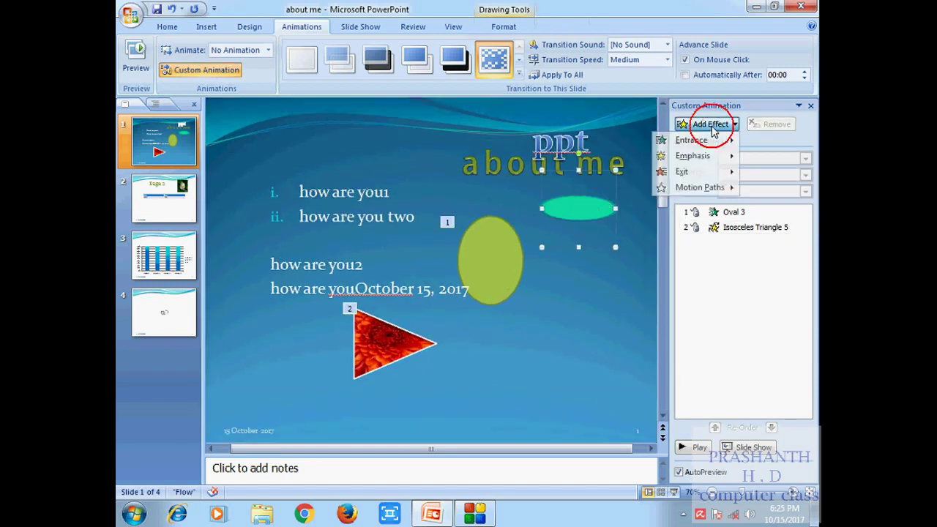
mouse_move(706, 171)
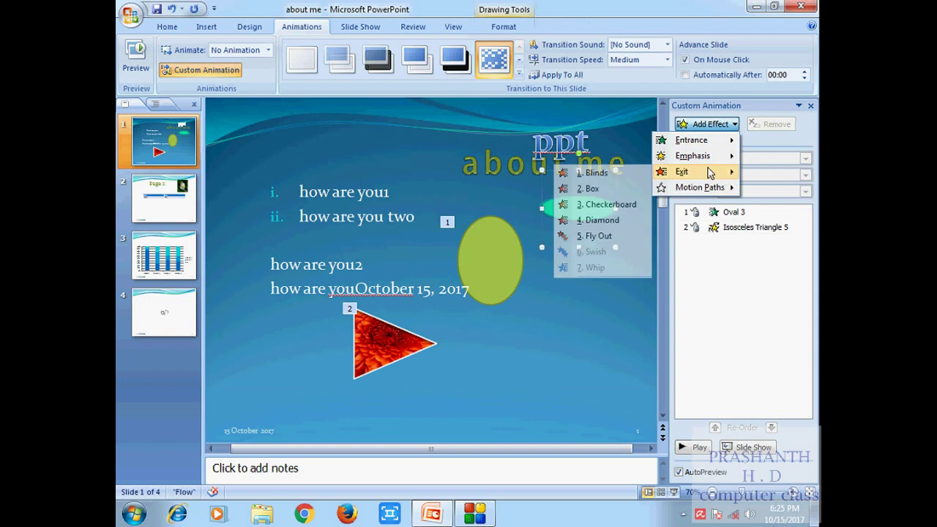
click(612, 173)
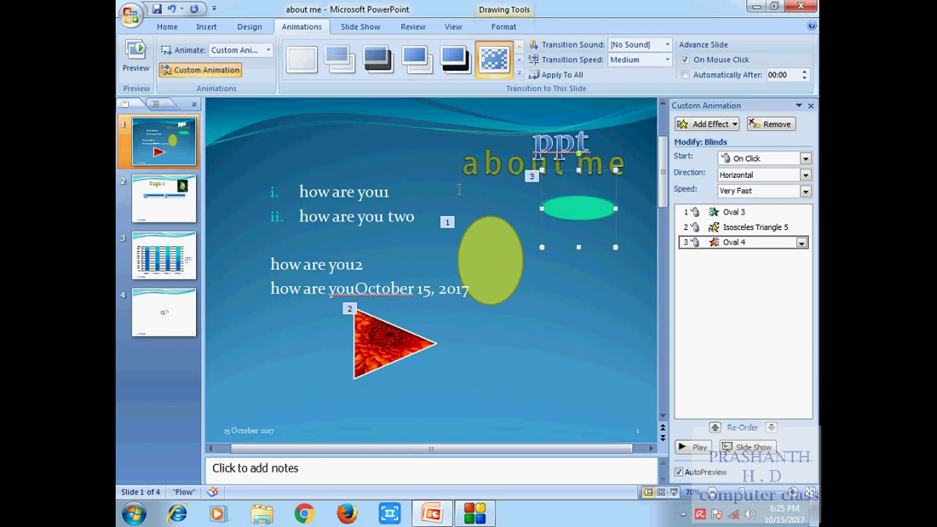
click(363, 27)
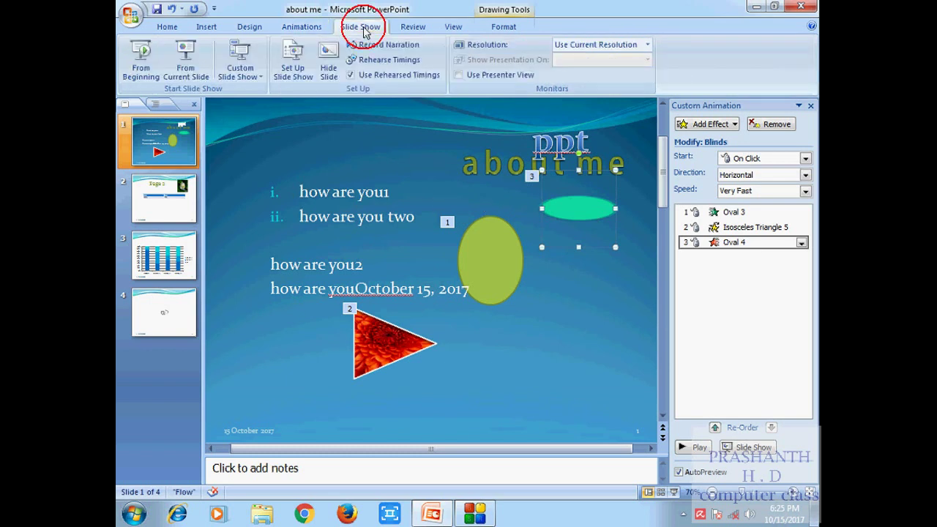
click(142, 64)
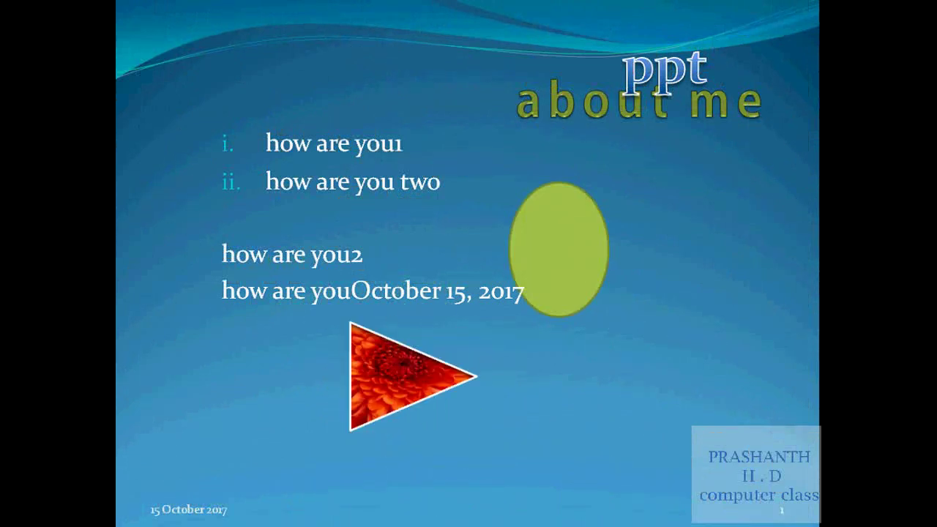
click(174, 203)
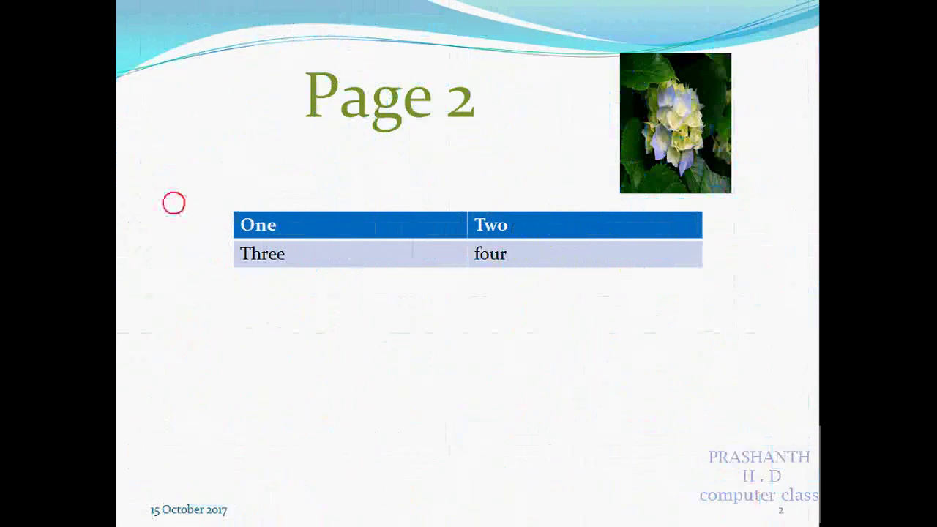
click(171, 203)
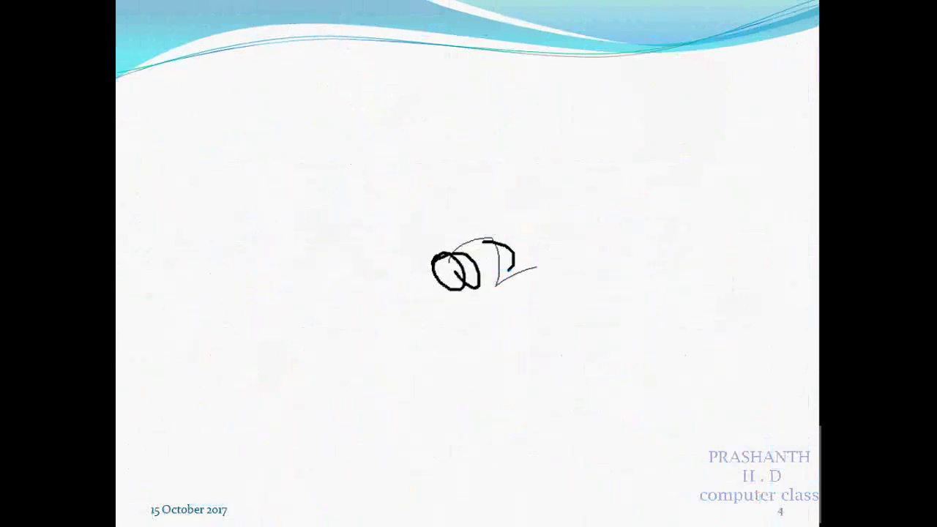
click(171, 202)
click(171, 203)
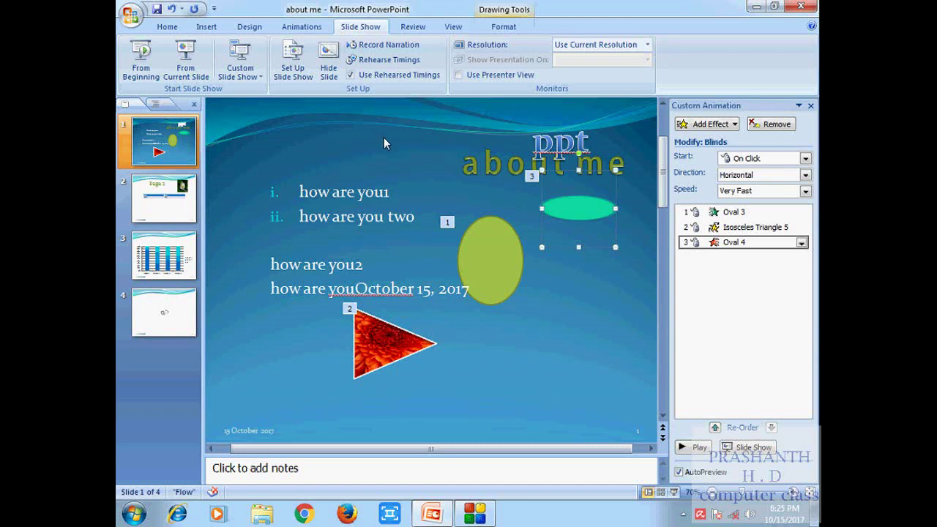
Drag the flower picture on Page 2 to the slide's bottom right.
click(206, 27)
scroll(574, 168, down, 1)
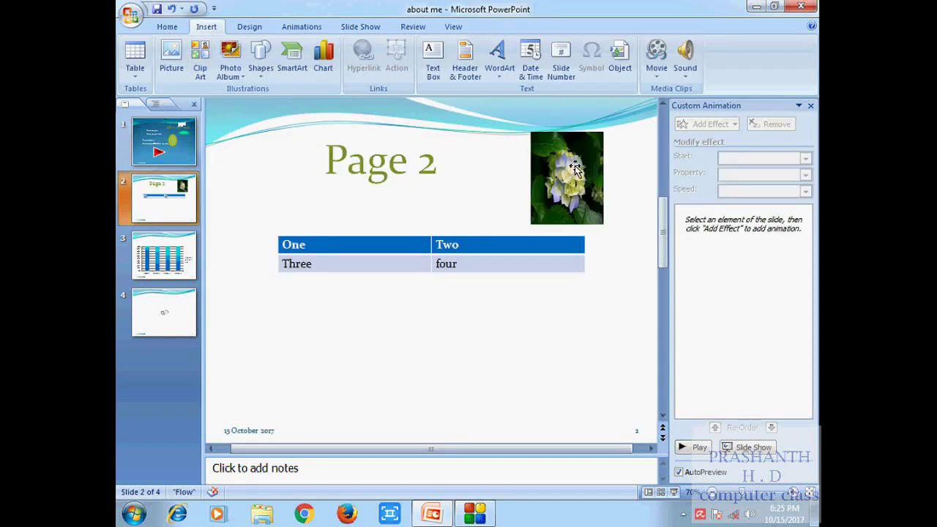
drag(575, 169, 585, 341)
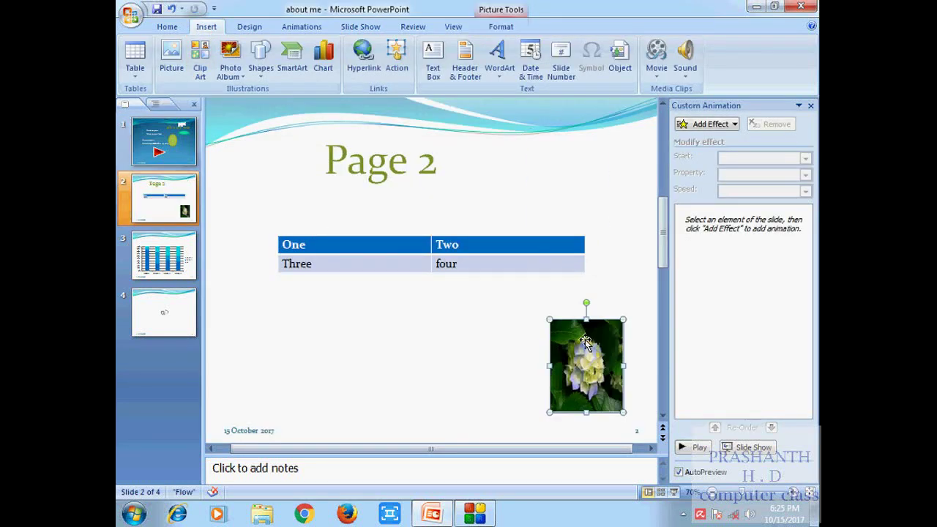
Apply the Funnel motion path to the flower picture via Custom Animation.
click(249, 27)
click(298, 33)
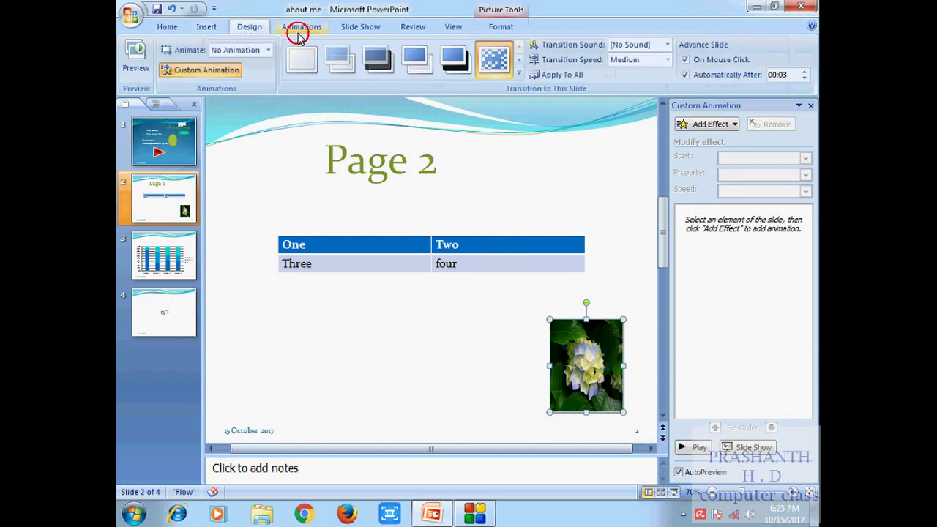
click(269, 50)
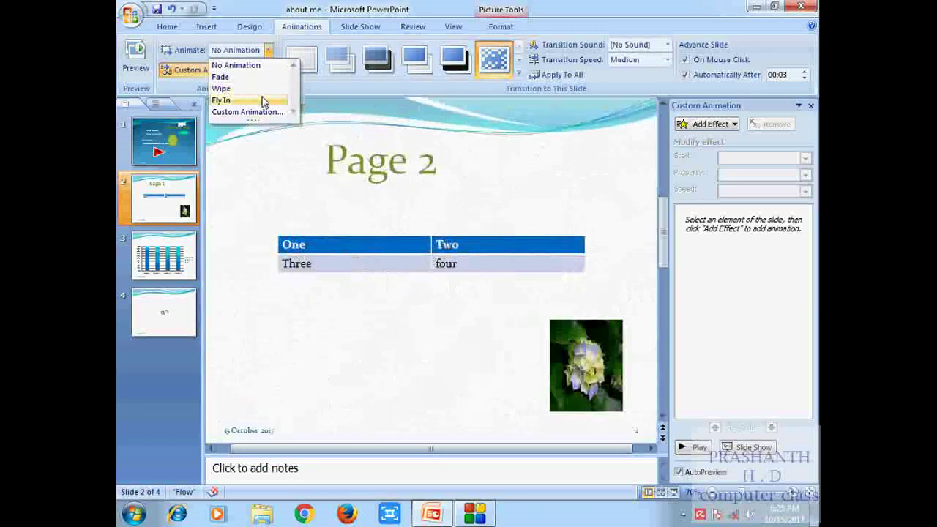
click(205, 71)
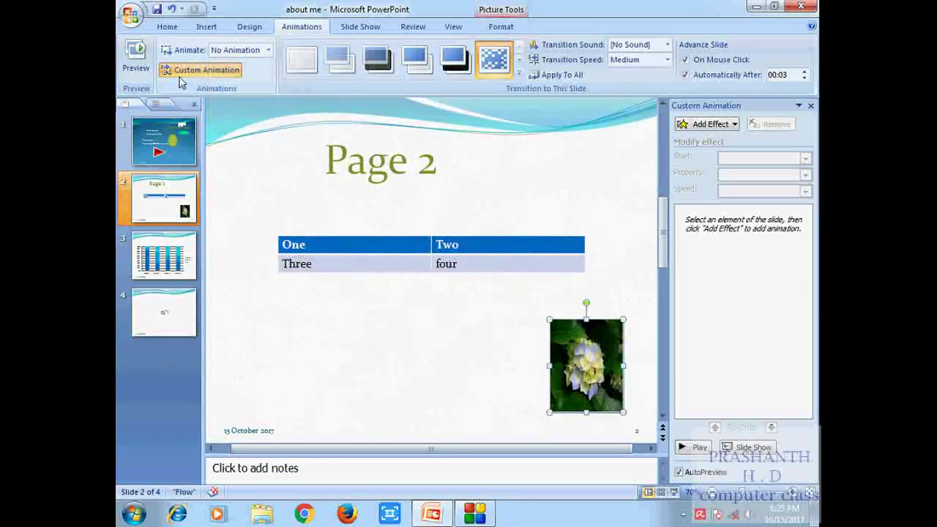
click(230, 71)
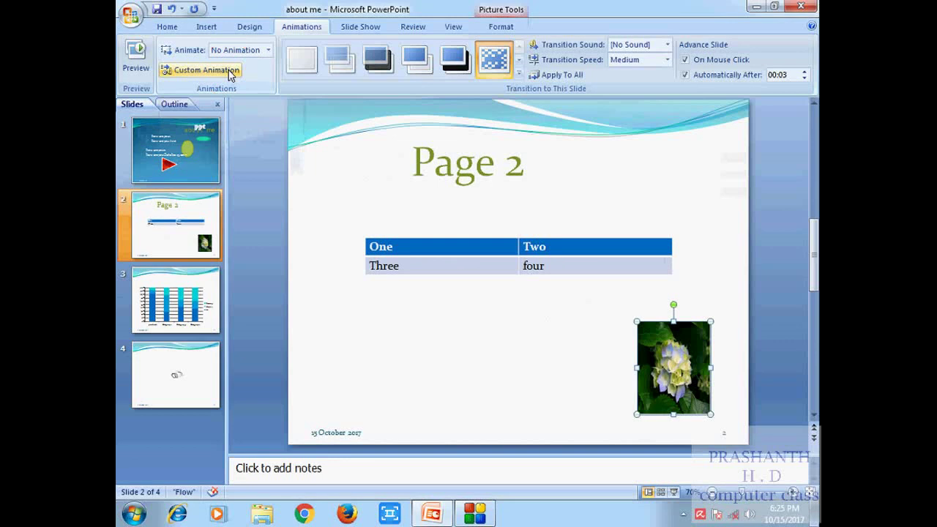
click(230, 70)
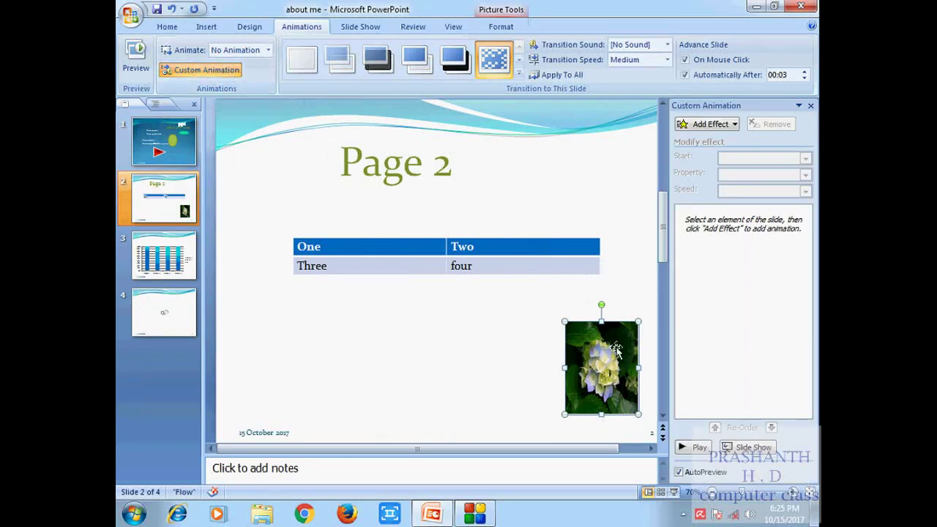
click(722, 126)
mouse_move(726, 172)
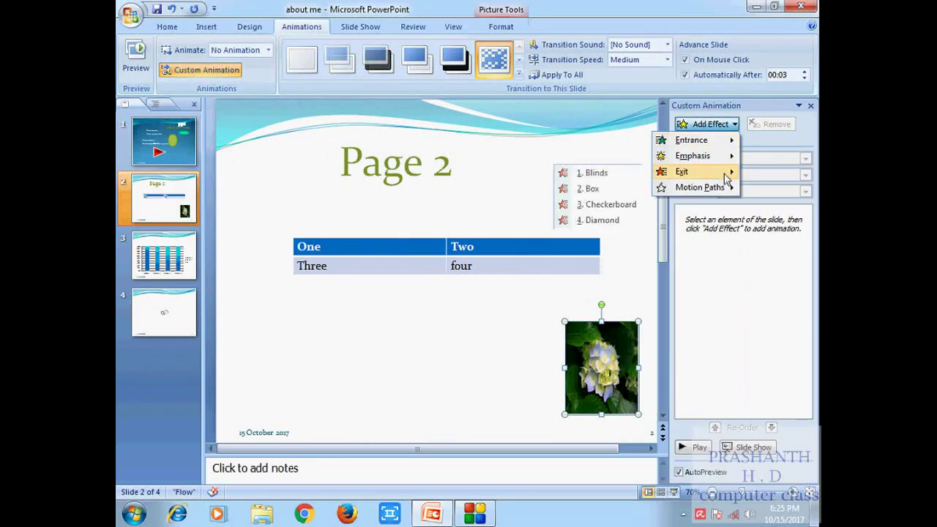
mouse_move(724, 189)
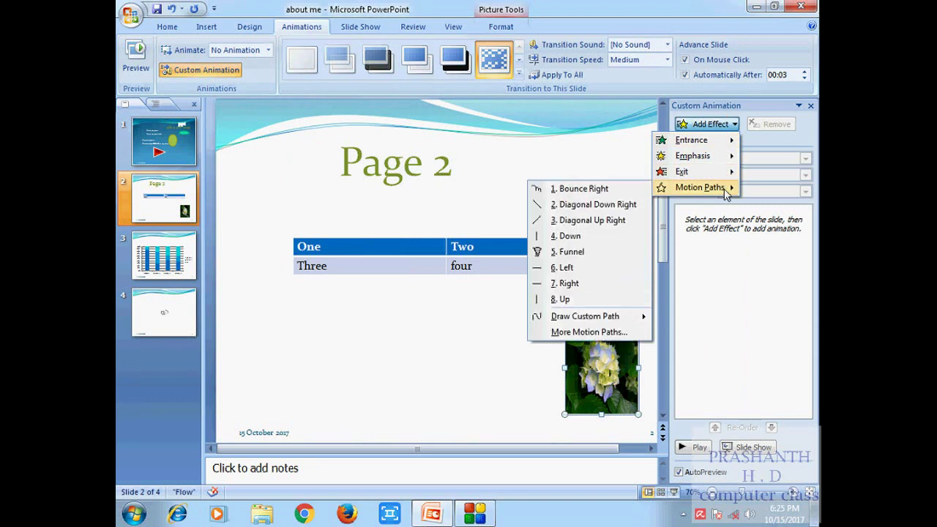
click(619, 251)
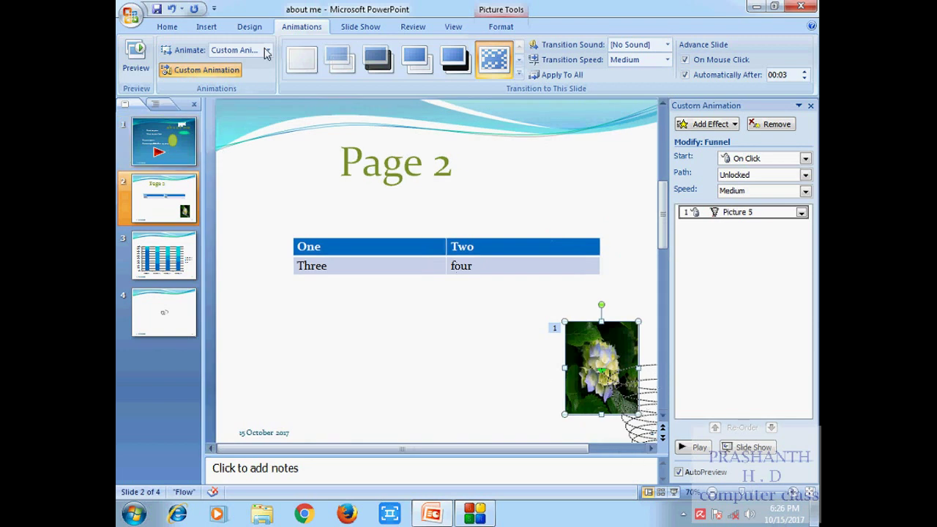
click(351, 28)
click(140, 57)
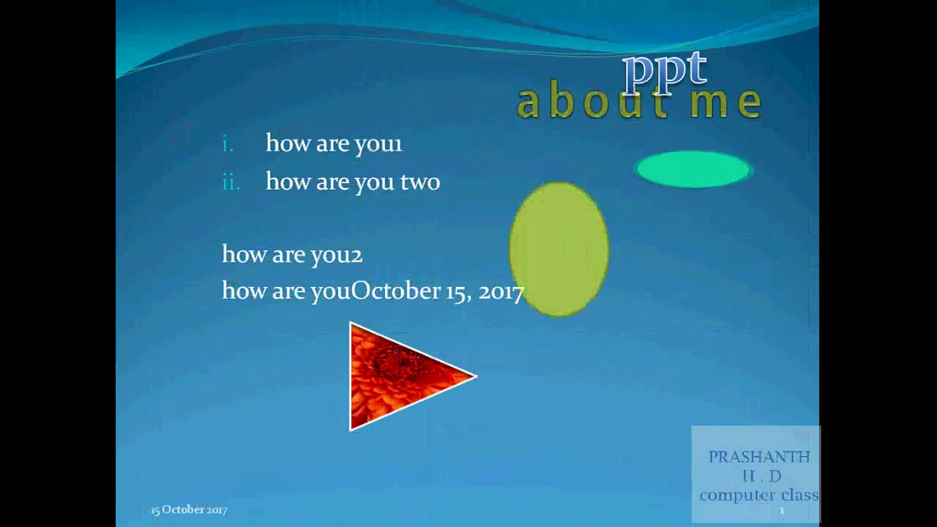
click(183, 137)
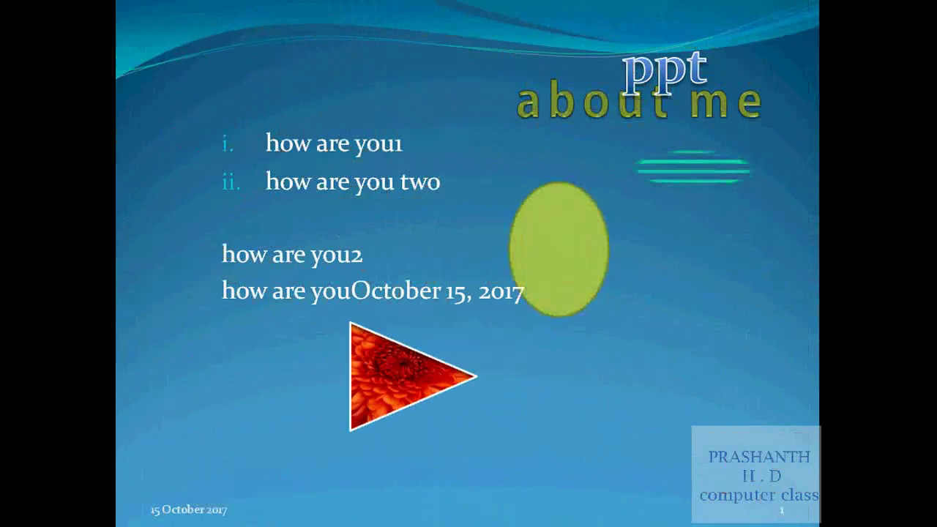
click(182, 137)
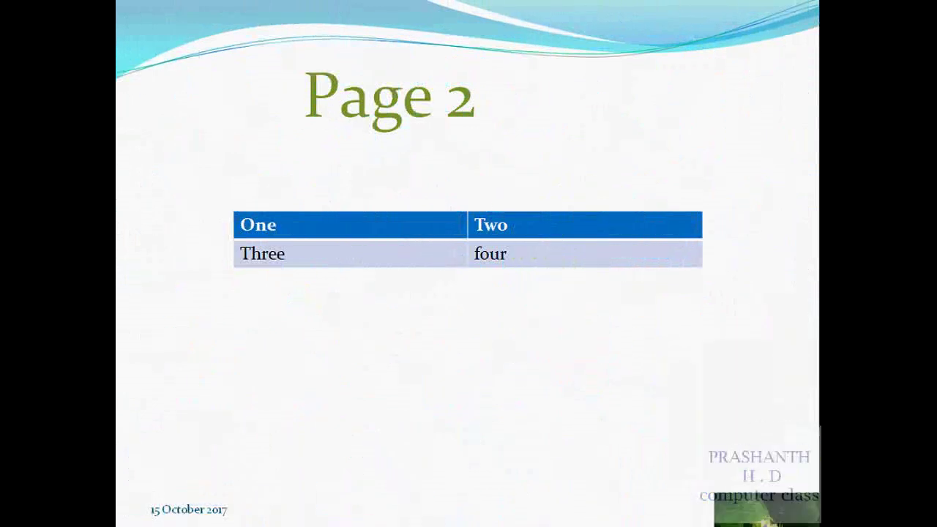
click(182, 136)
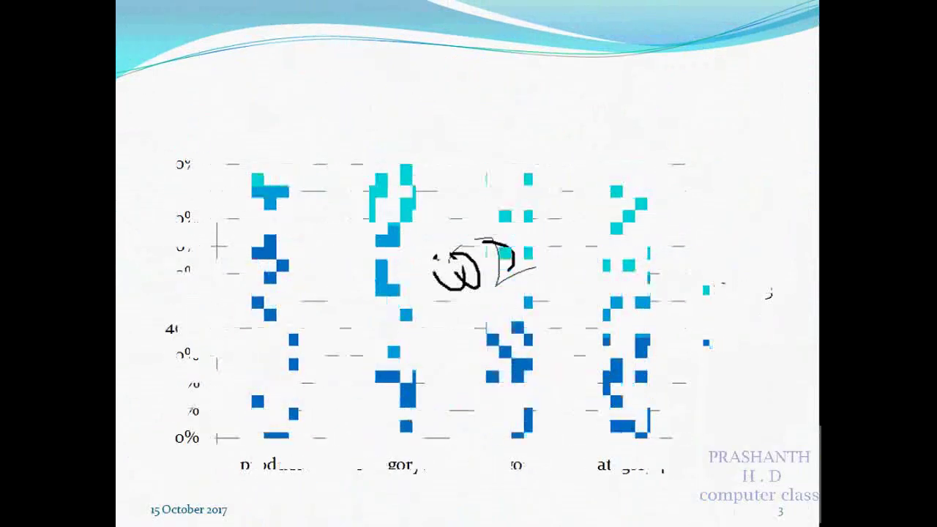
click(183, 137)
click(183, 139)
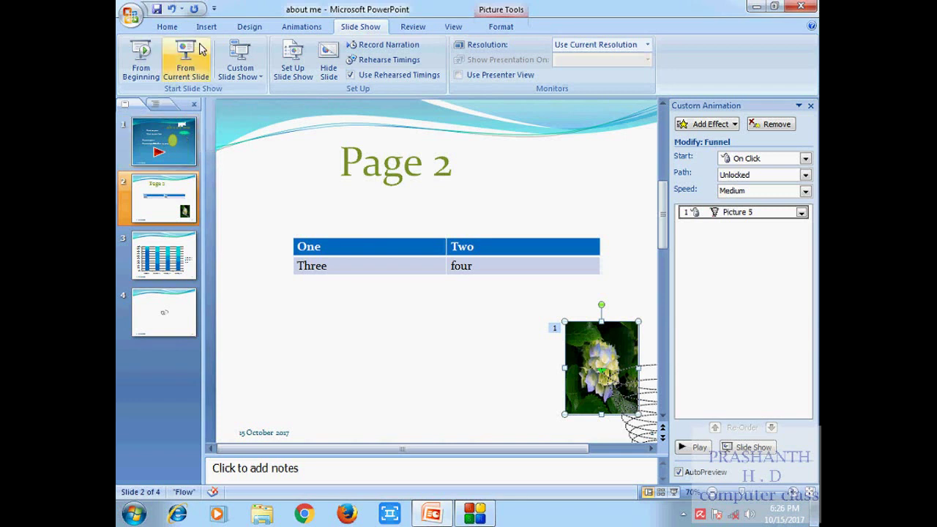
Leave the custom animation pane and return to slide 1 in Normal view.
click(302, 27)
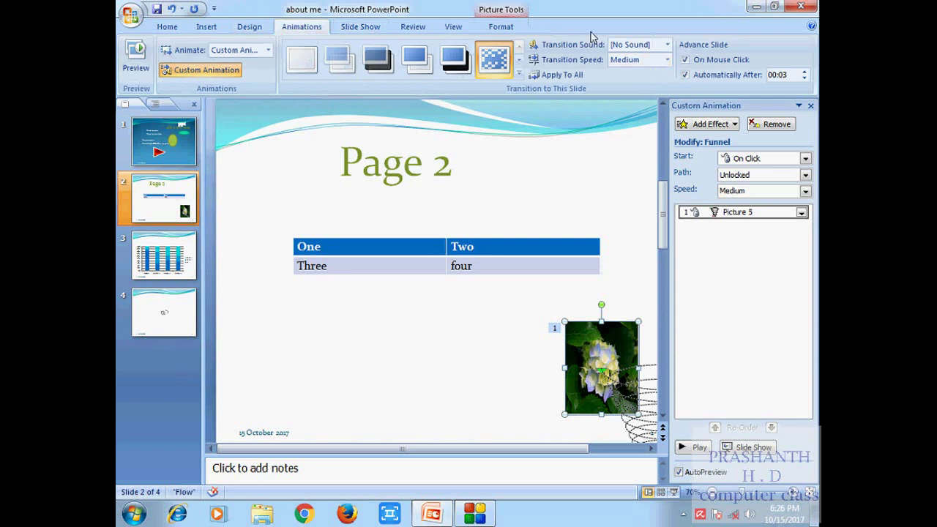
click(360, 27)
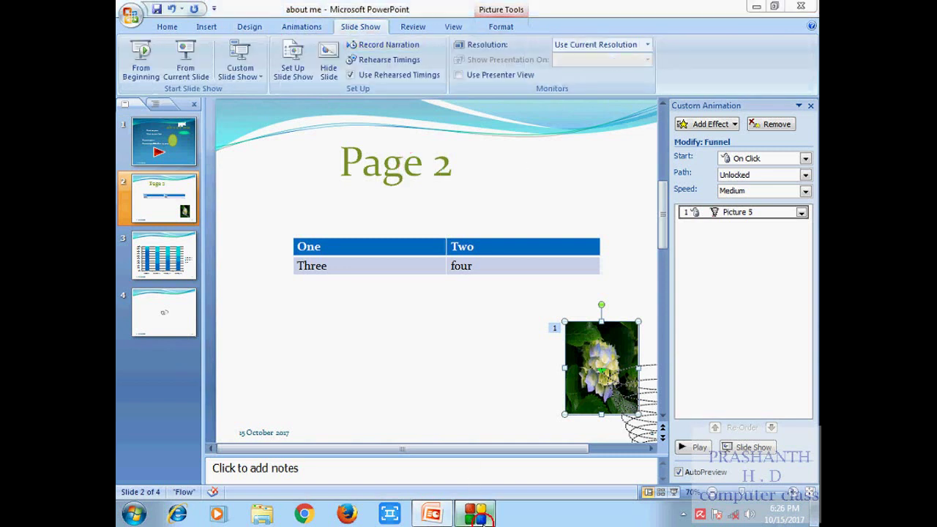
click(476, 514)
click(482, 519)
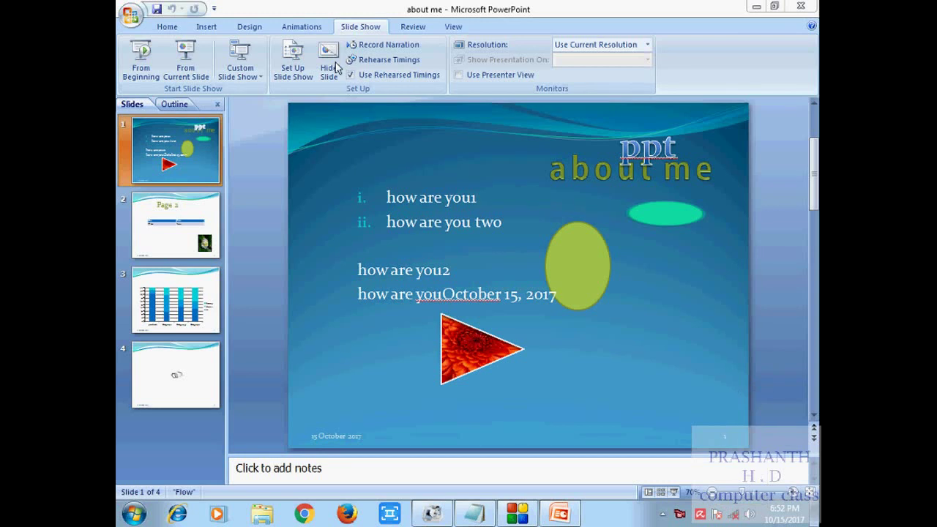
Play the slide show from slide 1 through to the end and exit.
click(141, 62)
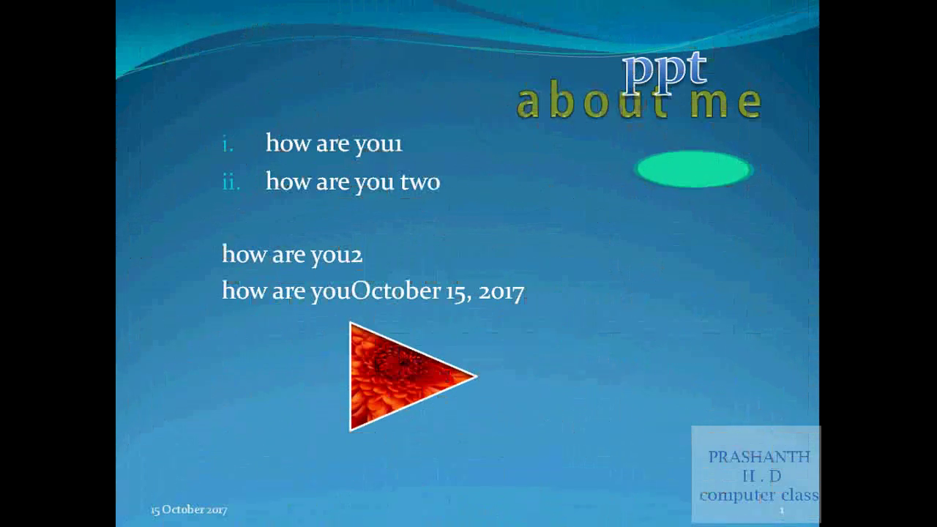
click(184, 152)
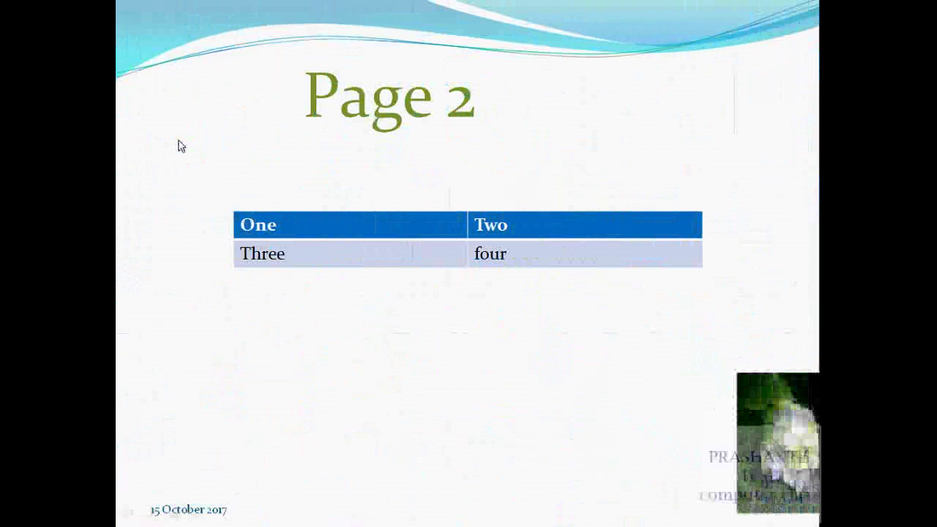
click(178, 142)
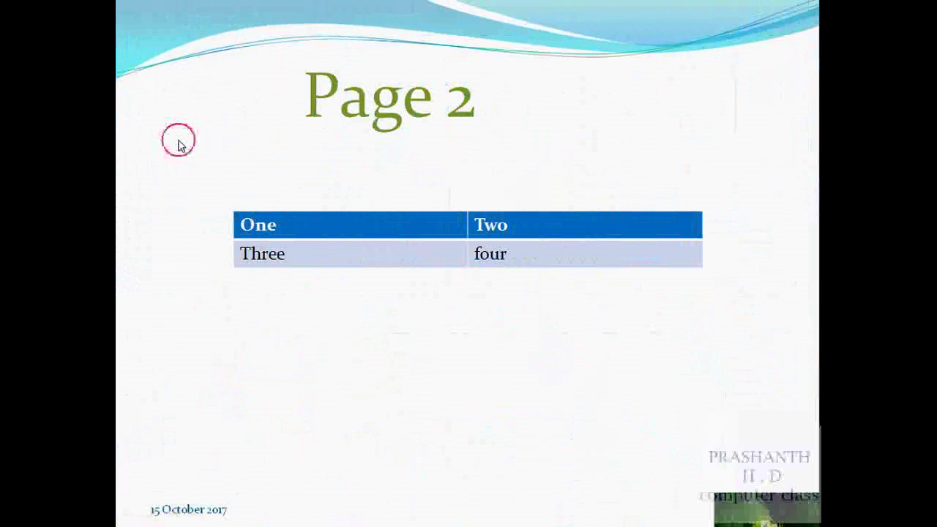
click(180, 145)
click(177, 144)
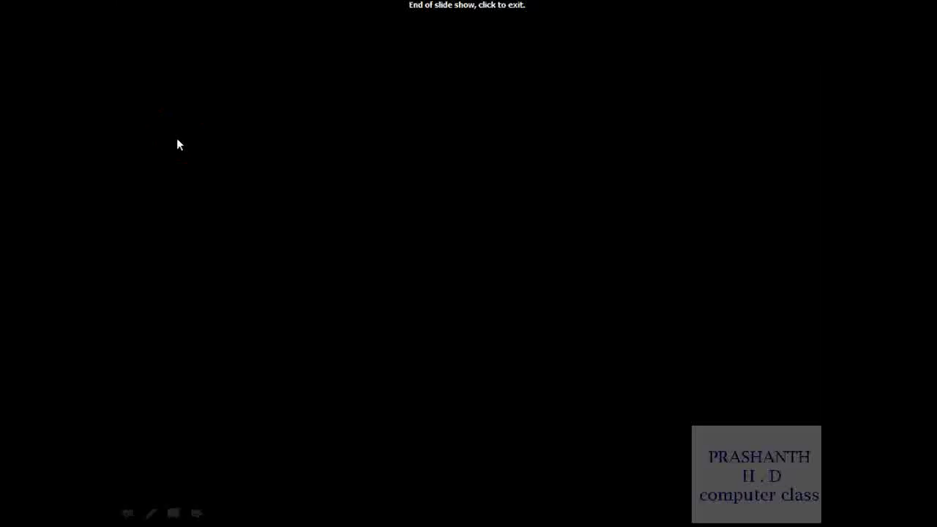
click(178, 144)
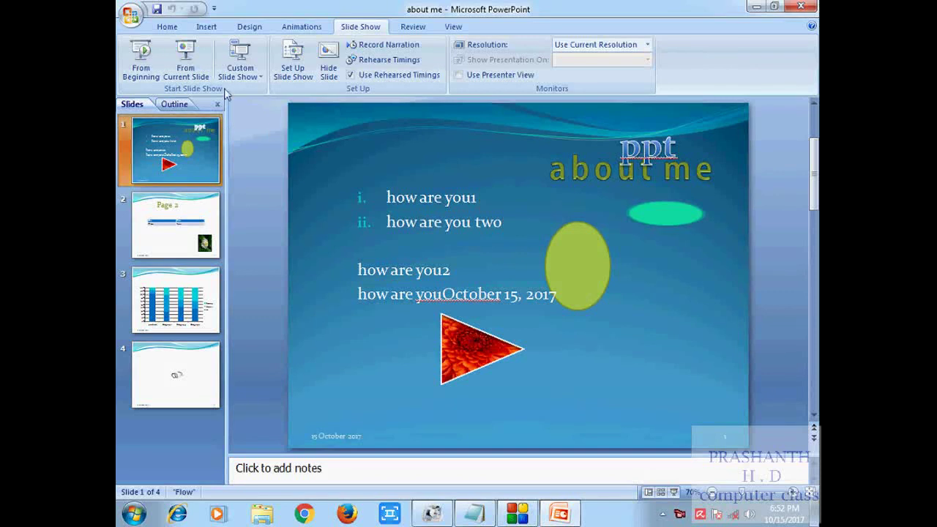
Run the show from the chart slide (slide 3) to the end and exit.
click(205, 220)
click(195, 296)
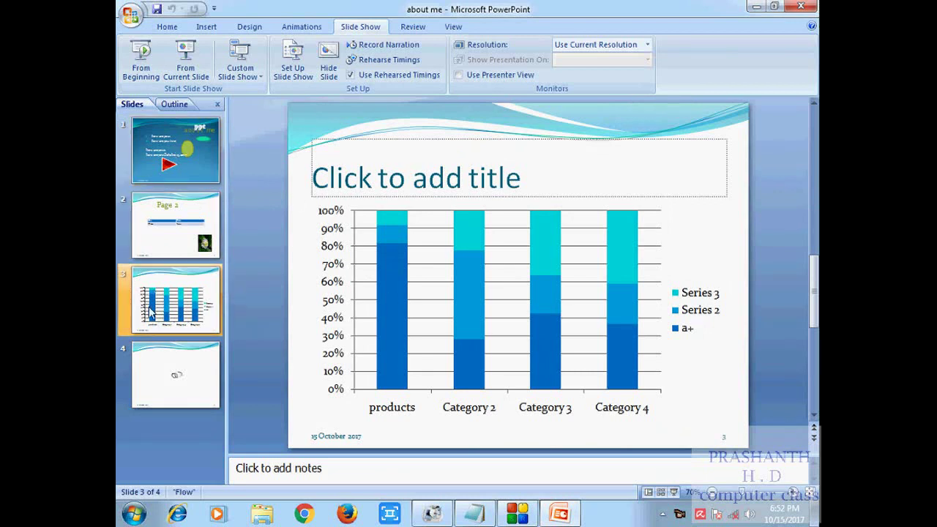
click(202, 68)
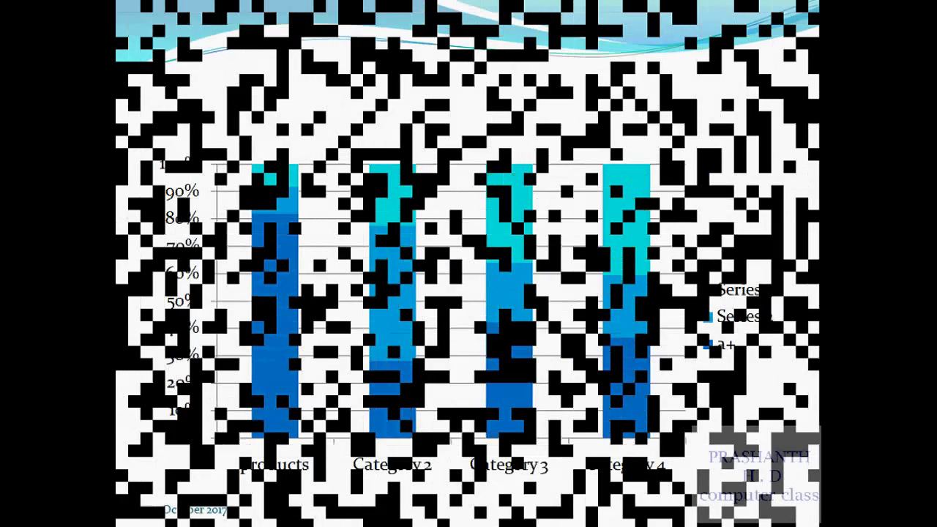
click(465, 206)
click(464, 199)
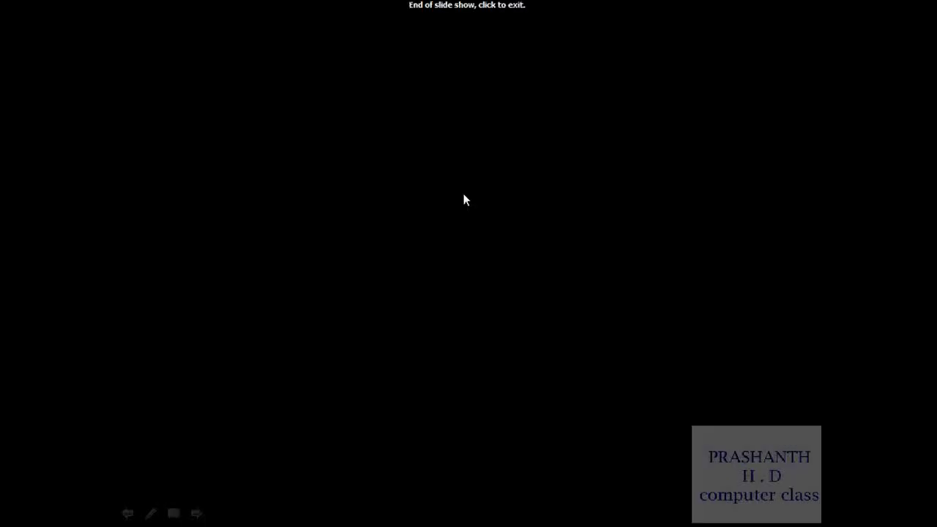
click(464, 199)
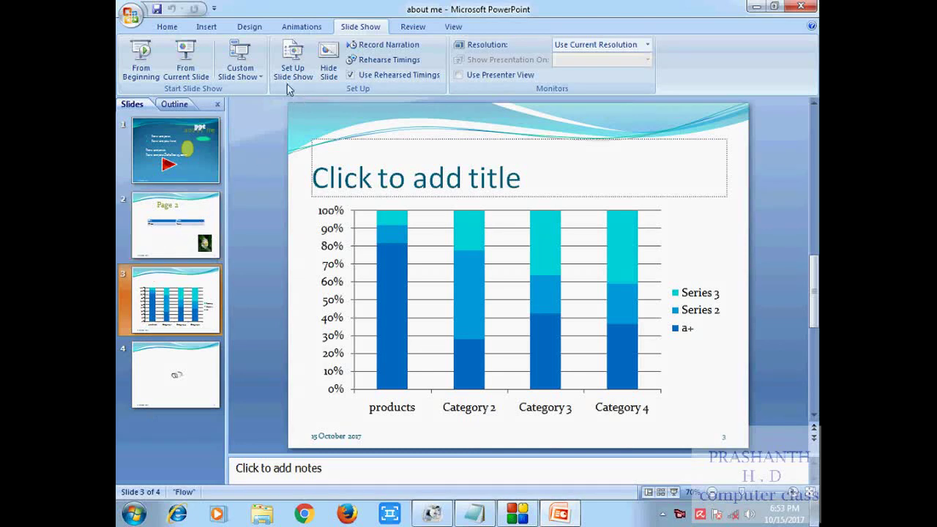
Start a new custom show and add Slide 4, then Slide 2.
click(258, 79)
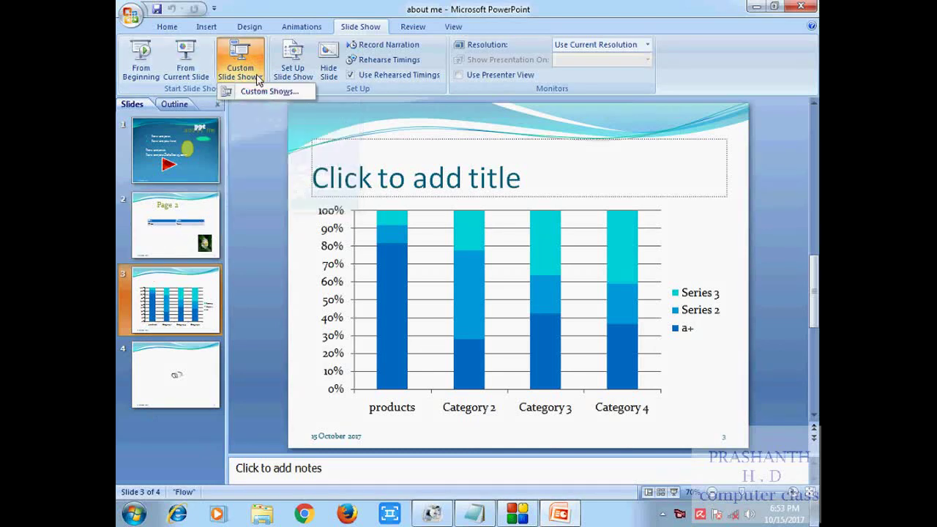
click(262, 95)
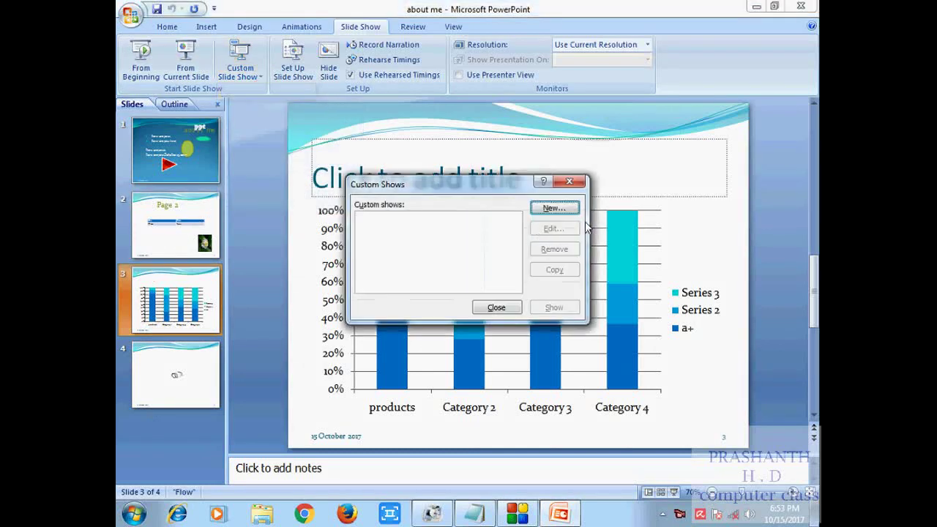
click(559, 209)
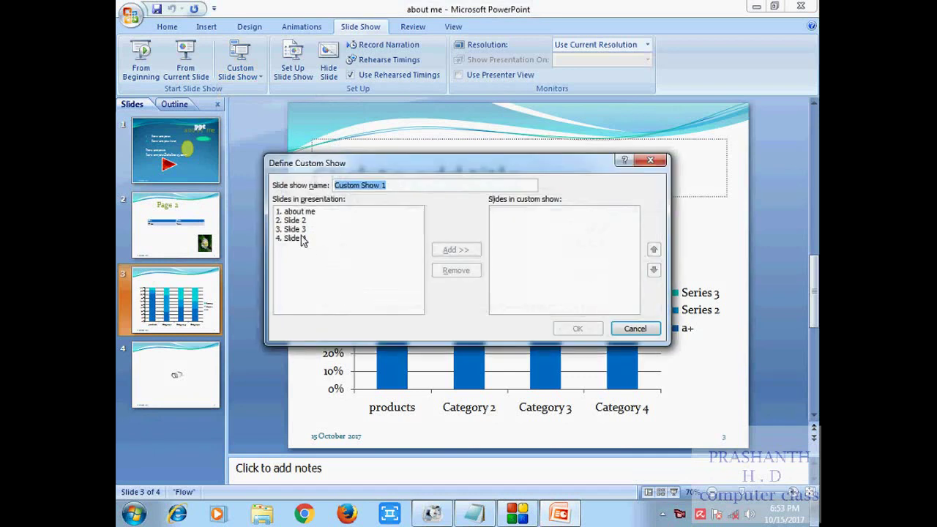
click(301, 239)
click(457, 251)
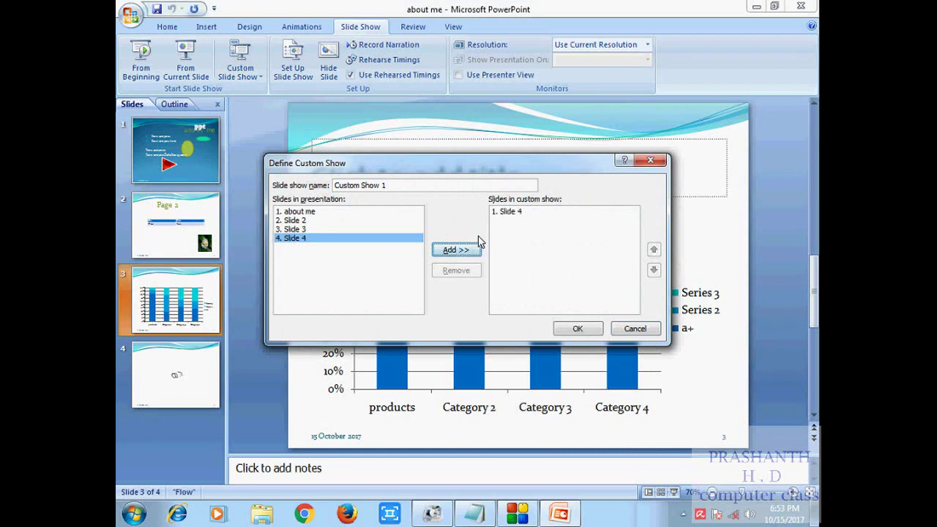
click(296, 219)
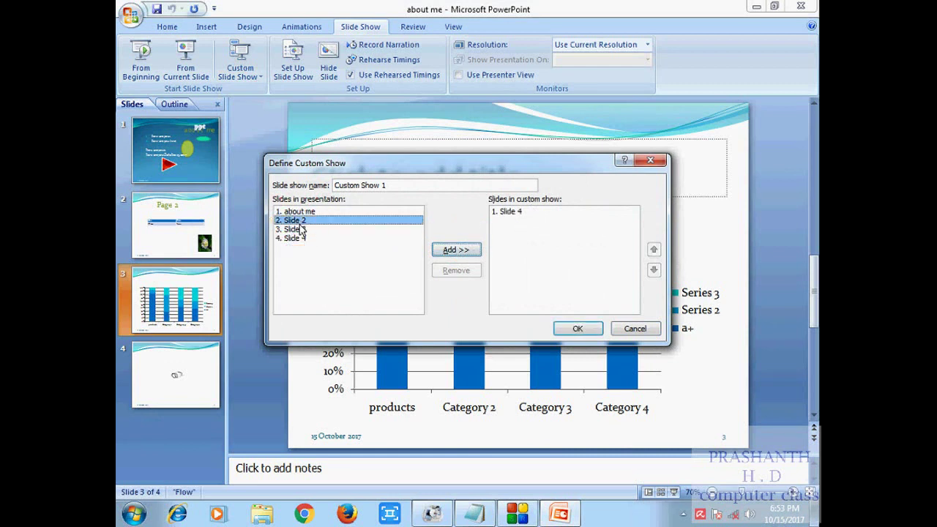
click(463, 250)
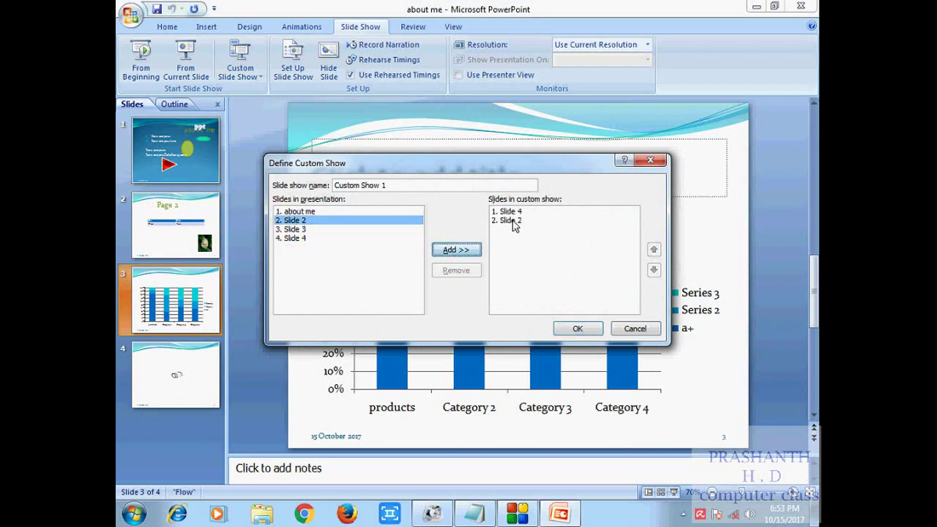
Add about me and Slide 3, save Custom Show 1, and play it.
click(323, 211)
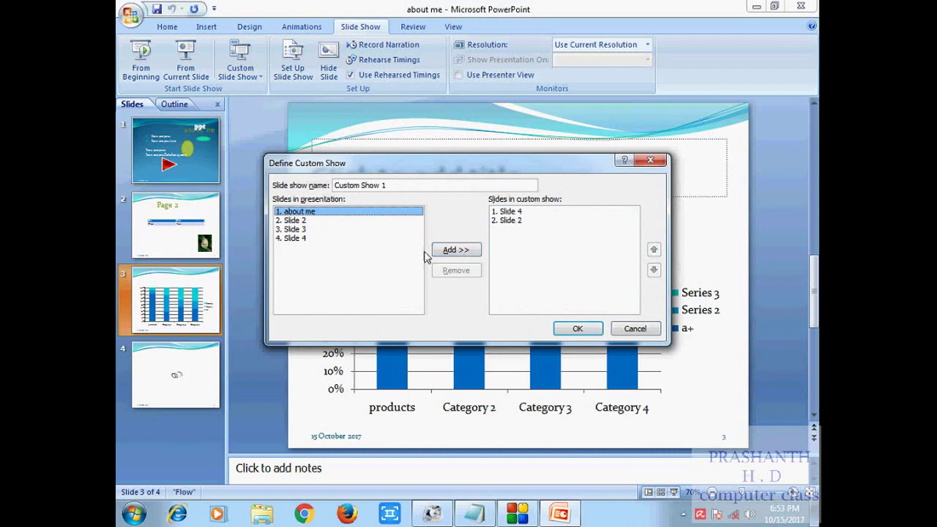
click(450, 251)
click(295, 229)
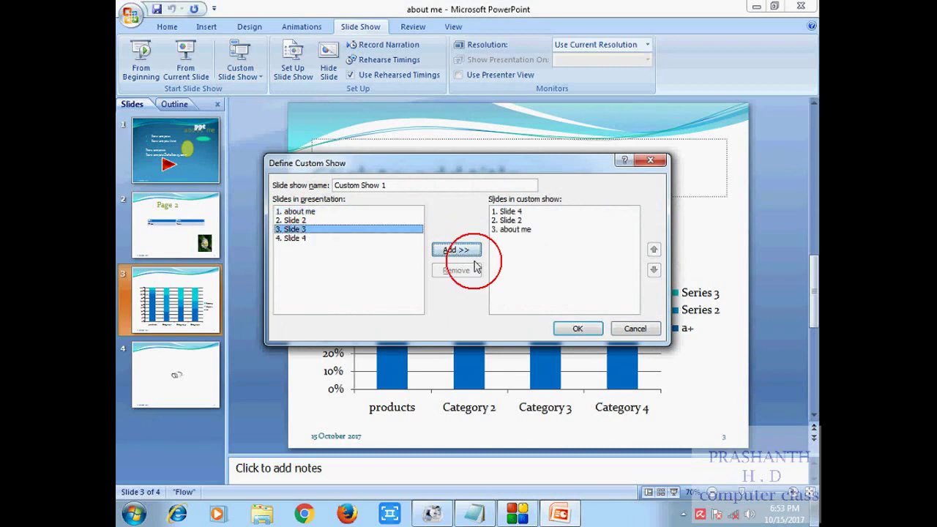
click(455, 250)
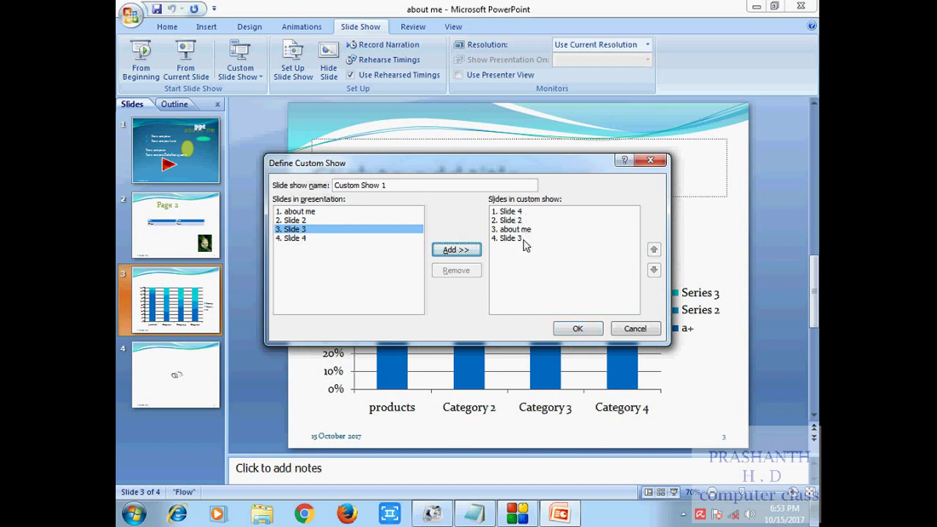
click(578, 328)
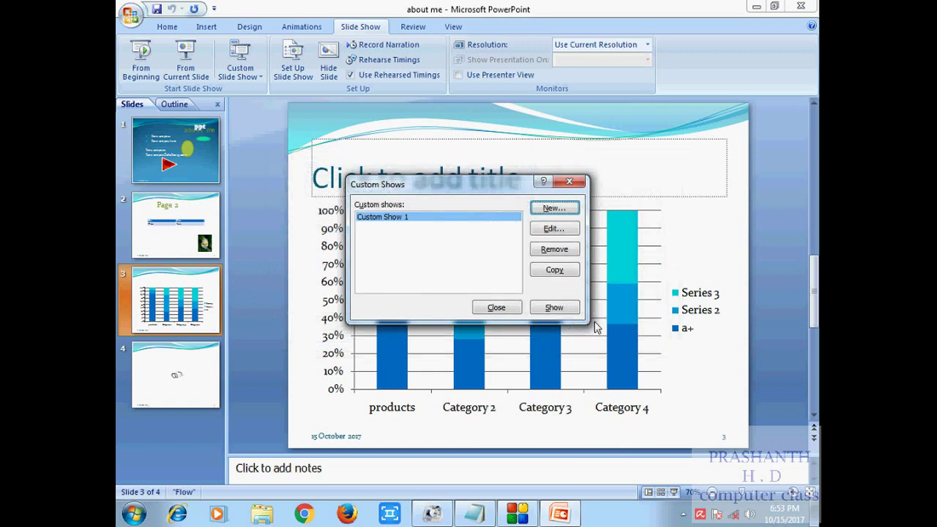
click(554, 309)
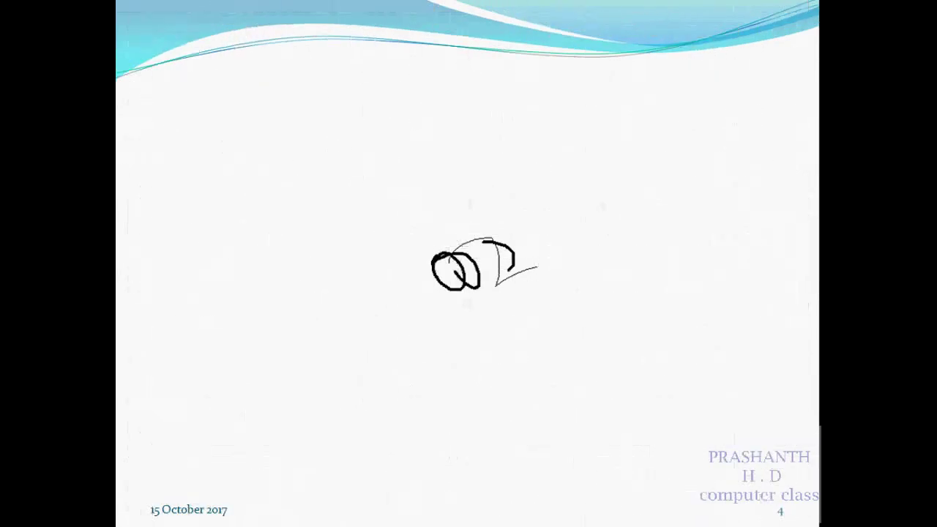
Advance through Custom Show 1's four slides with the Right arrow and exit.
key(Right)
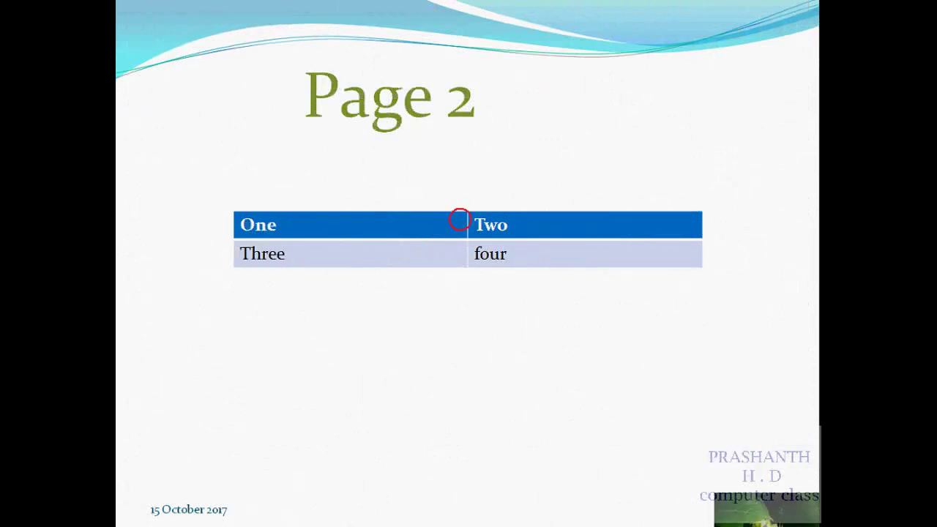
key(Right)
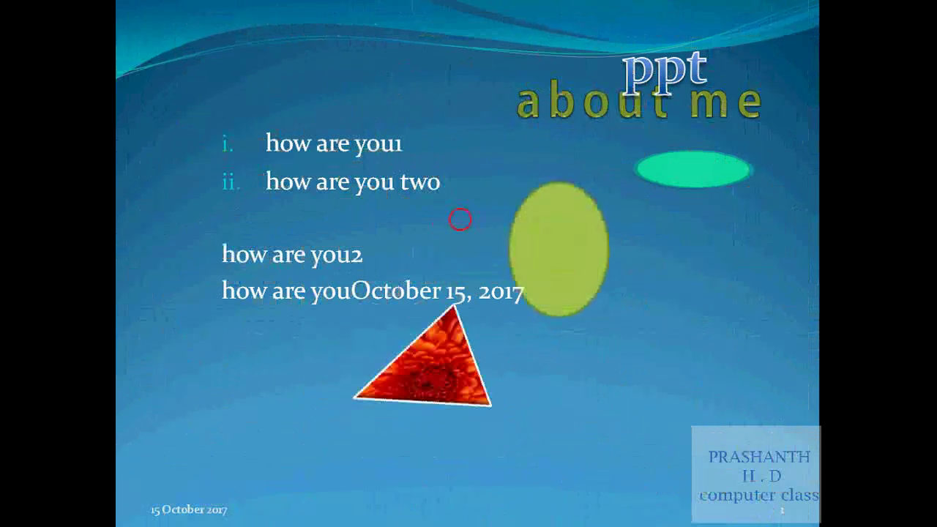
key(Right)
key(Right)
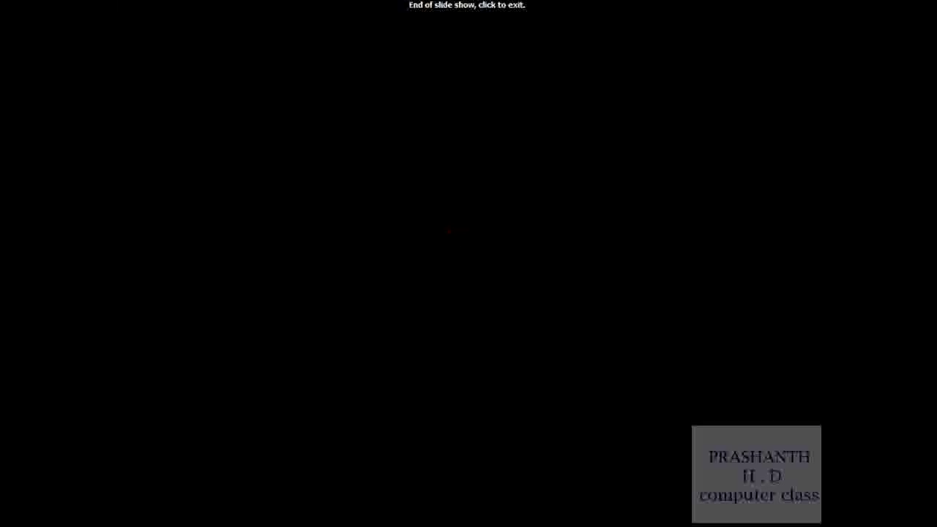
click(462, 226)
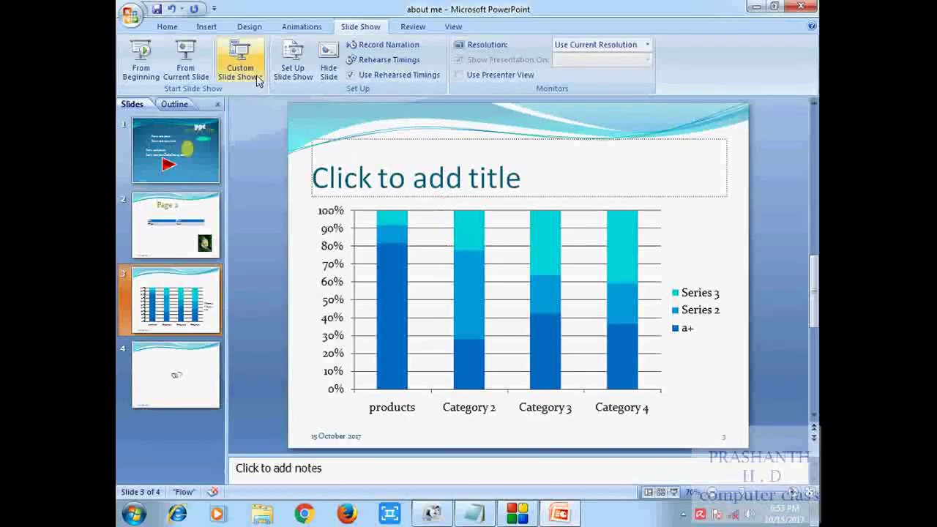
In Set Up Show, try a From/To slide range of 2 to 3.
click(297, 69)
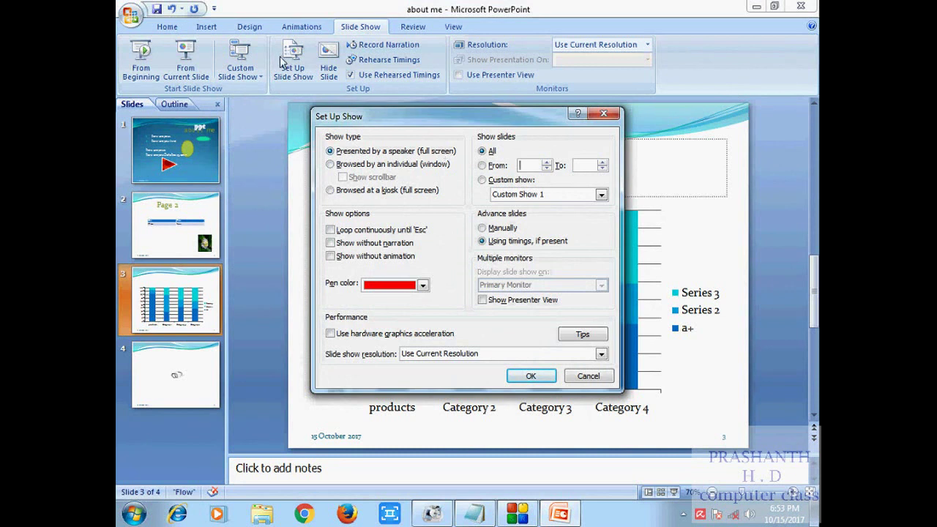
click(483, 152)
click(482, 166)
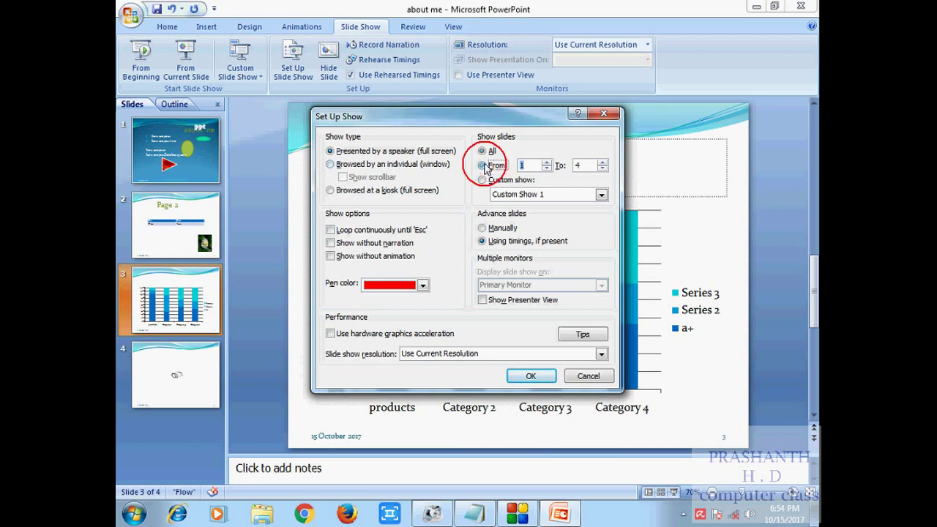
click(546, 163)
click(602, 168)
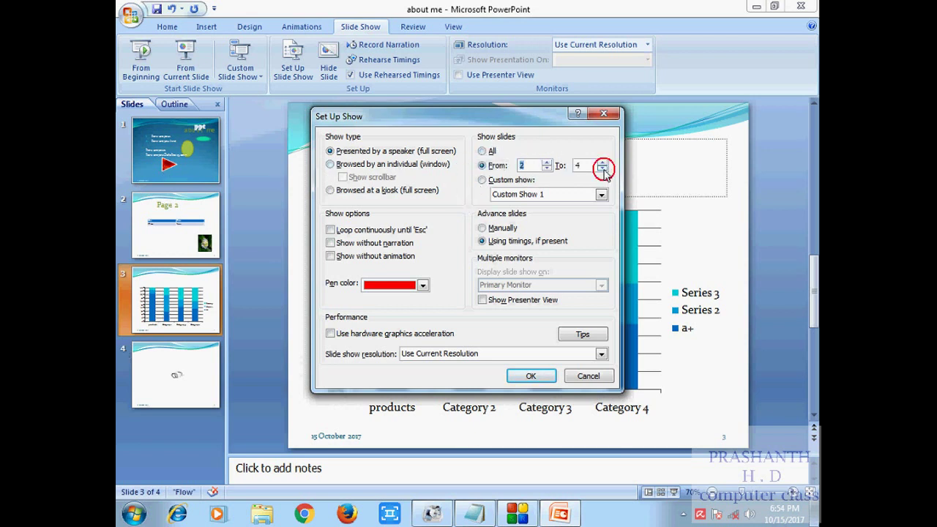
click(536, 168)
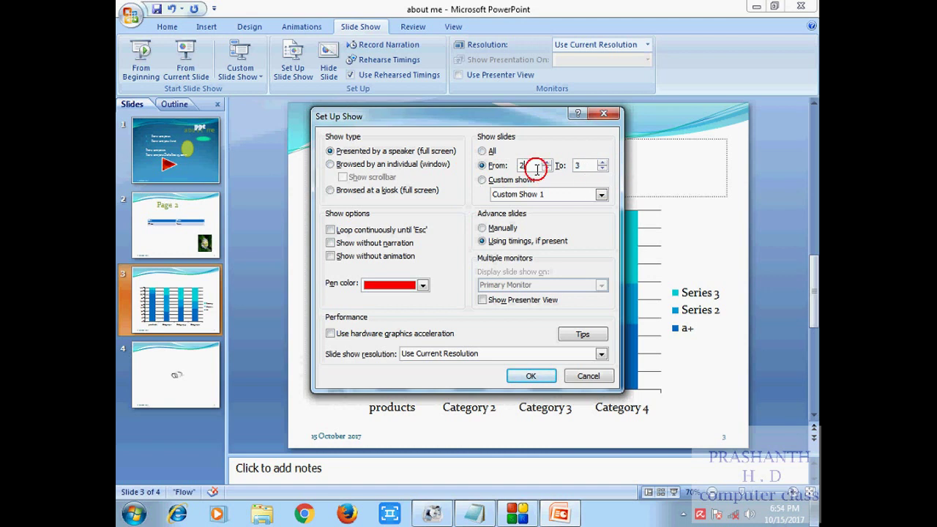
click(582, 167)
click(586, 166)
Select the Custom show option and choose Custom Show 1.
click(482, 181)
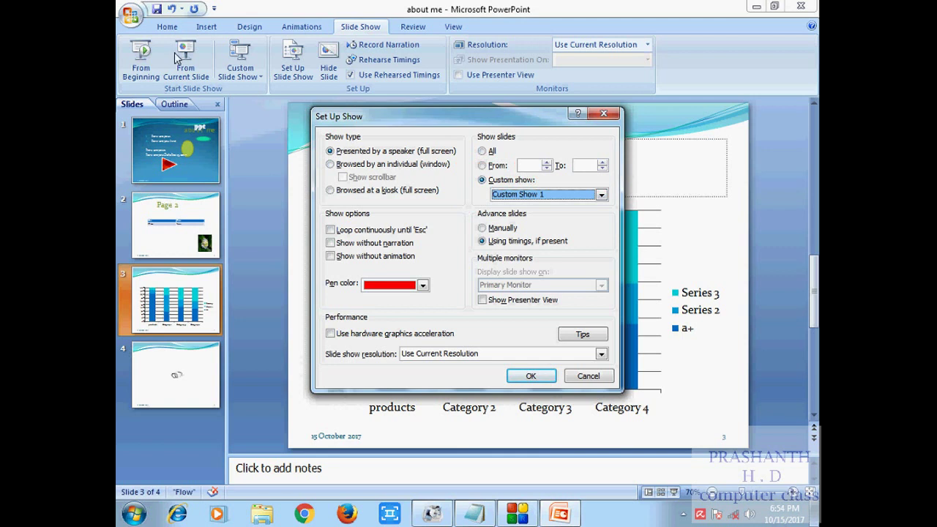
click(541, 194)
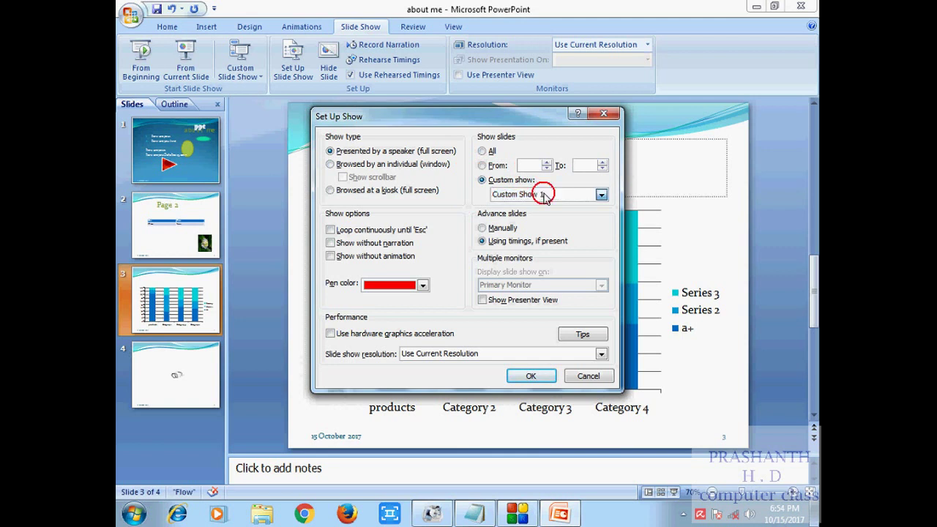
click(541, 208)
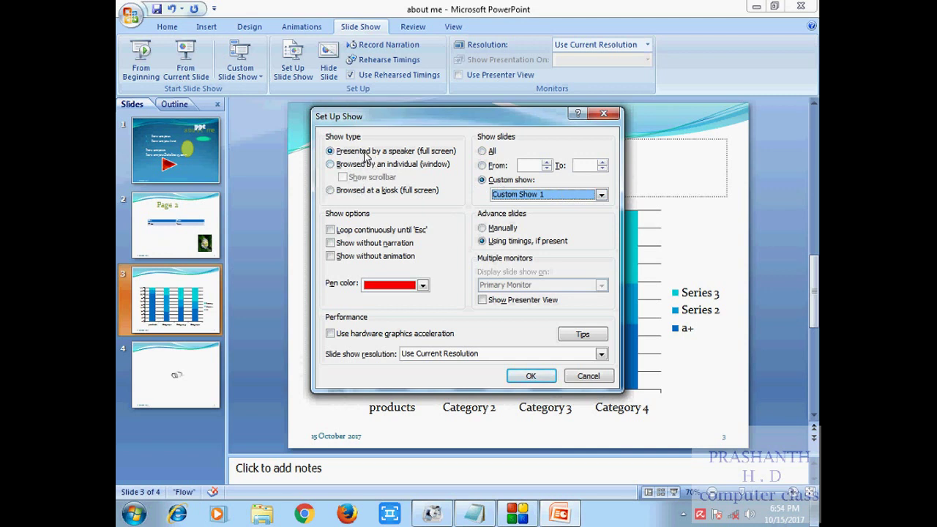
click(414, 164)
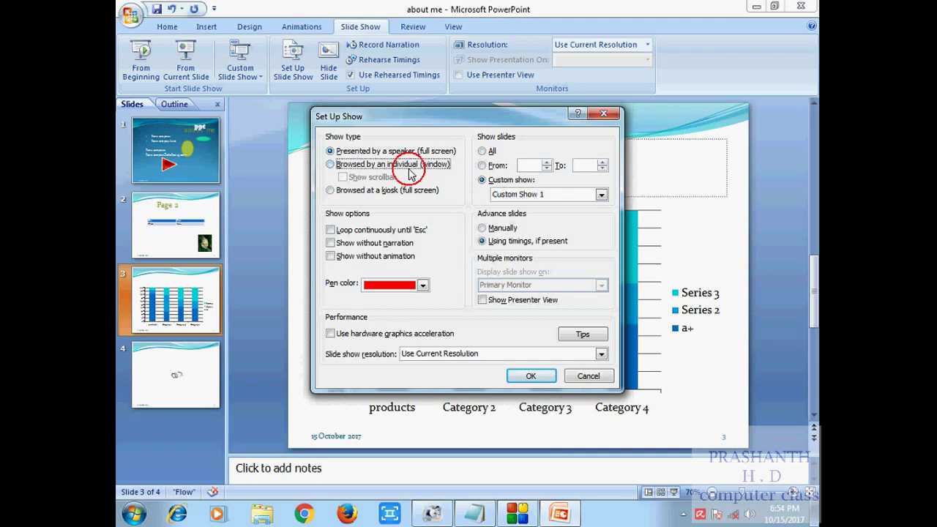
click(352, 151)
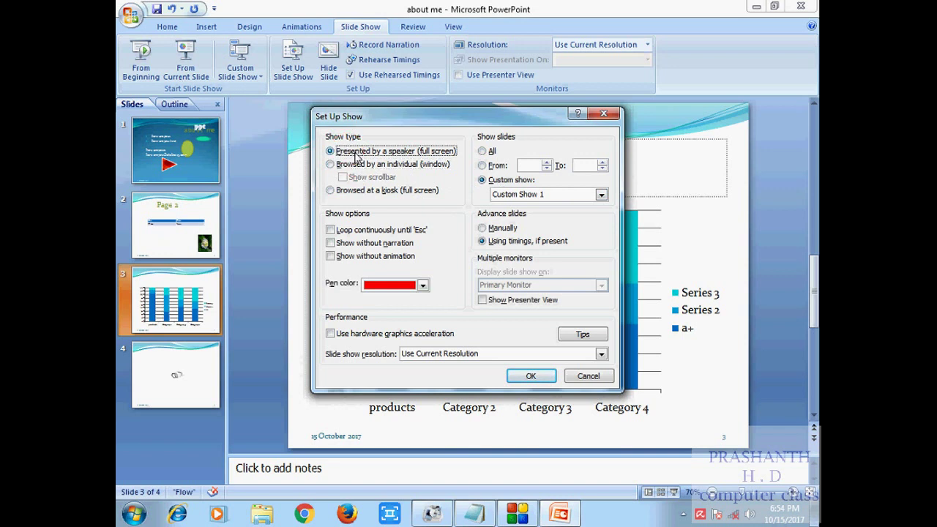
click(330, 230)
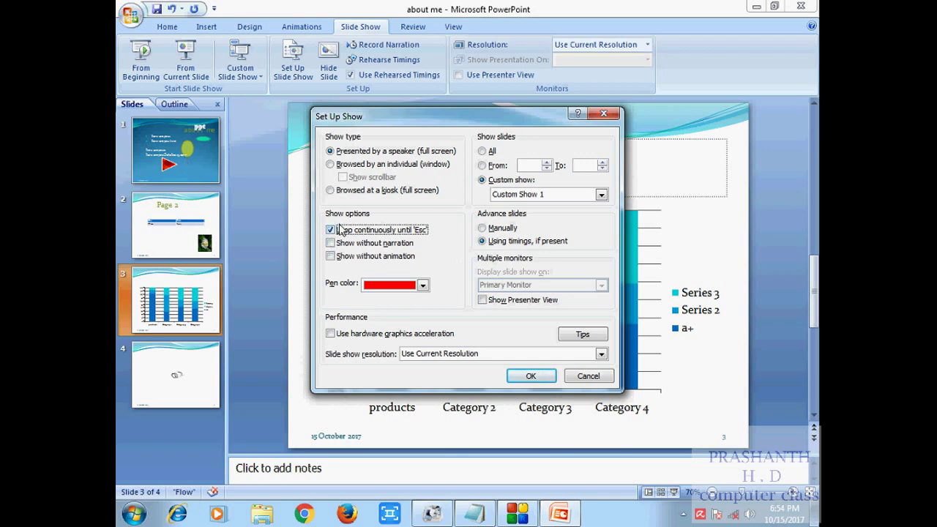
click(331, 230)
click(331, 244)
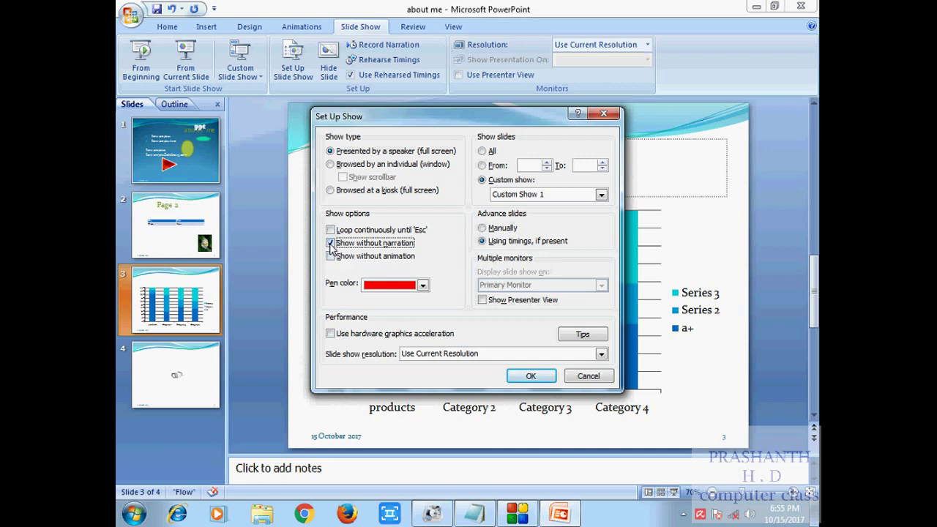
click(330, 244)
click(330, 257)
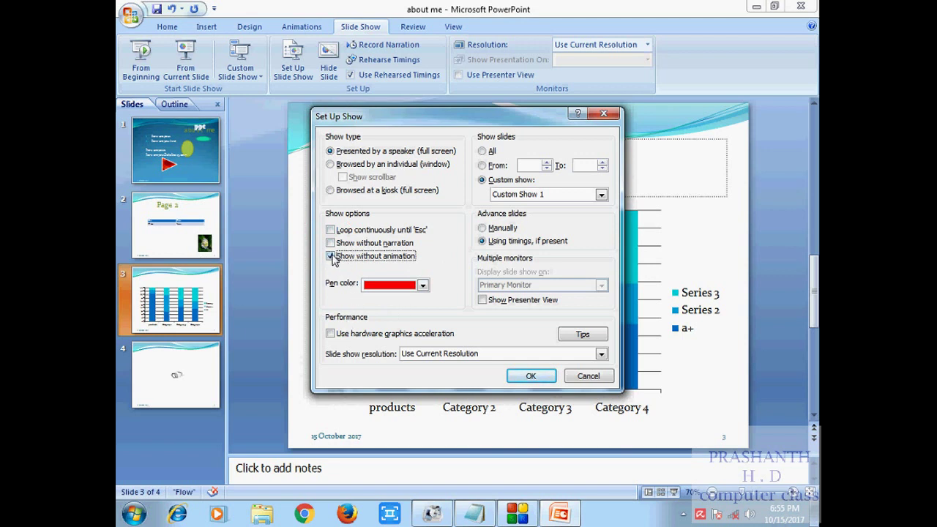
click(330, 256)
click(425, 285)
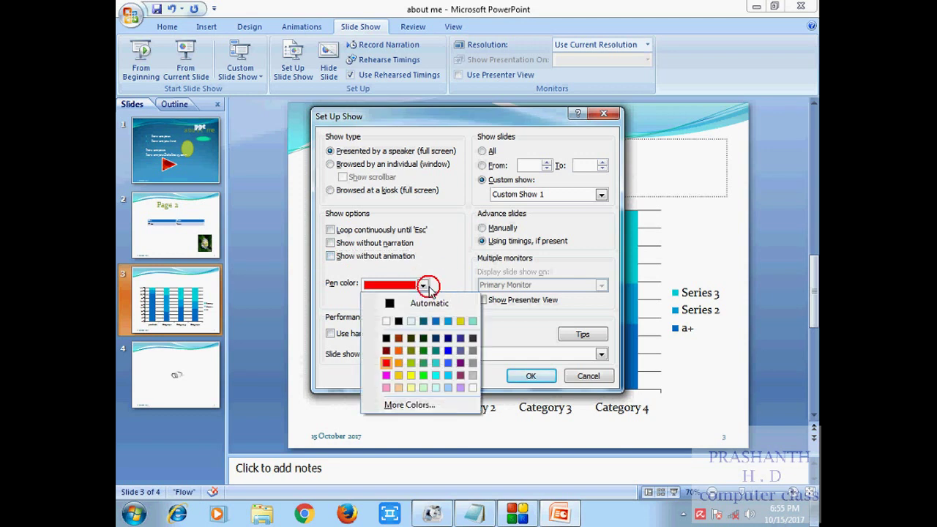
Change the slide show pen colour from red to Automatic, keeping slides advancing using timings.
click(429, 287)
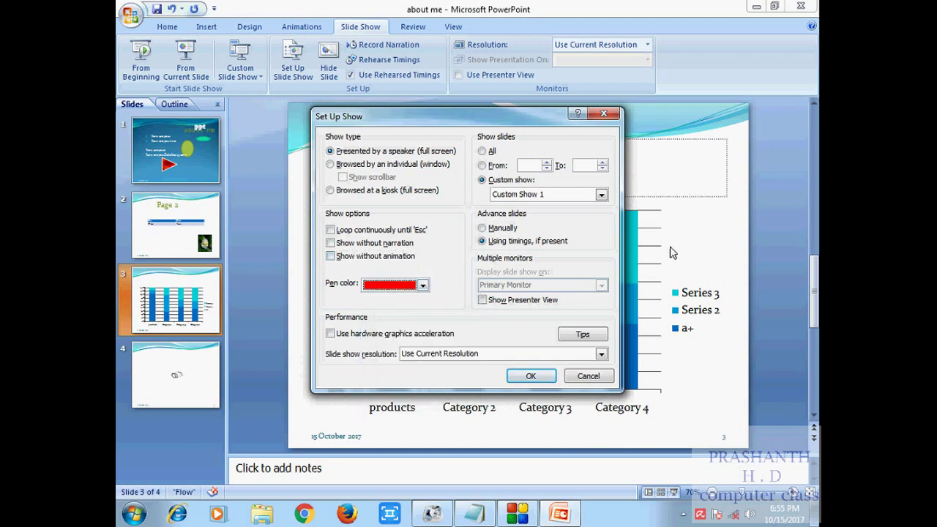
click(423, 286)
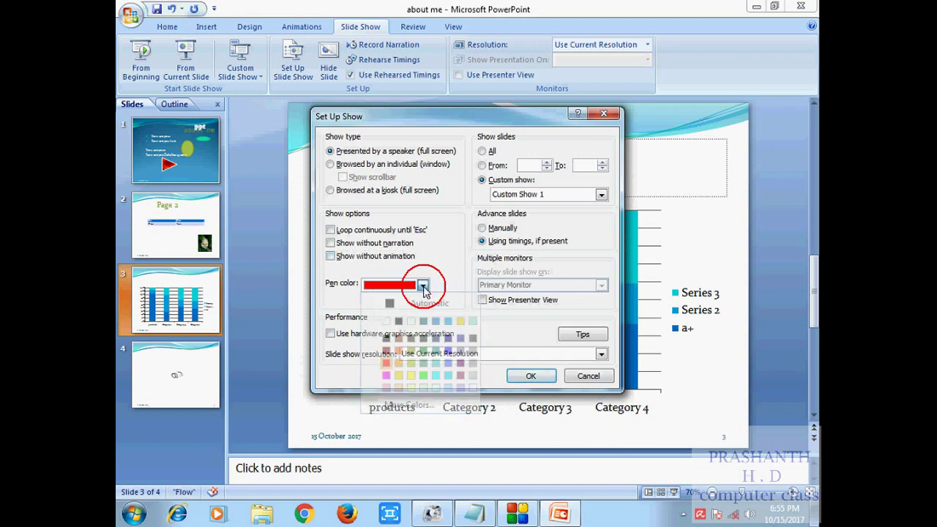
click(423, 285)
click(423, 285)
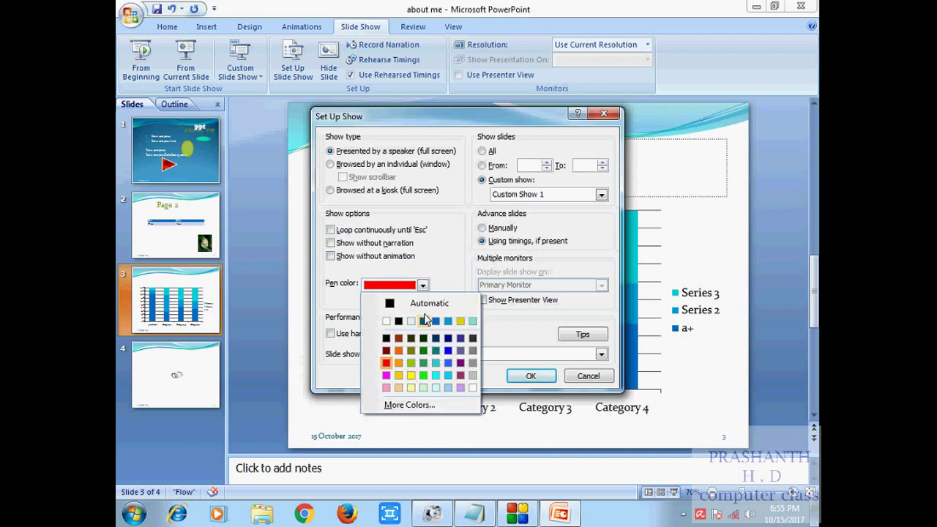
click(427, 306)
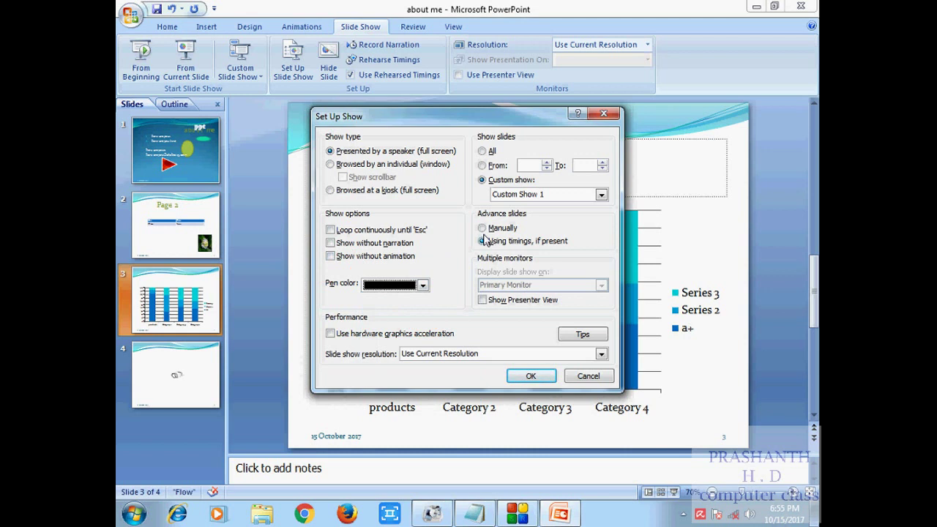
click(483, 229)
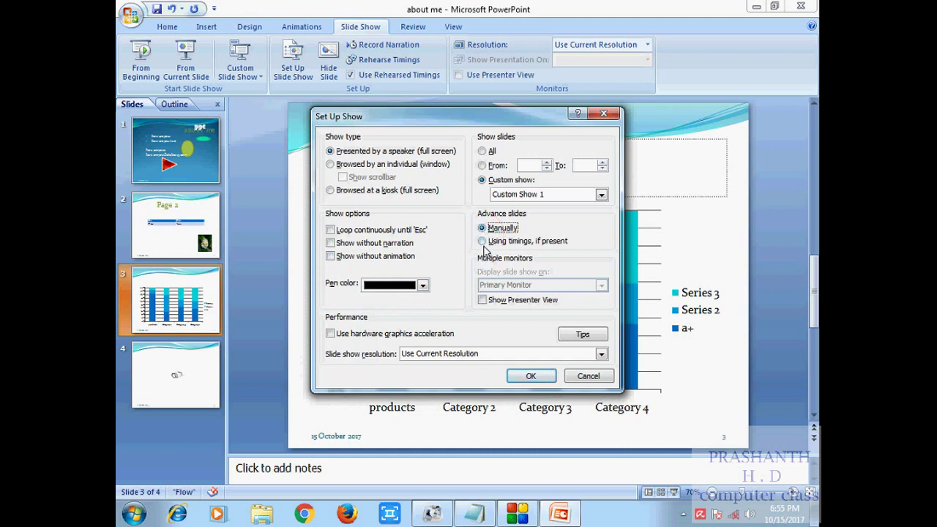
click(483, 241)
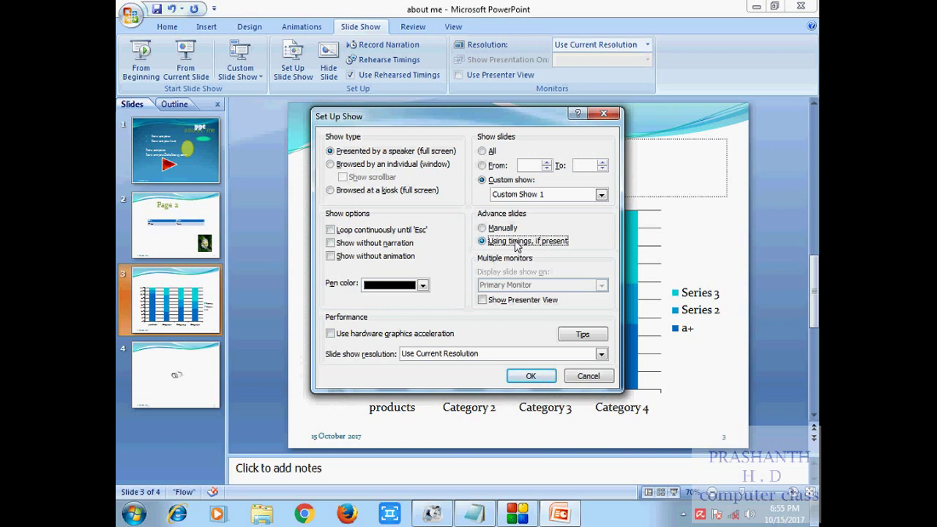
Confirm the show setup with presenter view and hardware graphics acceleration both left off.
click(482, 301)
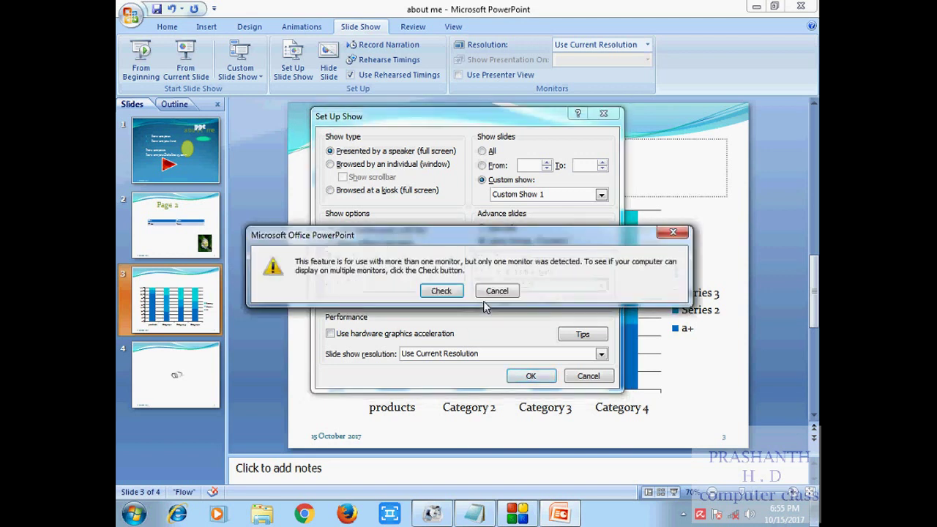
click(664, 241)
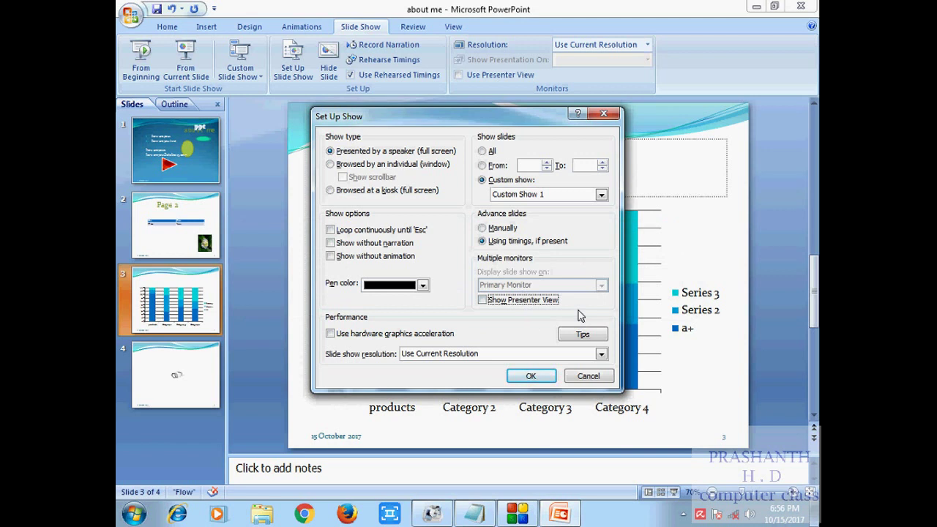
click(330, 336)
click(330, 335)
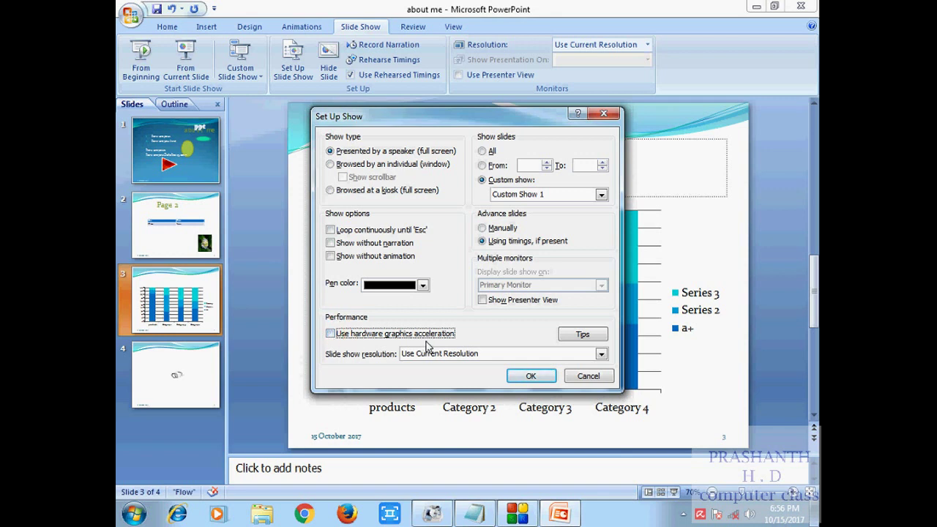
click(529, 375)
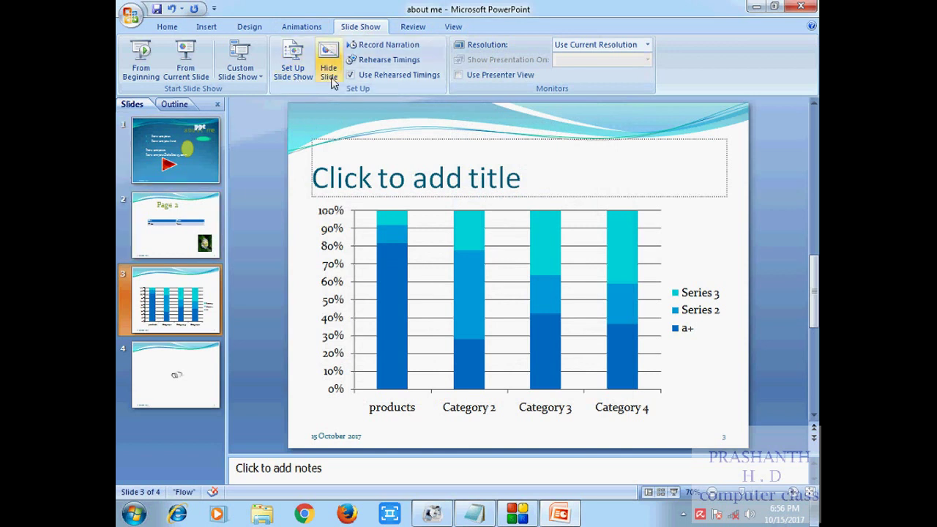
Hide slides 2 and 4 from the slide show.
click(175, 157)
click(174, 239)
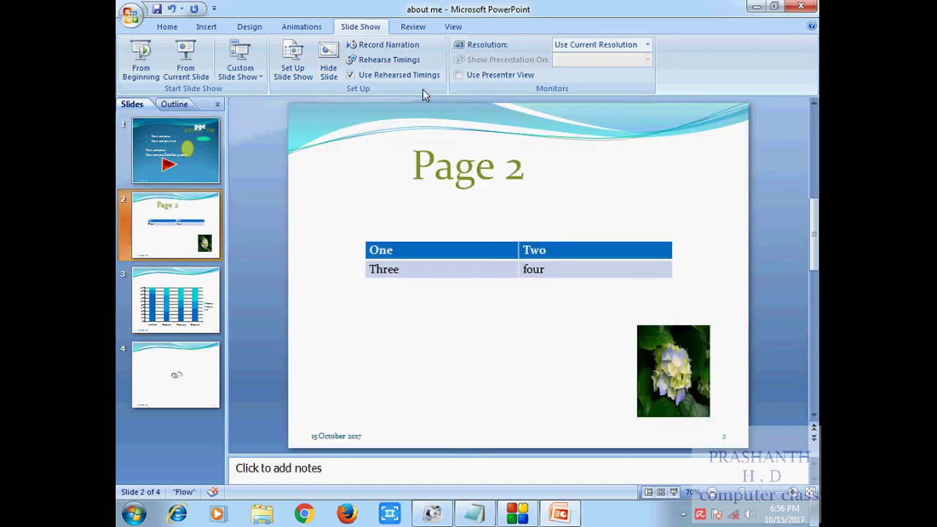
click(329, 66)
click(184, 313)
click(180, 386)
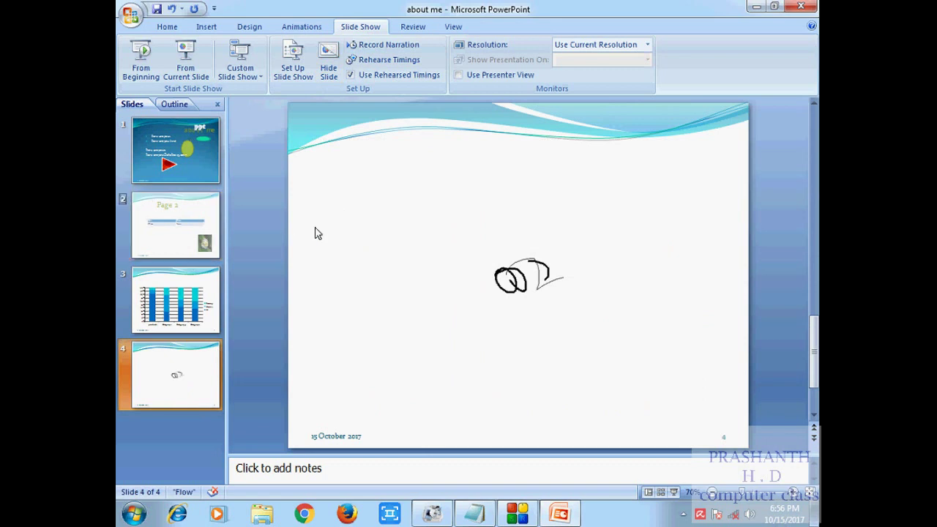
click(330, 69)
Unhide slide 2 and move back to the first slide.
click(188, 236)
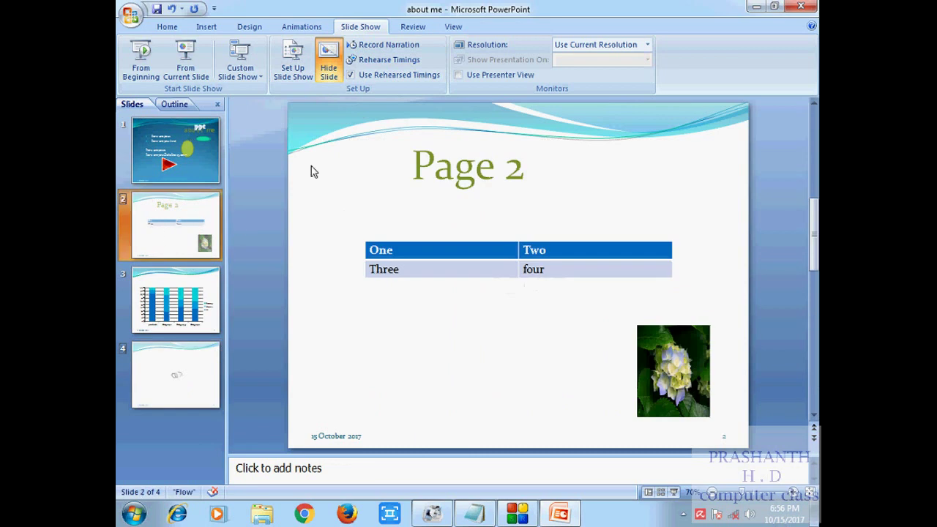
click(356, 285)
click(176, 300)
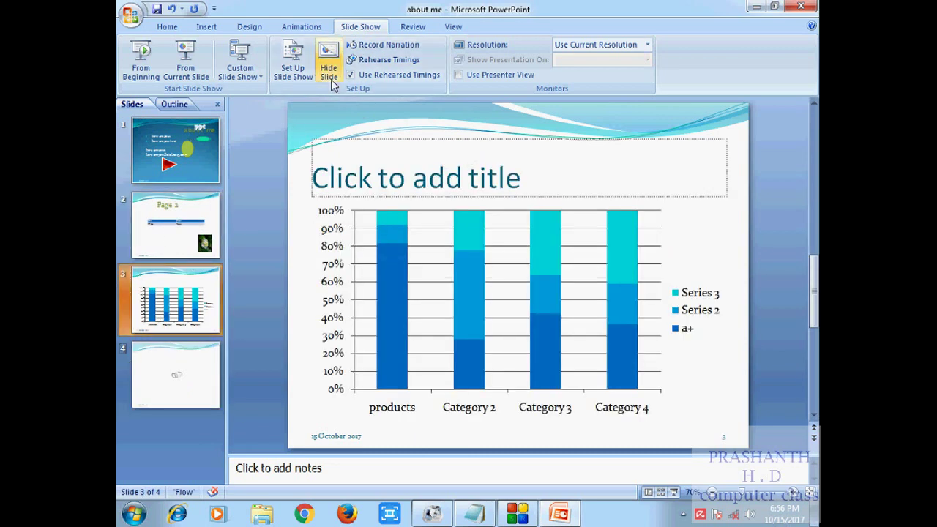
click(189, 223)
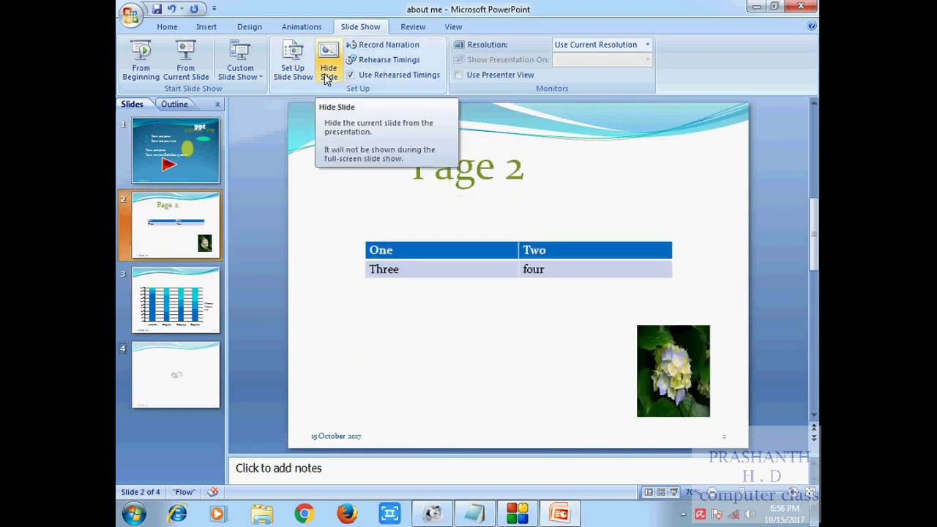
key(Up)
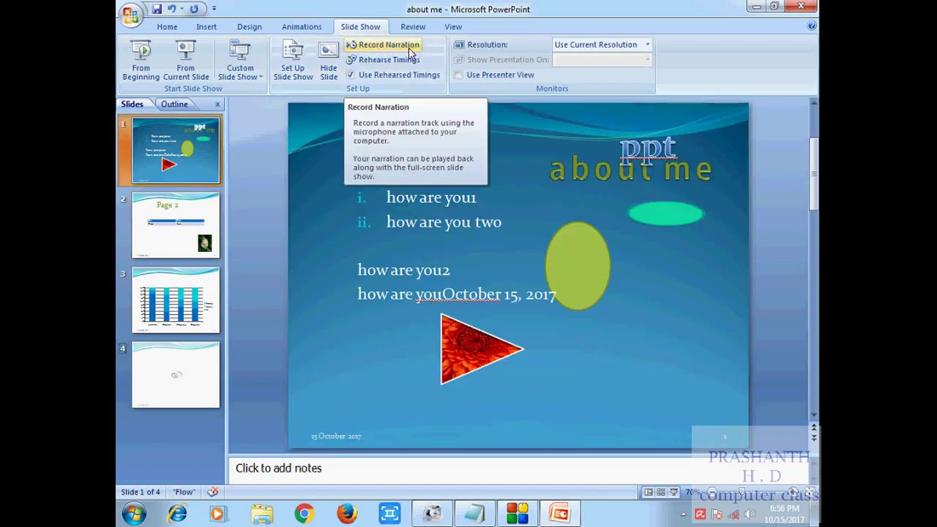
Record a narration over a slide show run of the about me slide, then end the show.
click(410, 51)
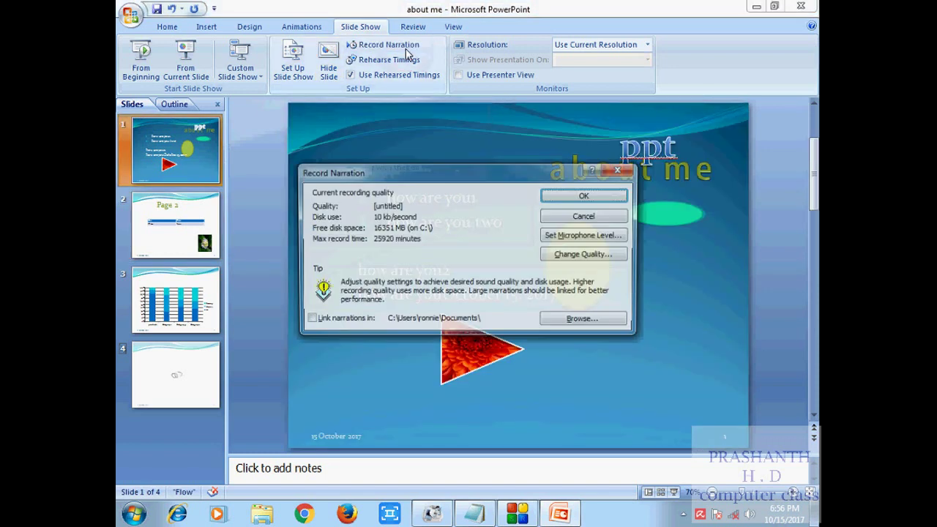
click(586, 195)
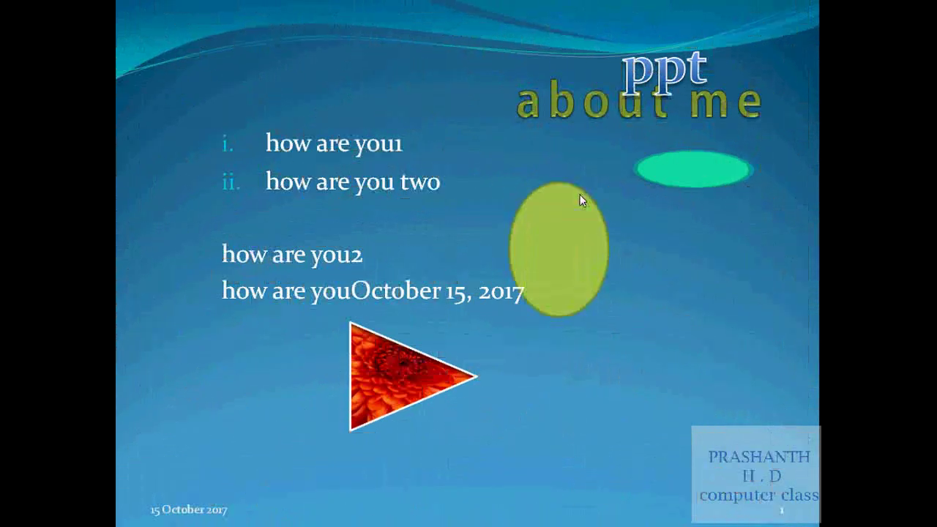
click(511, 212)
key(Escape)
key(Return)
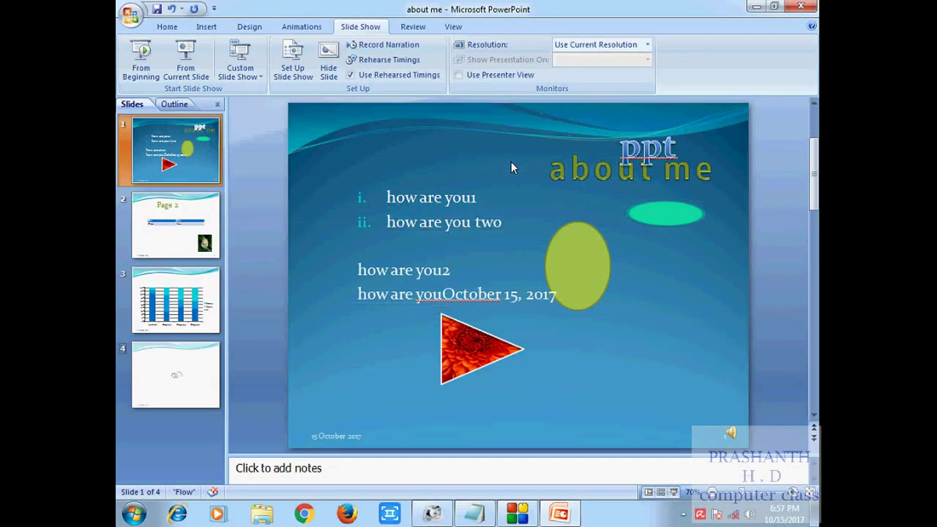
Rehearse timings of 00:16, 00:19 and 00:07 for the first three slides and keep them.
click(404, 62)
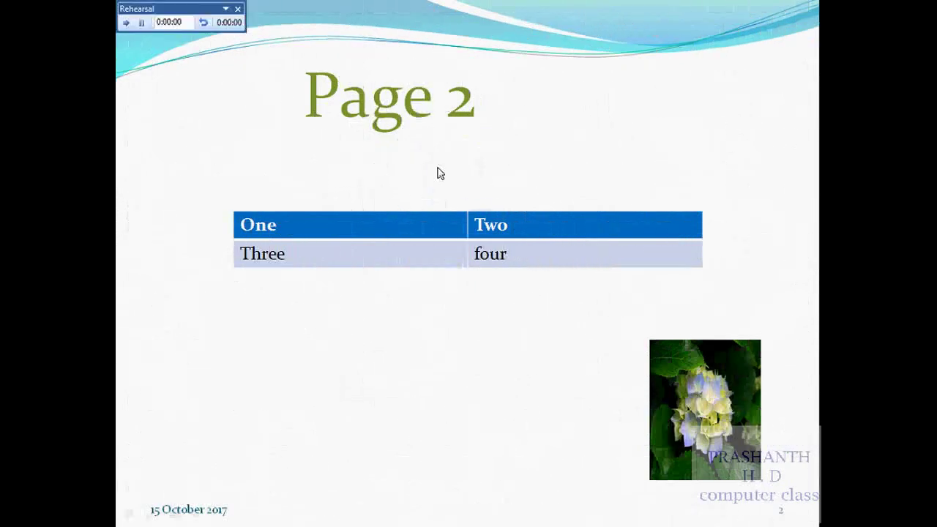
click(177, 22)
click(248, 90)
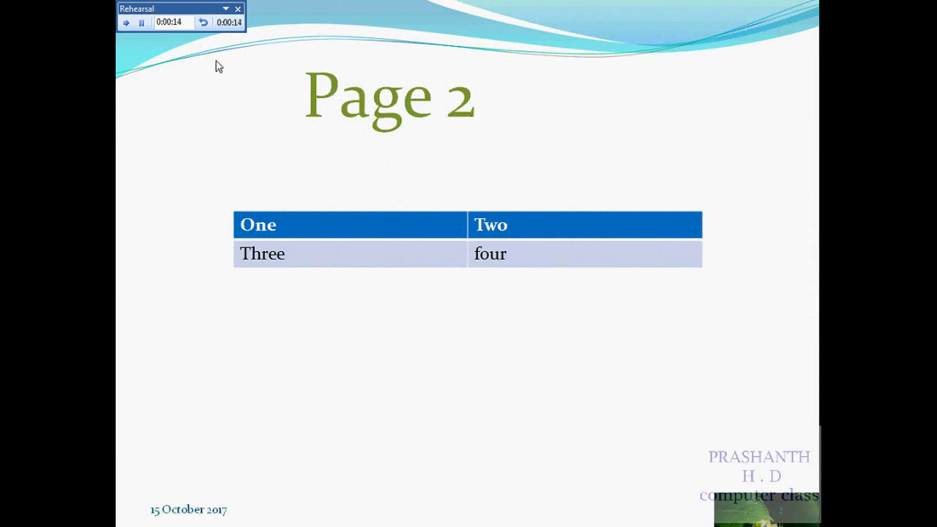
click(287, 128)
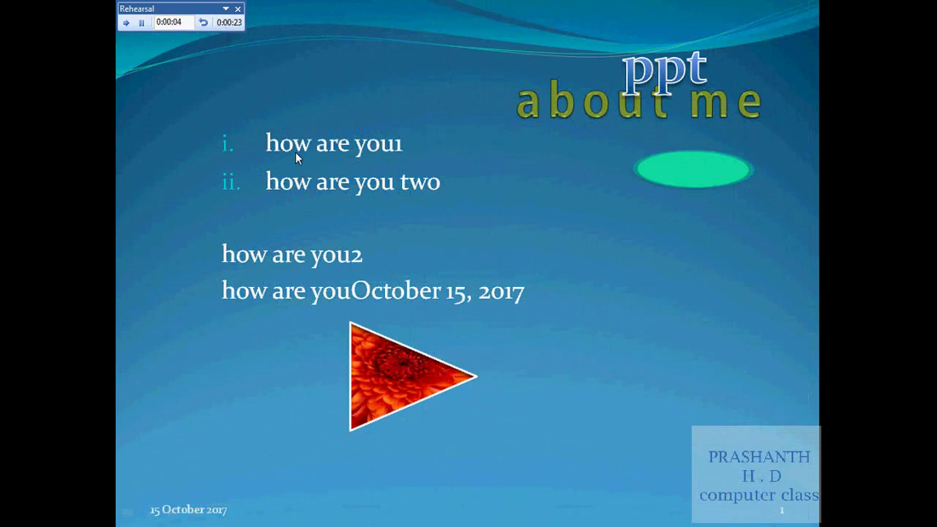
click(337, 169)
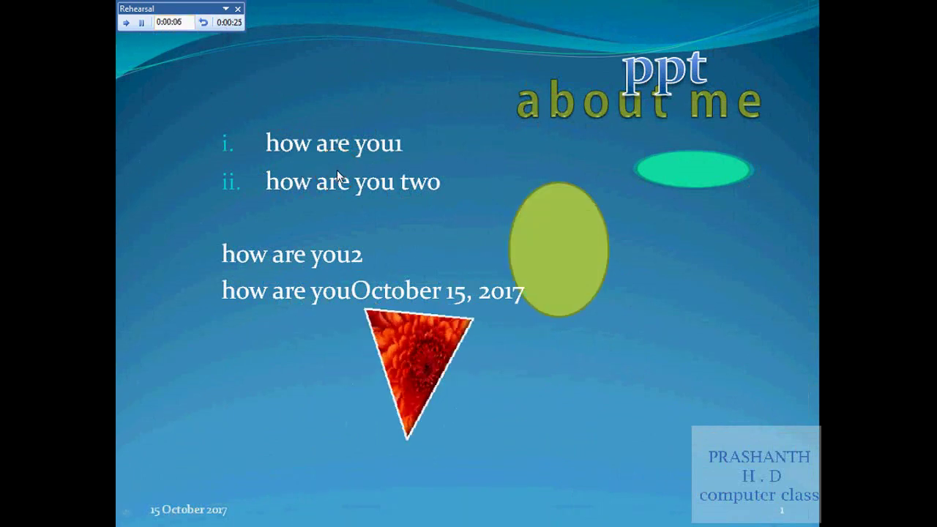
click(336, 170)
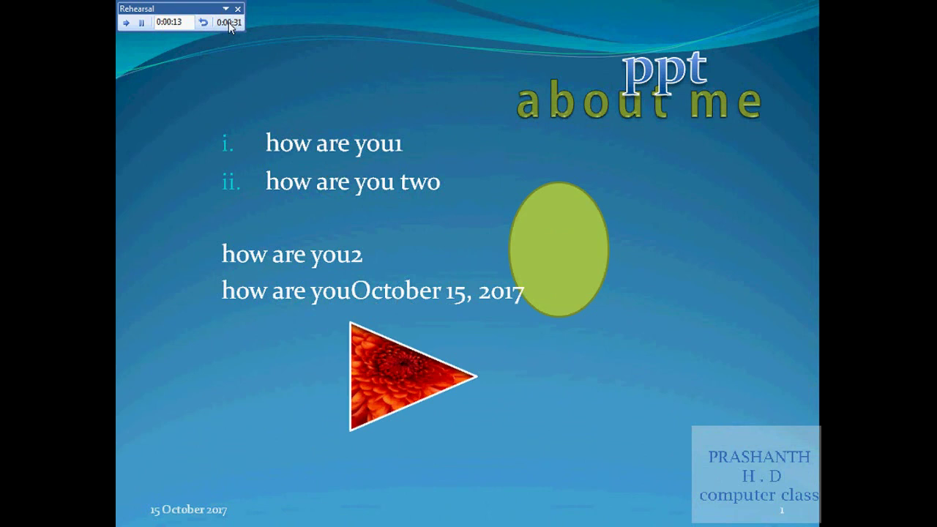
click(314, 140)
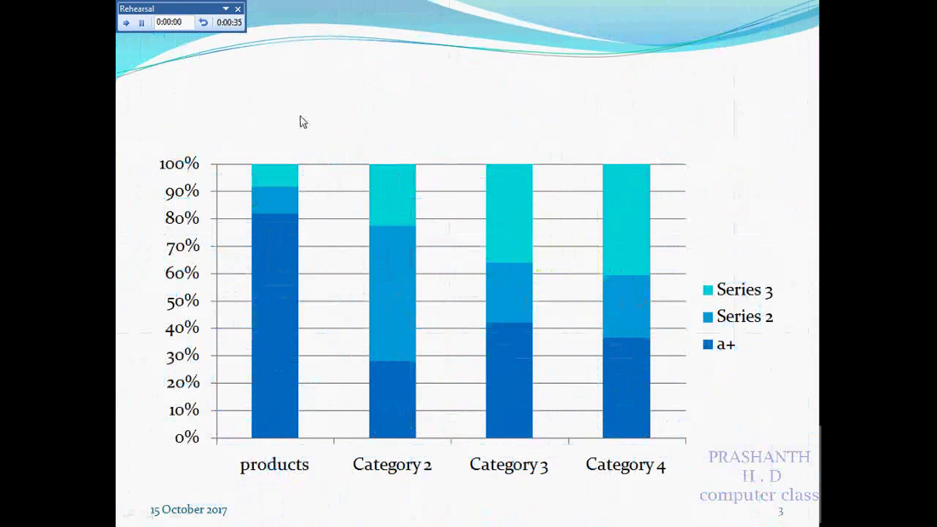
click(238, 10)
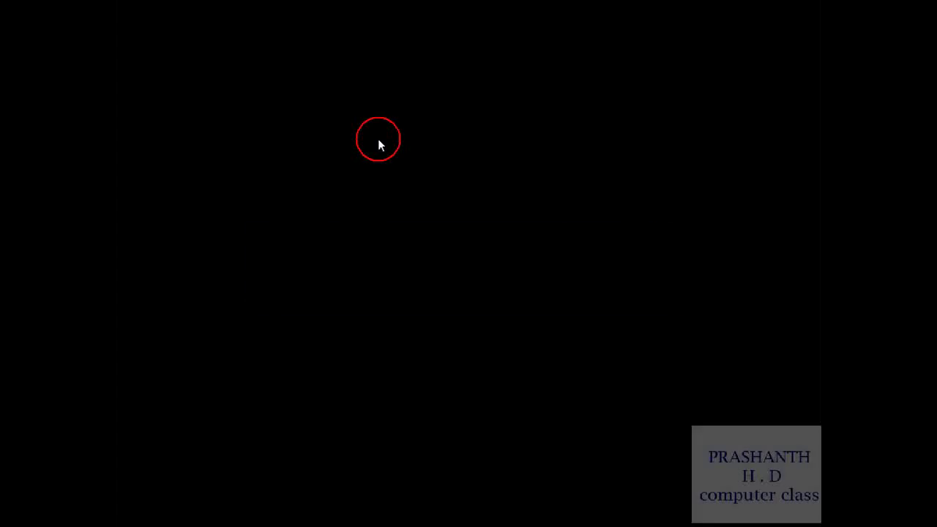
click(443, 290)
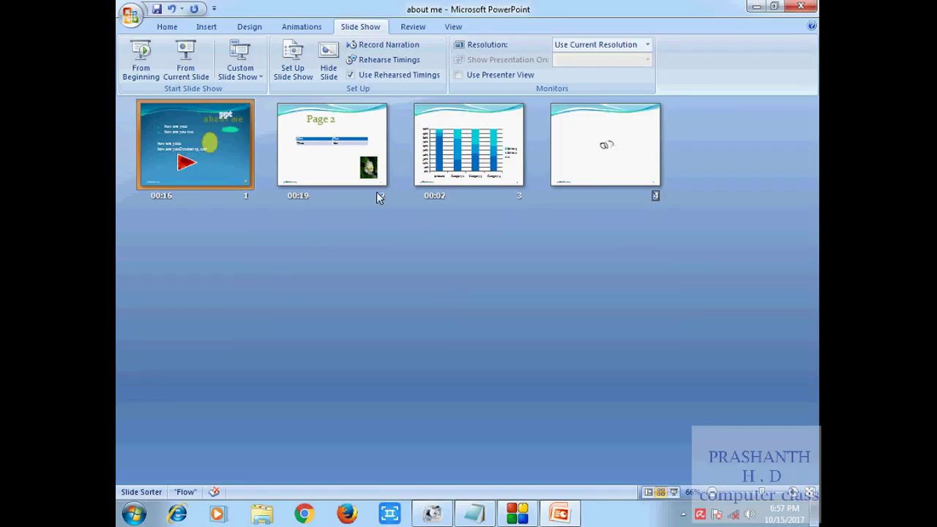
double_click(224, 162)
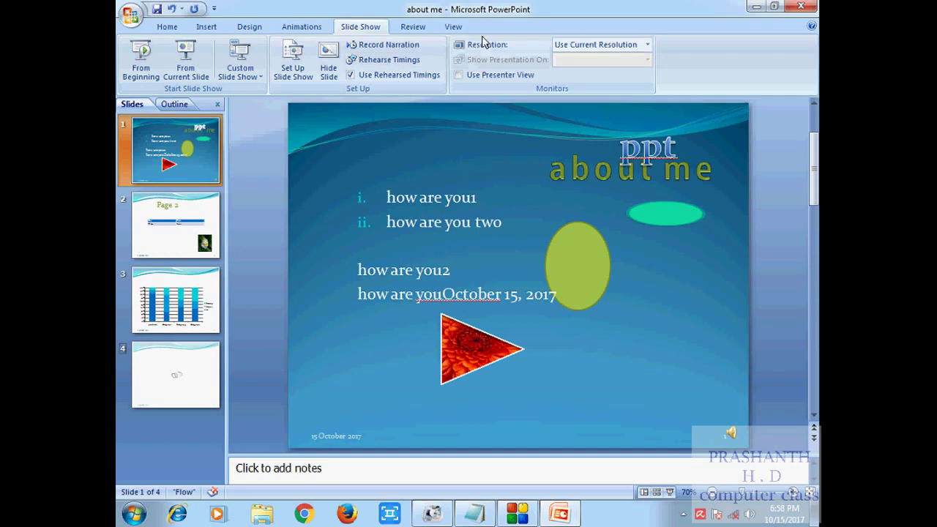
Try slide show resolutions 1024x768, 640x480, then 1024x768 again.
click(648, 44)
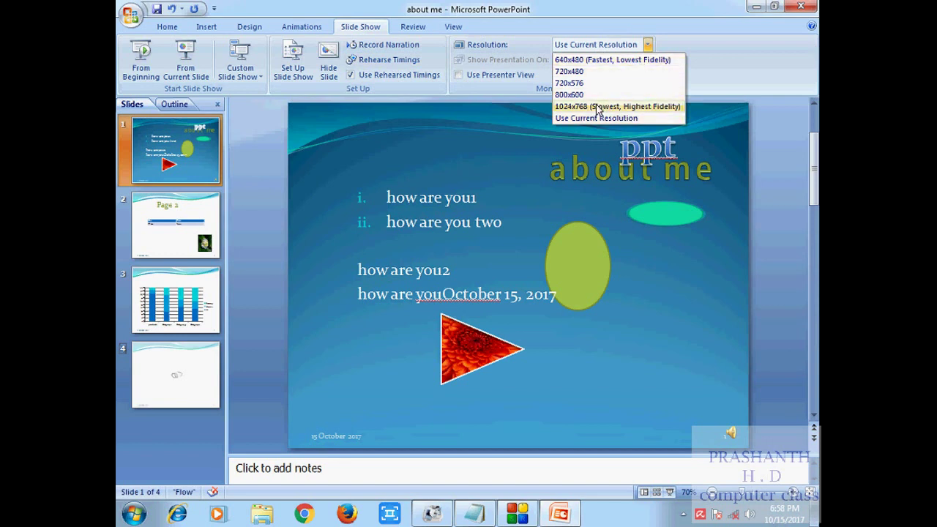
click(619, 107)
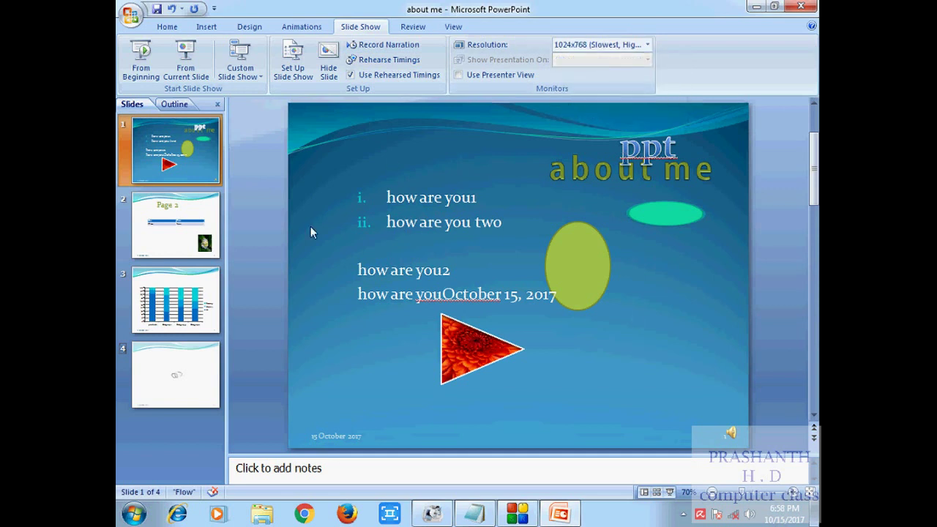
click(569, 45)
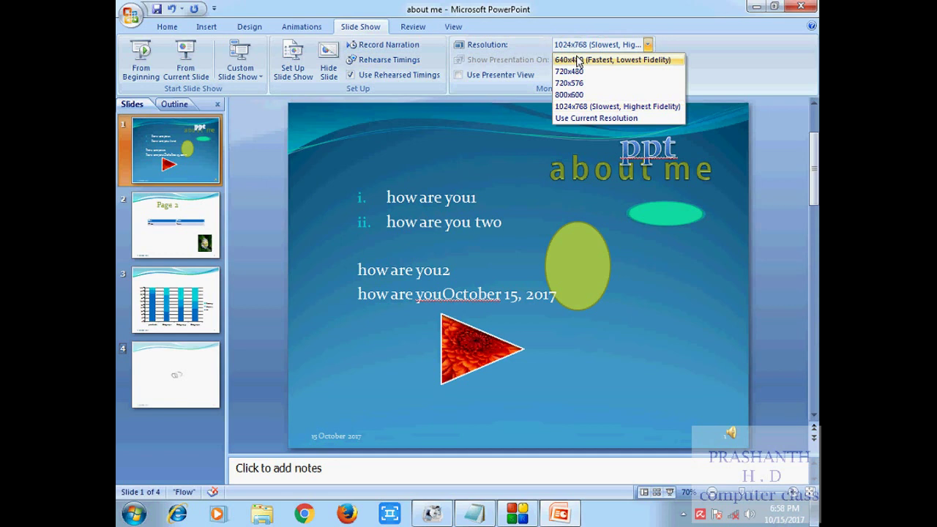
click(568, 58)
click(583, 44)
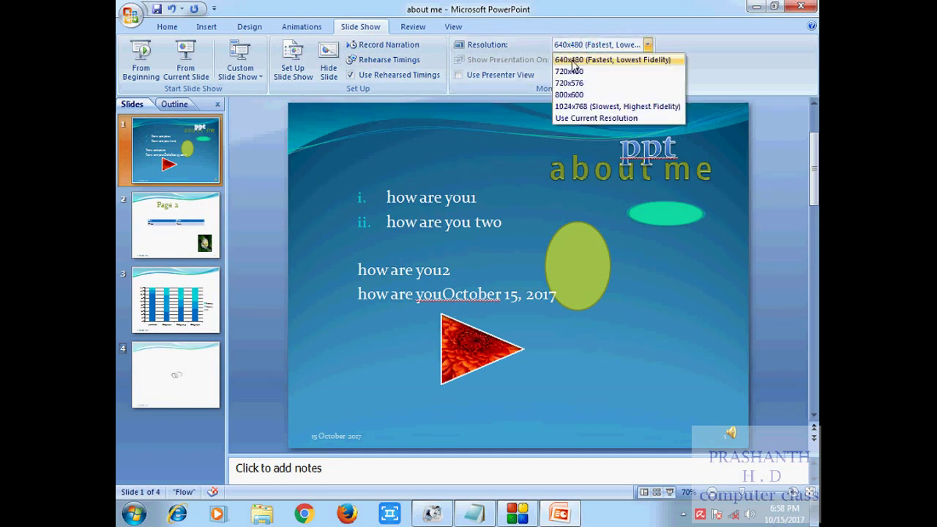
click(590, 106)
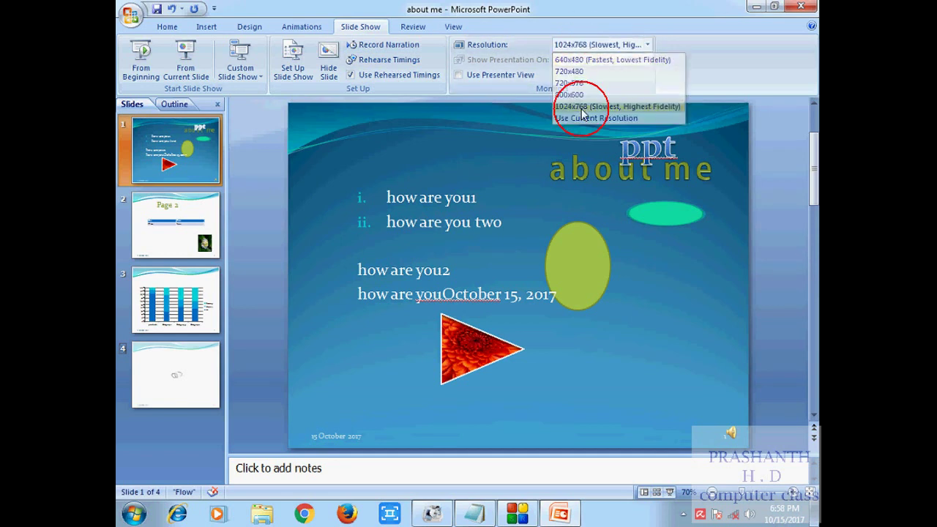
Try 720x480 and 640x480 resolutions, then settle back on 1024x768.
click(606, 46)
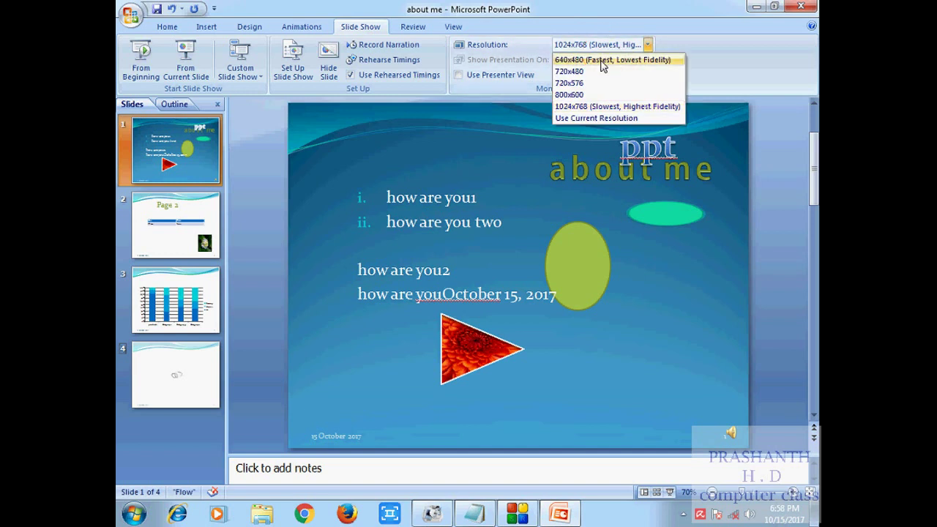
click(597, 72)
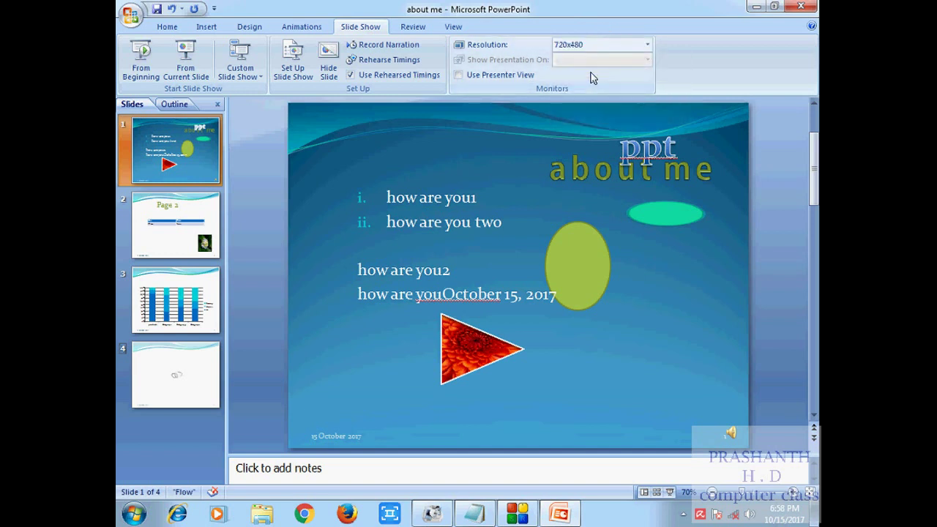
click(592, 43)
click(594, 59)
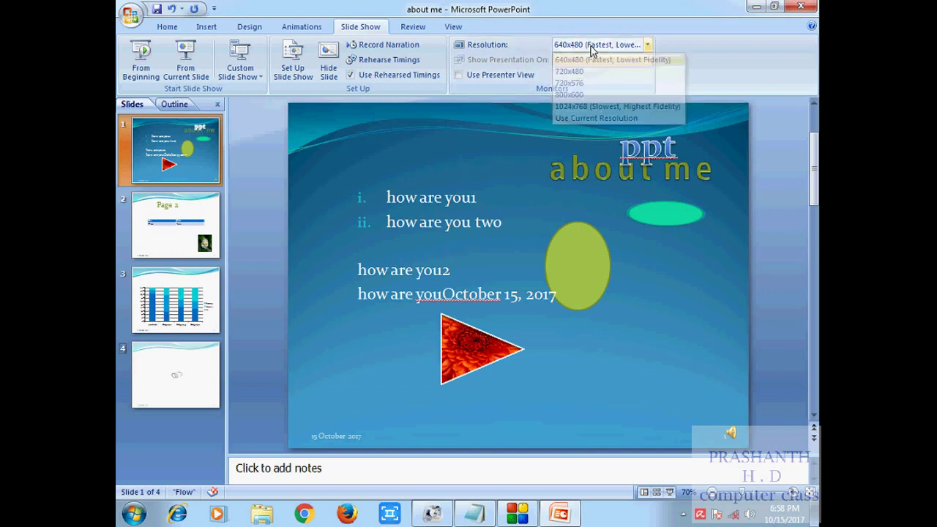
click(600, 45)
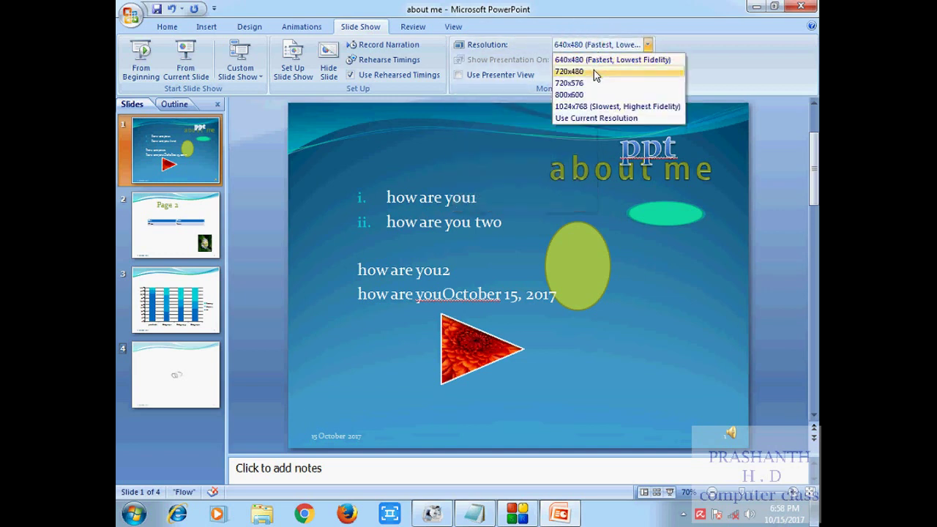
click(592, 107)
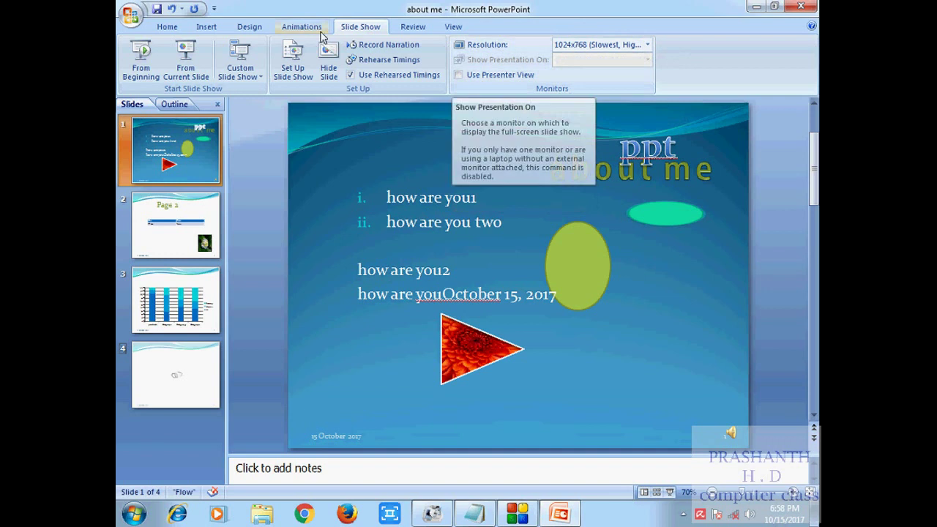
click(404, 28)
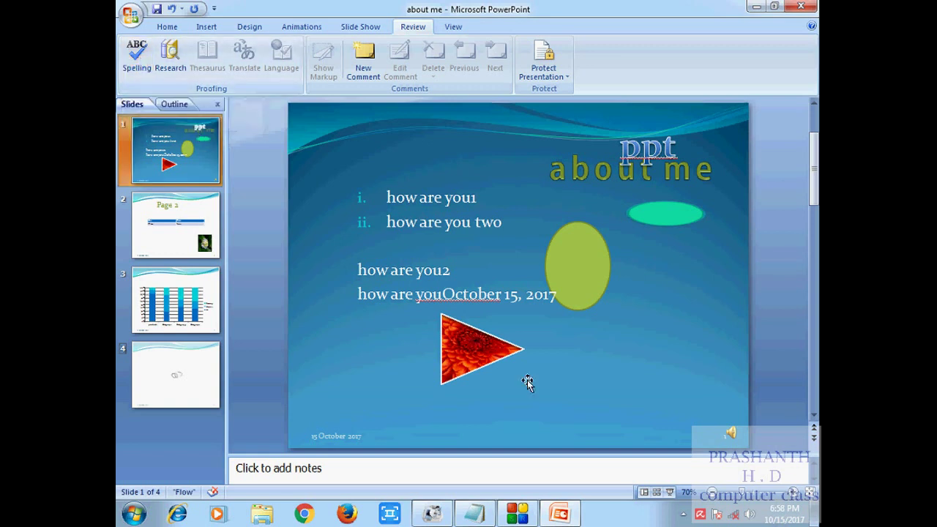
Spell-check the deck, correcting 'youOctober' to 'you October'.
click(135, 53)
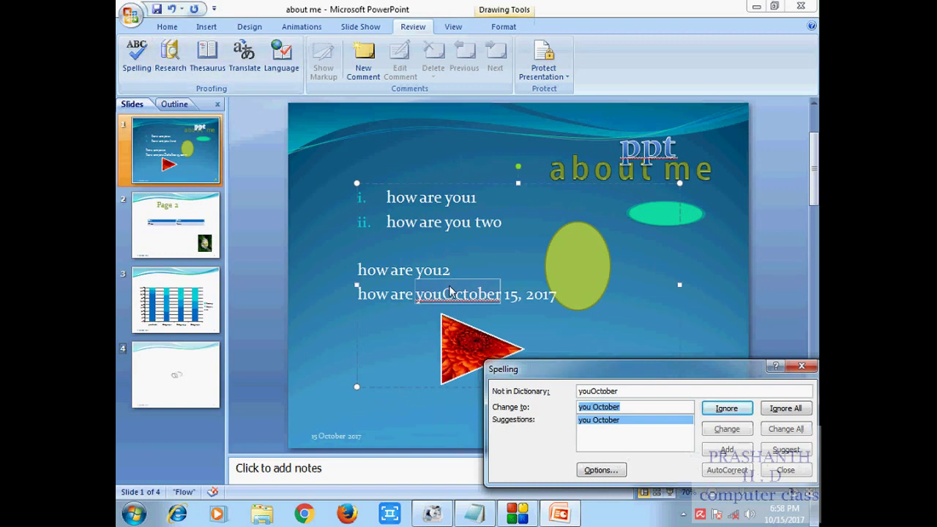
click(594, 422)
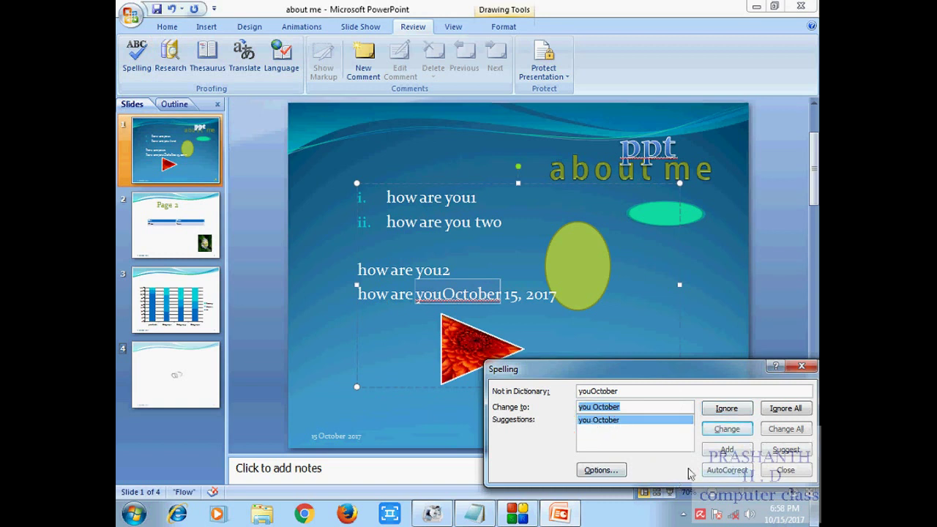
click(726, 429)
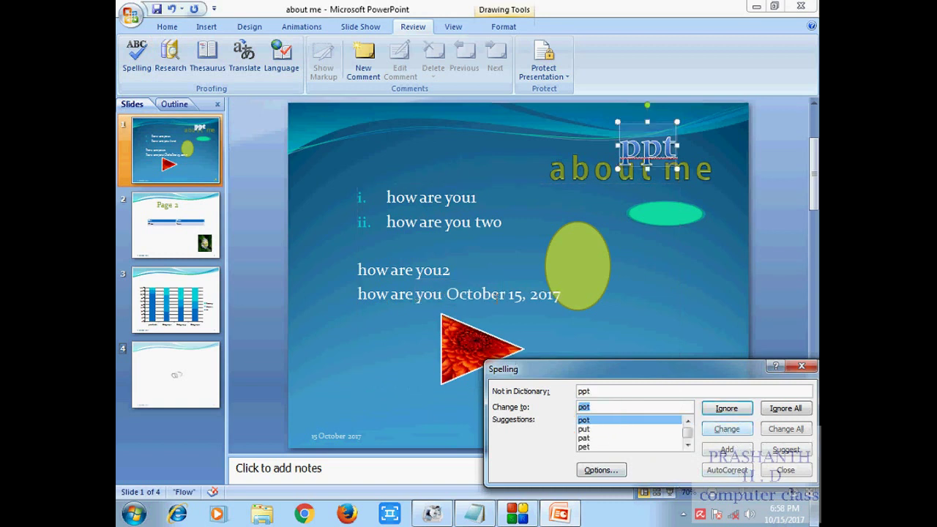
click(802, 366)
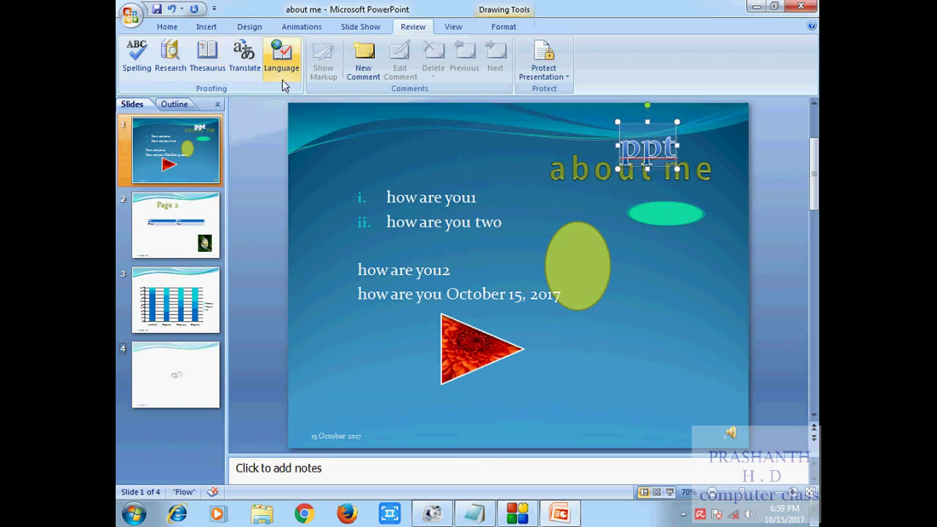
Show markup and open the 'hai this is ppt' comment for editing.
click(333, 232)
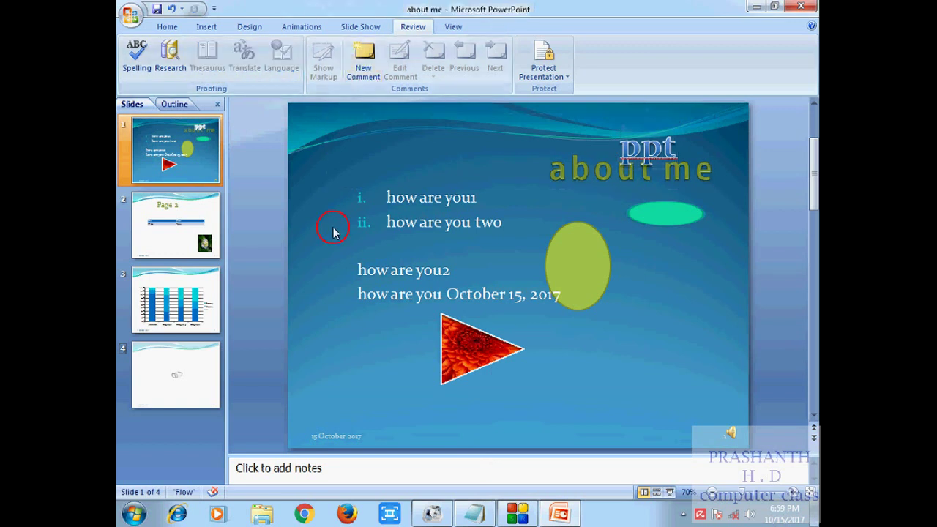
click(363, 60)
text(hai this is ppt)
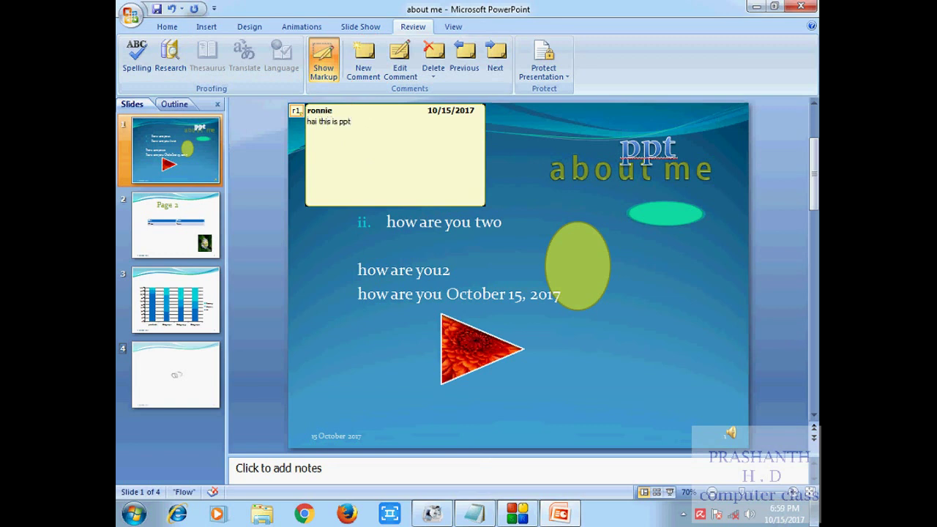
click(325, 250)
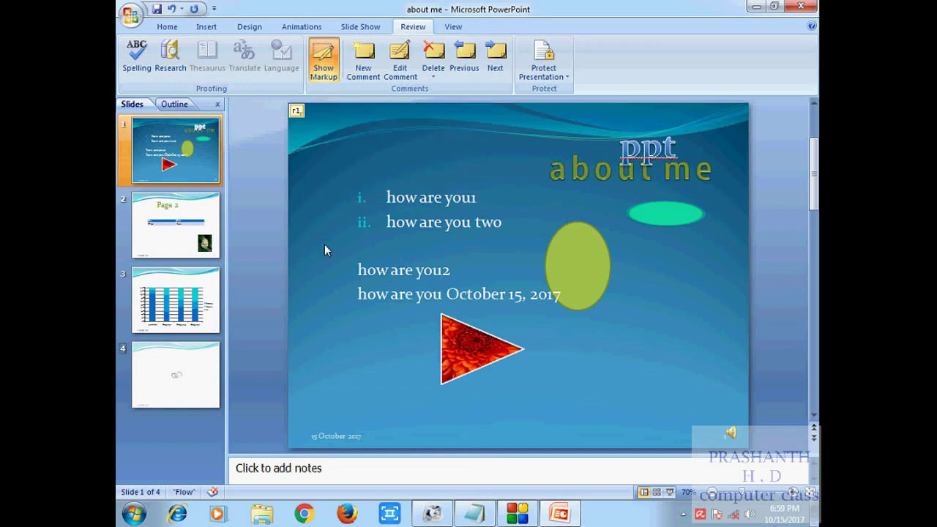
click(297, 112)
click(328, 286)
click(399, 76)
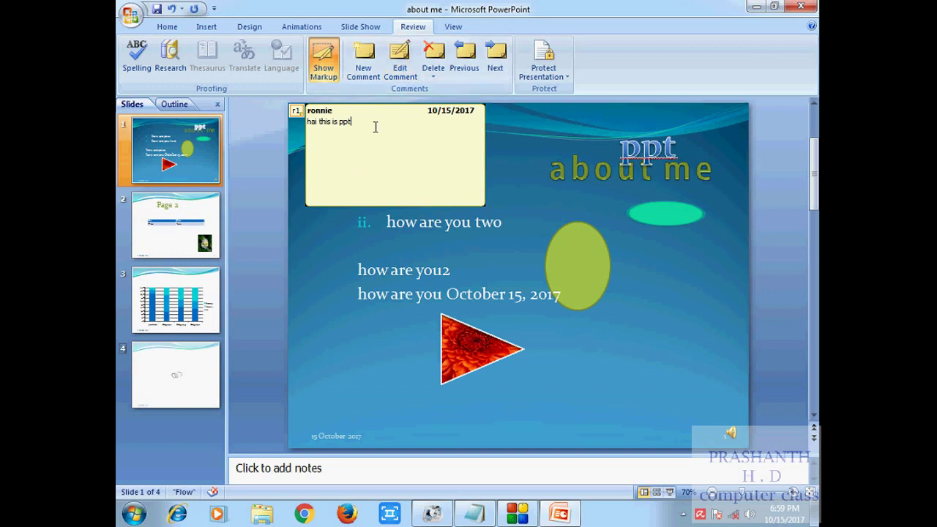
click(311, 273)
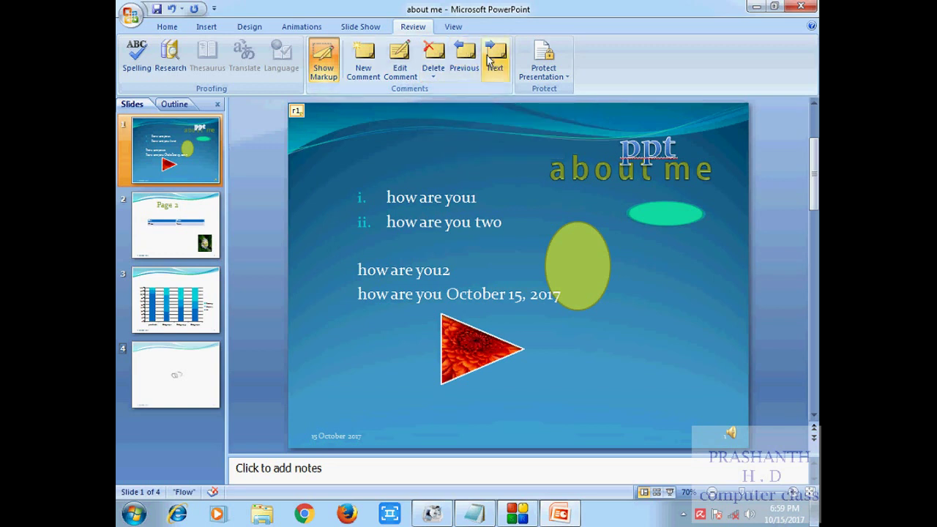
Step through comments with Next and delete the 'hai this is ppt' comment.
click(495, 60)
click(436, 291)
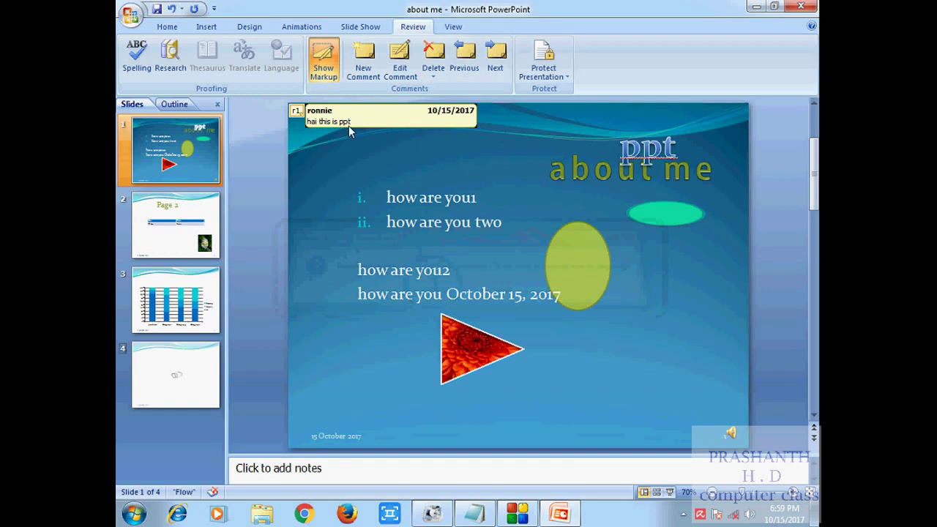
click(296, 111)
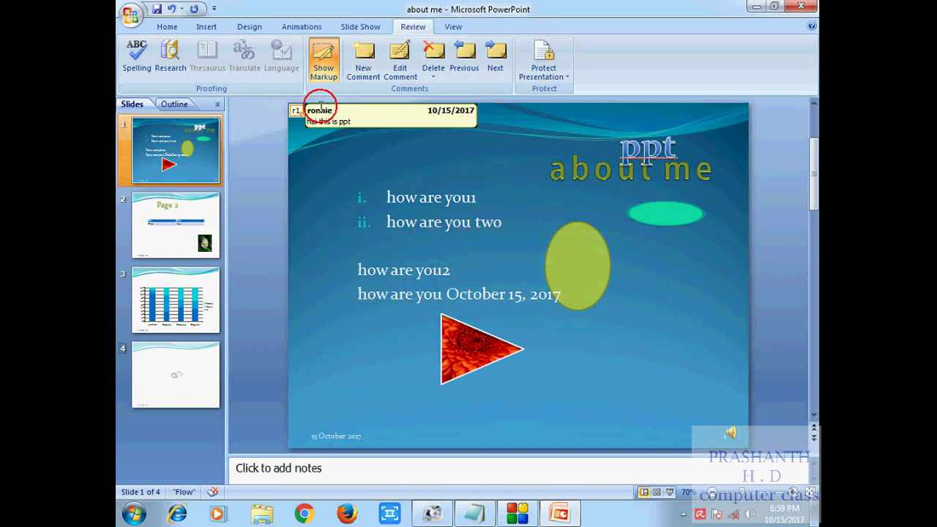
click(433, 57)
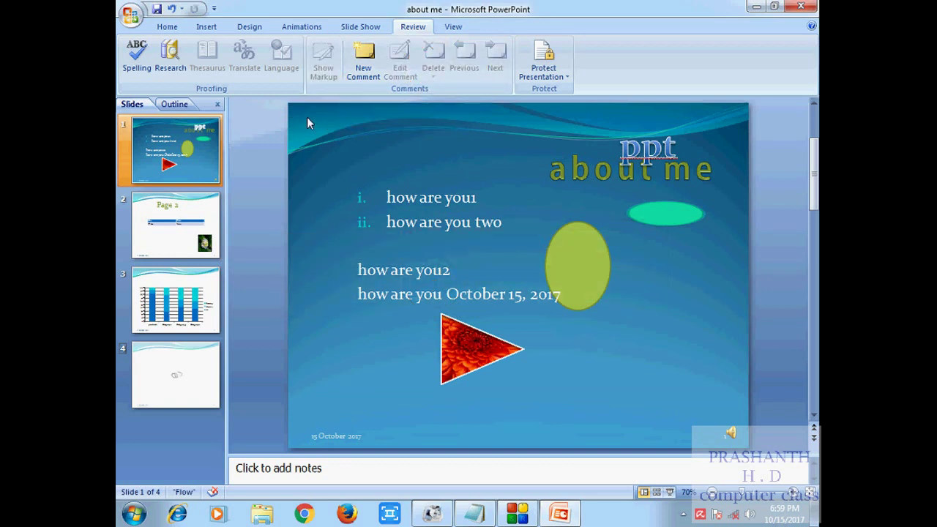
Attempt Restricted Access on the presentation and dismiss the resulting permission error.
click(562, 75)
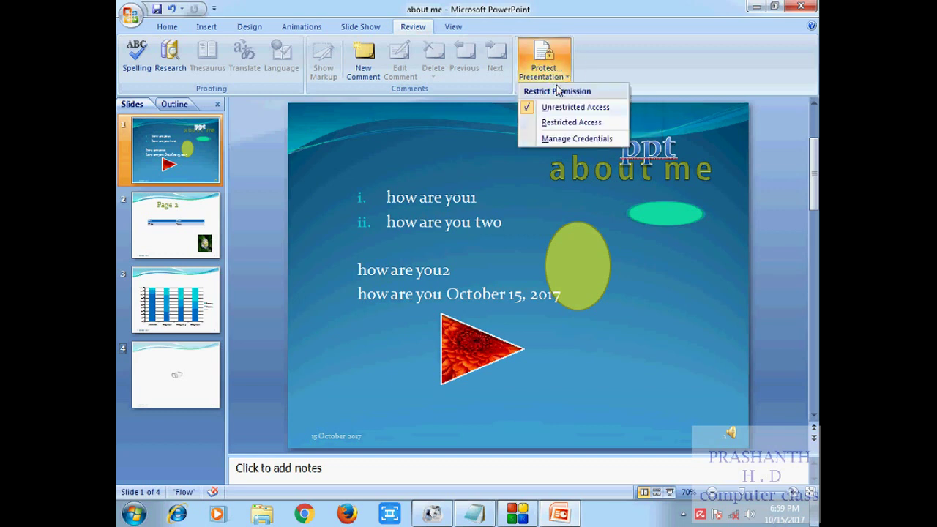
click(549, 122)
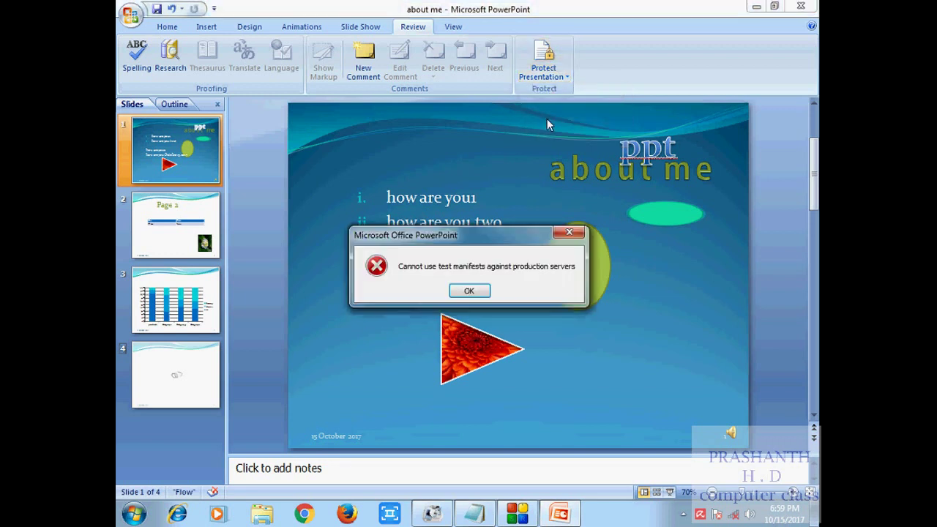
click(465, 288)
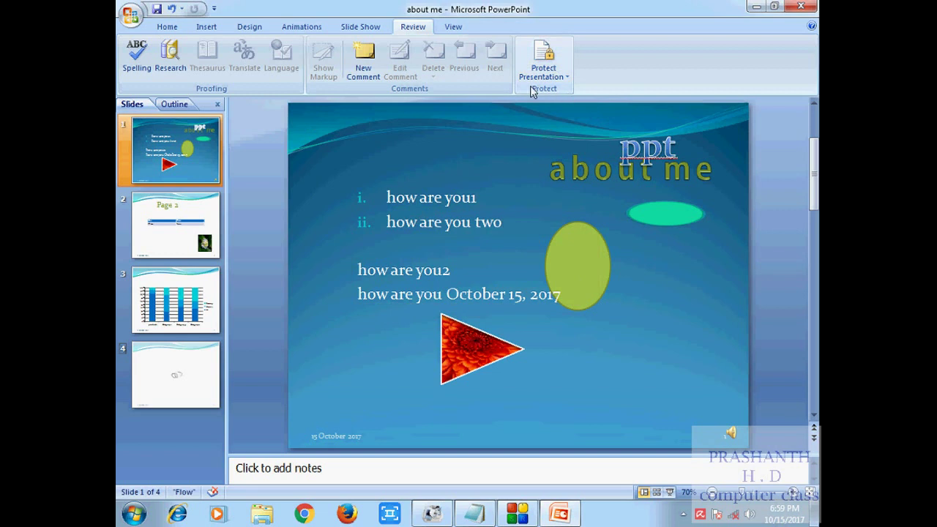
click(453, 27)
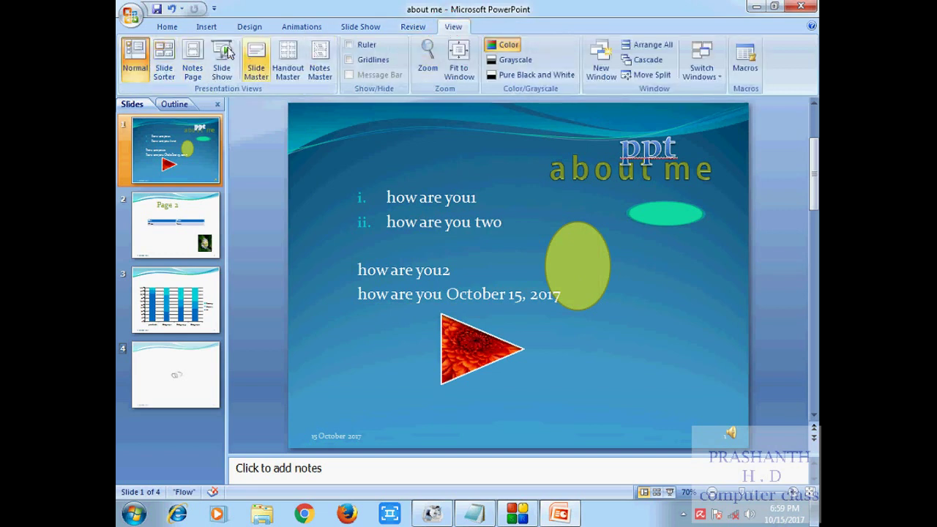
Switch between Slide Sorter, Normal and Notes Page views.
click(160, 50)
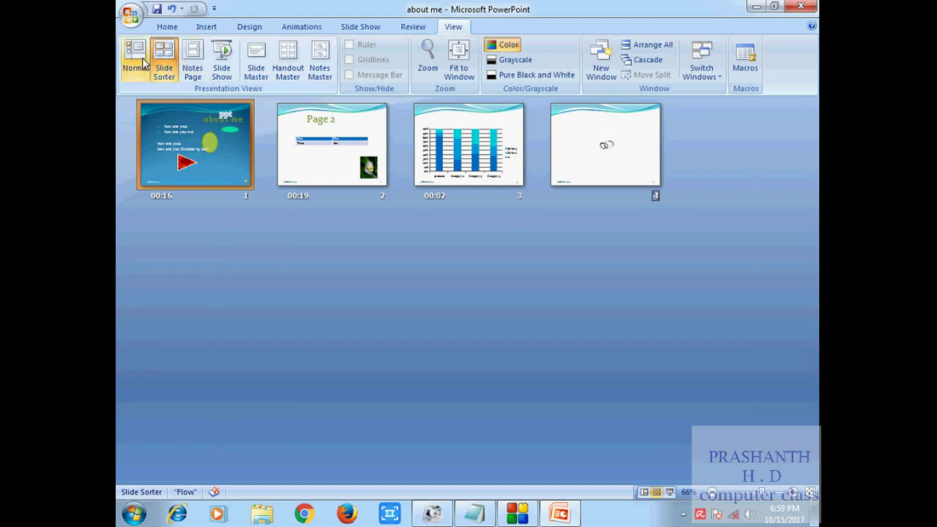
click(136, 58)
click(164, 60)
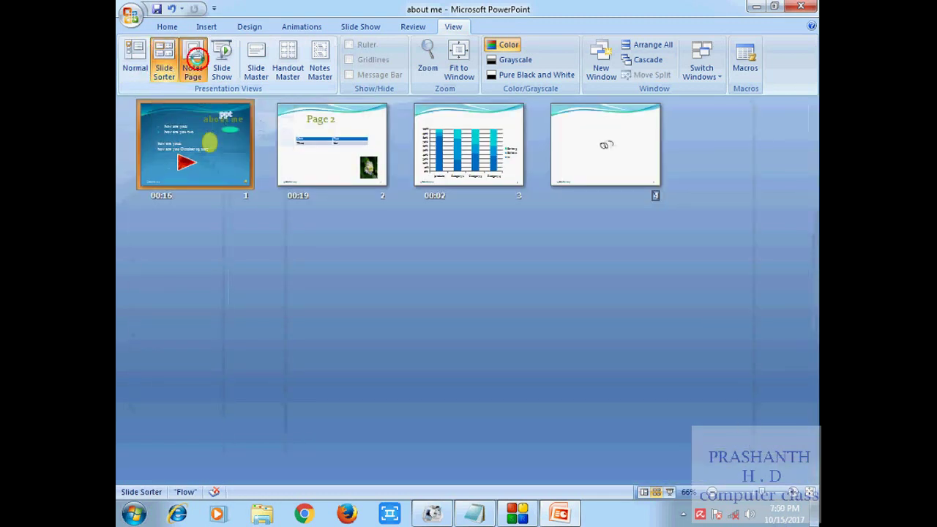
click(192, 59)
Run the full slide show through to the end and exit it.
click(213, 62)
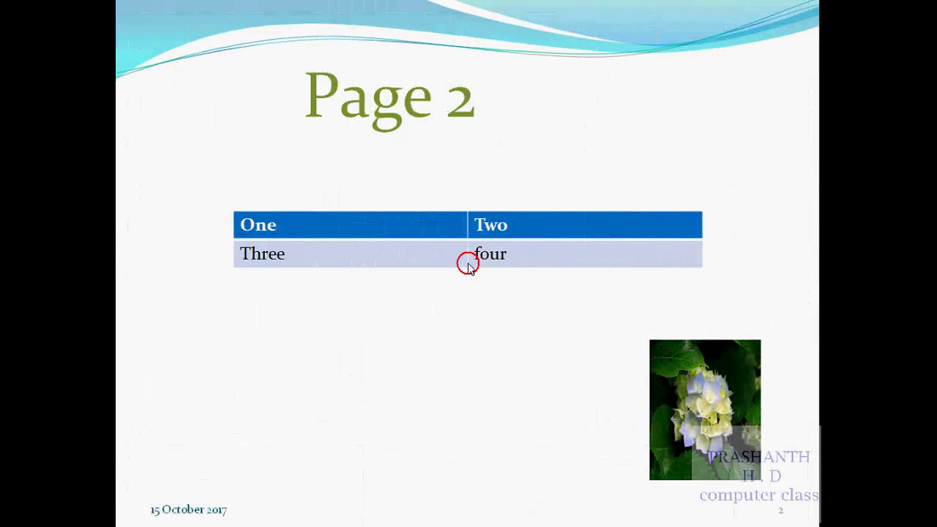
click(469, 267)
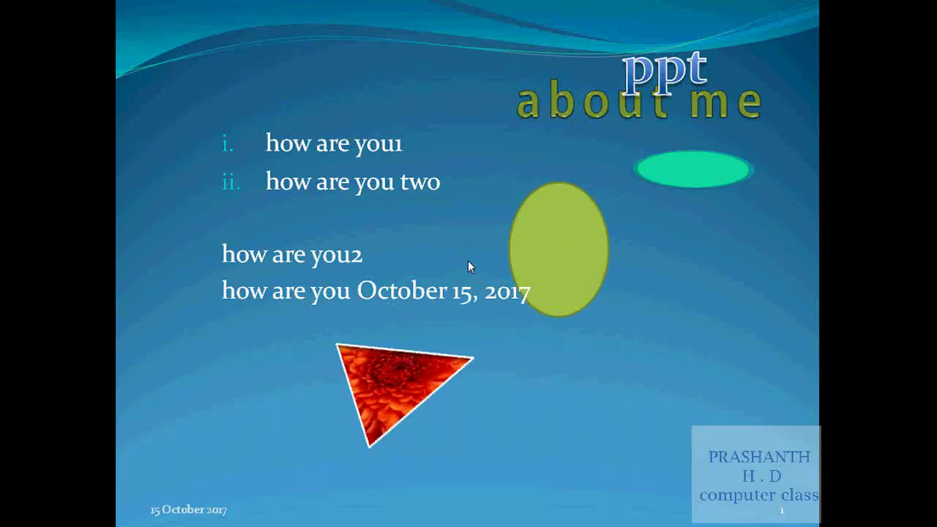
click(468, 262)
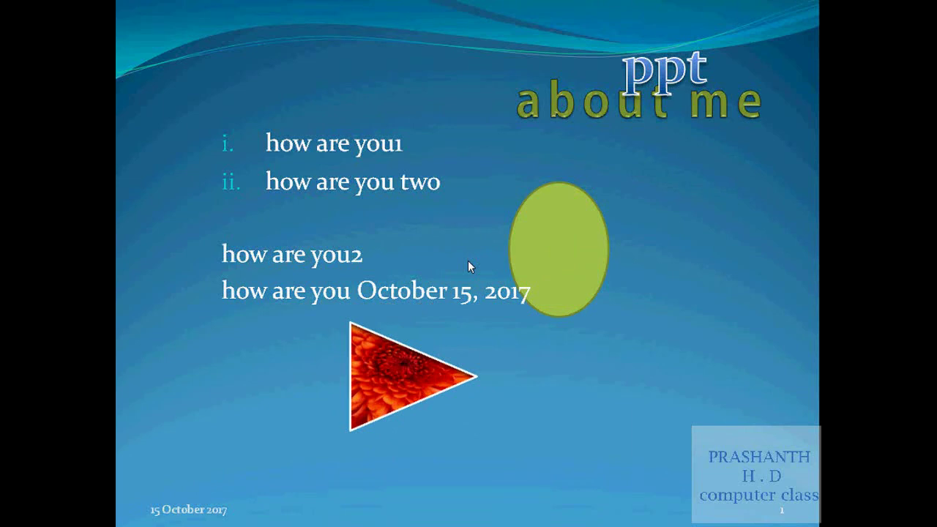
click(514, 261)
click(677, 273)
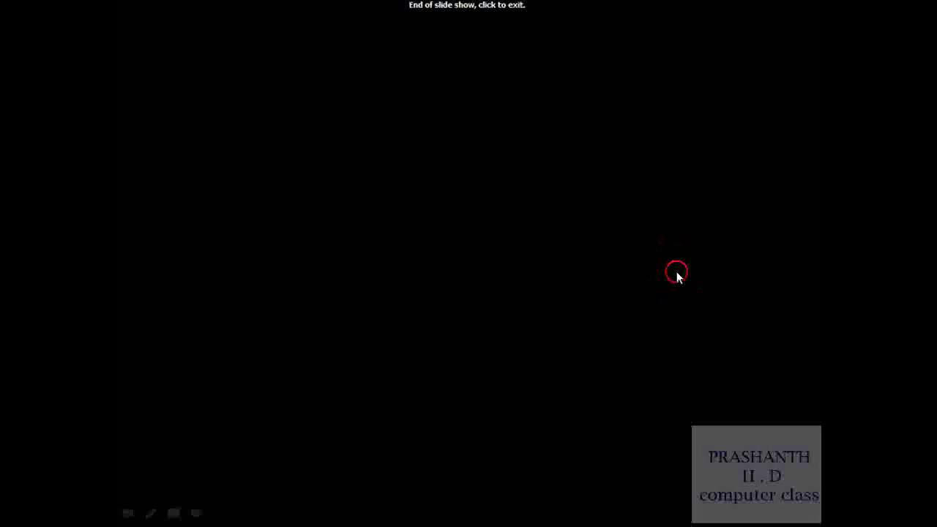
click(676, 273)
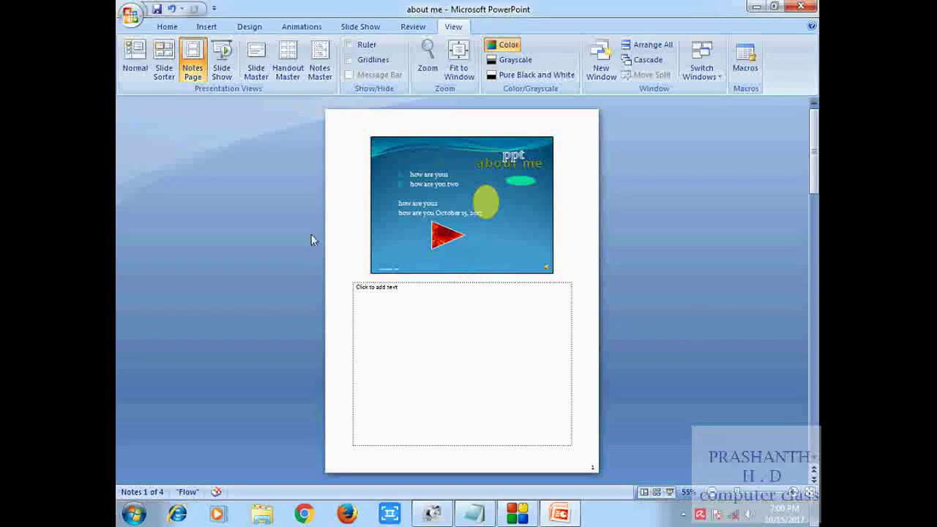
Preview the Slide Master, Handout Master and Notes Master views, then return to Normal view.
click(258, 73)
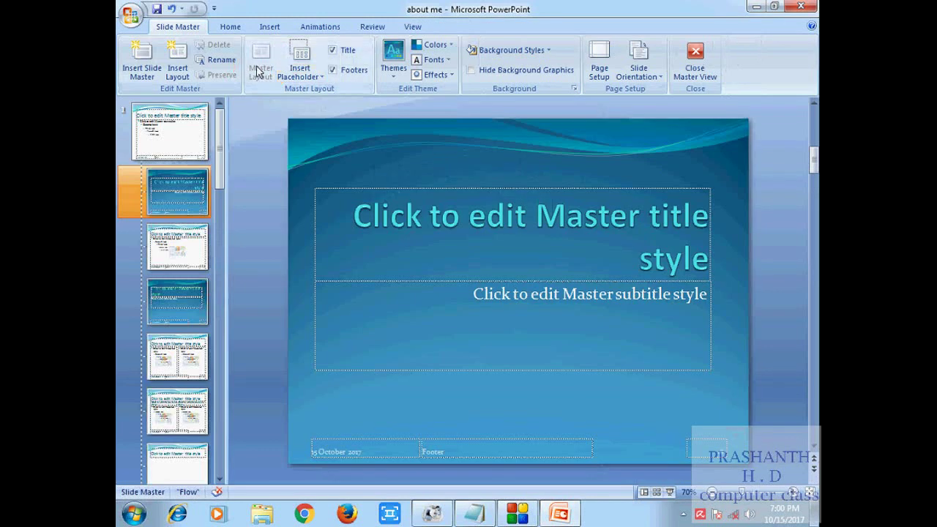
click(300, 70)
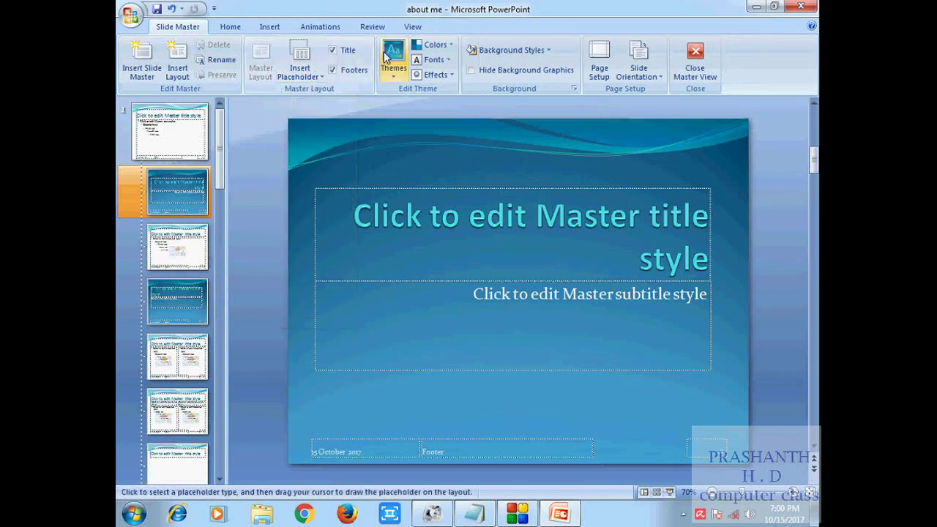
click(413, 26)
click(289, 68)
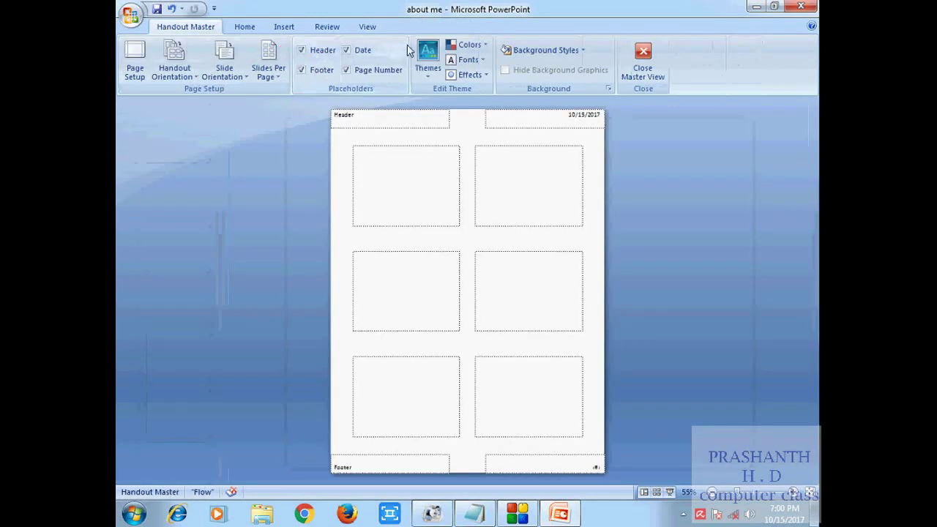
click(368, 26)
click(322, 63)
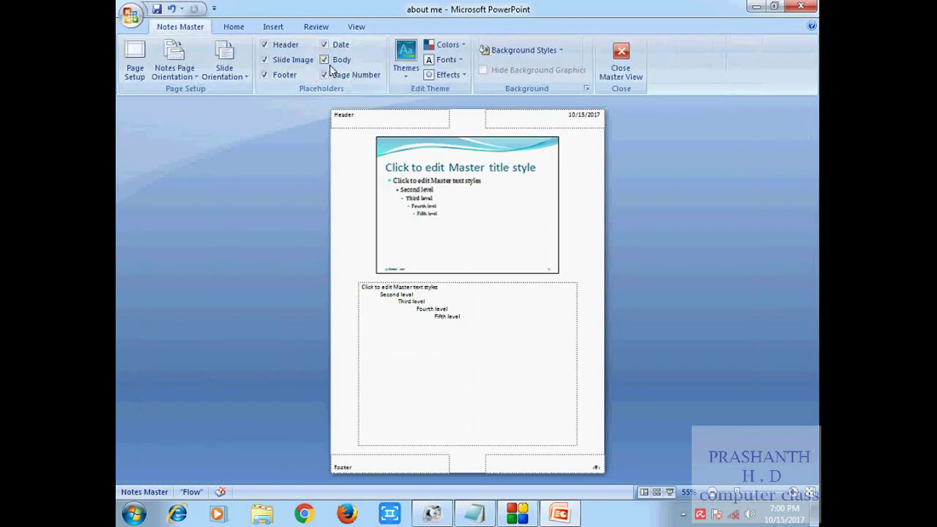
click(356, 27)
click(265, 57)
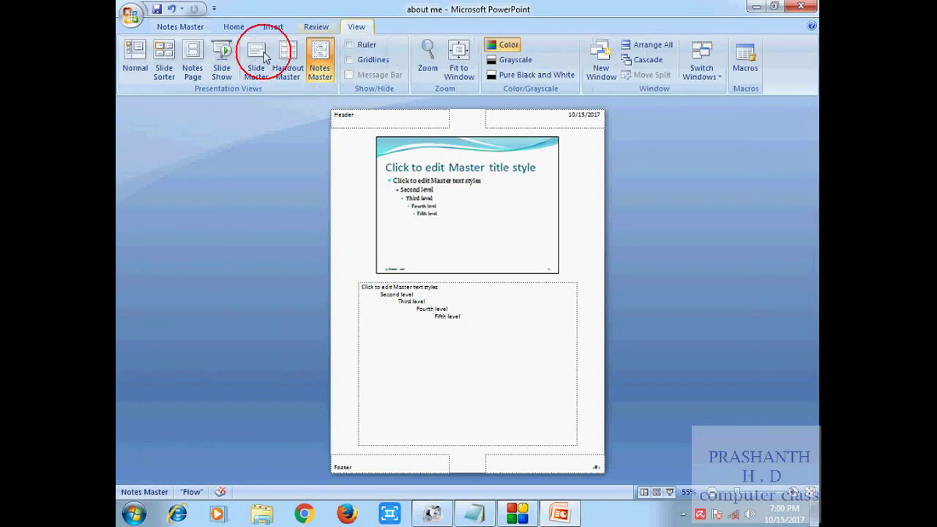
click(135, 58)
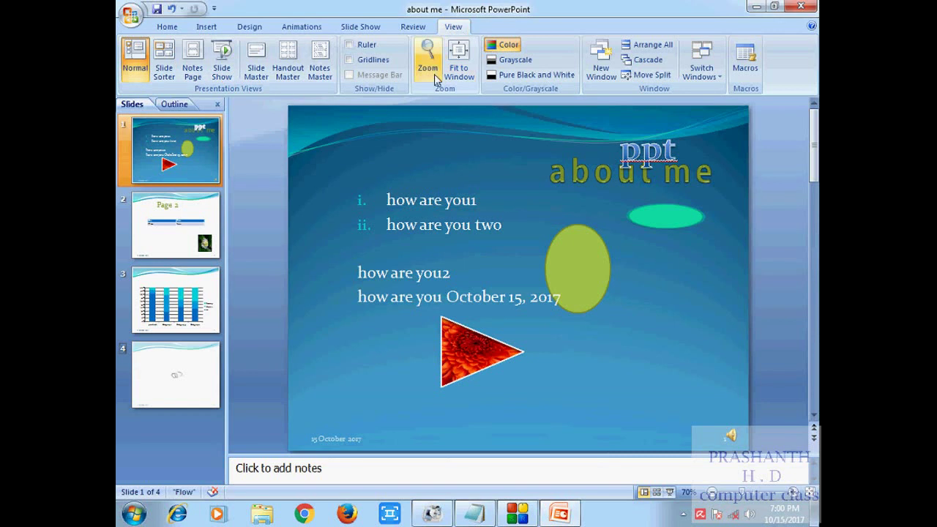
Show the rulers and switch gridlines on and back off.
click(349, 44)
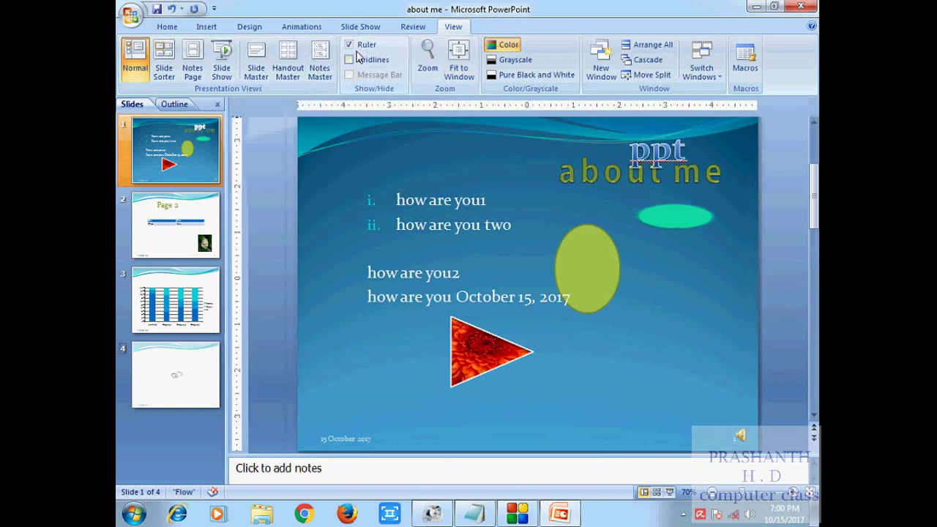
click(351, 58)
click(350, 61)
click(350, 60)
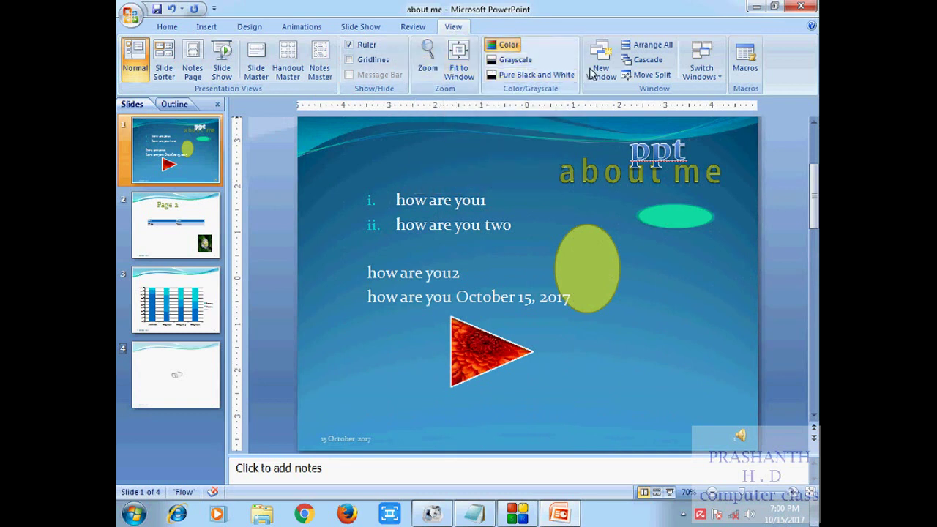
Arrange All, cascade the presentation window, then maximize it again.
click(637, 46)
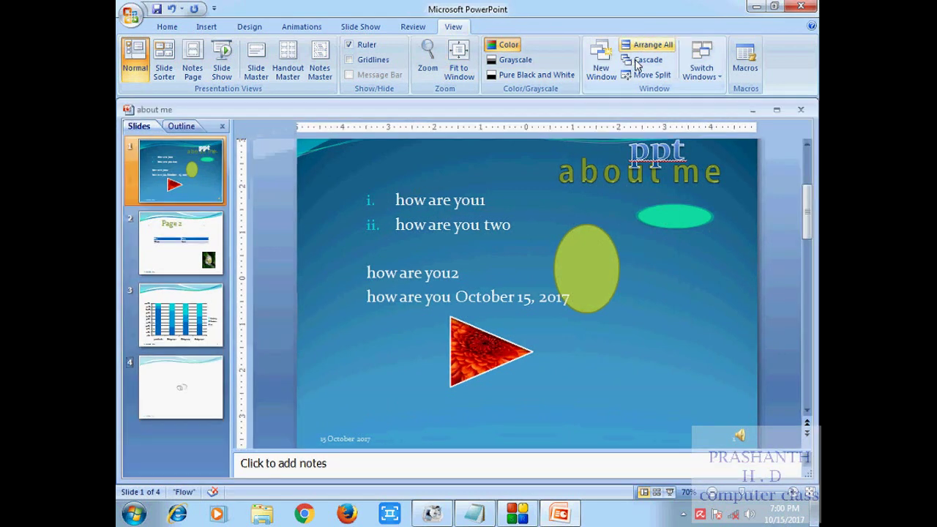
click(636, 60)
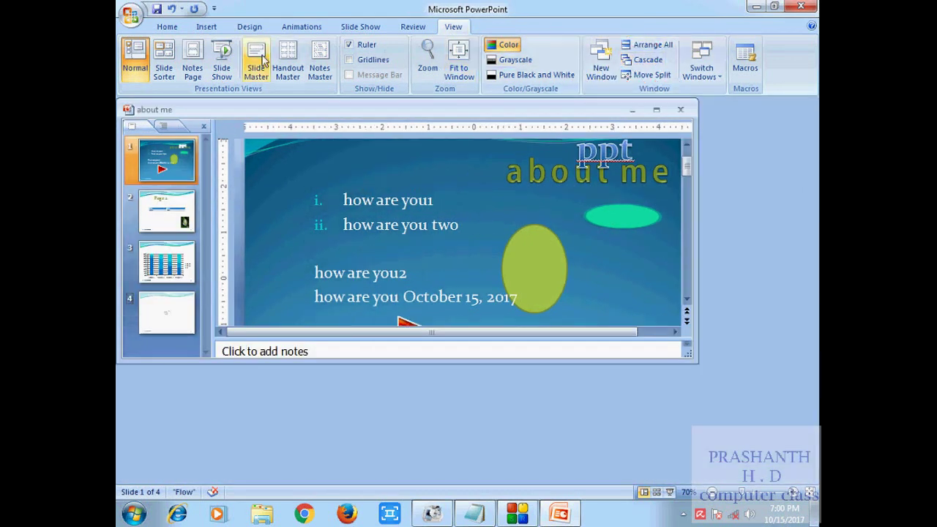
click(168, 28)
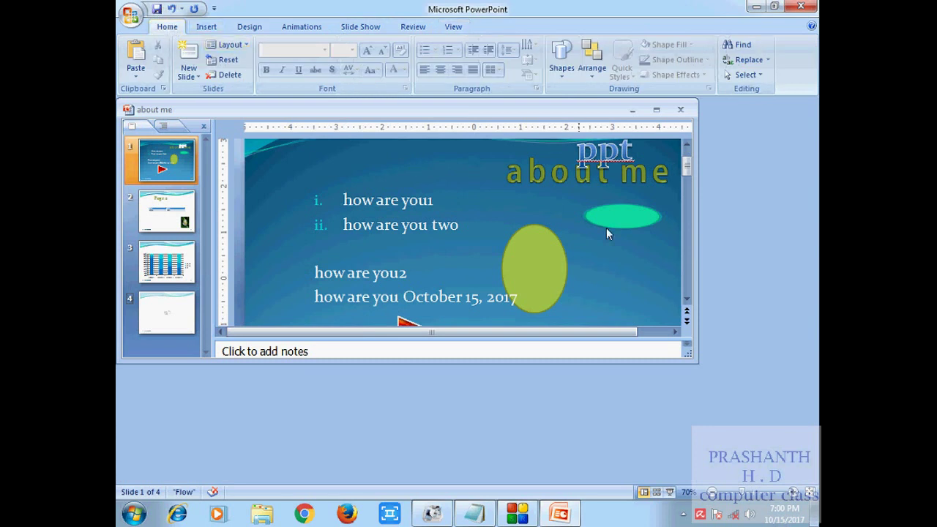
click(653, 111)
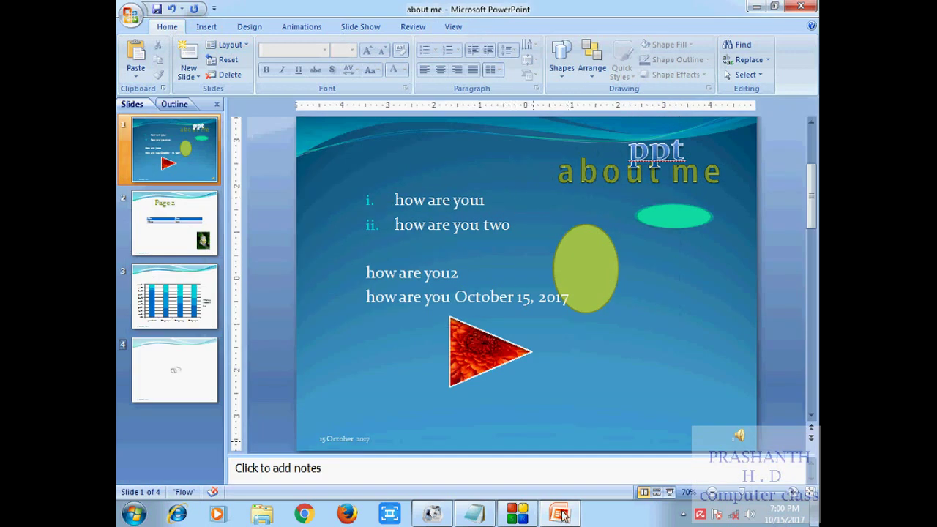
click(517, 515)
Bring up the screen recorder window and hide it again.
click(517, 515)
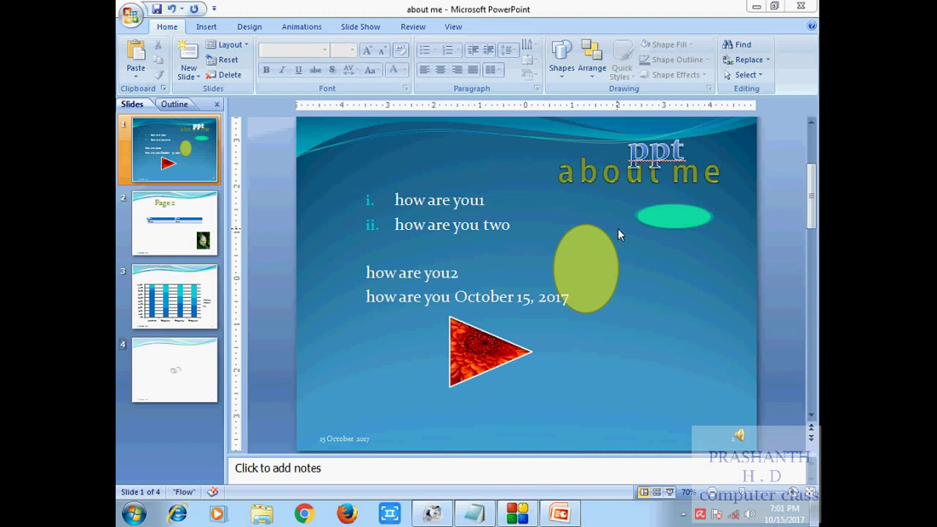
click(529, 515)
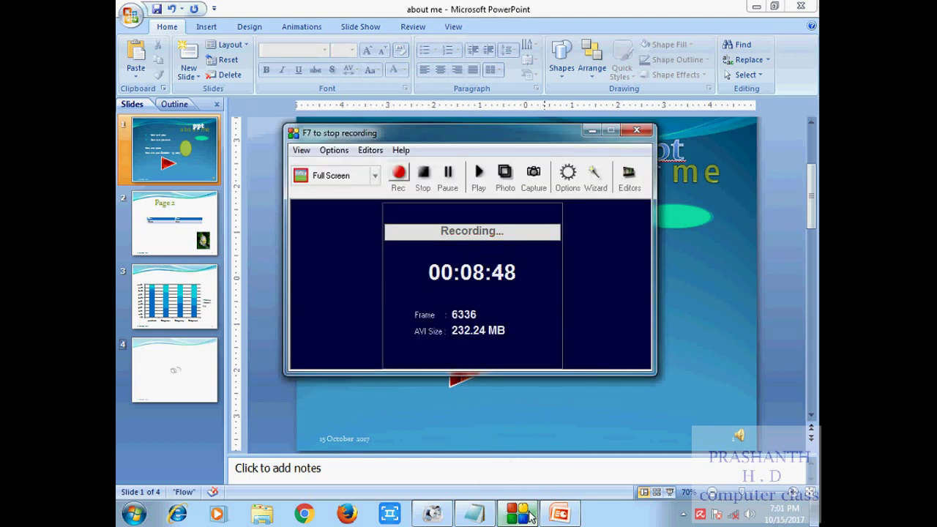
click(530, 516)
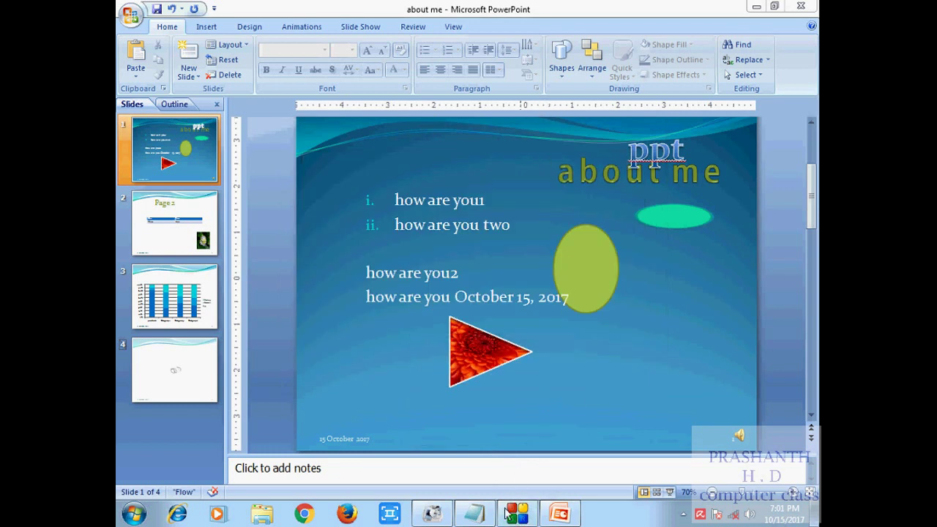
Zoom the slide out to 30% and back in to about 90%.
click(710, 493)
click(710, 493)
click(710, 492)
click(710, 493)
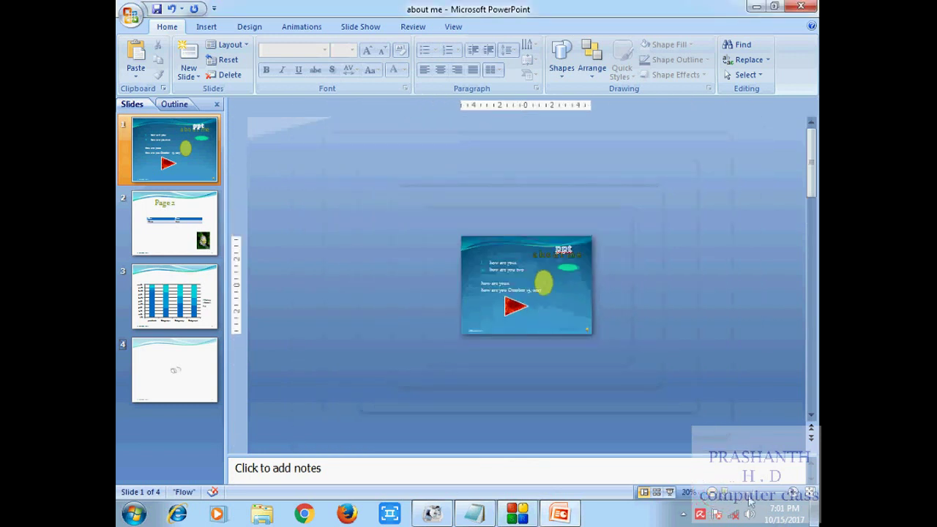
click(793, 493)
click(794, 492)
click(793, 493)
click(794, 492)
click(793, 492)
click(793, 493)
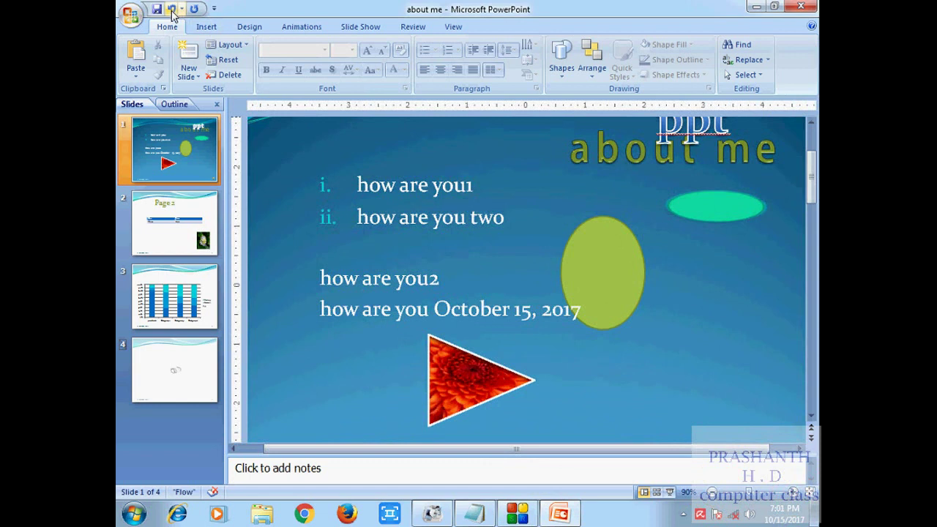
Cancel closing the presentation, then open and close the Office menu.
double_click(130, 16)
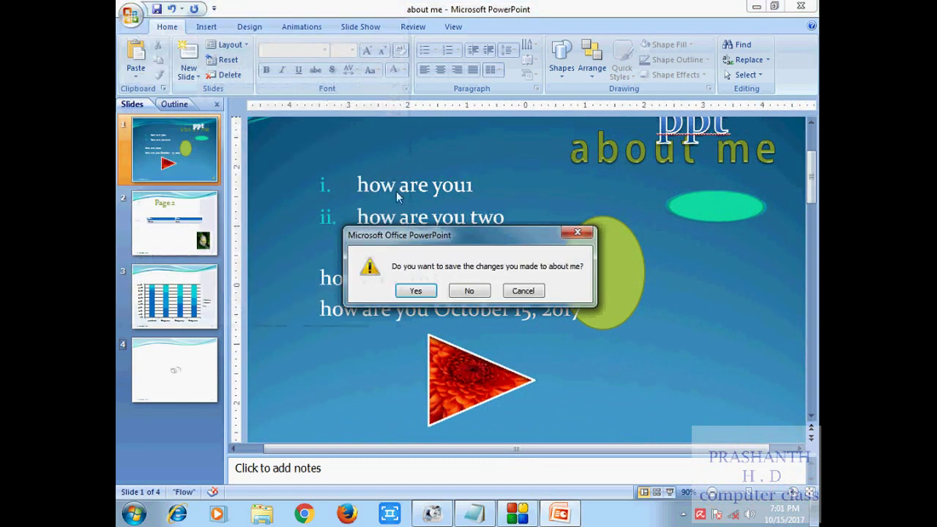
click(521, 290)
click(132, 18)
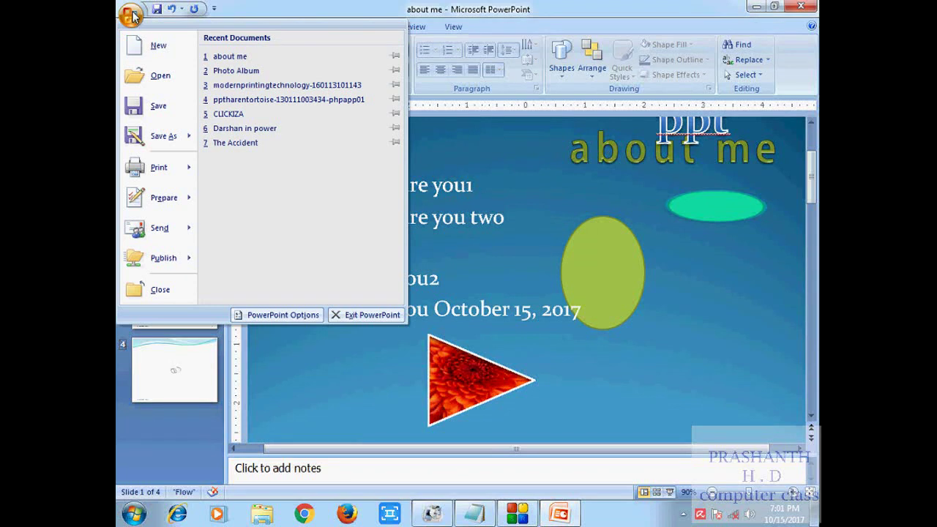
click(133, 17)
click(133, 16)
click(133, 16)
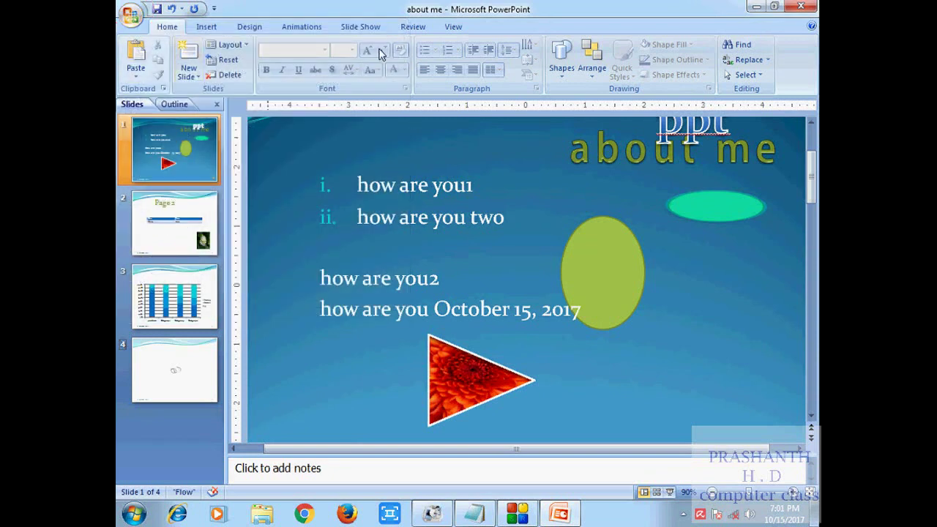
Look through the View, Review, Slide Show, Animations, Design and Insert ribbon tabs.
click(453, 27)
click(414, 26)
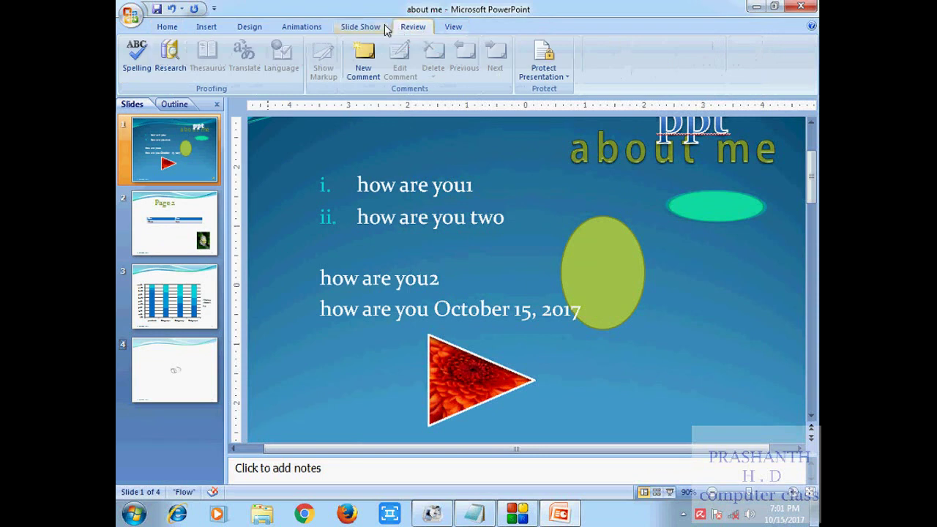
click(362, 27)
click(308, 26)
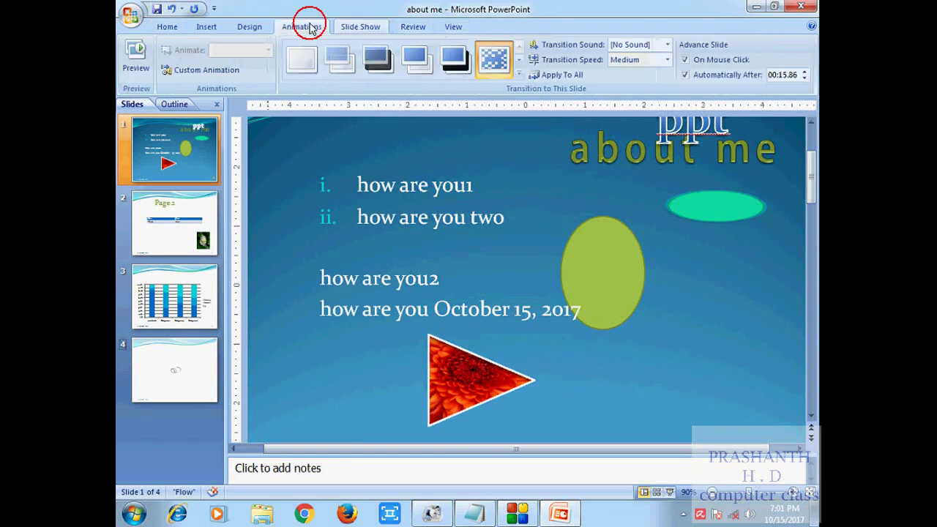
click(251, 26)
click(212, 28)
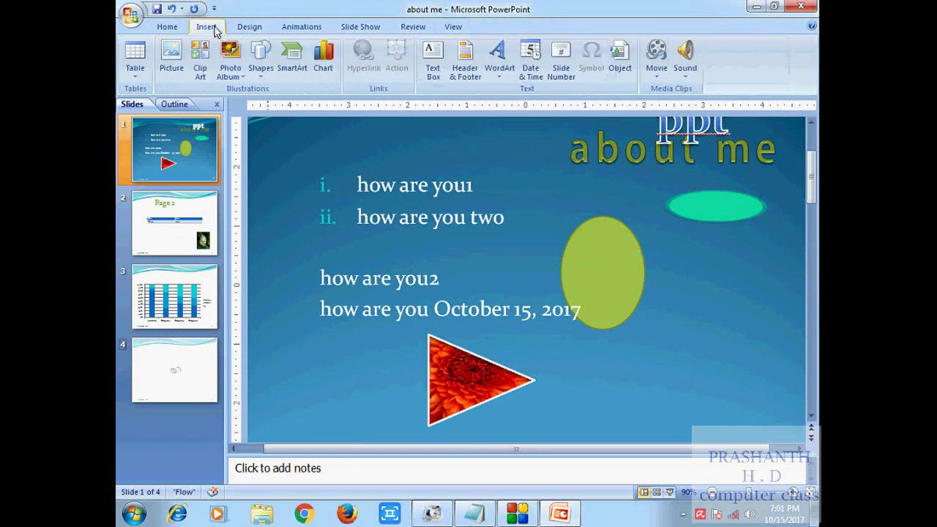
click(249, 26)
click(300, 27)
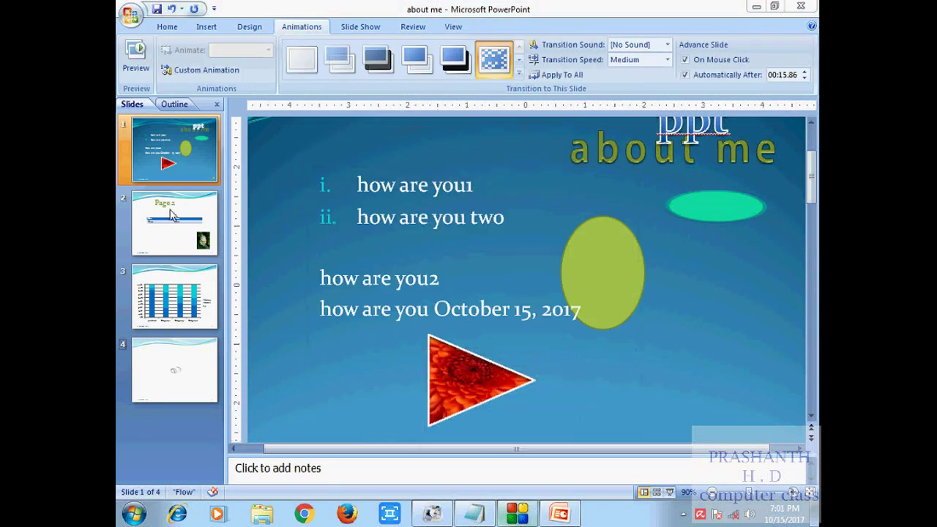
click(206, 27)
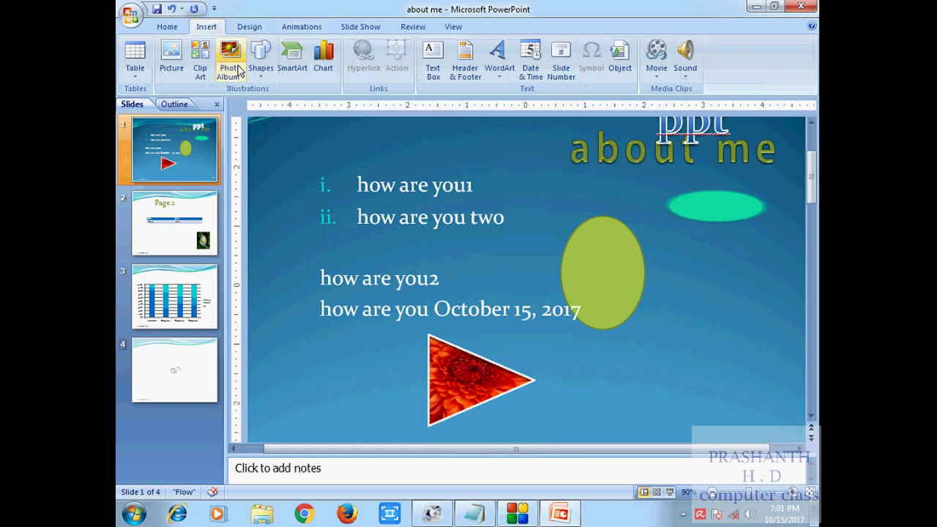
click(287, 28)
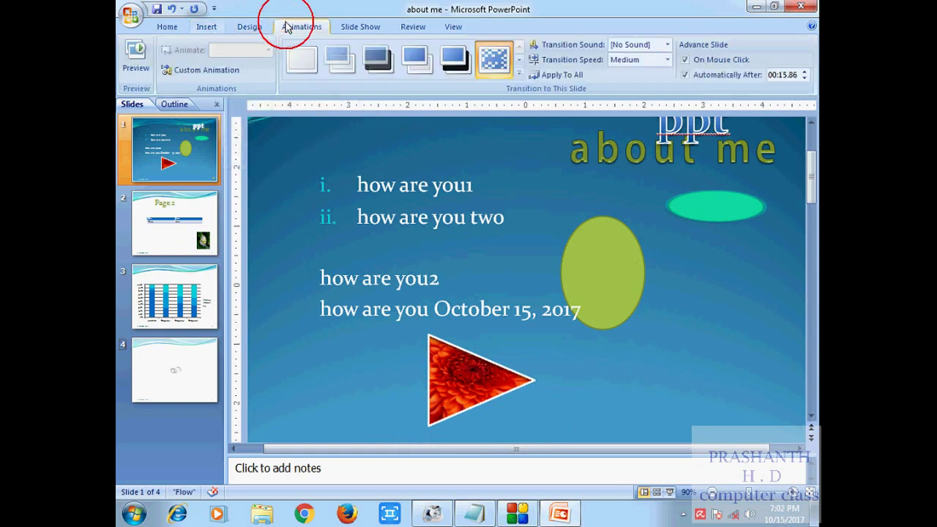
Step through the slide thumbnails down to slide 4 with the scribble.
click(165, 241)
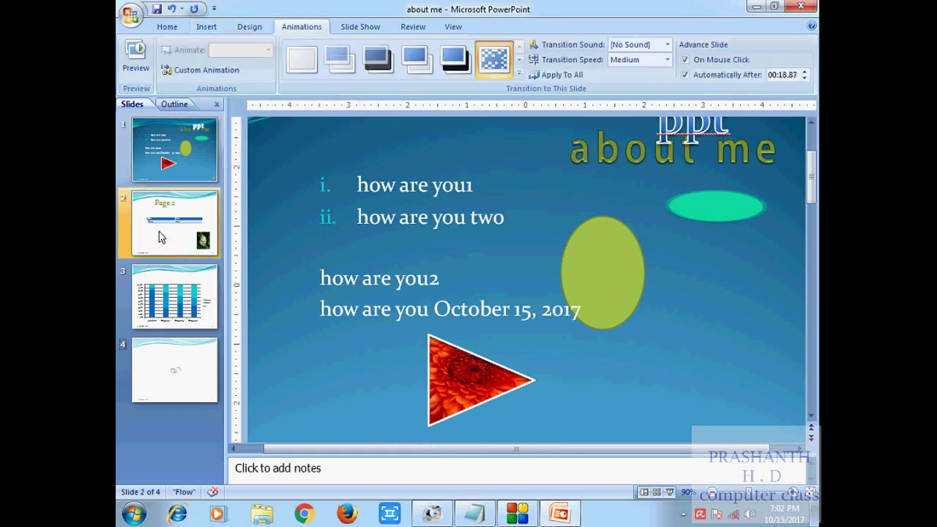
click(188, 166)
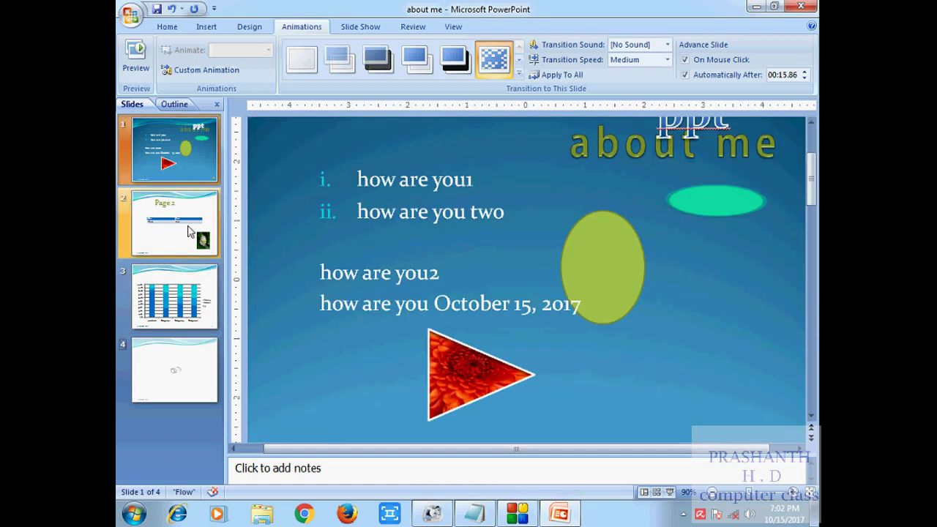
click(175, 224)
click(188, 303)
click(198, 376)
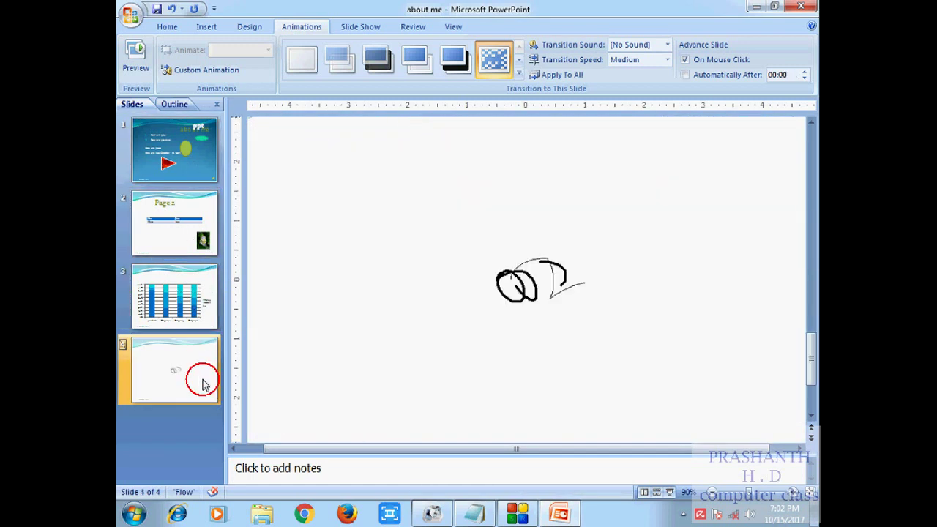
Add slide 5 and insert a 5-column, 2-row table into its placeholder.
click(167, 26)
click(188, 53)
click(207, 27)
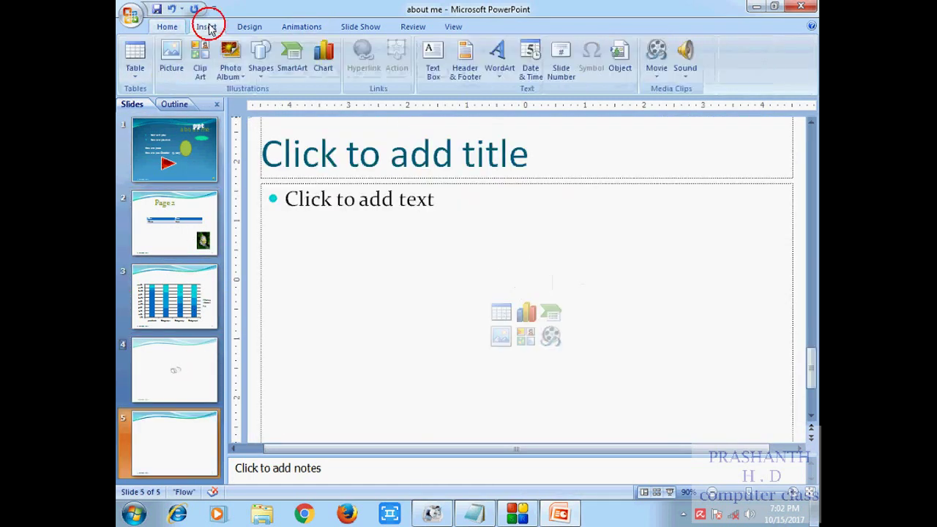
click(261, 74)
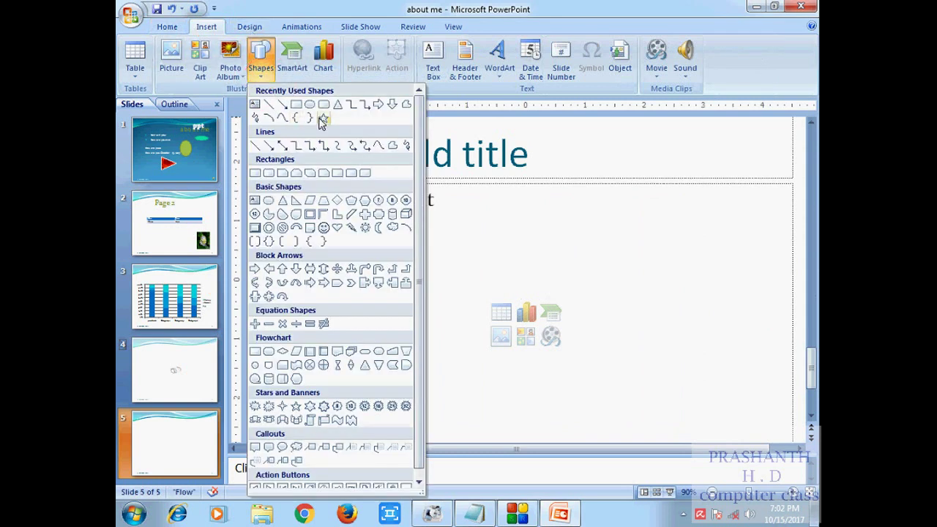
click(517, 243)
click(525, 333)
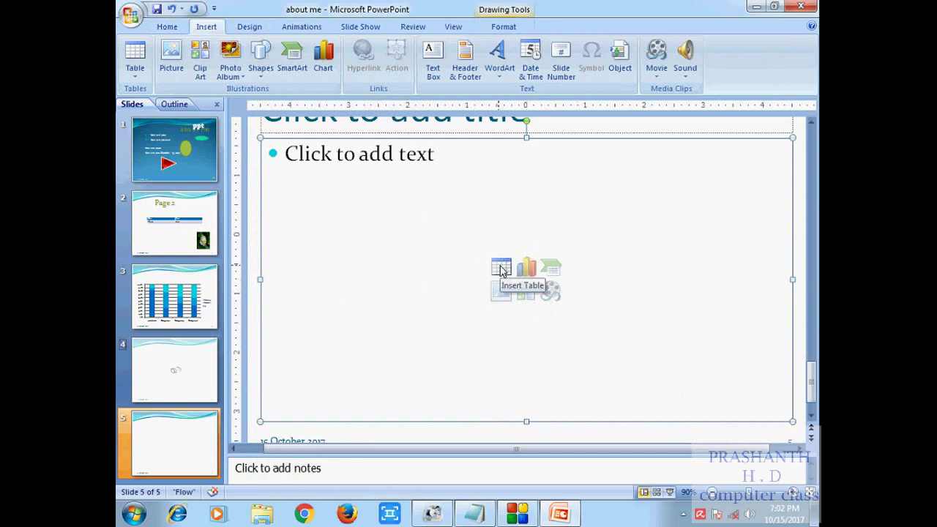
click(502, 268)
click(452, 273)
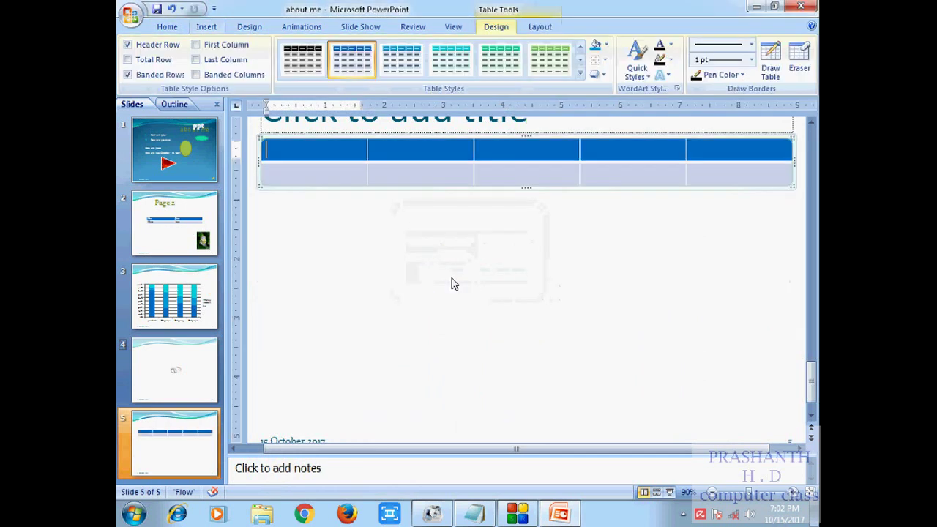
click(201, 424)
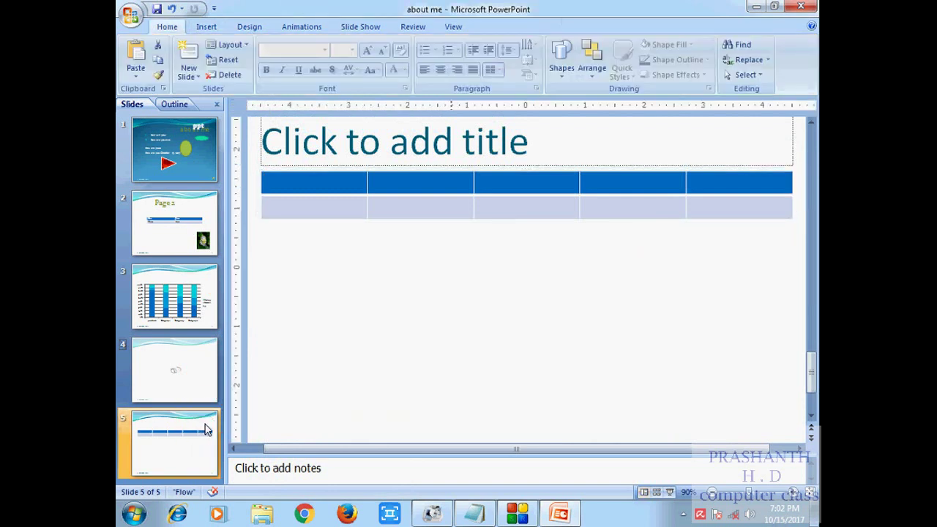
Add slide 7 with a 3-D Cylinder column chart, close its data sheet, and add slide 8.
click(188, 70)
click(188, 69)
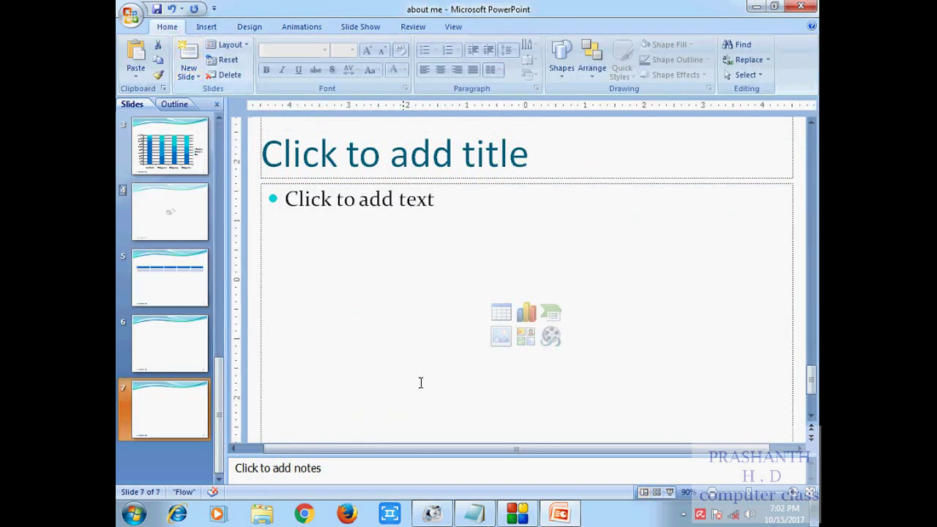
click(527, 314)
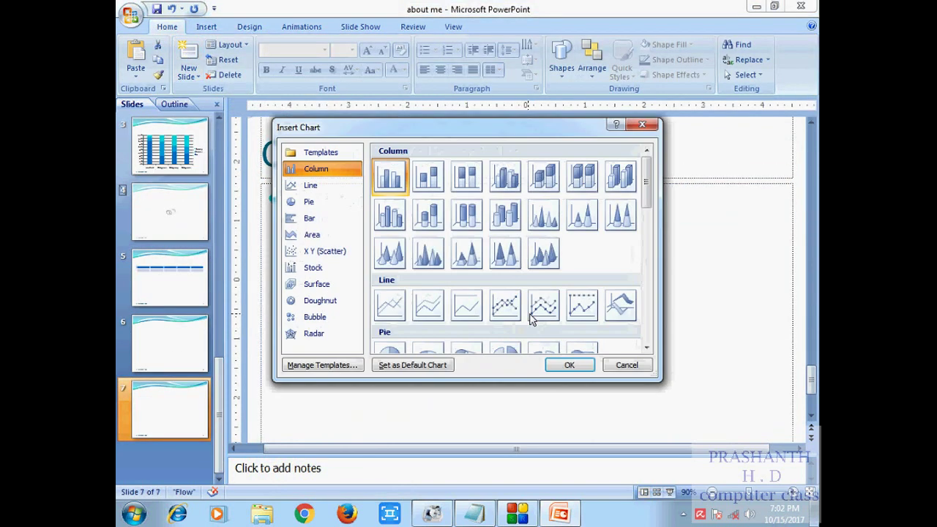
click(505, 215)
click(571, 365)
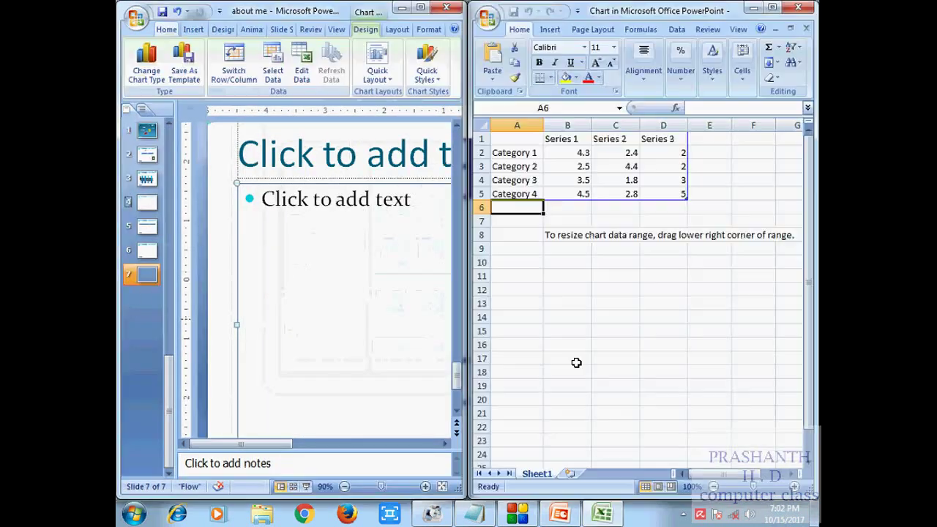
click(798, 7)
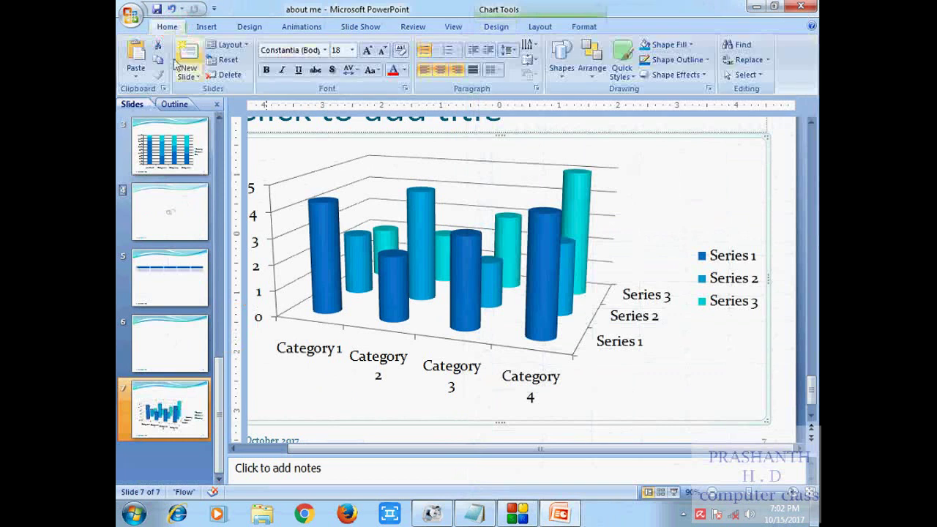
click(192, 64)
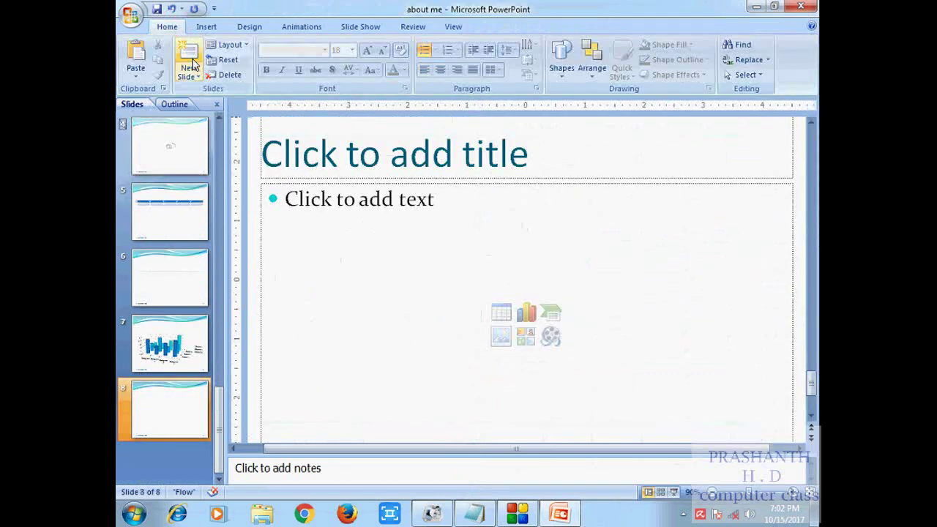
Browse Desktop and Downloads for a picture, cancel, then switch to the desktop.
click(501, 338)
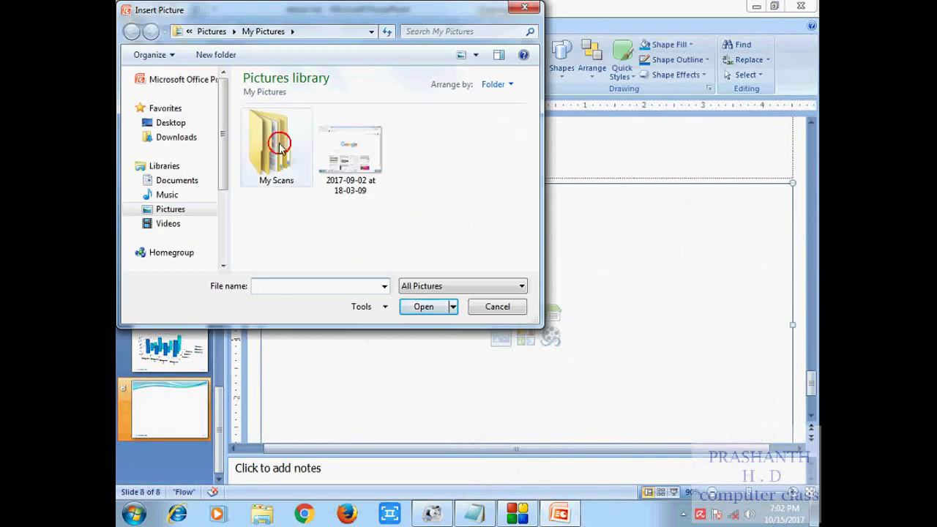
click(179, 123)
click(183, 138)
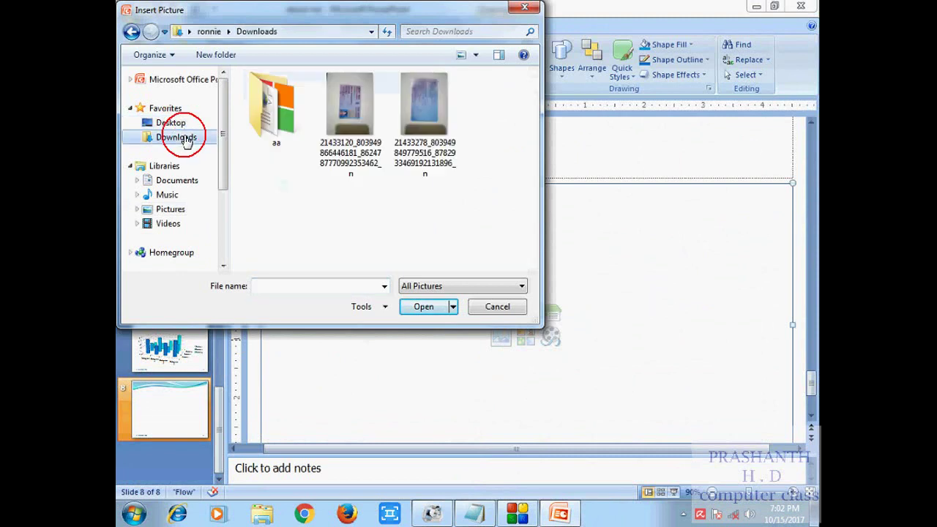
click(494, 306)
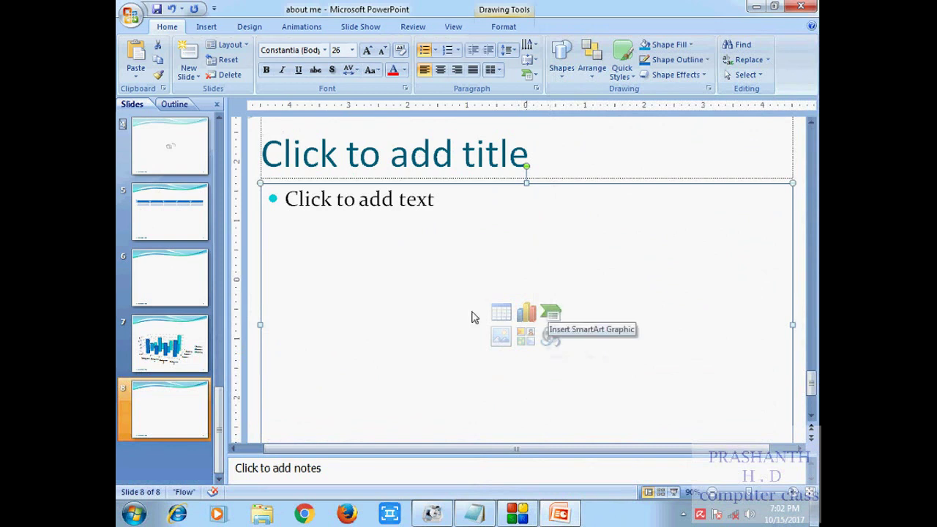
scroll(391, 345, down, 1)
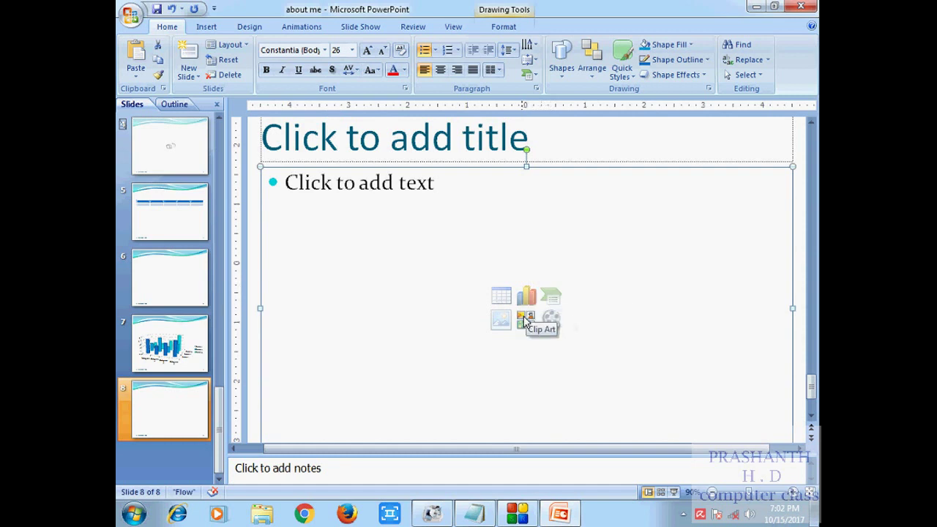
click(518, 514)
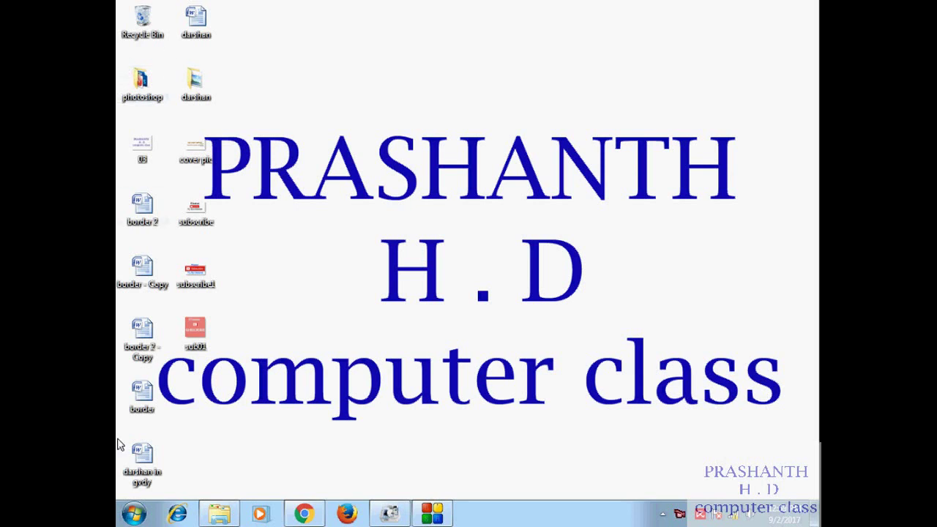
Launch Nudi Direct from the Nudi 4.0 folder and check its tray icon.
click(135, 515)
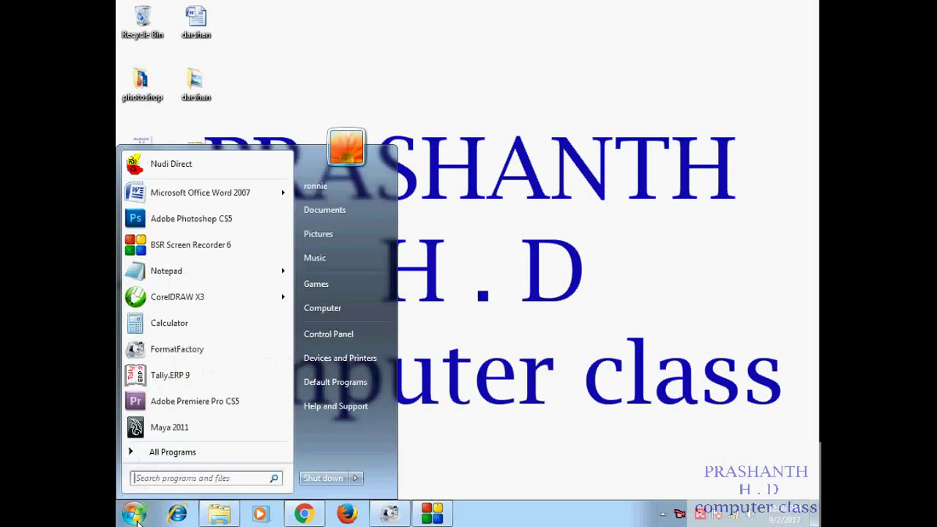
click(183, 455)
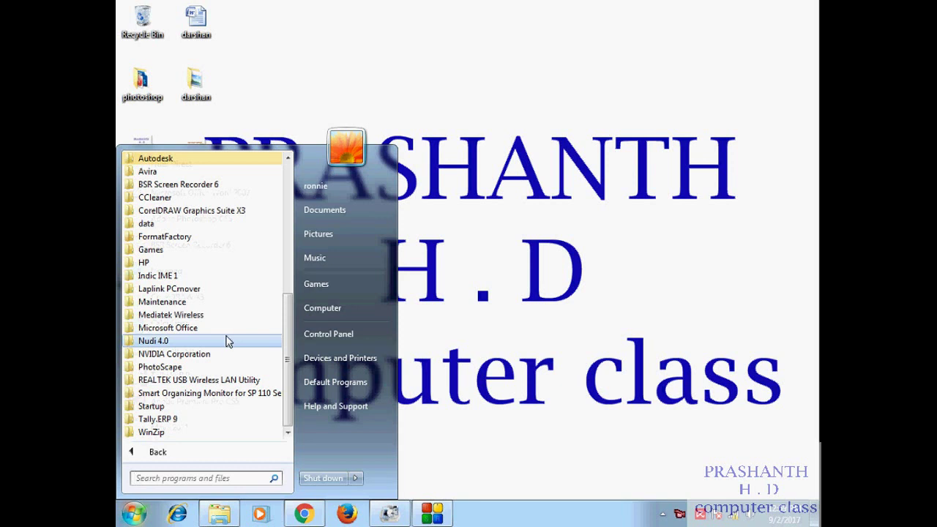
click(212, 341)
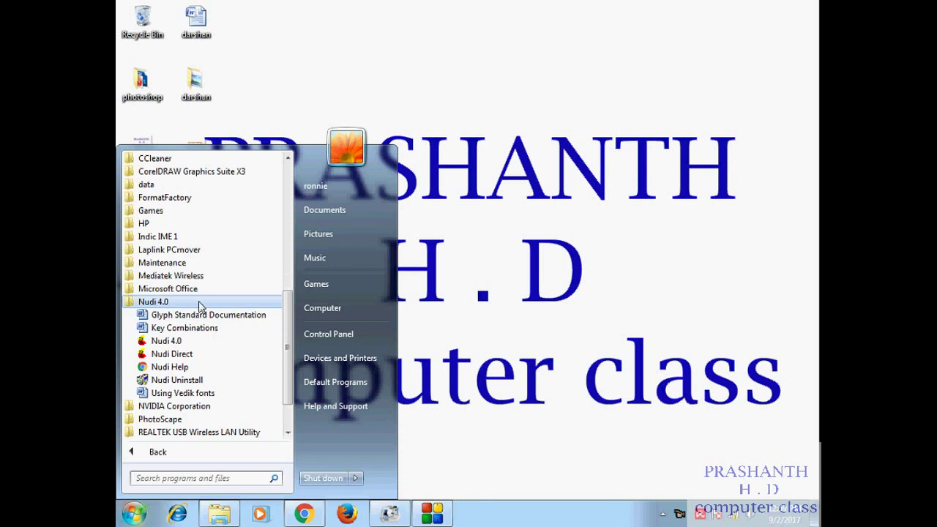
click(179, 358)
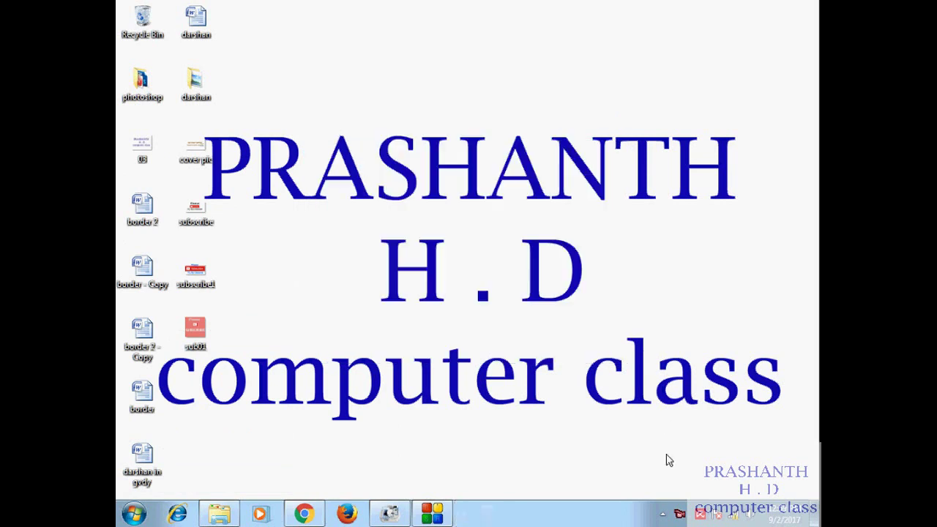
click(663, 516)
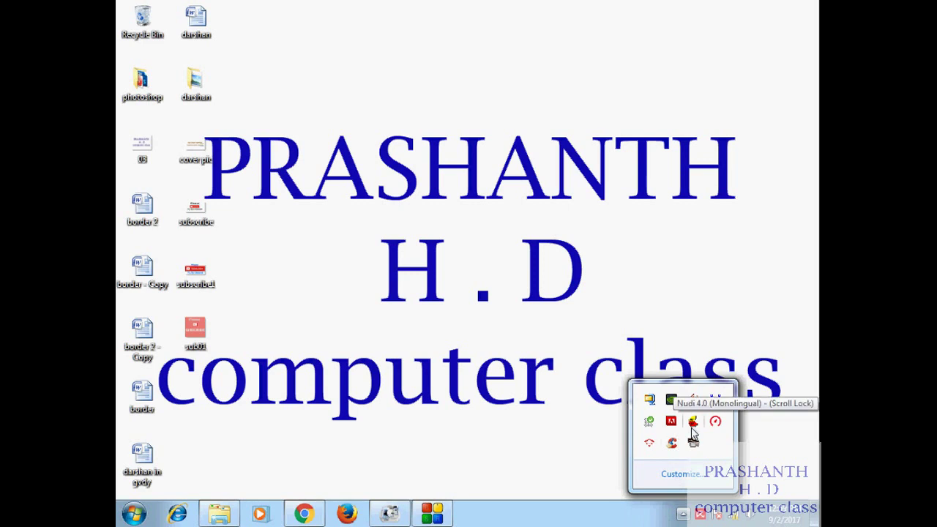
click(551, 440)
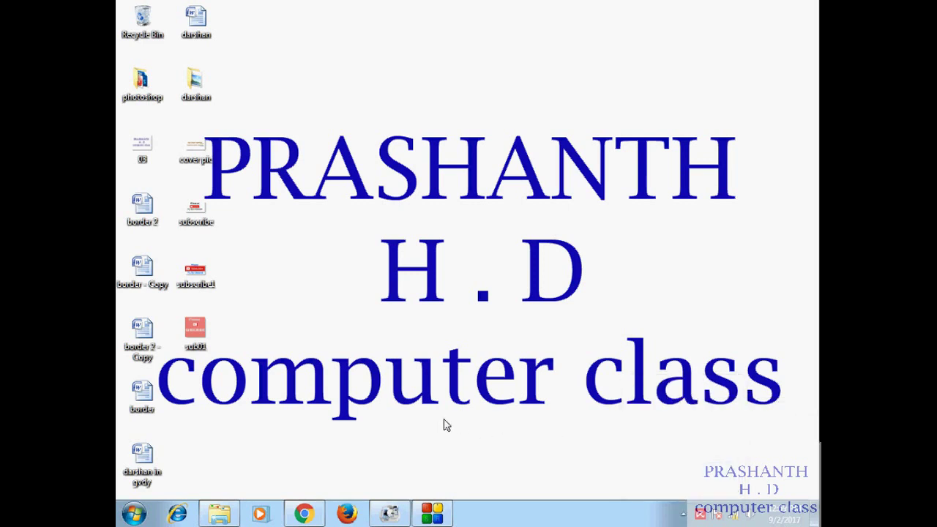
Launch Microsoft Office PowerPoint 2007 from the Microsoft Office folder.
click(133, 515)
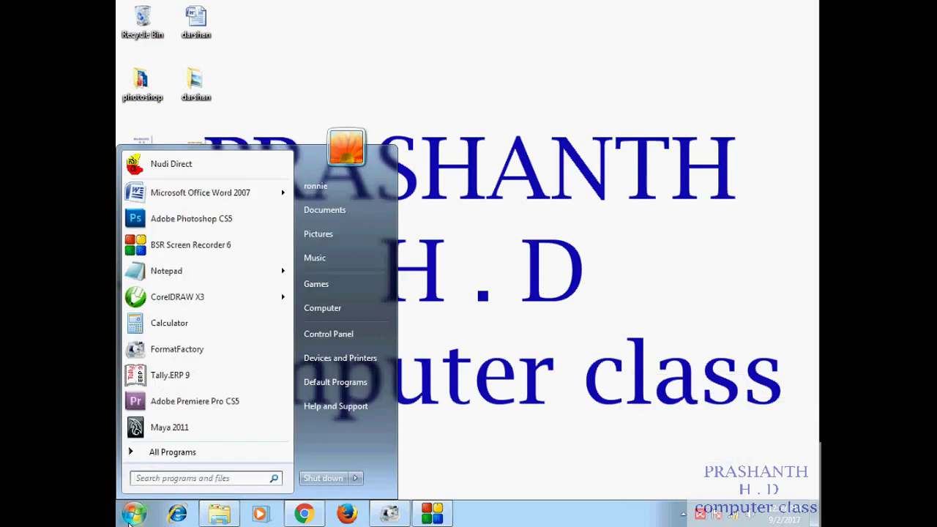
click(163, 454)
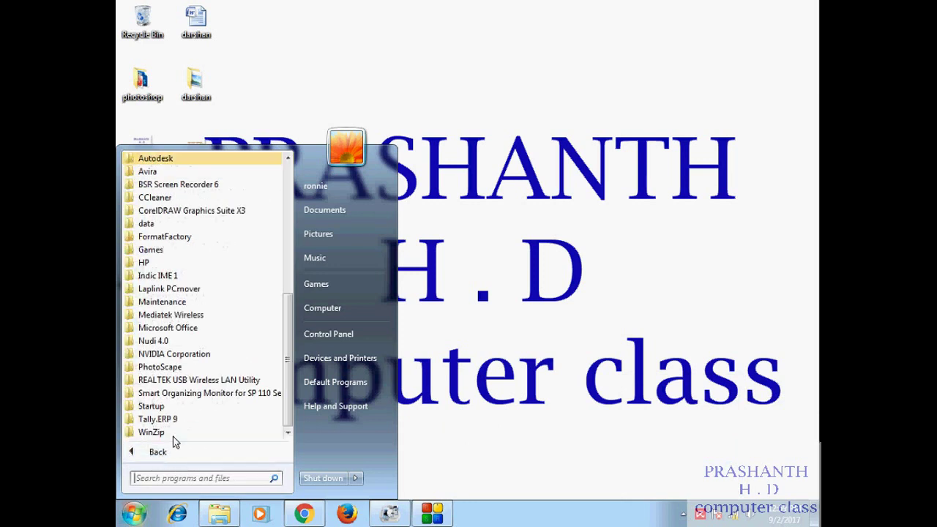
click(205, 328)
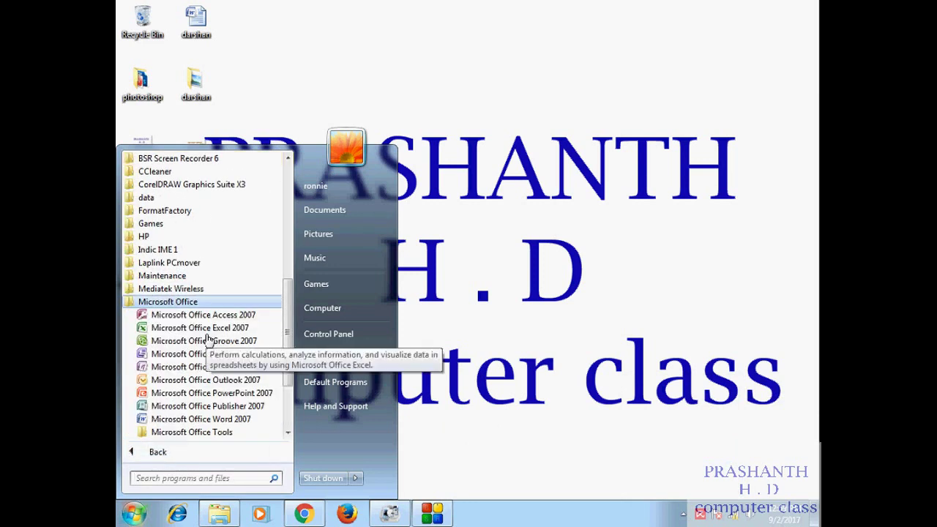
click(246, 399)
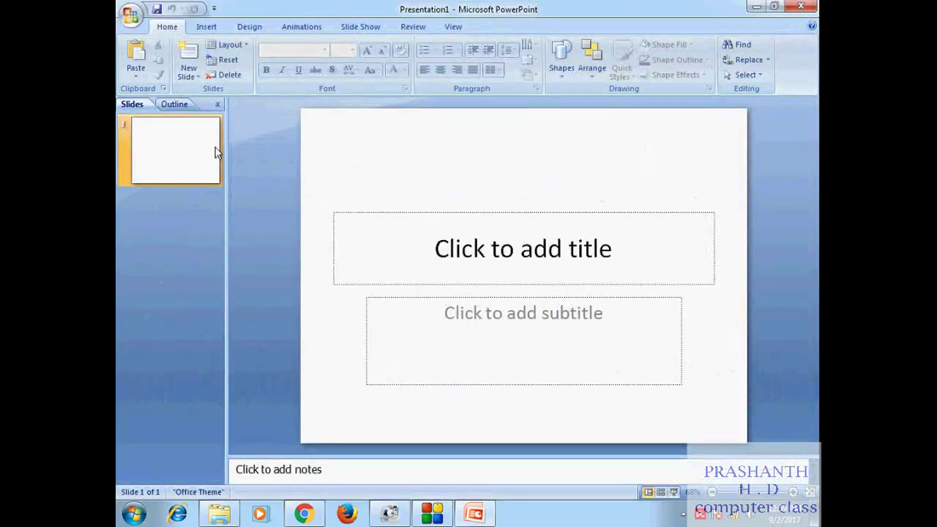
Add a Blank layout slide 2 and draw a text box across its upper half.
click(195, 76)
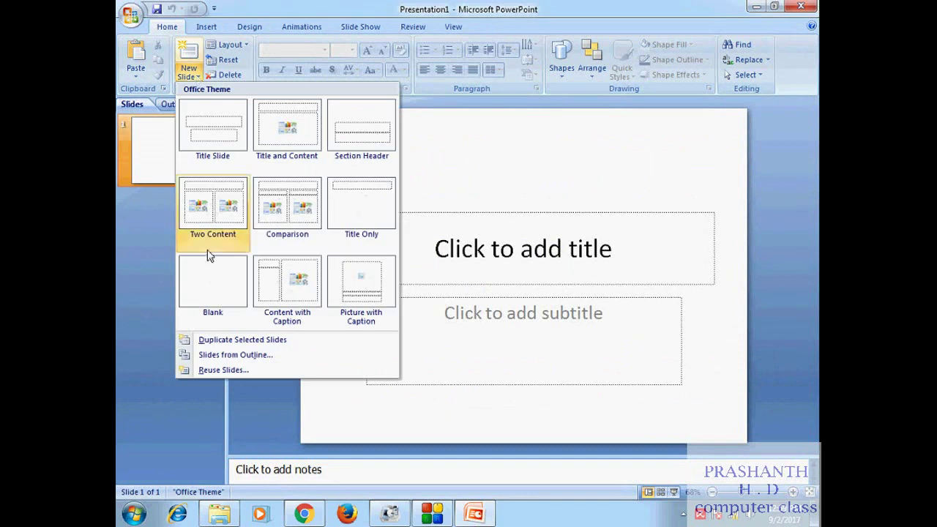
click(208, 275)
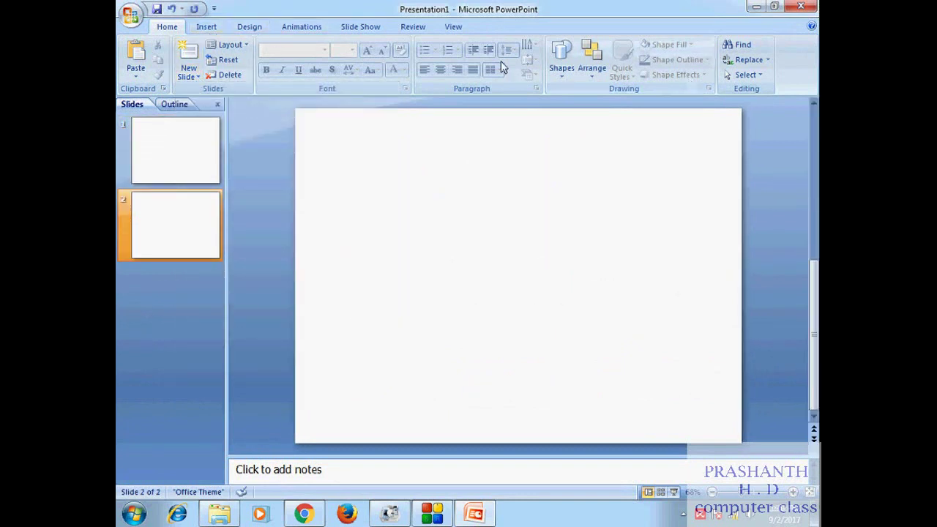
click(206, 28)
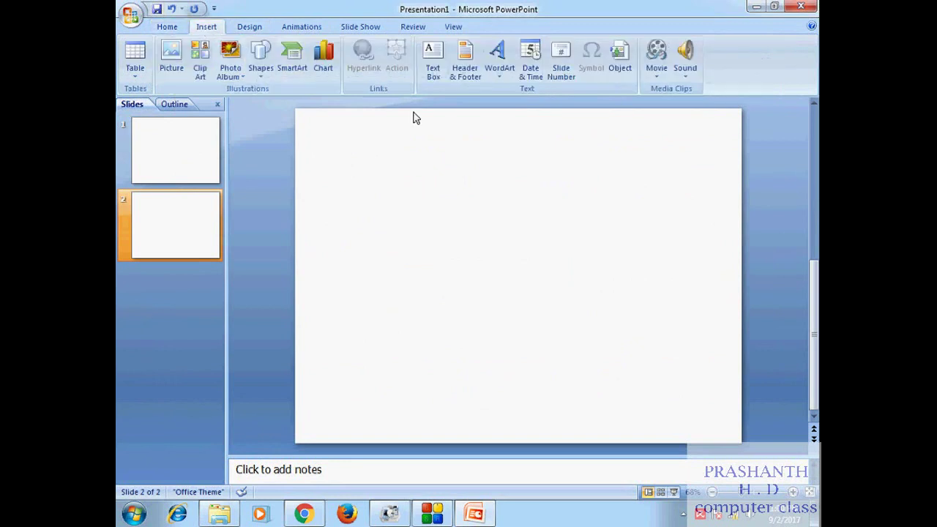
click(433, 69)
drag(333, 150, 651, 443)
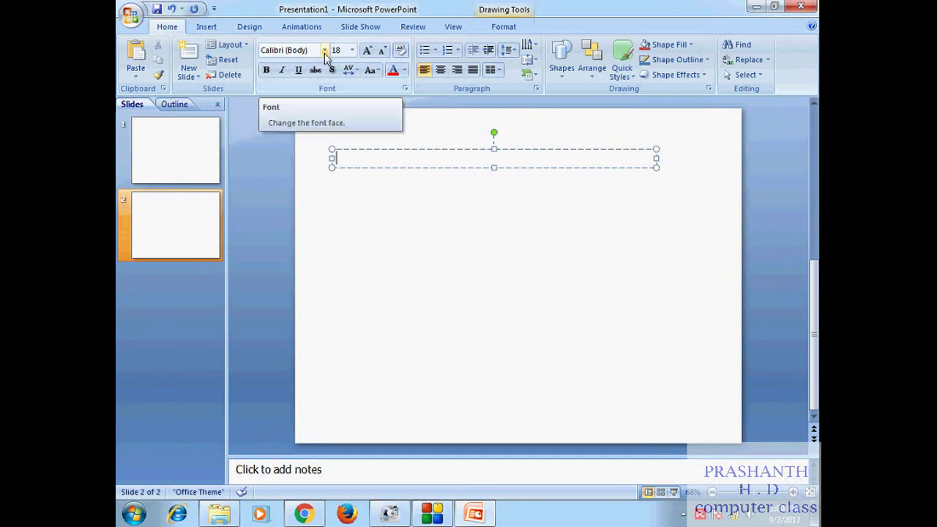
Scroll the font list and apply Nudi 03 e to the slide 2 text box.
click(324, 53)
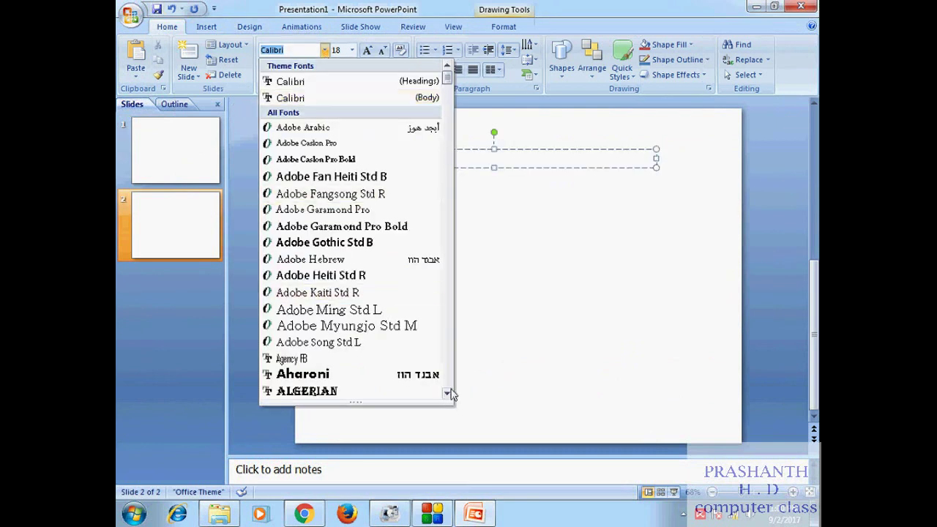
drag(447, 395, 448, 396)
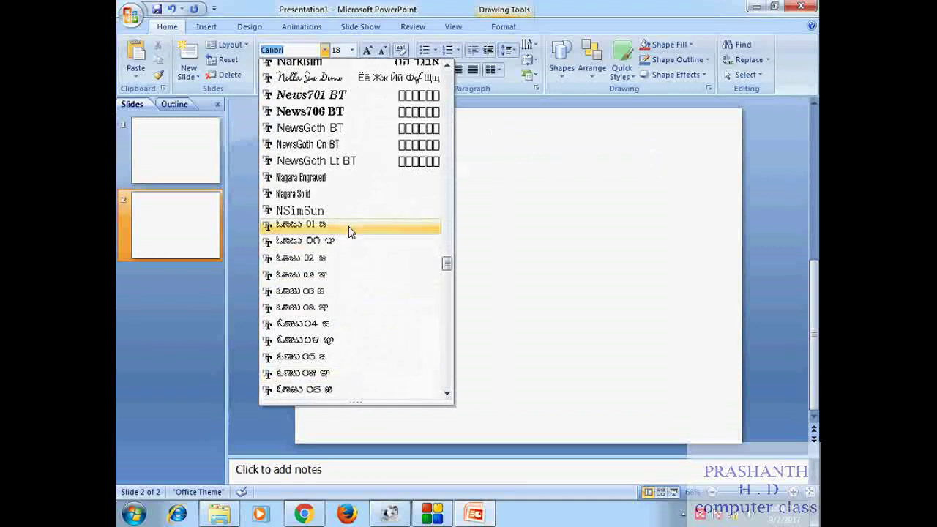
scroll(354, 261, down, 3)
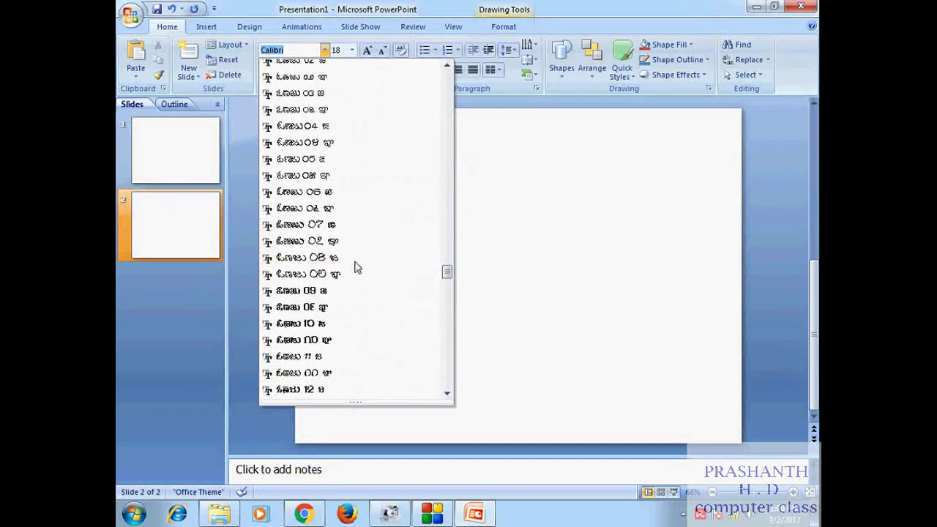
scroll(355, 265, down, 2)
scroll(356, 269, down, 1)
scroll(357, 270, up, 2)
scroll(355, 269, up, 3)
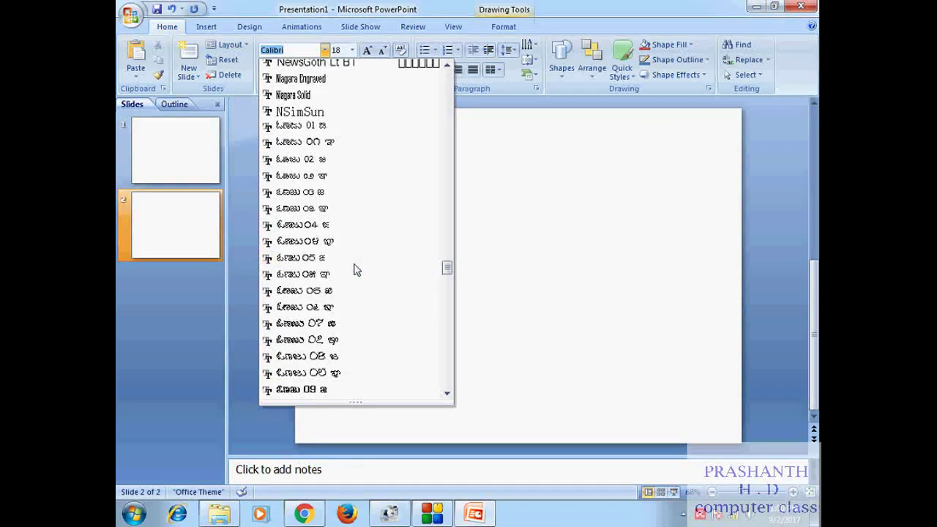
click(336, 195)
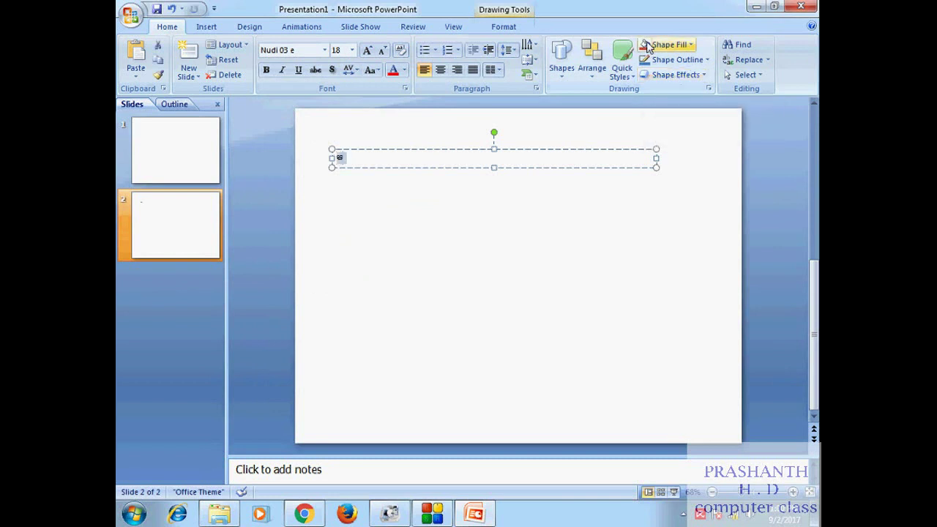
At size 88, type ಆಟಗಾರರಲ್ಲಿ and ಶಕ್ತಿಯನ್ನು on separate lines.
click(353, 50)
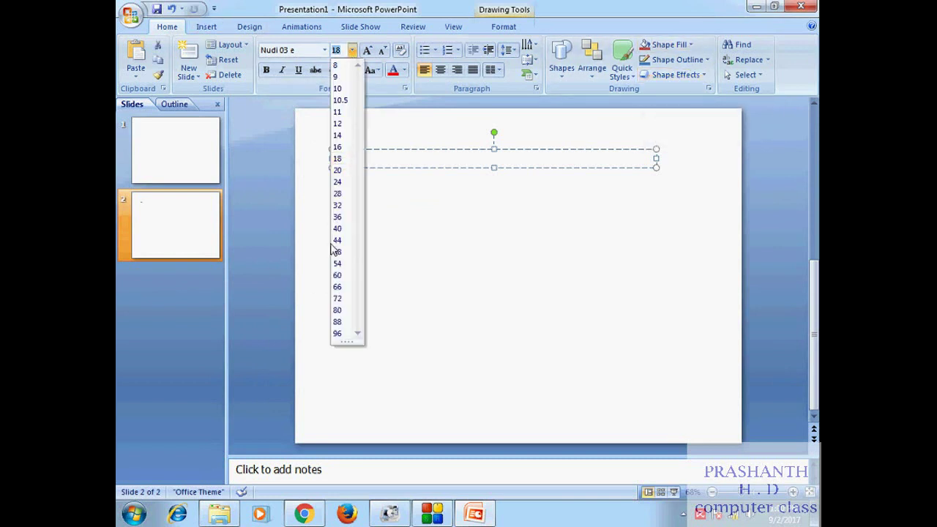
click(337, 322)
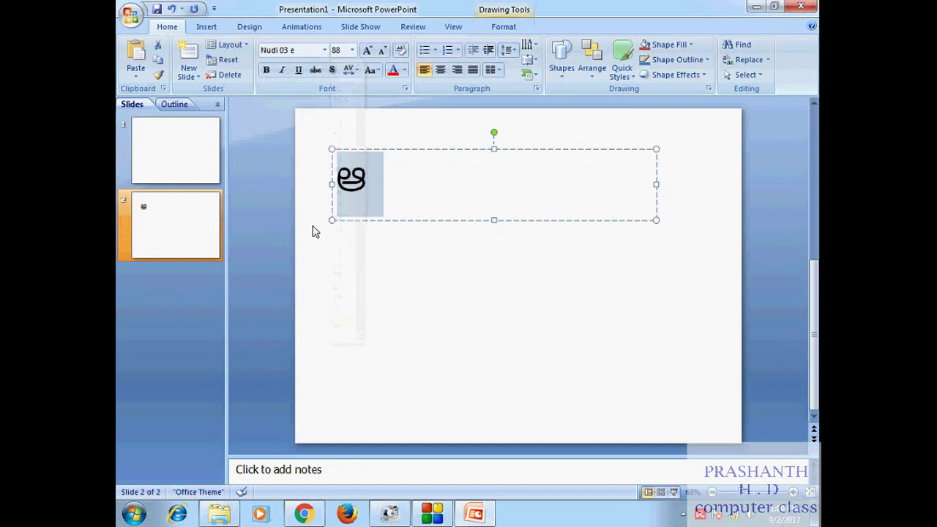
click(369, 183)
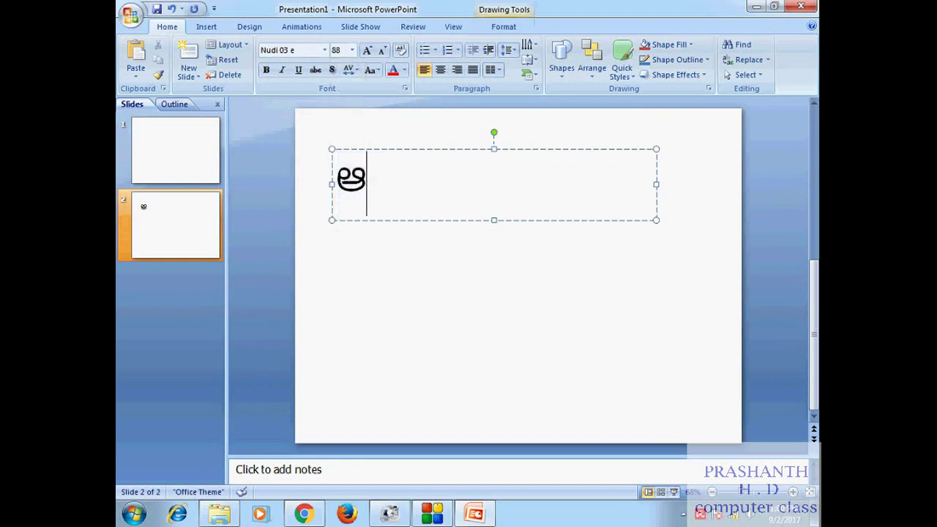
text(aTagaara)
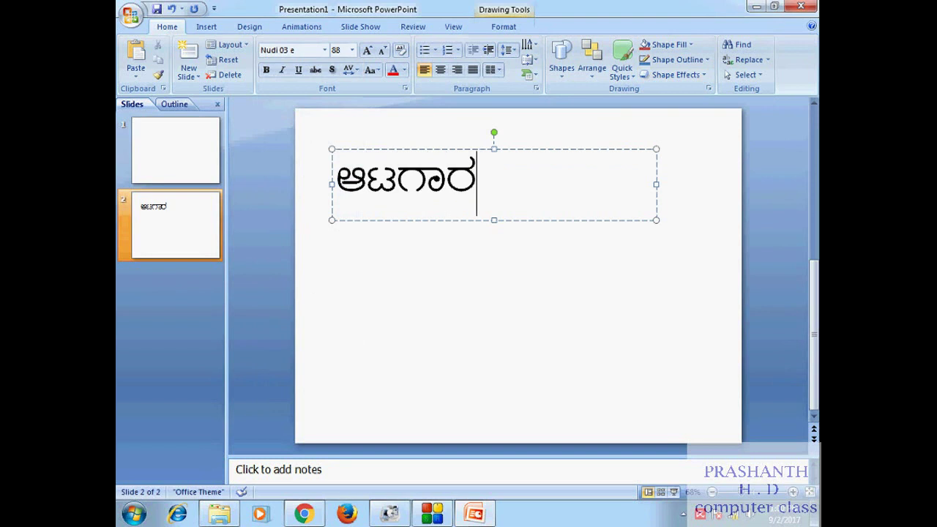
text(ral)
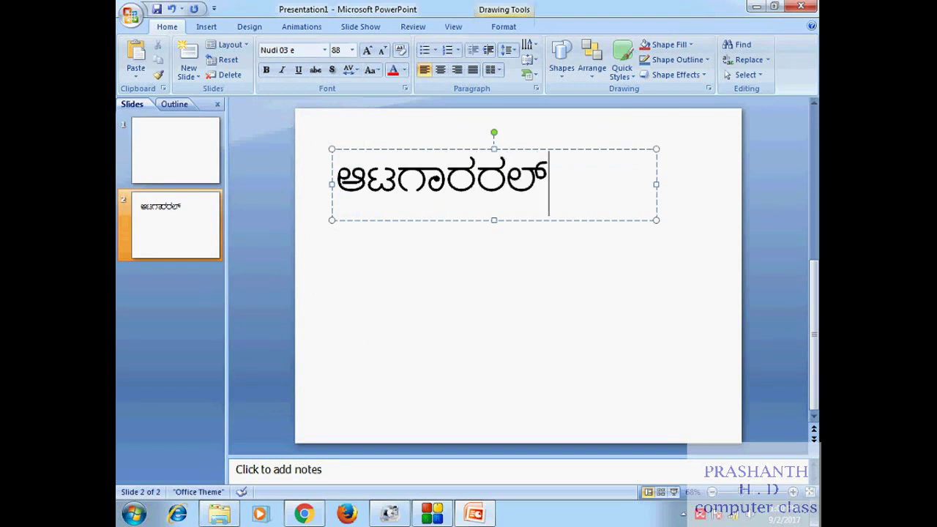
text(li)
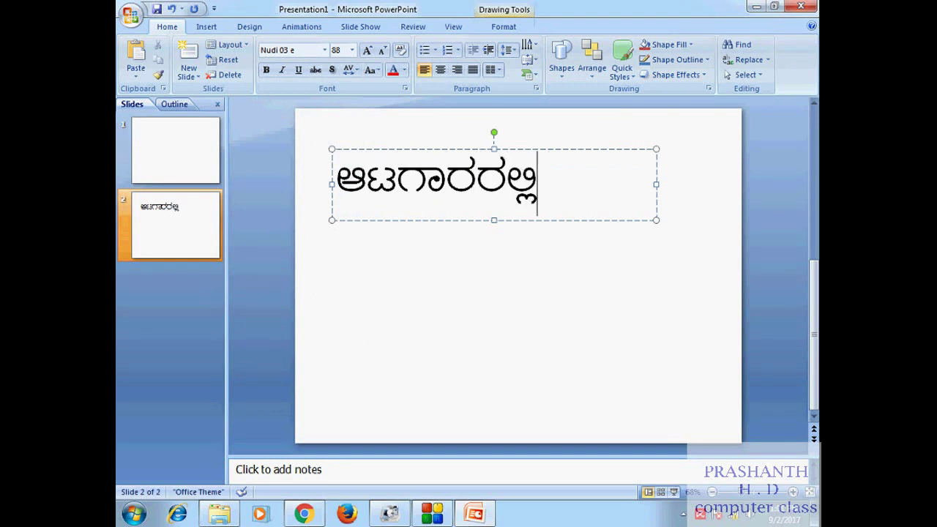
key(Return)
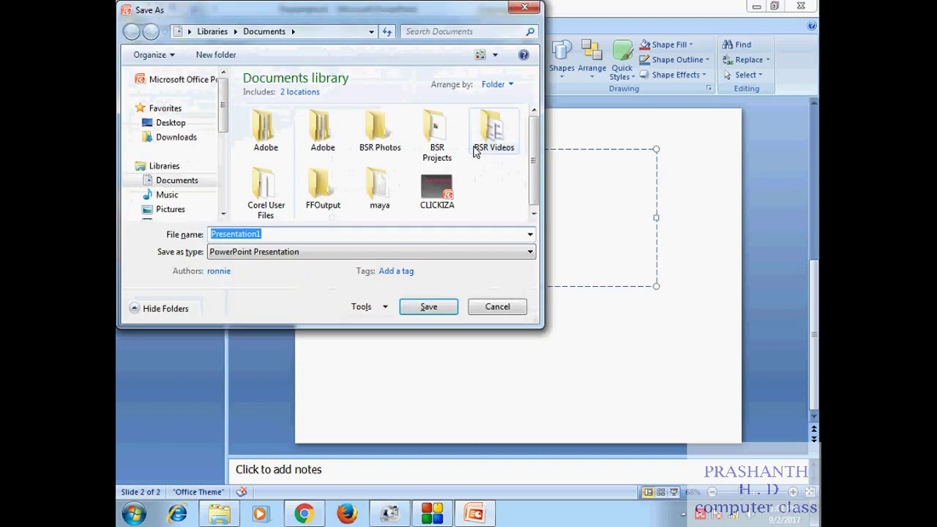
click(501, 313)
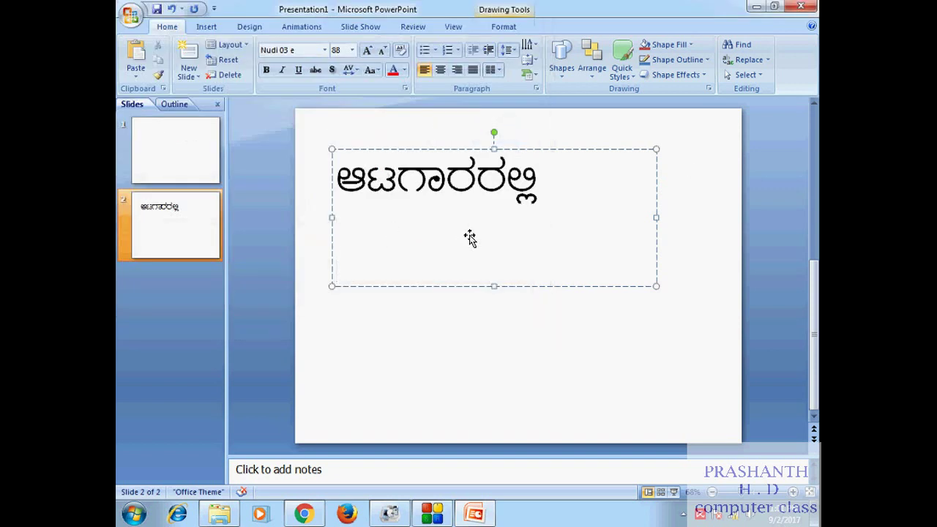
key(Return)
text(ಶ)
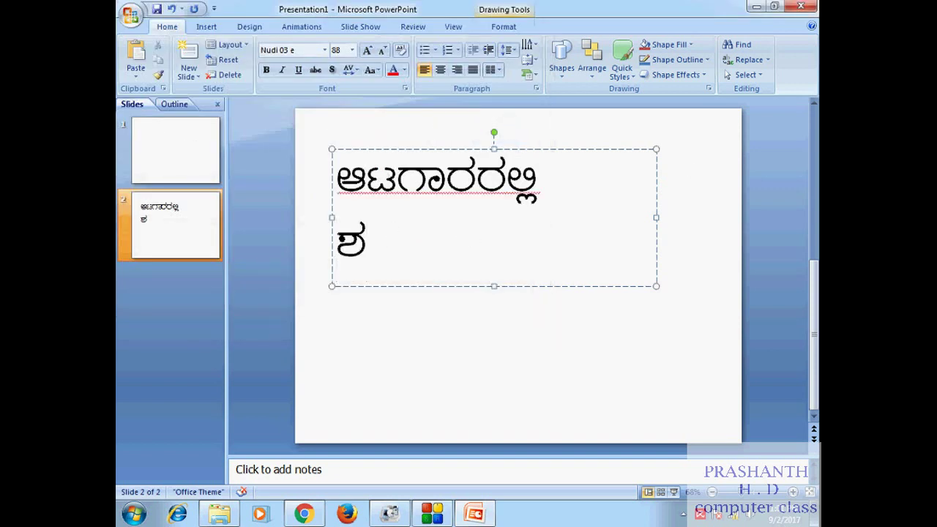
text(ಕ್ತಿ)
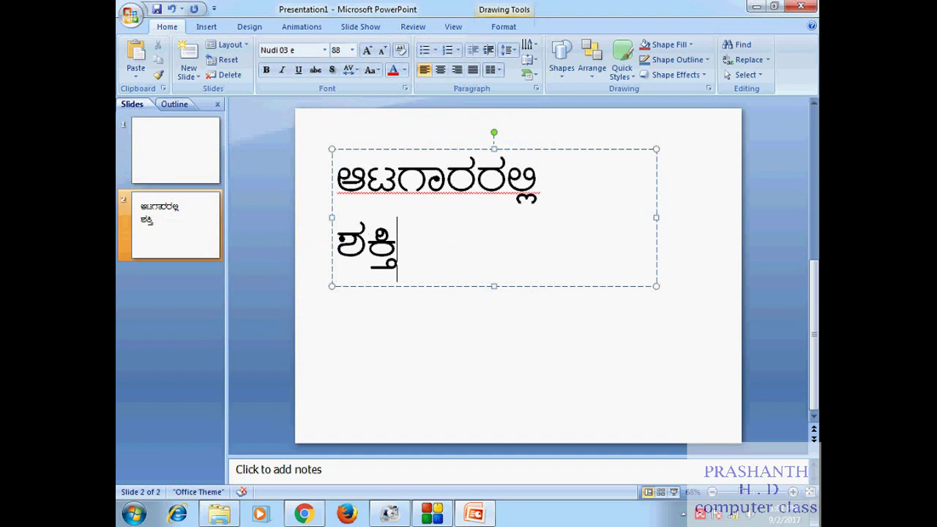
text(ಯ)
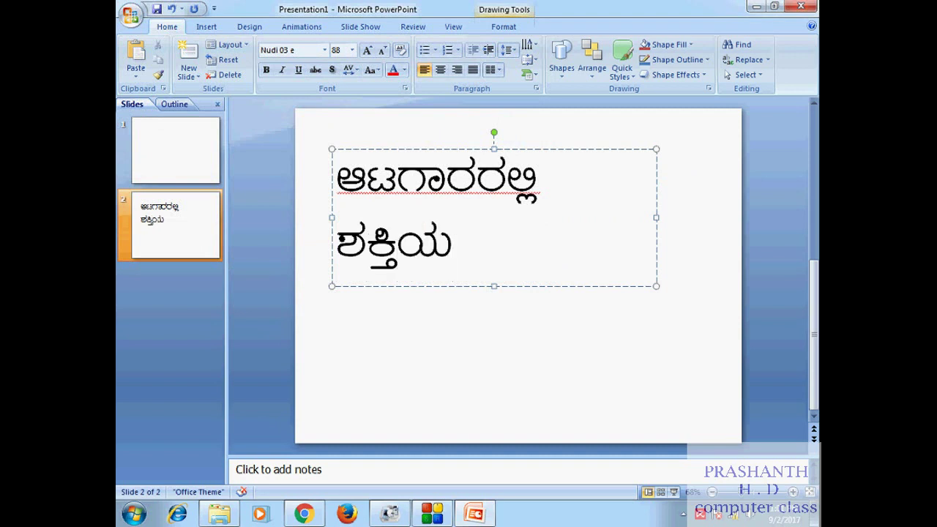
text(ನ್ನು)
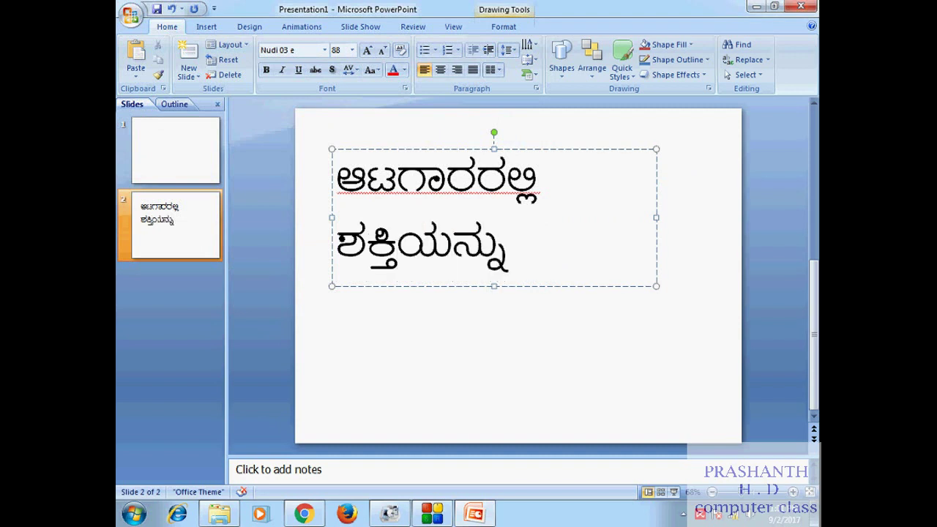
key(Return)
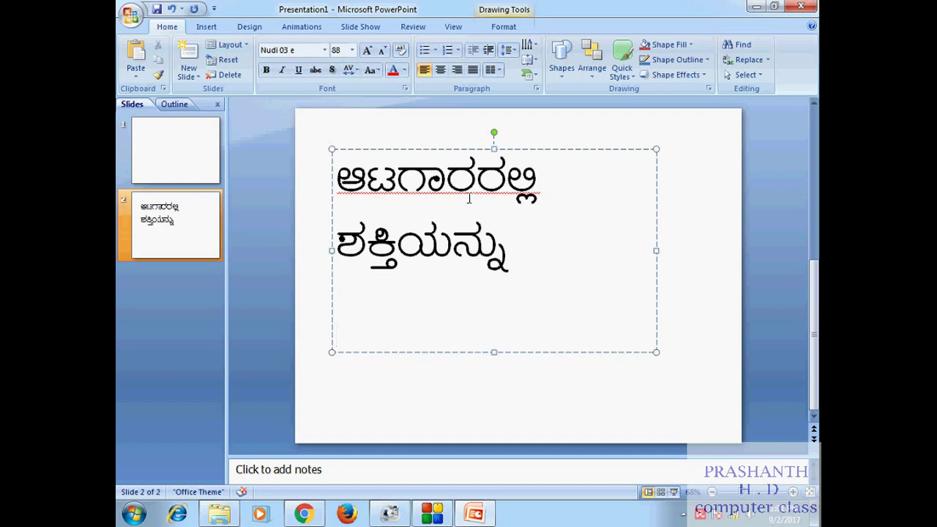
Select both Kannada lines and apply the bold Nudi 15 e font.
drag(518, 256, 368, 180)
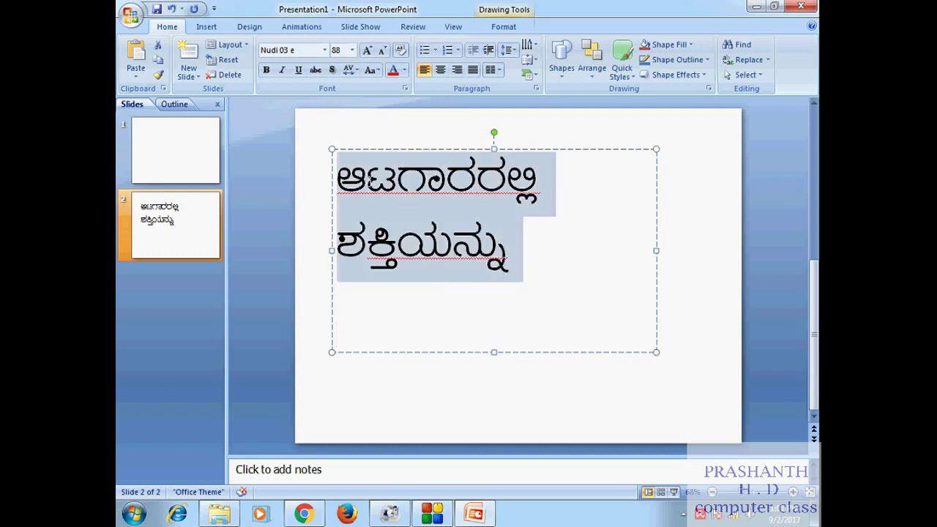
click(324, 50)
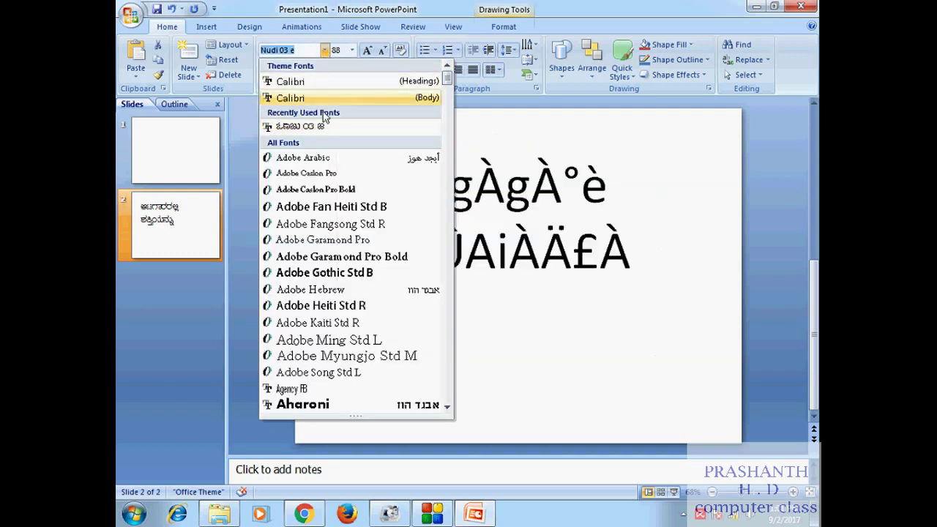
drag(447, 73, 447, 320)
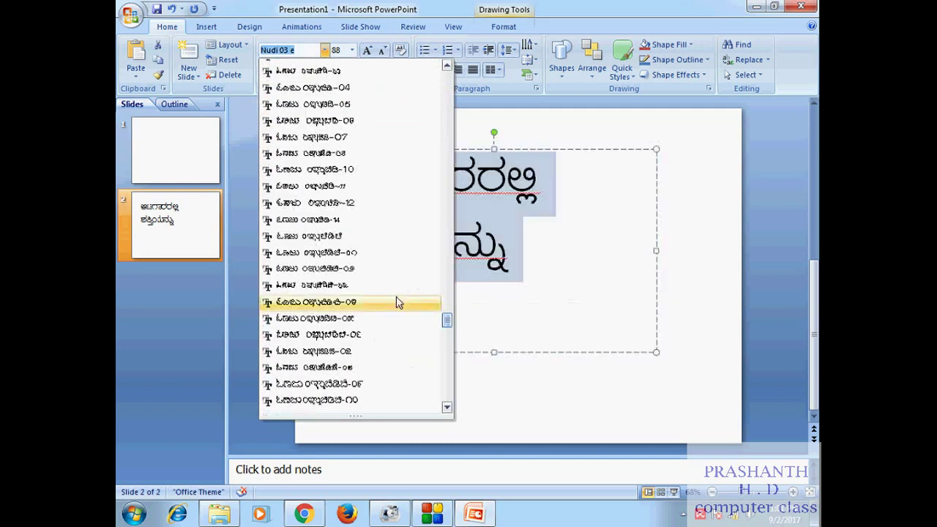
click(370, 285)
click(325, 49)
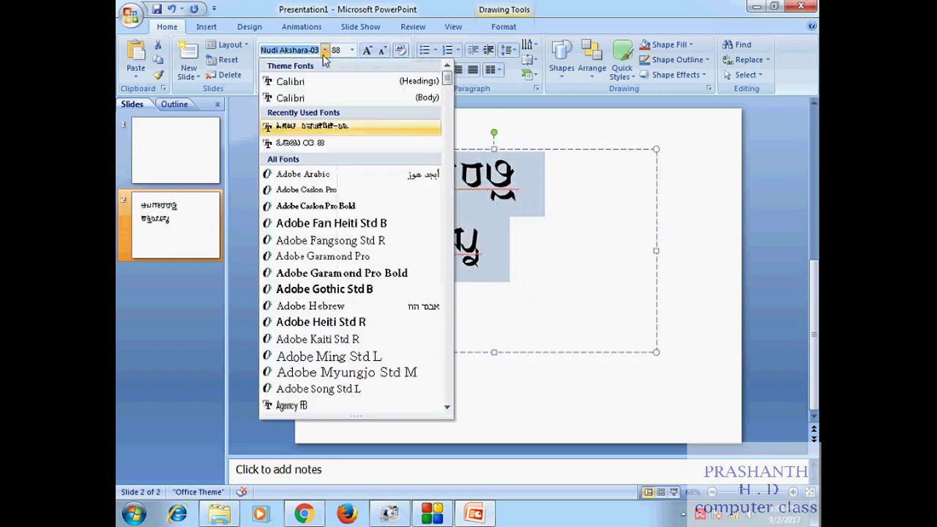
click(446, 274)
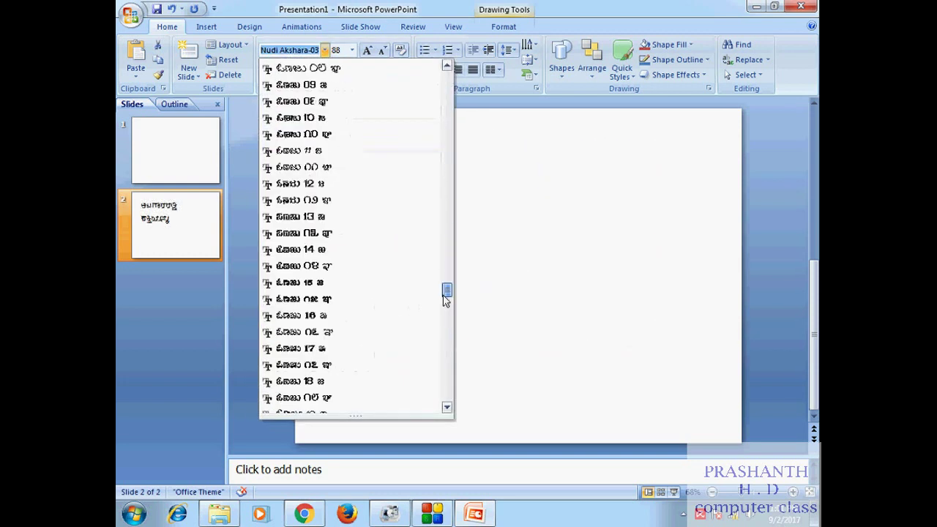
click(367, 286)
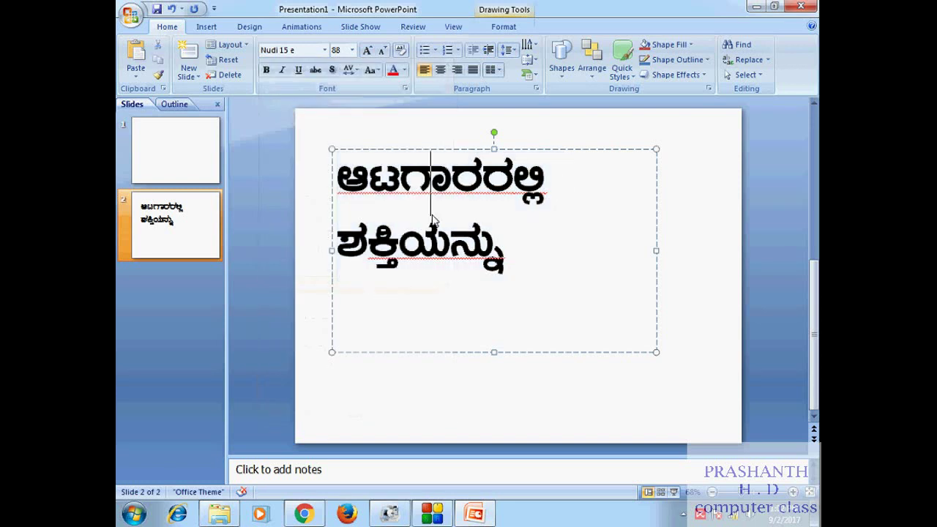
Reposition the text box, centre both lines, and deselect to view the slide.
drag(568, 185, 354, 166)
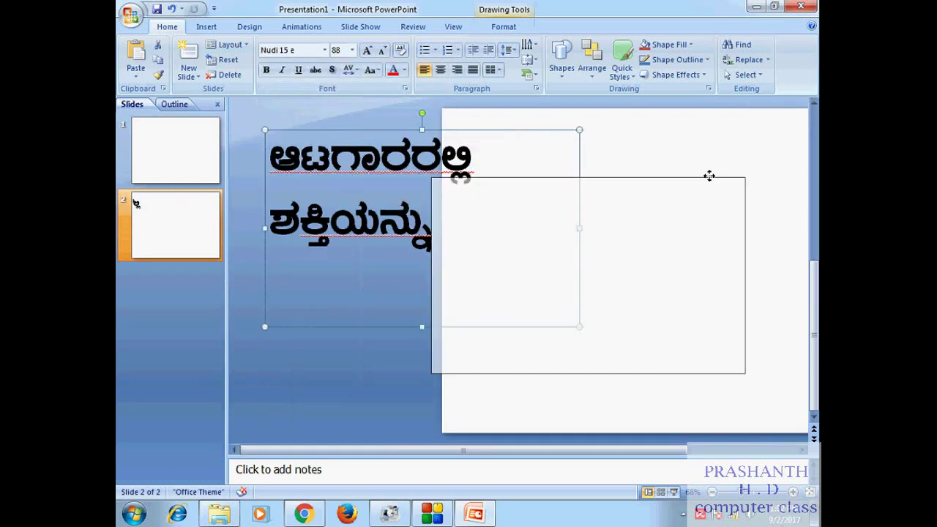
drag(532, 137, 762, 187)
drag(563, 290, 357, 187)
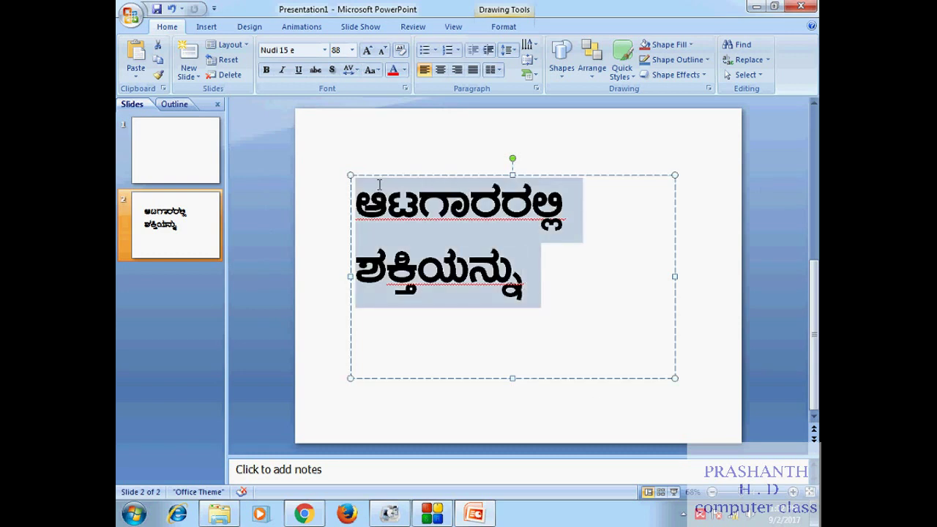
click(440, 70)
click(468, 232)
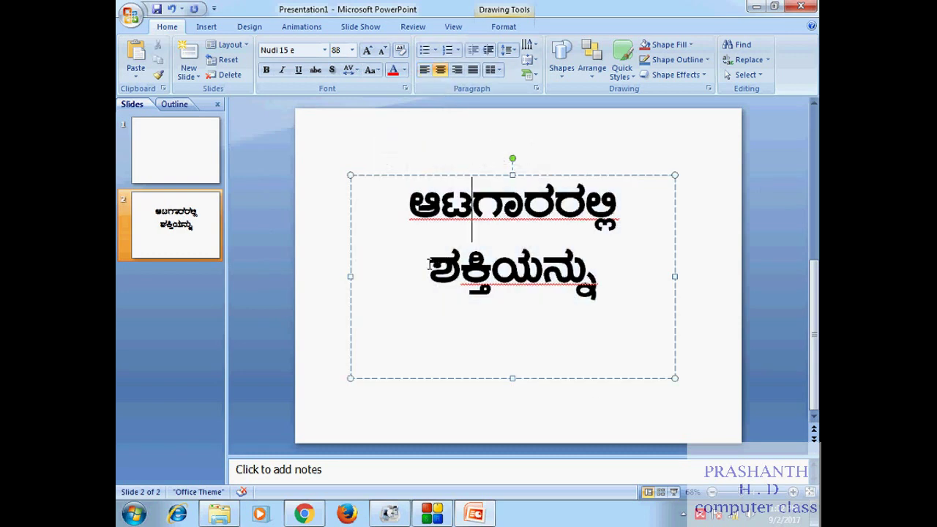
click(720, 261)
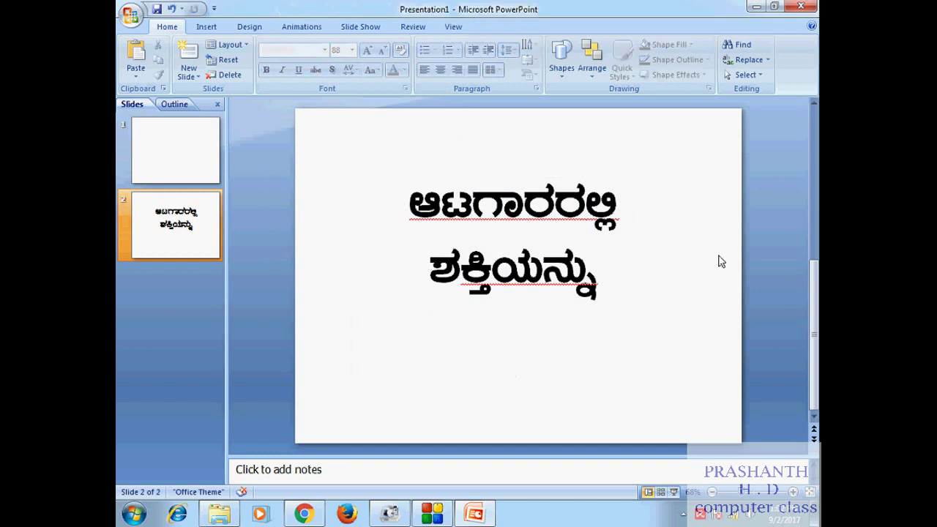